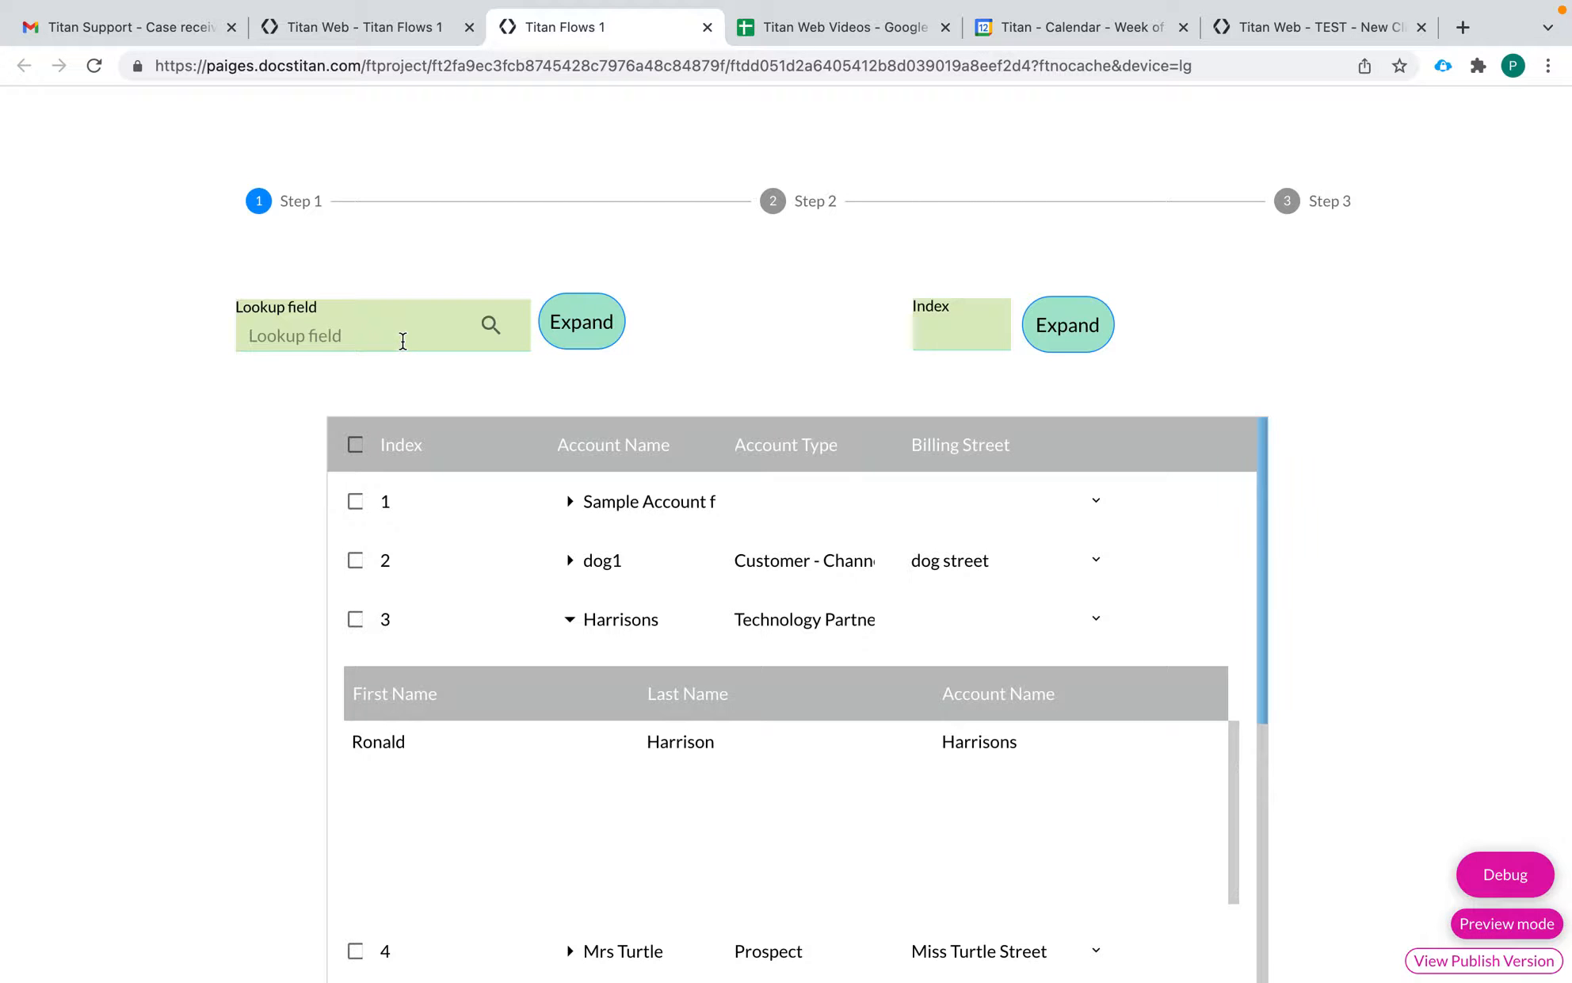
Step: Pick the first account matching "mrs" in the lookup field and expand its row to review its contacts
{"action": "left_click", "coordinate": [333, 335]}
{"action": "type", "text": "mrs"}
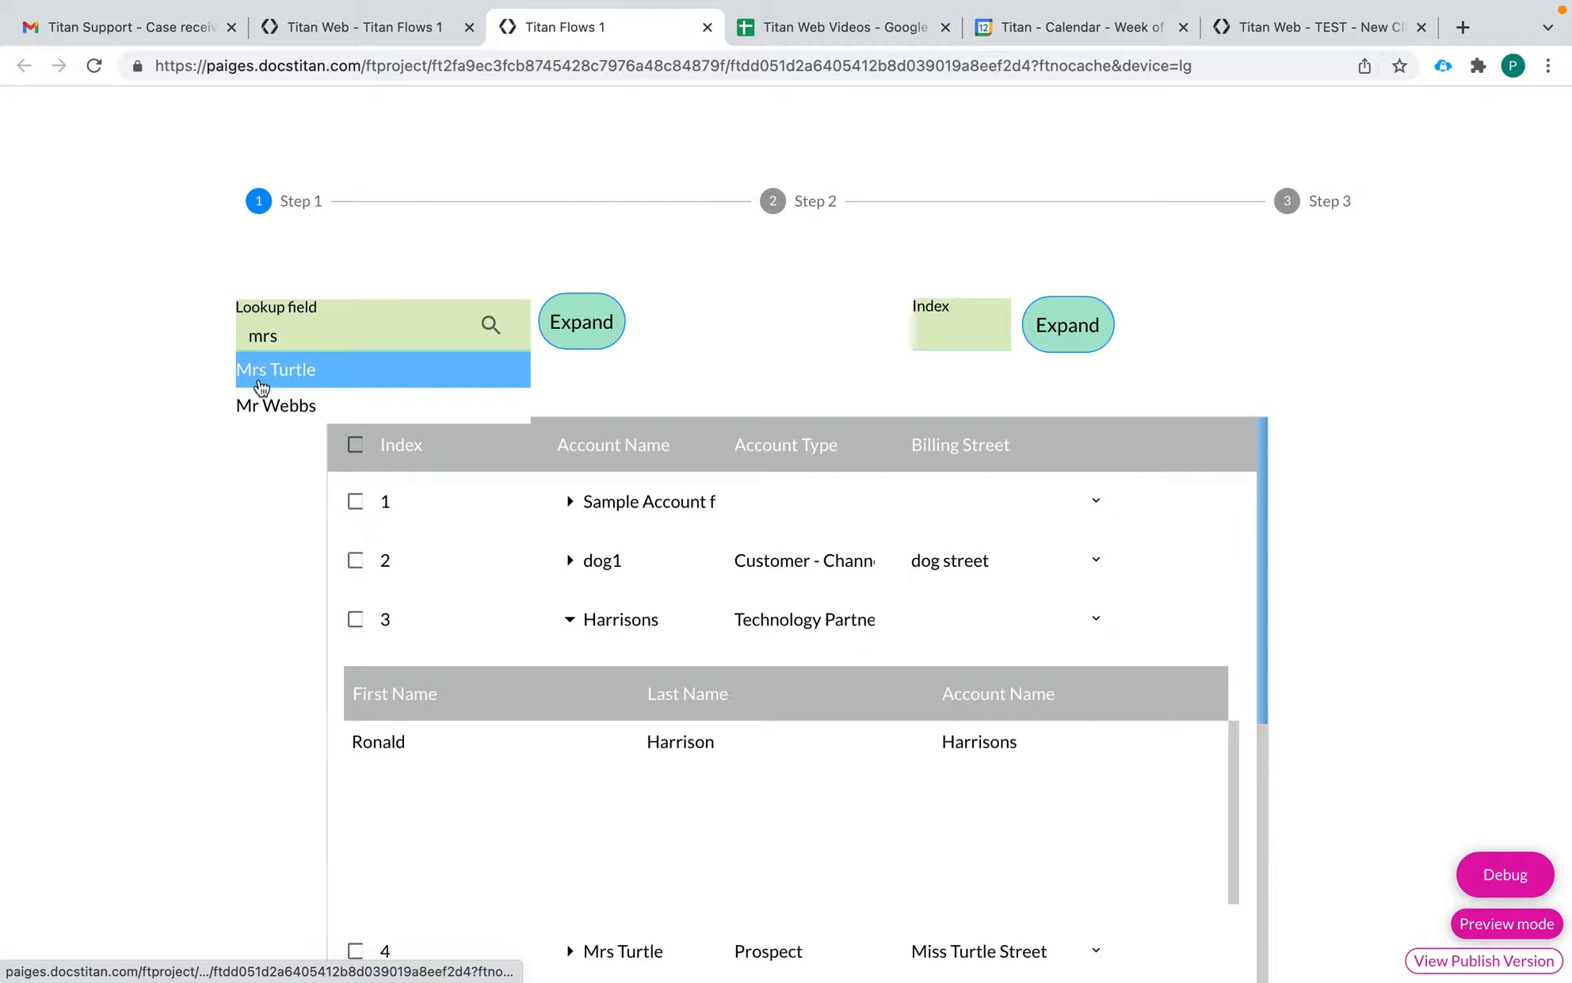
{"action": "left_click", "coordinate": [321, 366]}
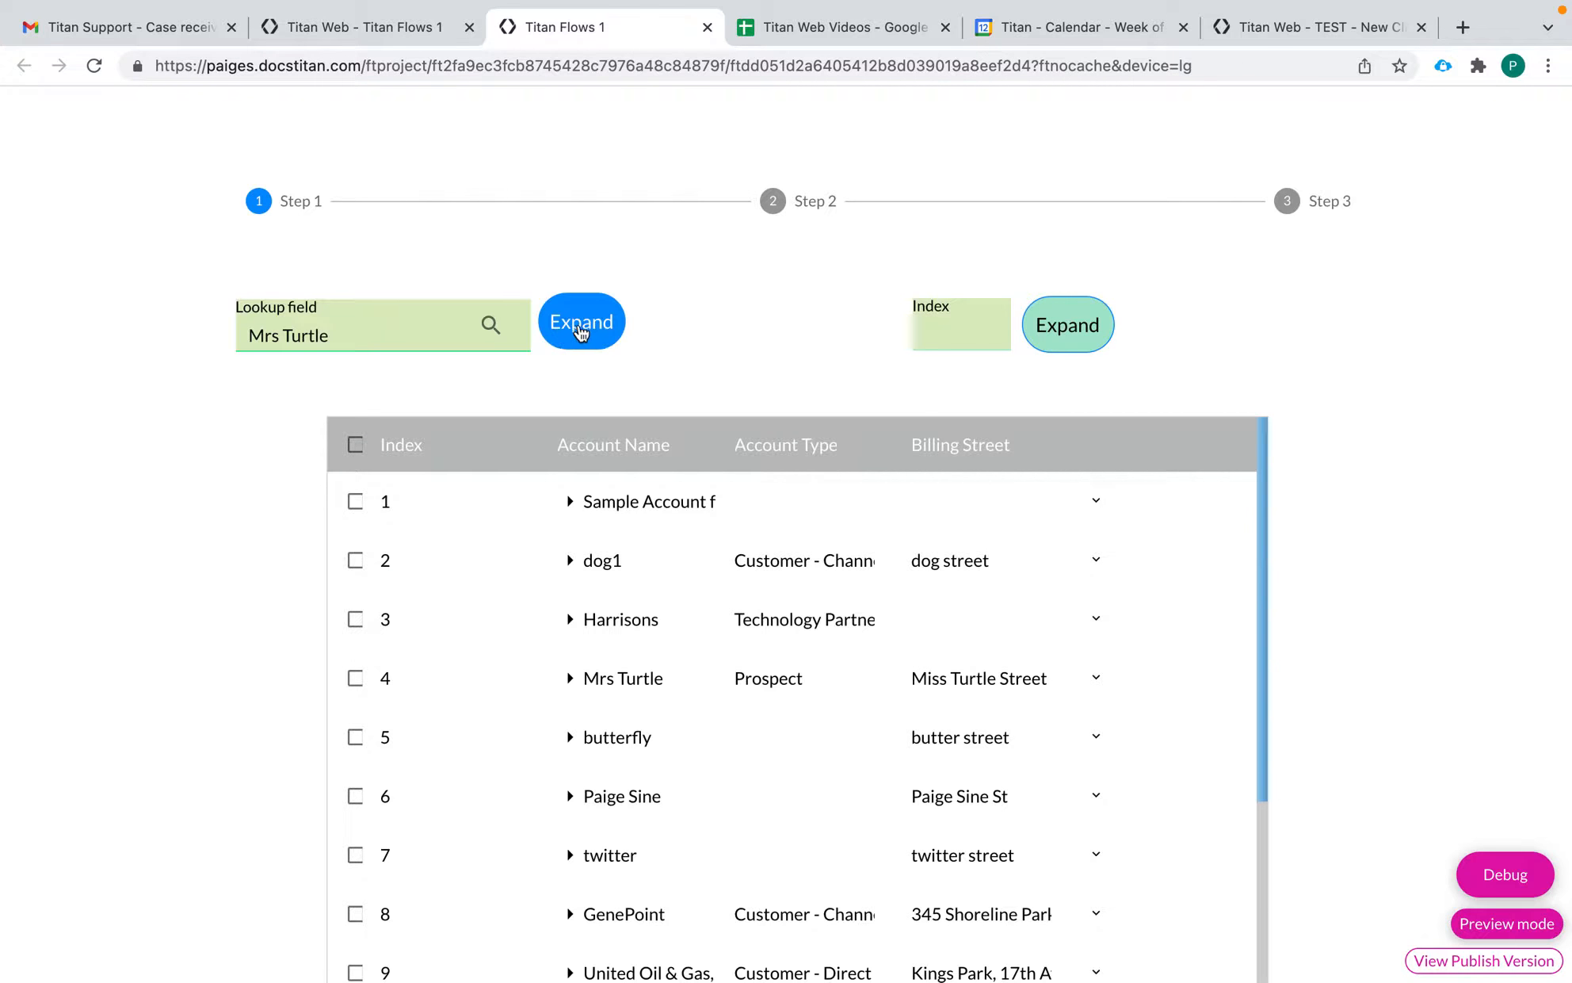
{"action": "left_click", "coordinate": [584, 326]}
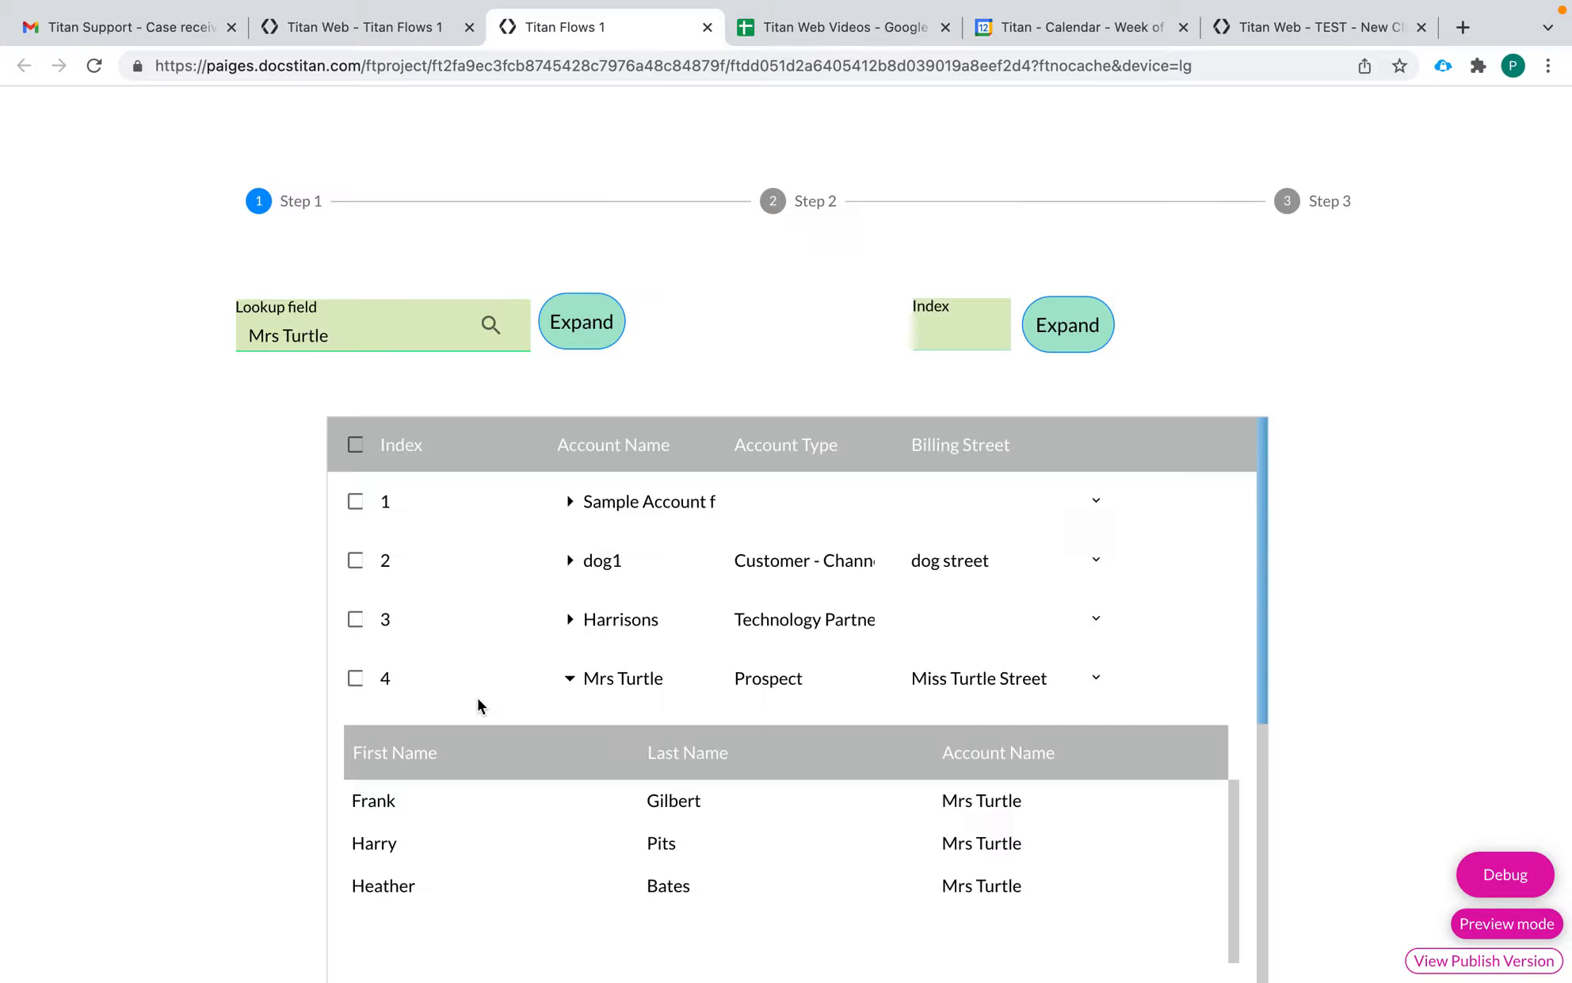
{"action": "scroll", "coordinate": [812, 754], "scroll_direction": "down", "scroll_amount": 3}
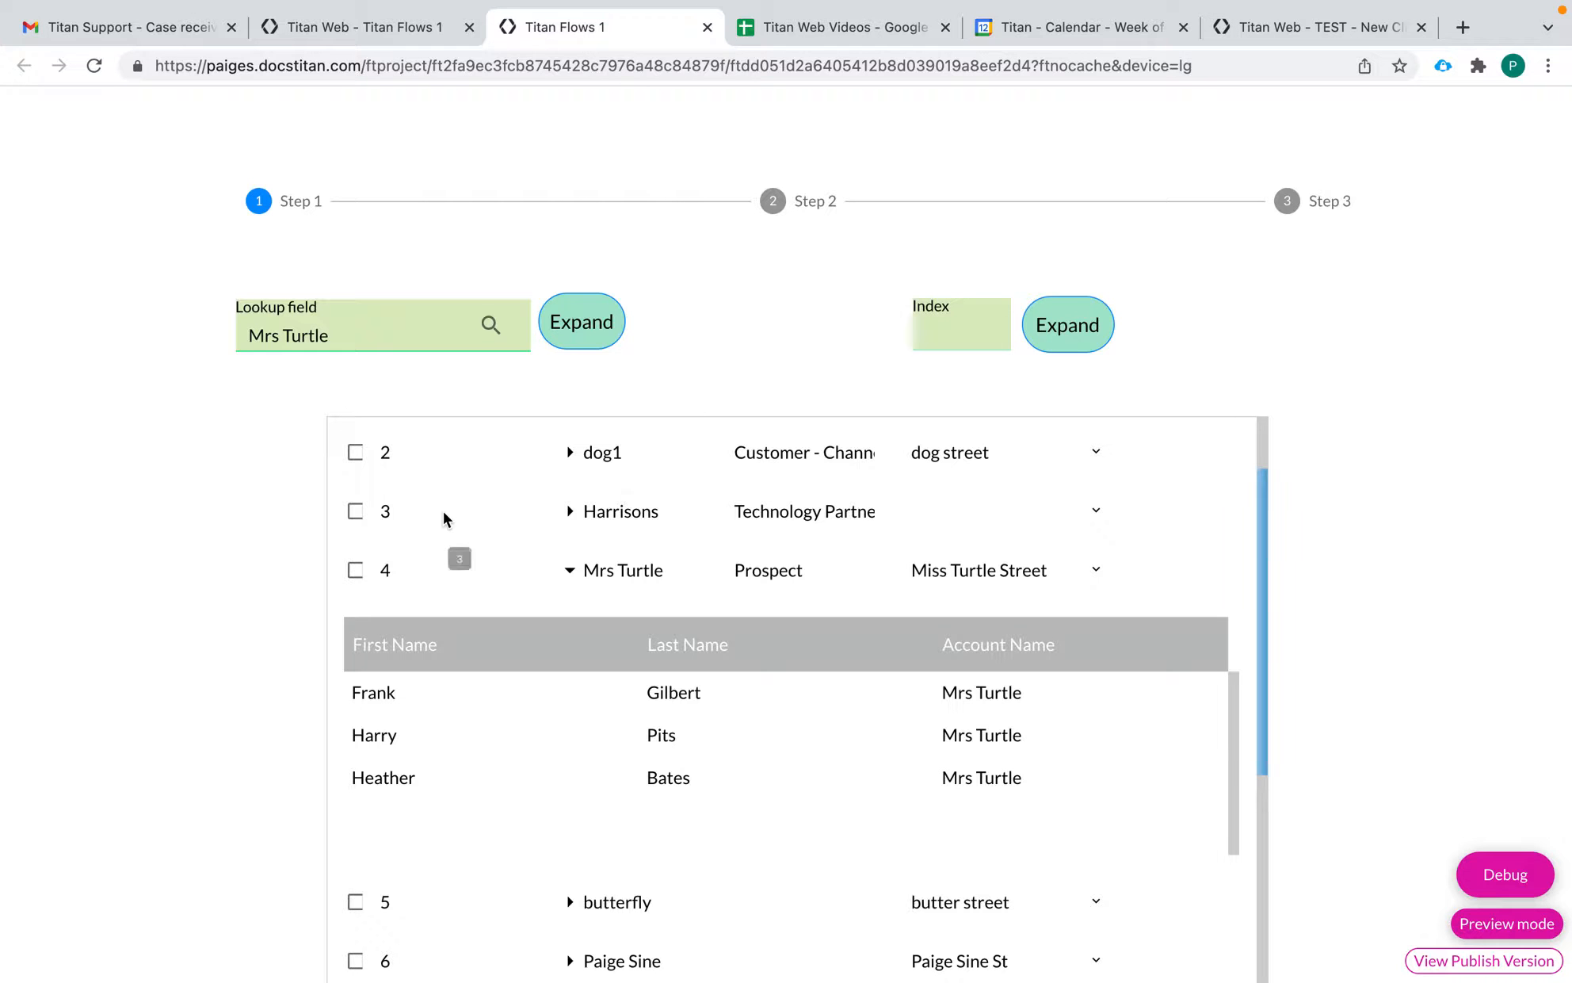
{"action": "scroll", "coordinate": [383, 465], "scroll_direction": "up", "scroll_amount": 2}
{"action": "scroll", "coordinate": [405, 610], "scroll_direction": "down", "scroll_amount": 4}
{"action": "scroll", "coordinate": [396, 869], "scroll_direction": "down", "scroll_amount": 4}
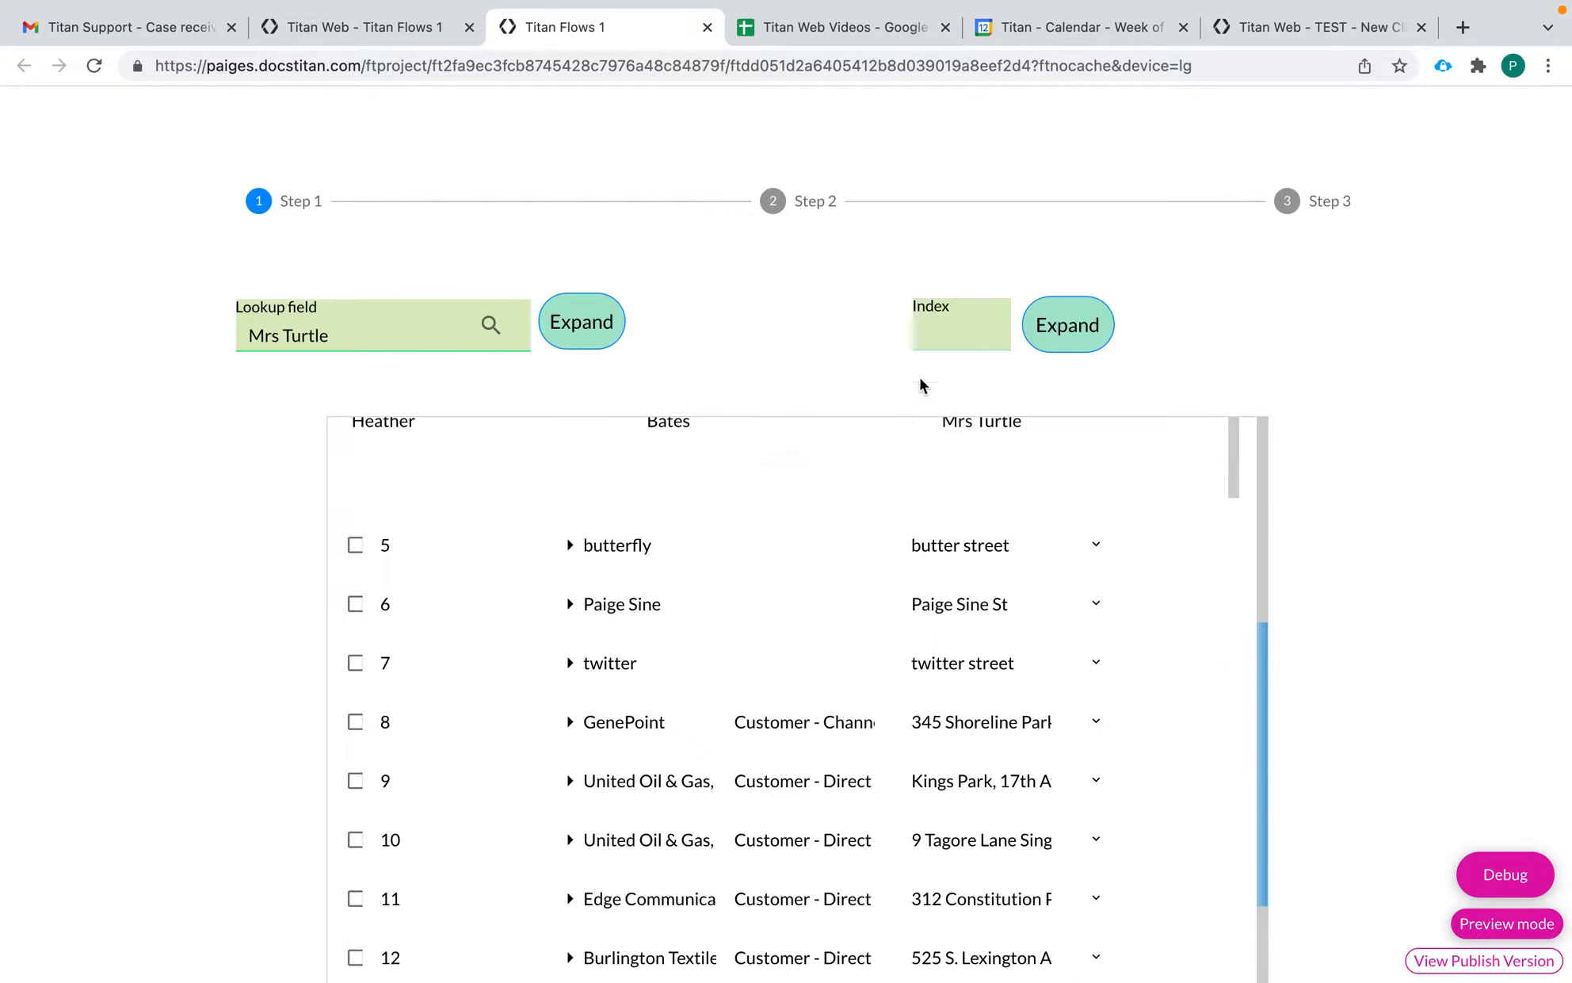
Step: Enter index 8 and expand the matching account row
{"action": "left_click", "coordinate": [940, 329]}
{"action": "type", "text": "8"}
{"action": "left_click", "coordinate": [1075, 347]}
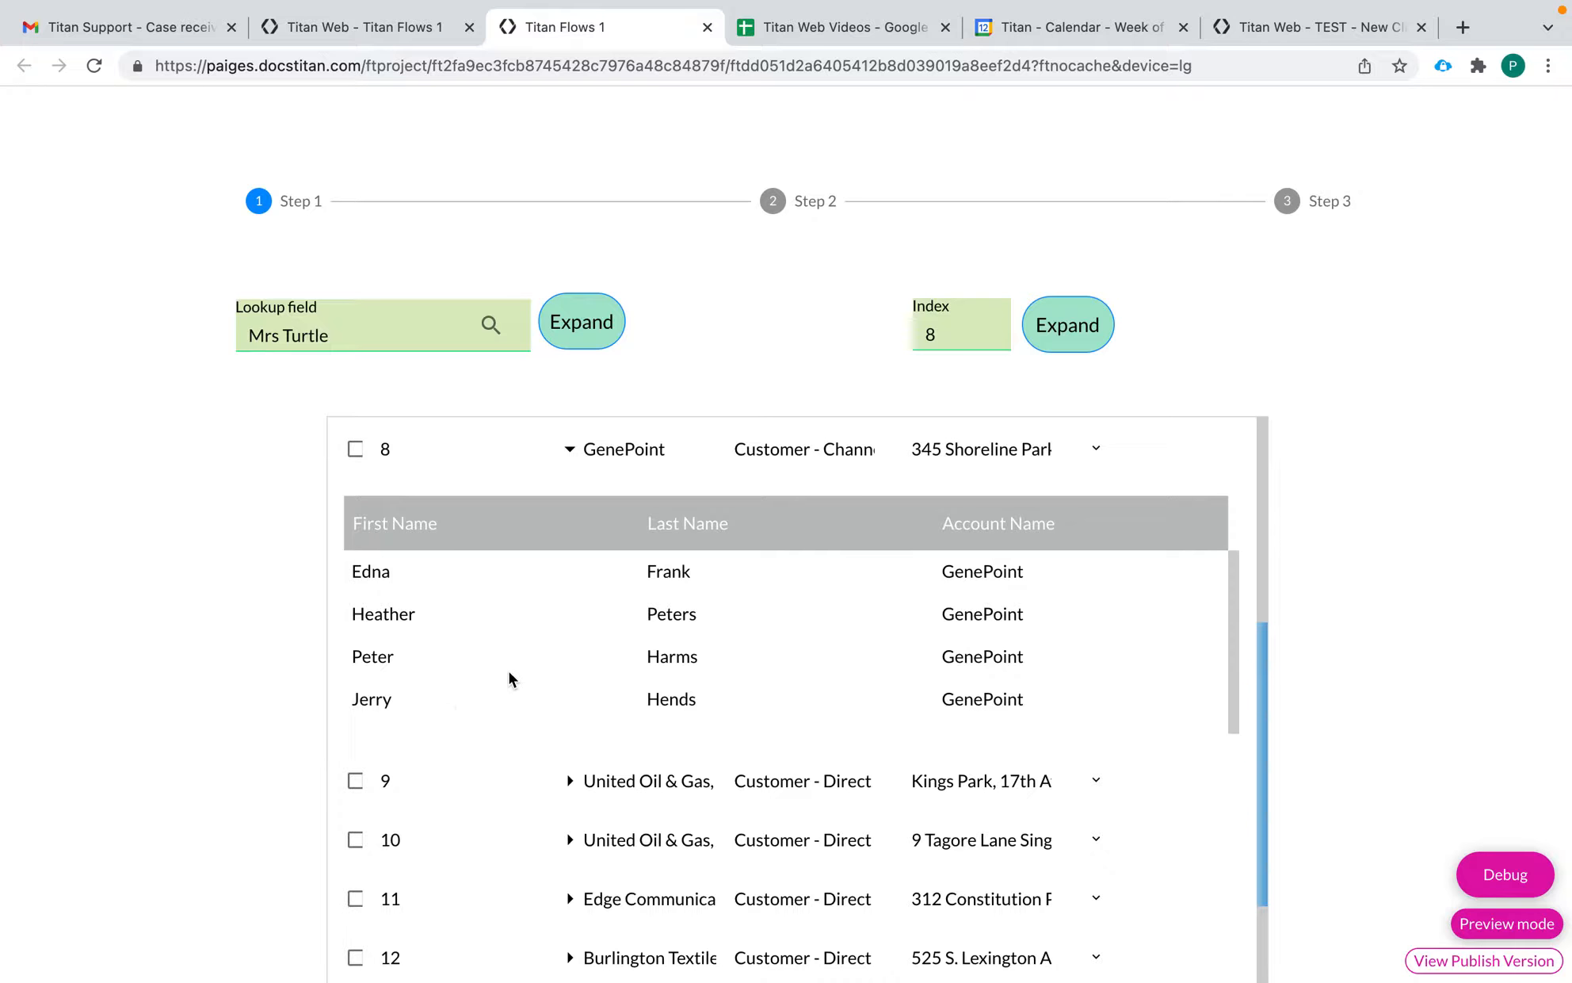
Step: Expand the Burlington Textiles account in row 12 from its own row icon, then close the Titan Flows 1 preview
{"action": "scroll", "coordinate": [519, 674], "scroll_direction": "down", "scroll_amount": 2}
{"action": "scroll", "coordinate": [567, 749], "scroll_direction": "down", "scroll_amount": 1}
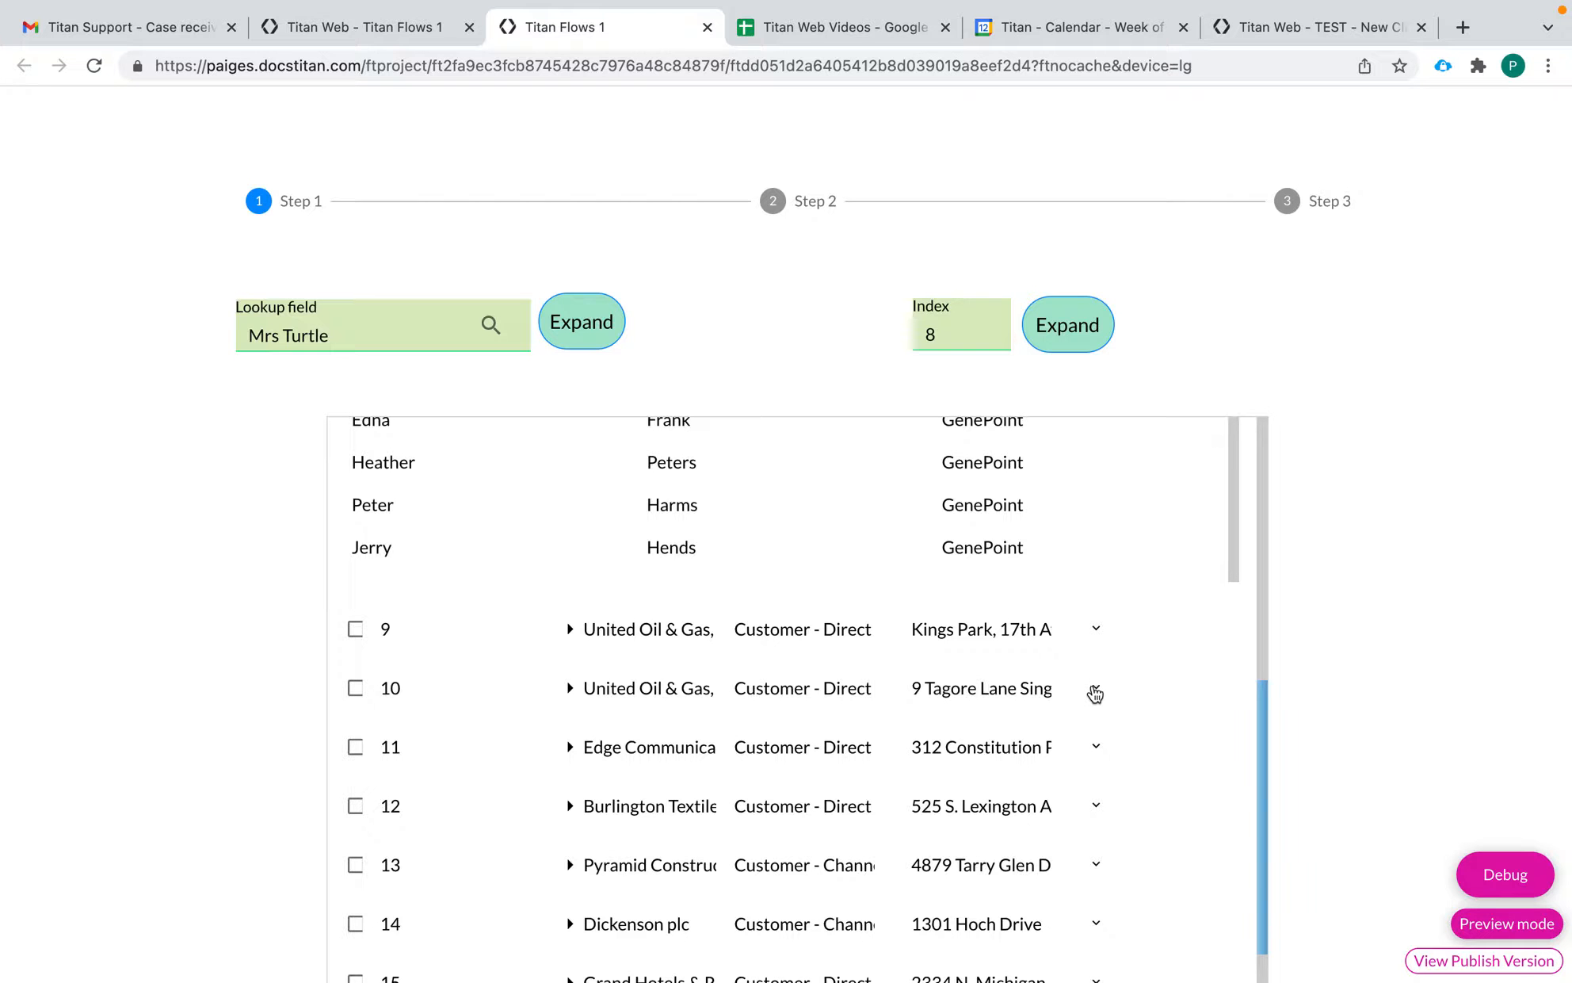
{"action": "scroll", "coordinate": [1093, 690], "scroll_direction": "down", "scroll_amount": 2}
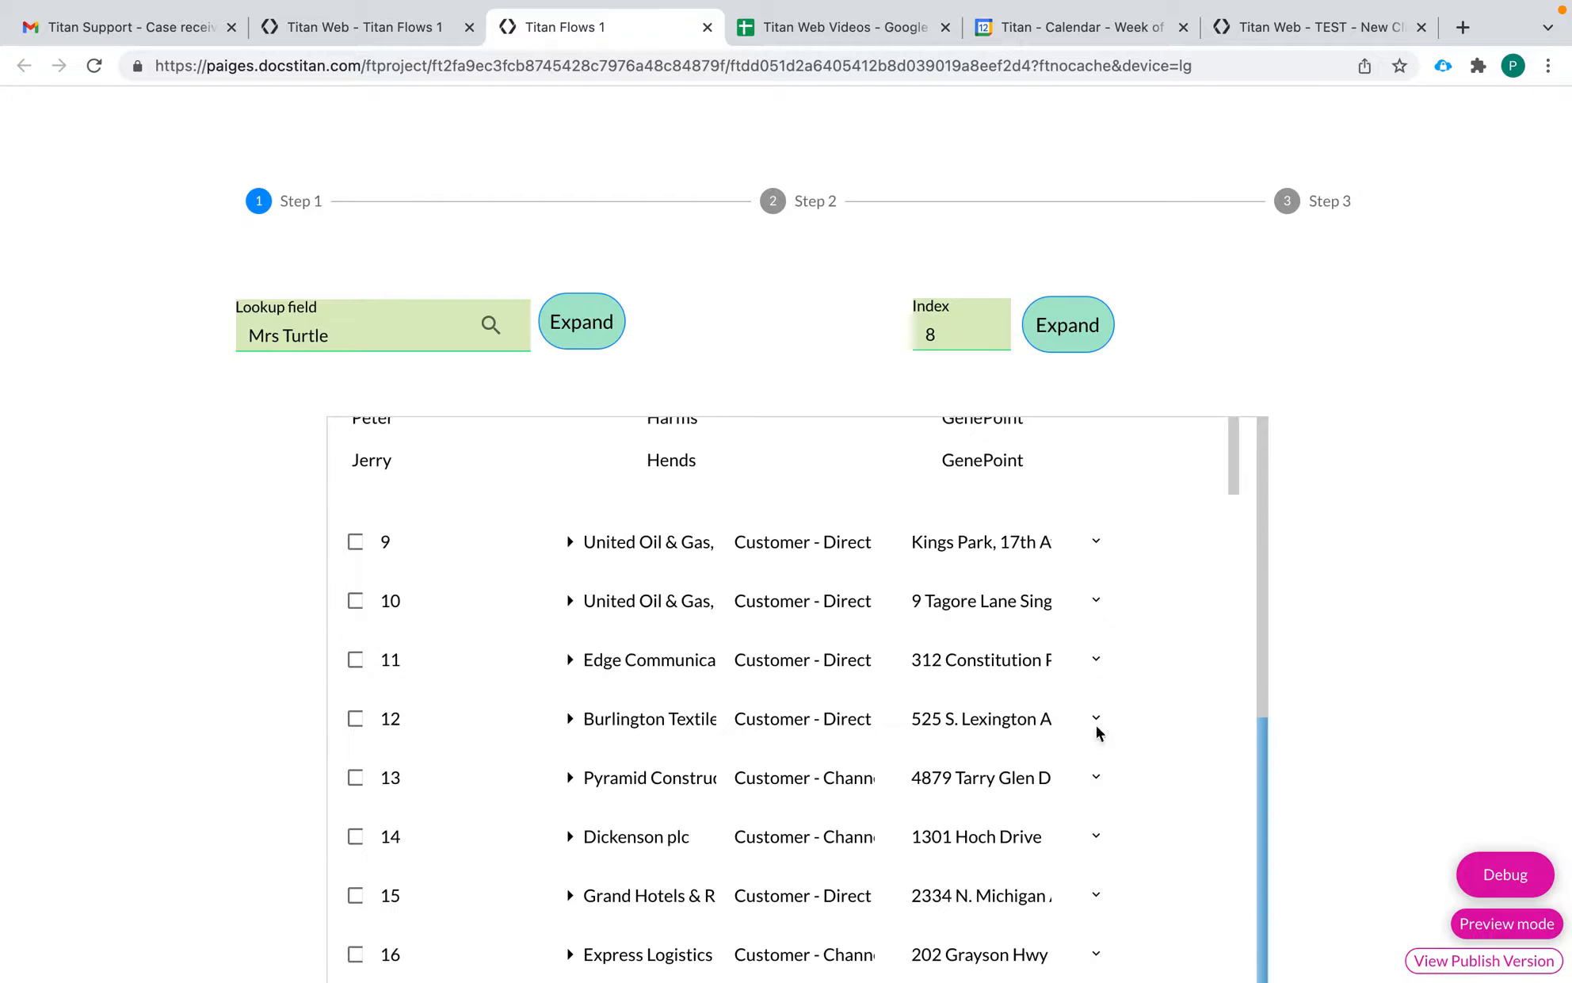
{"action": "left_click", "coordinate": [1100, 726]}
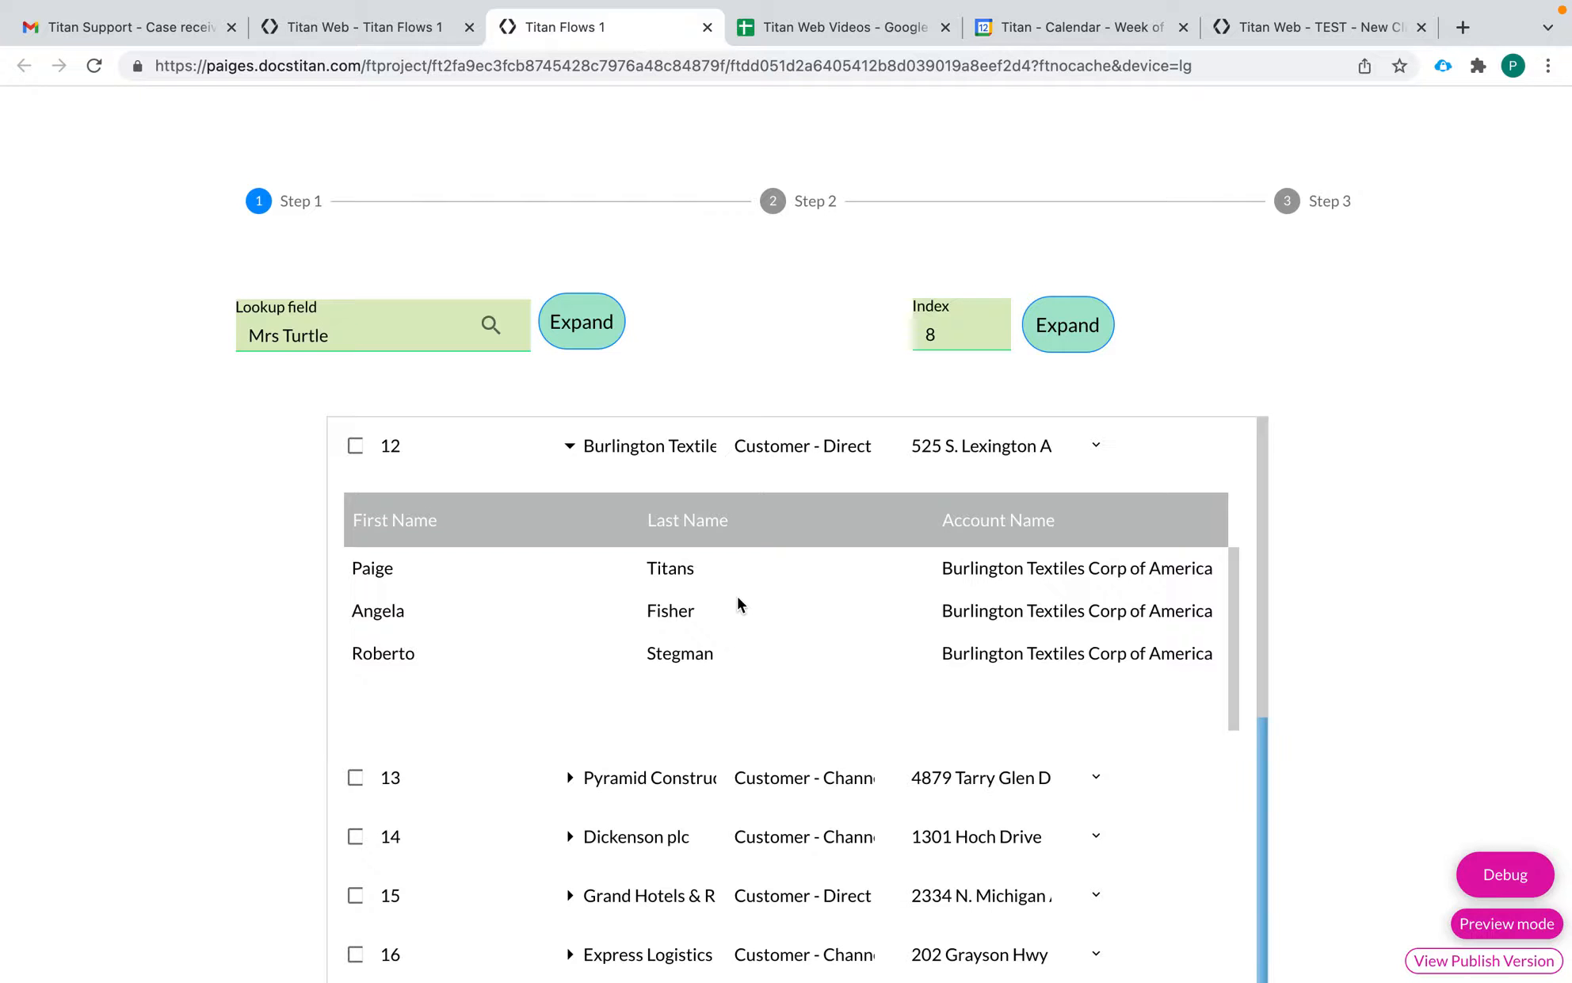
{"action": "left_click", "coordinate": [707, 27]}
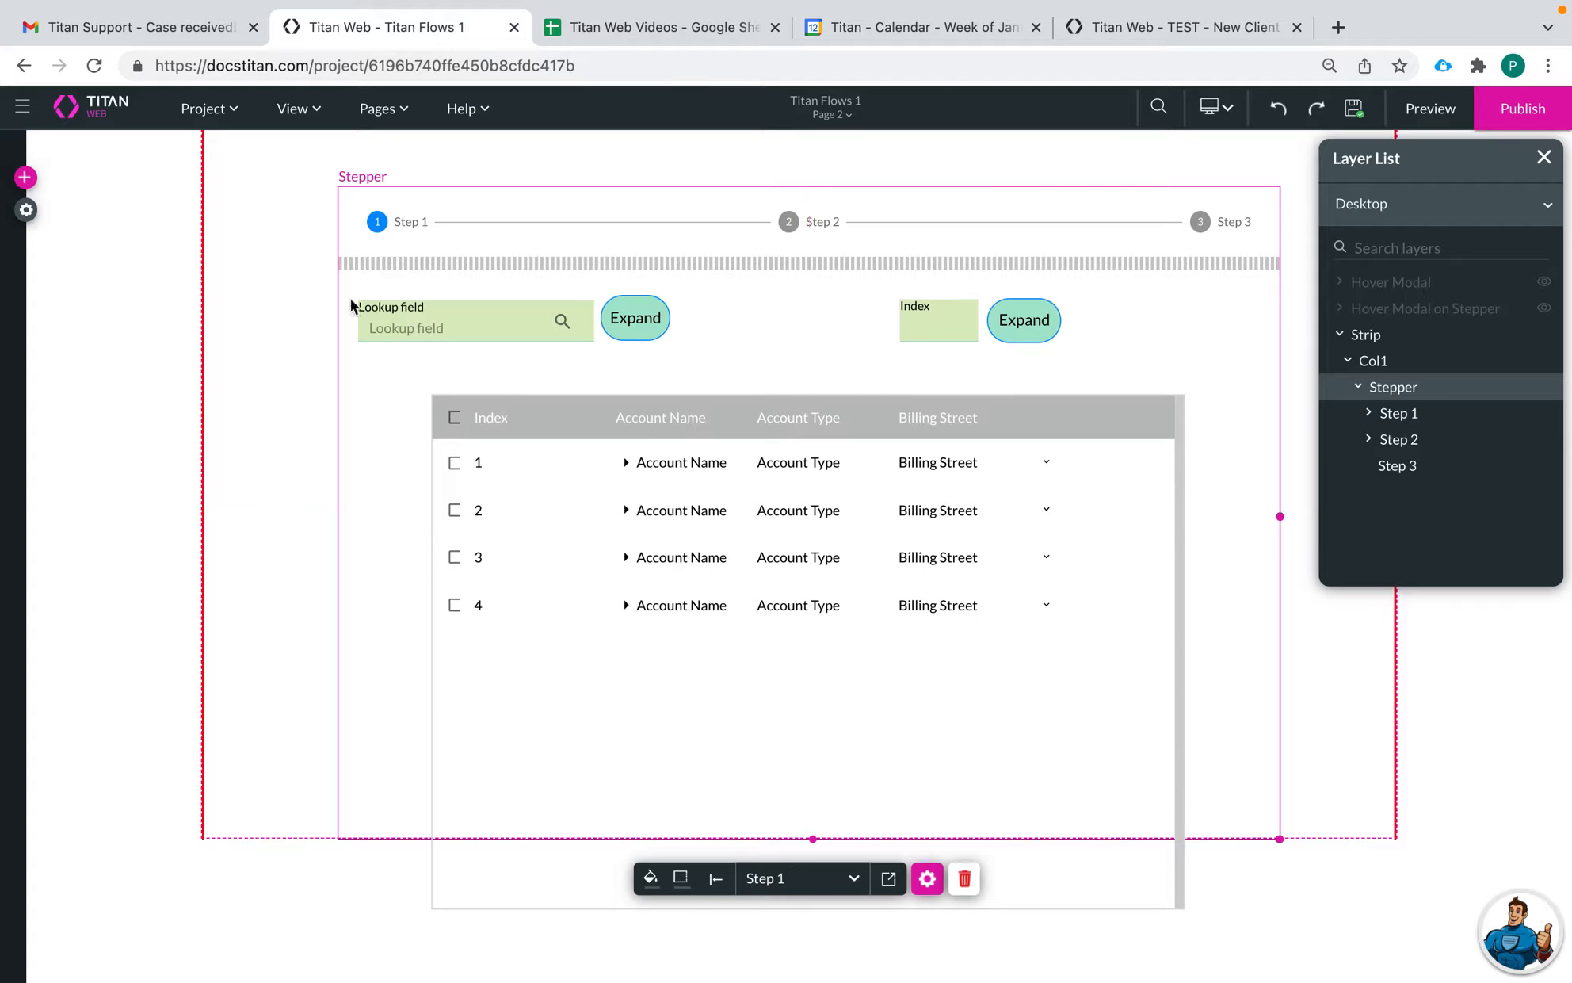
{"action": "left_click", "coordinate": [1024, 320]}
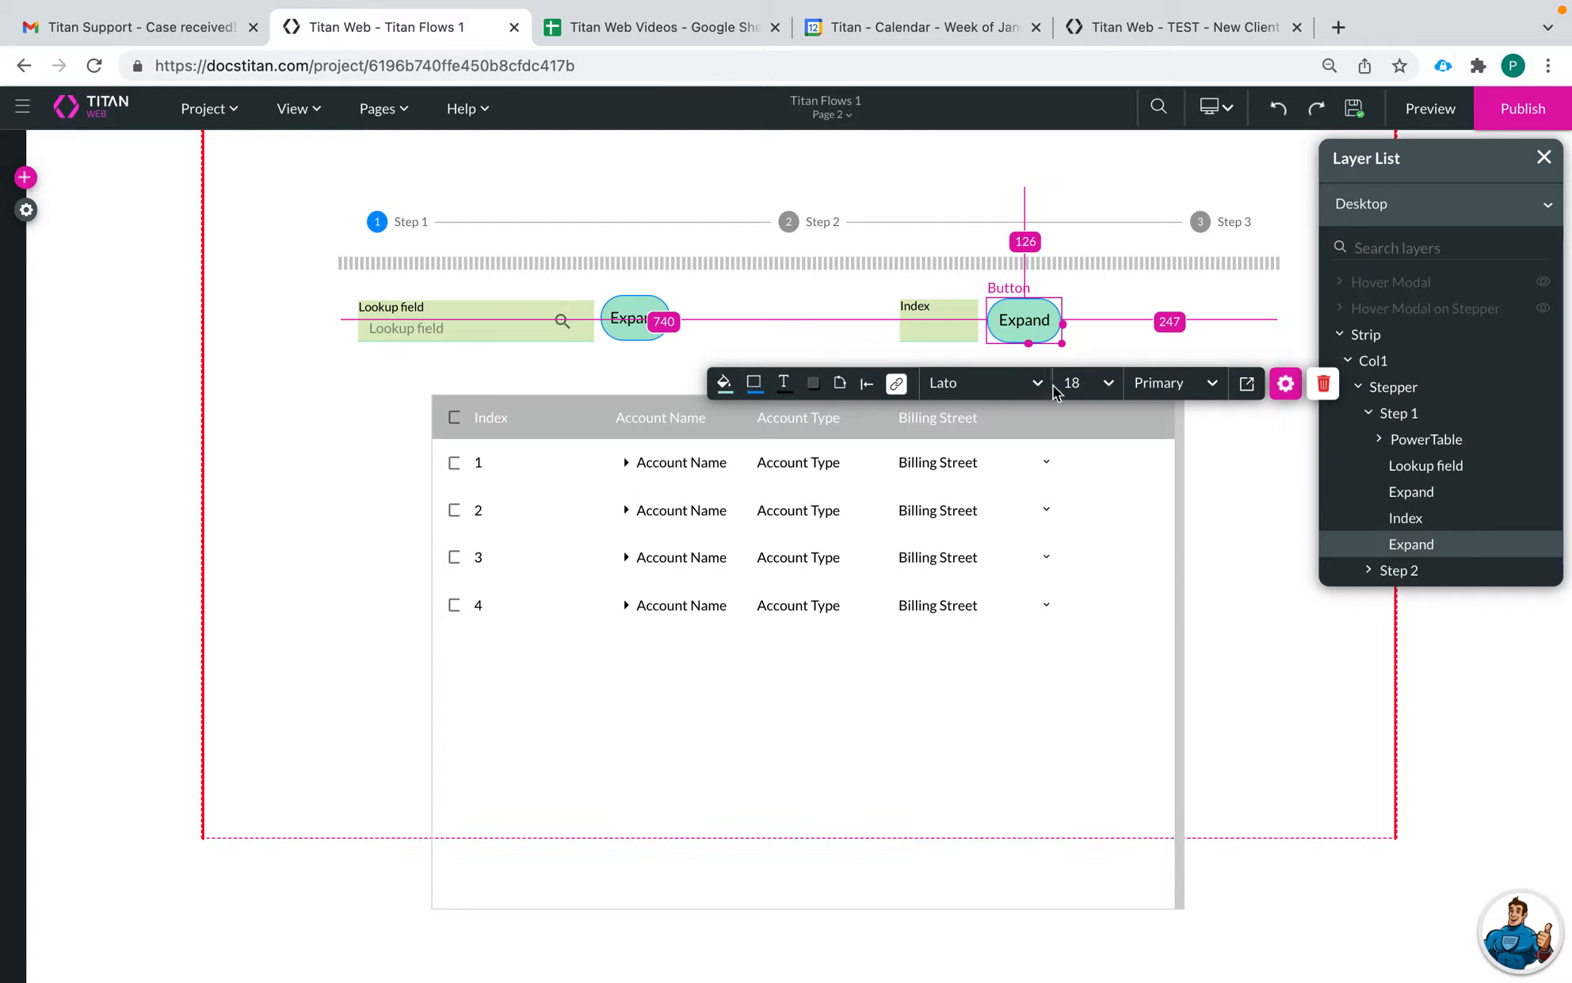
{"action": "left_click", "coordinate": [1284, 385]}
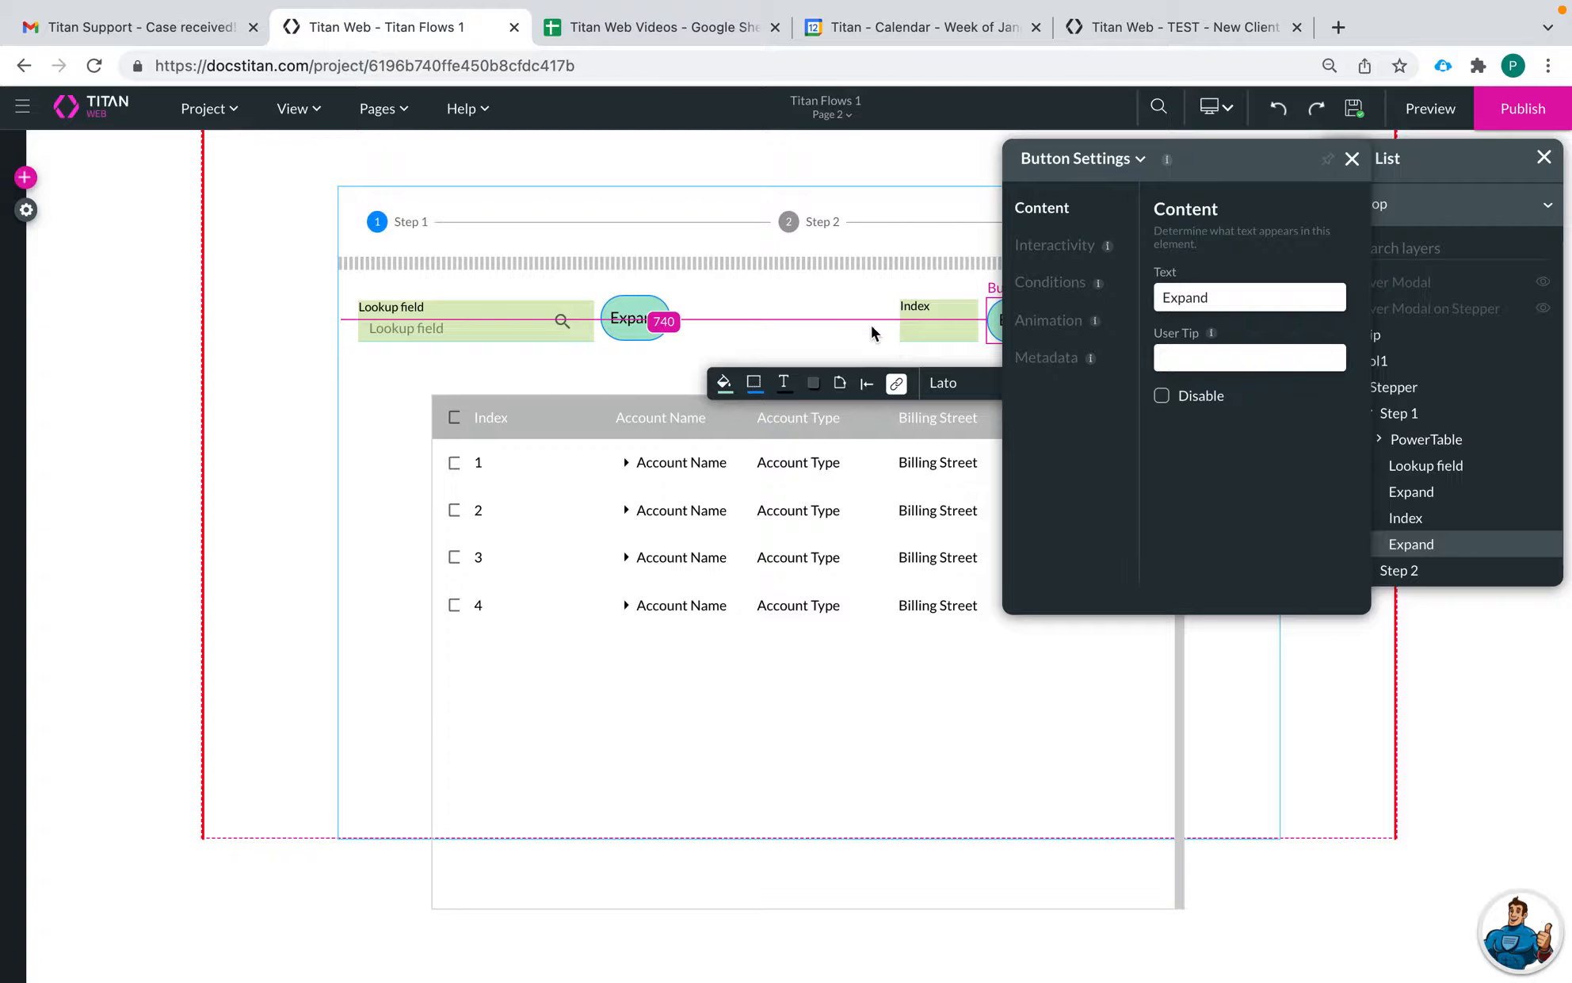
{"action": "left_click", "coordinate": [843, 326]}
{"action": "left_click", "coordinate": [1351, 159]}
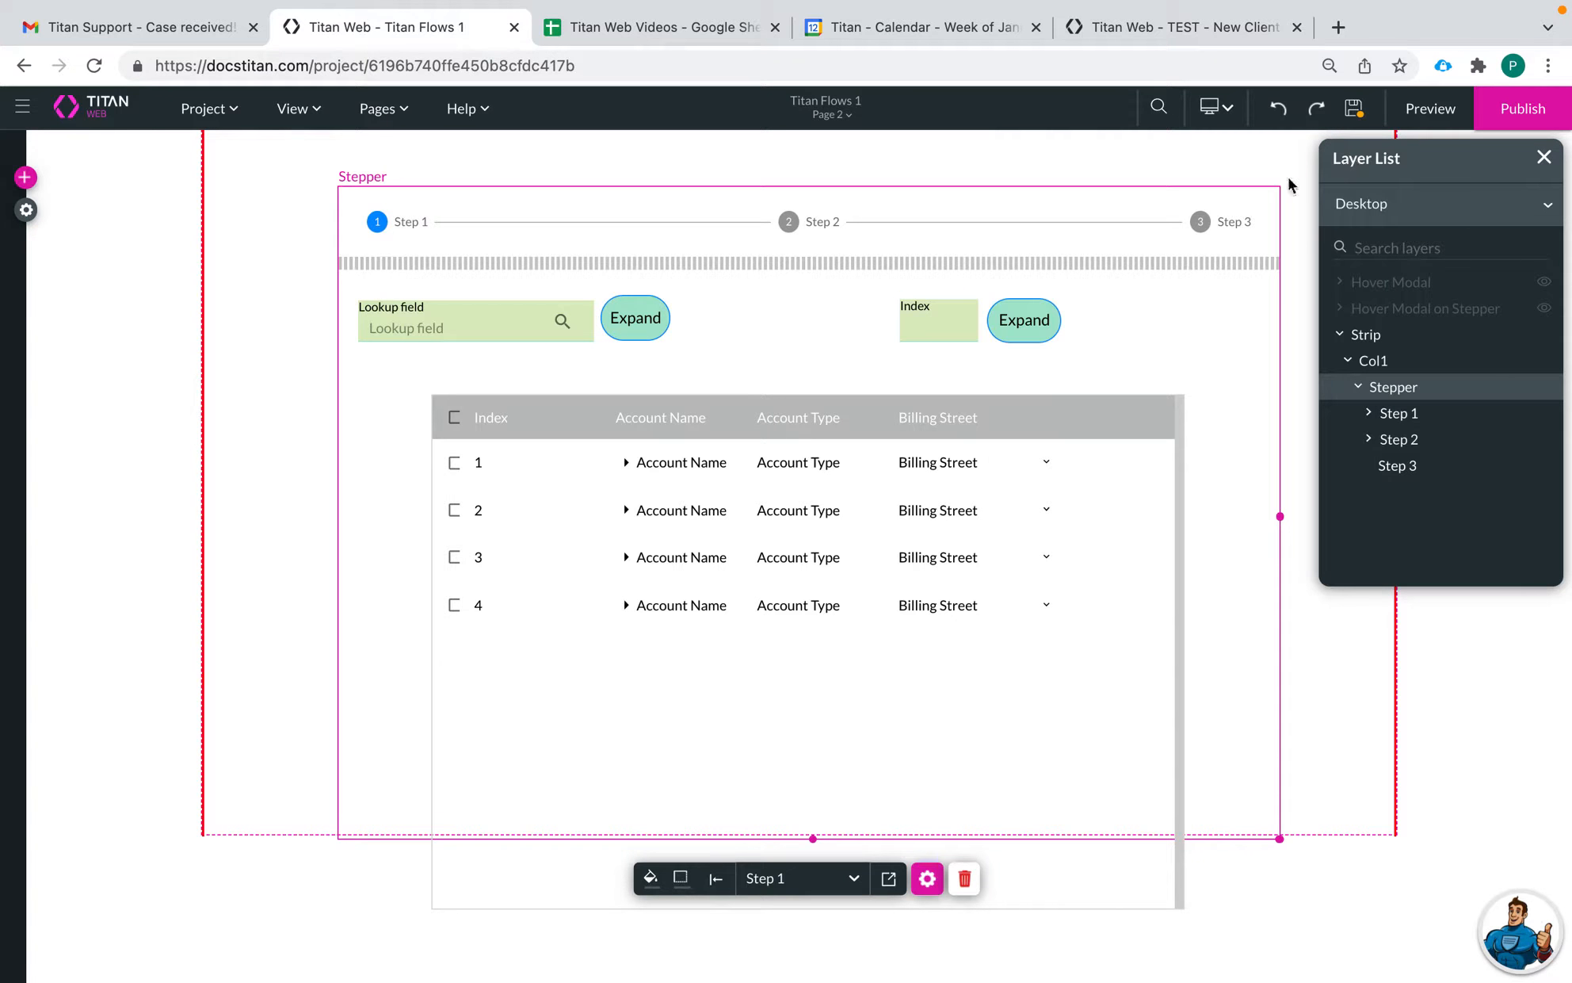
Step: Delete the Expand button beside the Index field, and the Index field itself
{"action": "left_click", "coordinate": [1060, 321]}
{"action": "left_click", "coordinate": [1324, 384]}
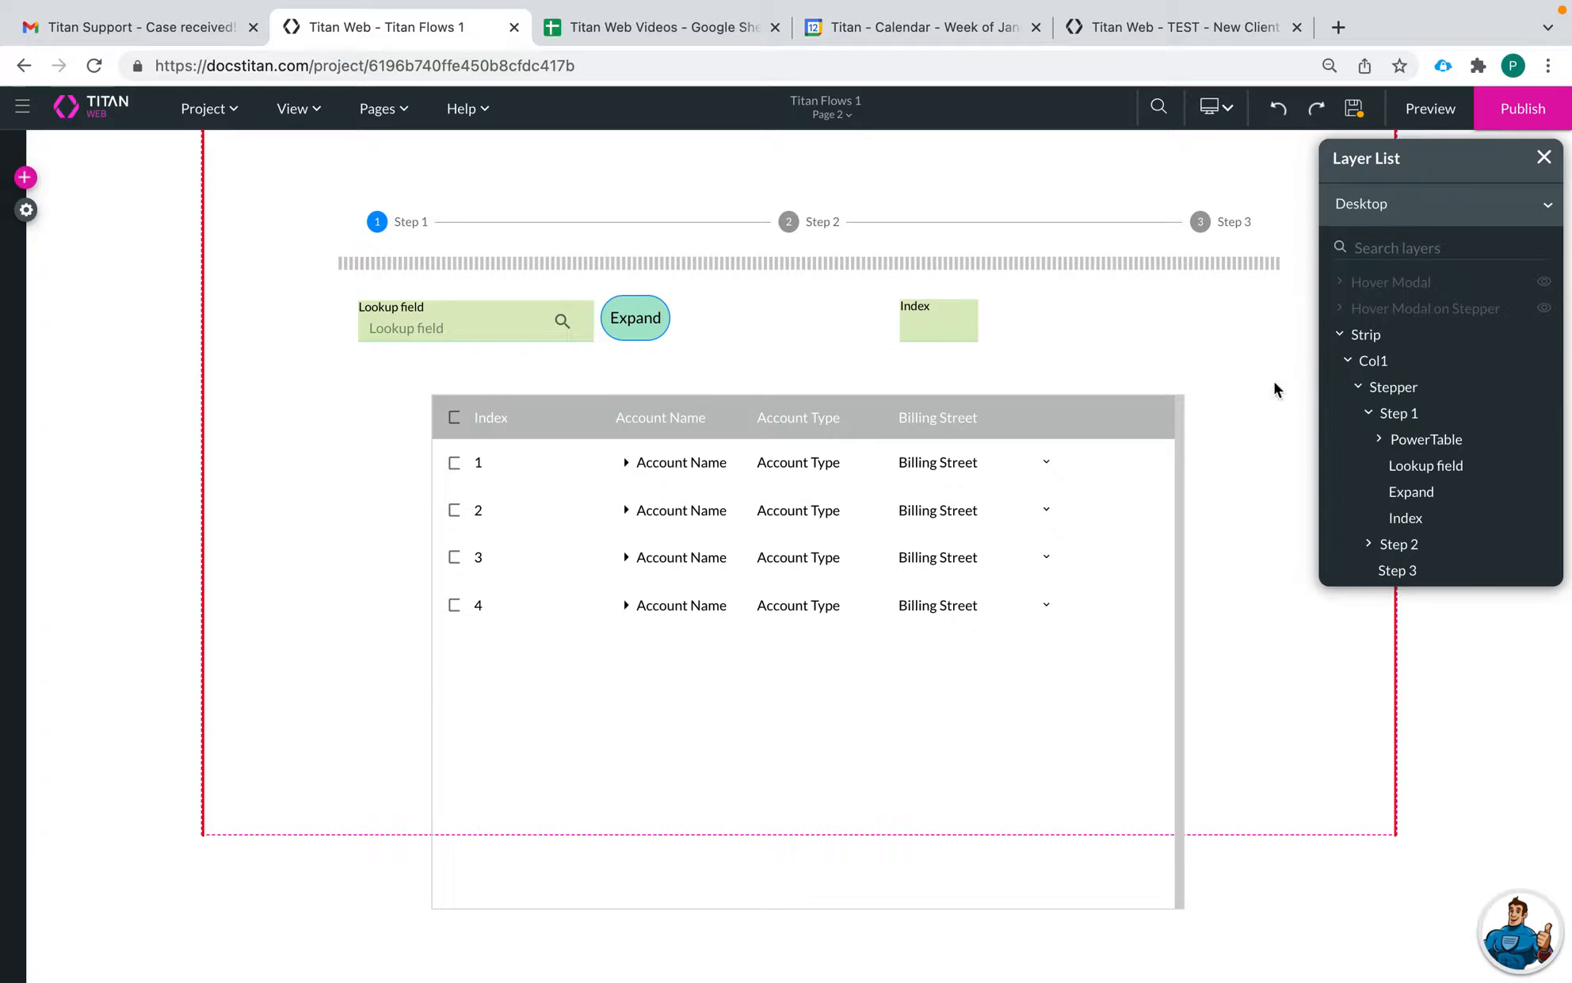
{"action": "left_click", "coordinate": [938, 327]}
{"action": "left_click", "coordinate": [1117, 382]}
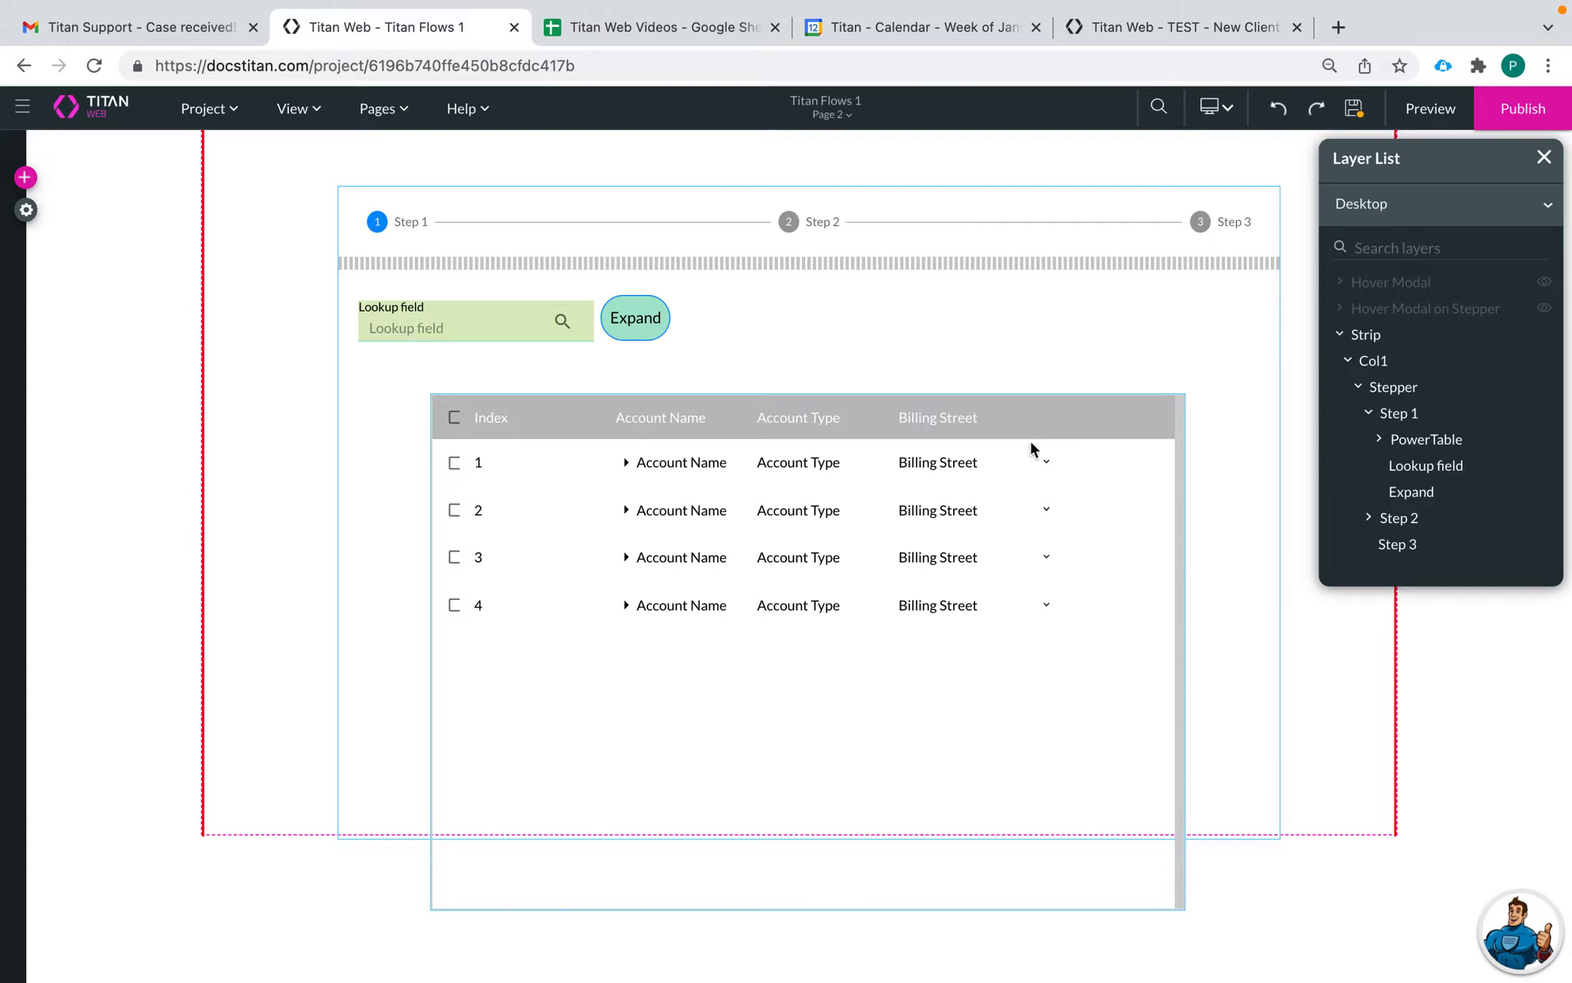
Step: Remove the icon column and the nested Contact table under Account Name from the PowerTable's Salesforce mapping
{"action": "left_click", "coordinate": [1049, 471]}
{"action": "left_click", "coordinate": [823, 361]}
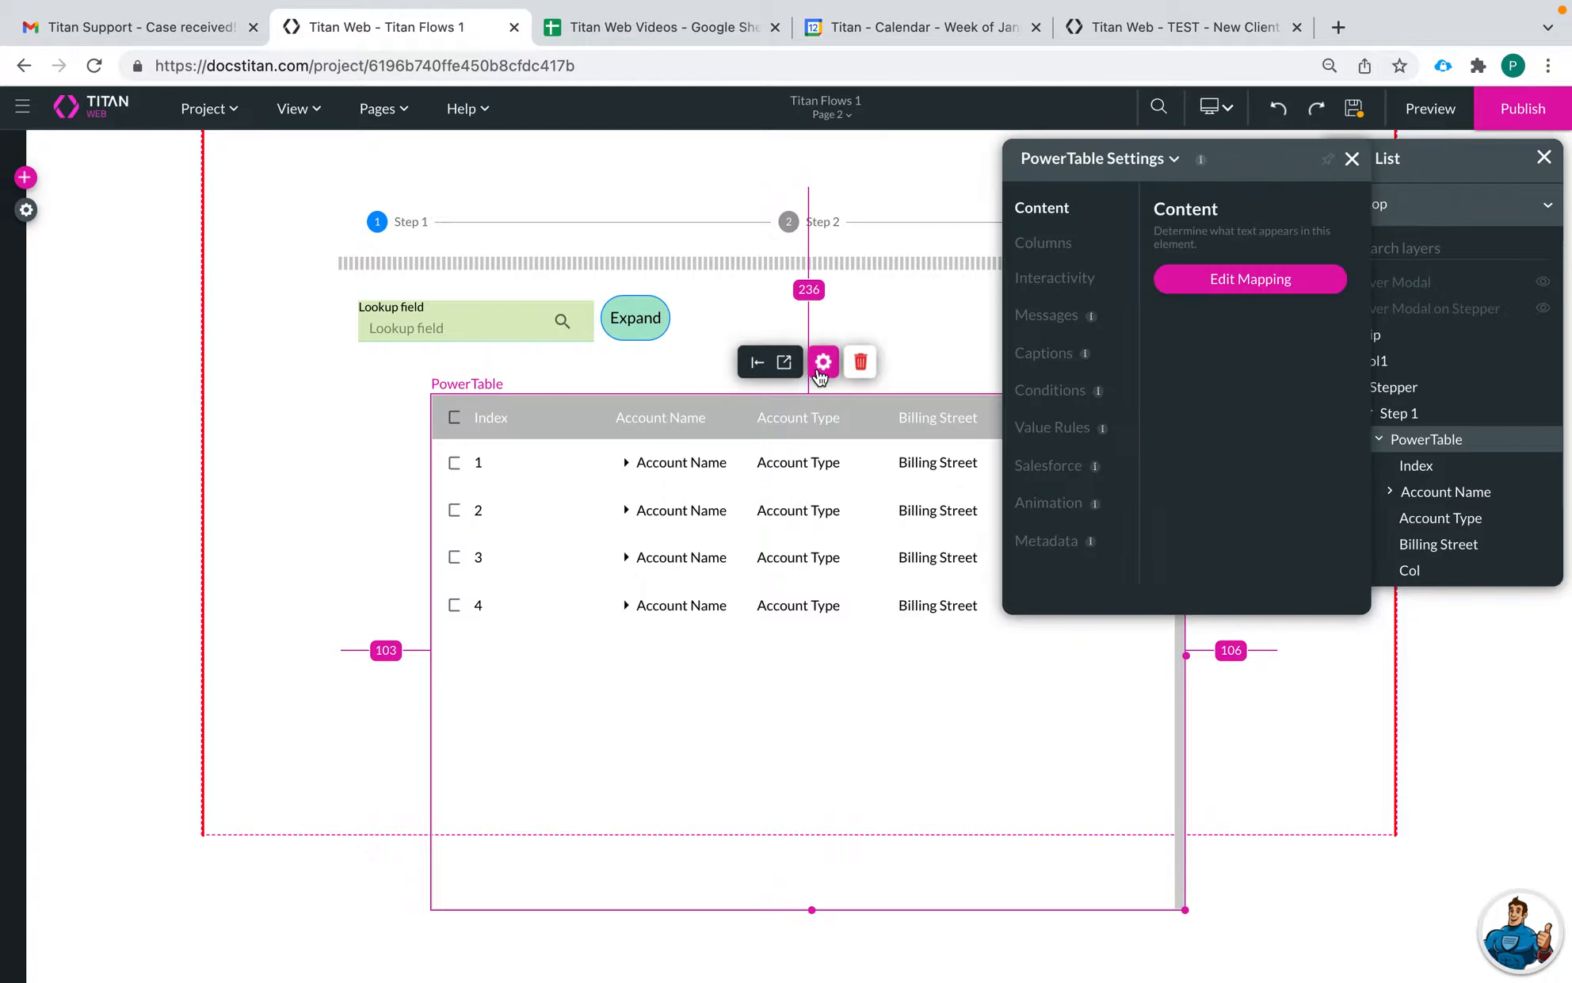
{"action": "left_click", "coordinate": [1245, 288]}
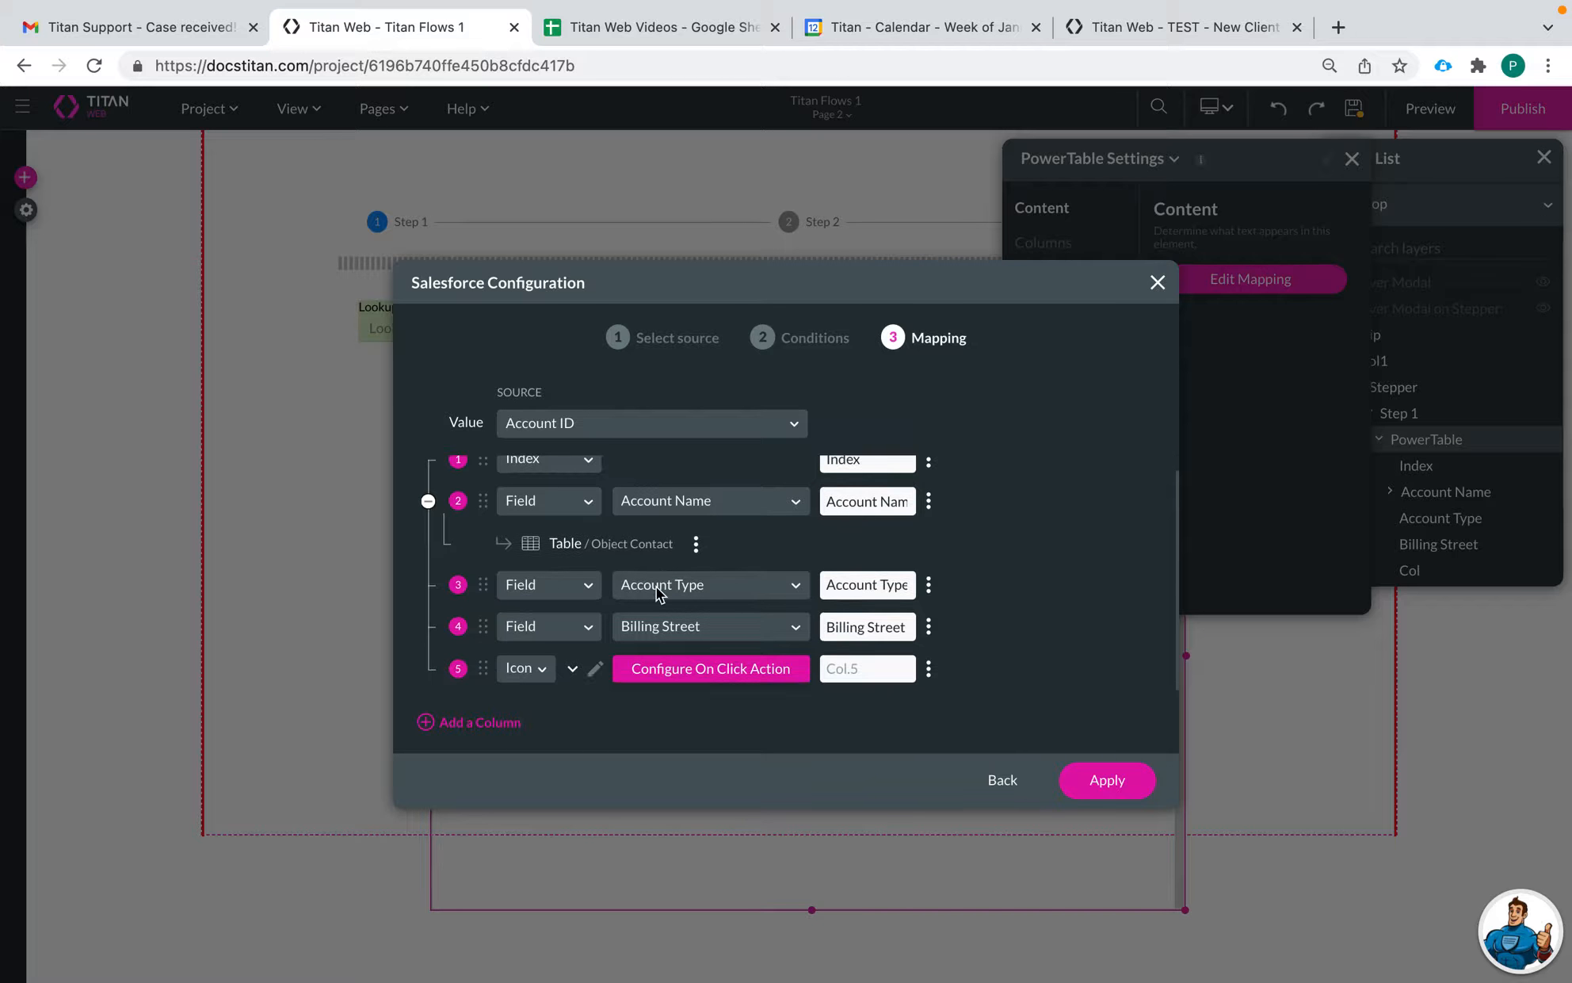
{"action": "left_click", "coordinate": [929, 668]}
{"action": "left_click", "coordinate": [983, 786]}
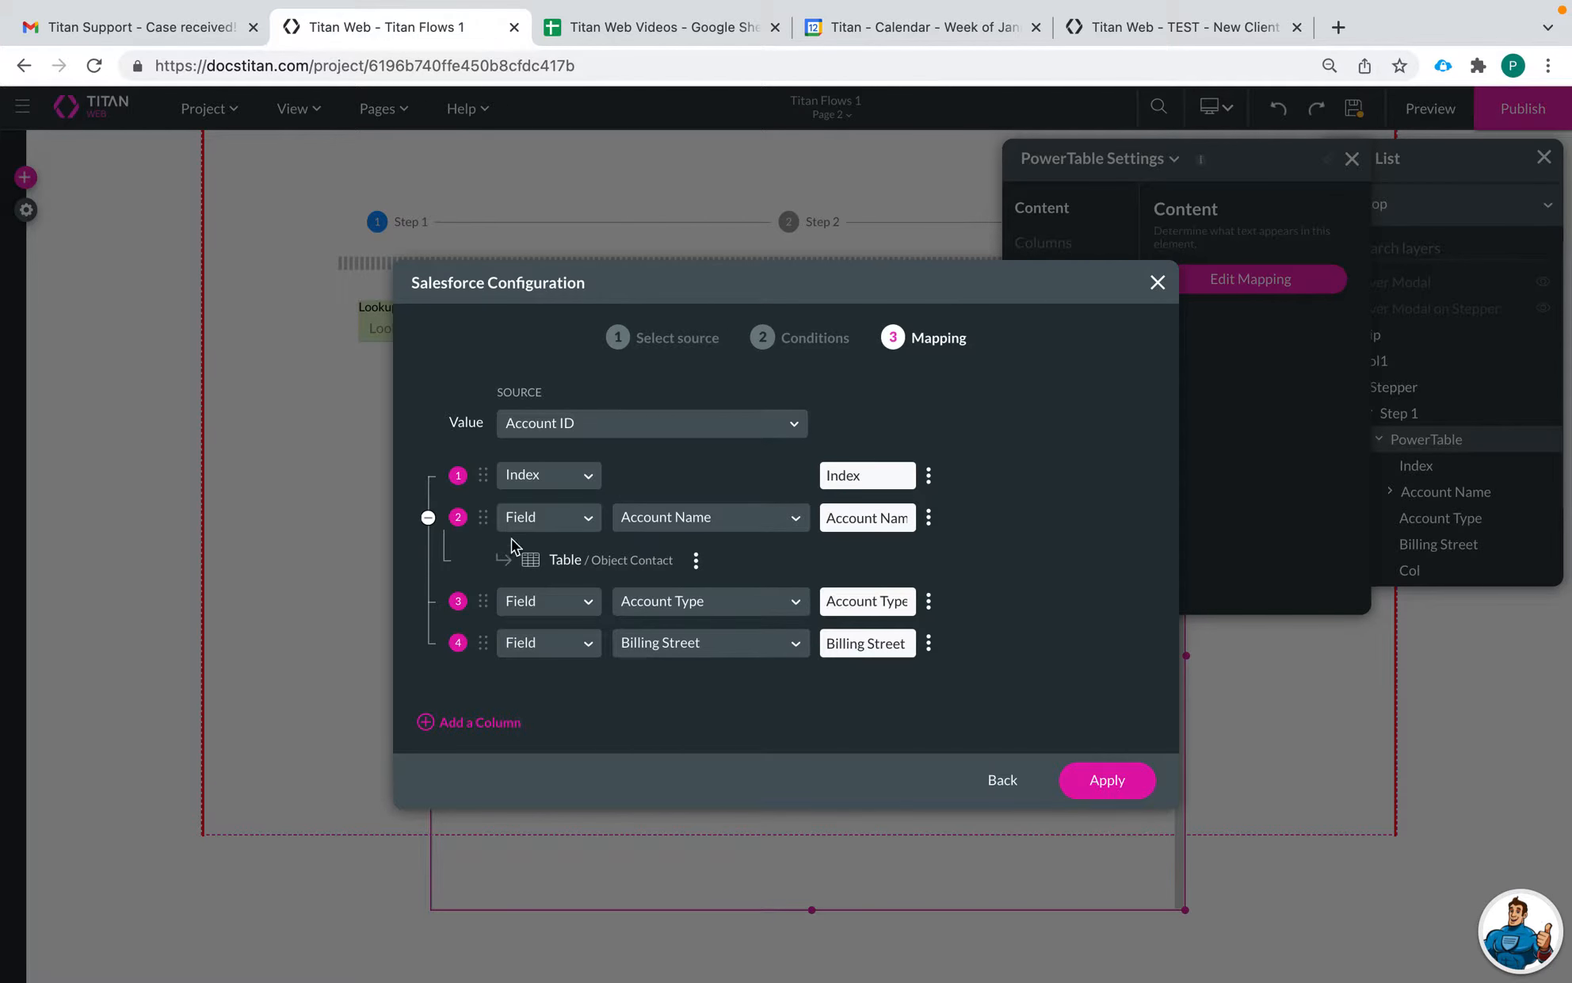
{"action": "left_click", "coordinate": [696, 560]}
{"action": "left_click", "coordinate": [735, 643]}
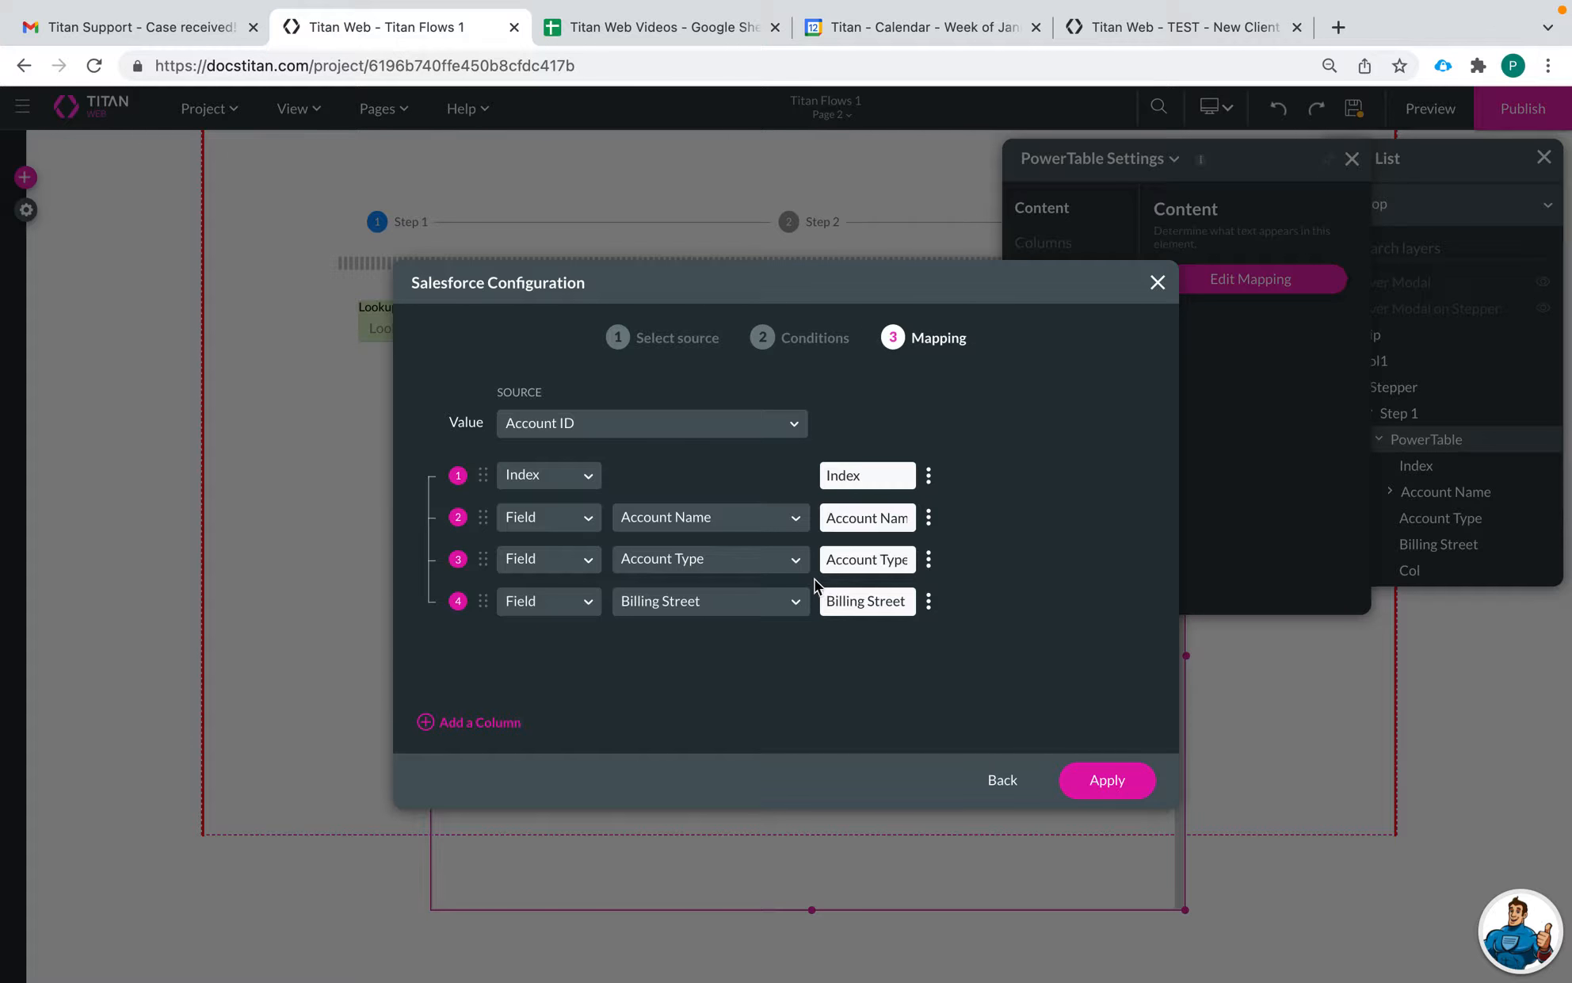
Step: Open the component configuration for the PowerTable's Account Name column
{"action": "left_click", "coordinate": [928, 519]}
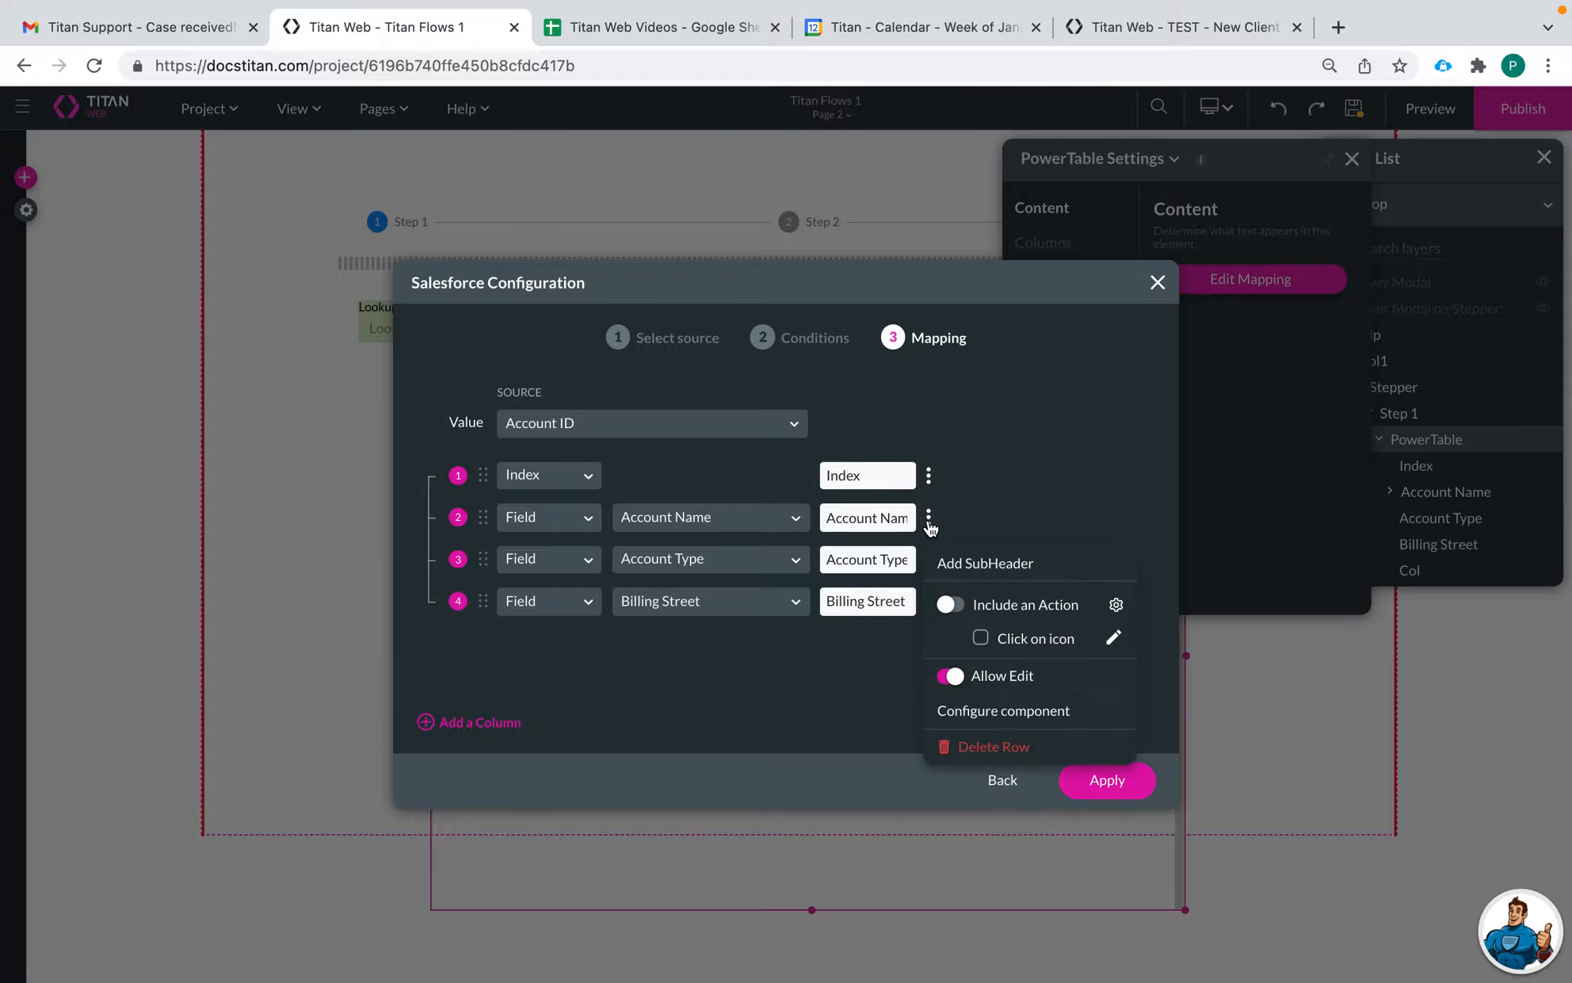
{"action": "left_click", "coordinate": [985, 723]}
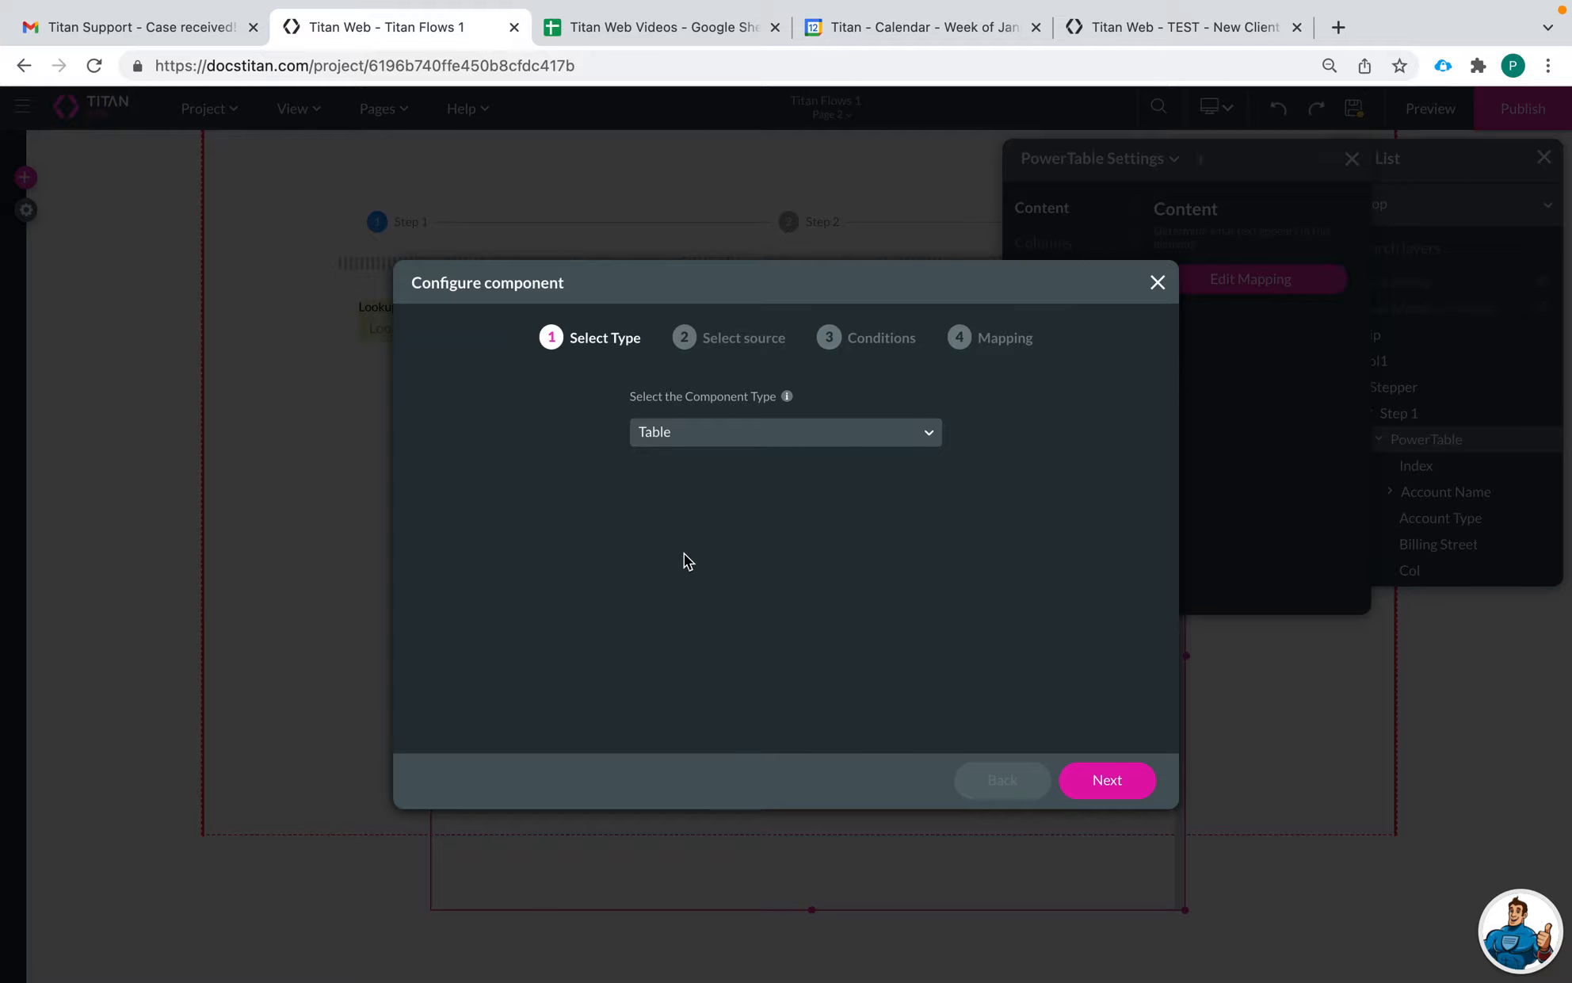
Step: Try Chart and IFrame as the component type, review the chart types, and set the type back to Table
{"action": "left_click", "coordinate": [739, 431]}
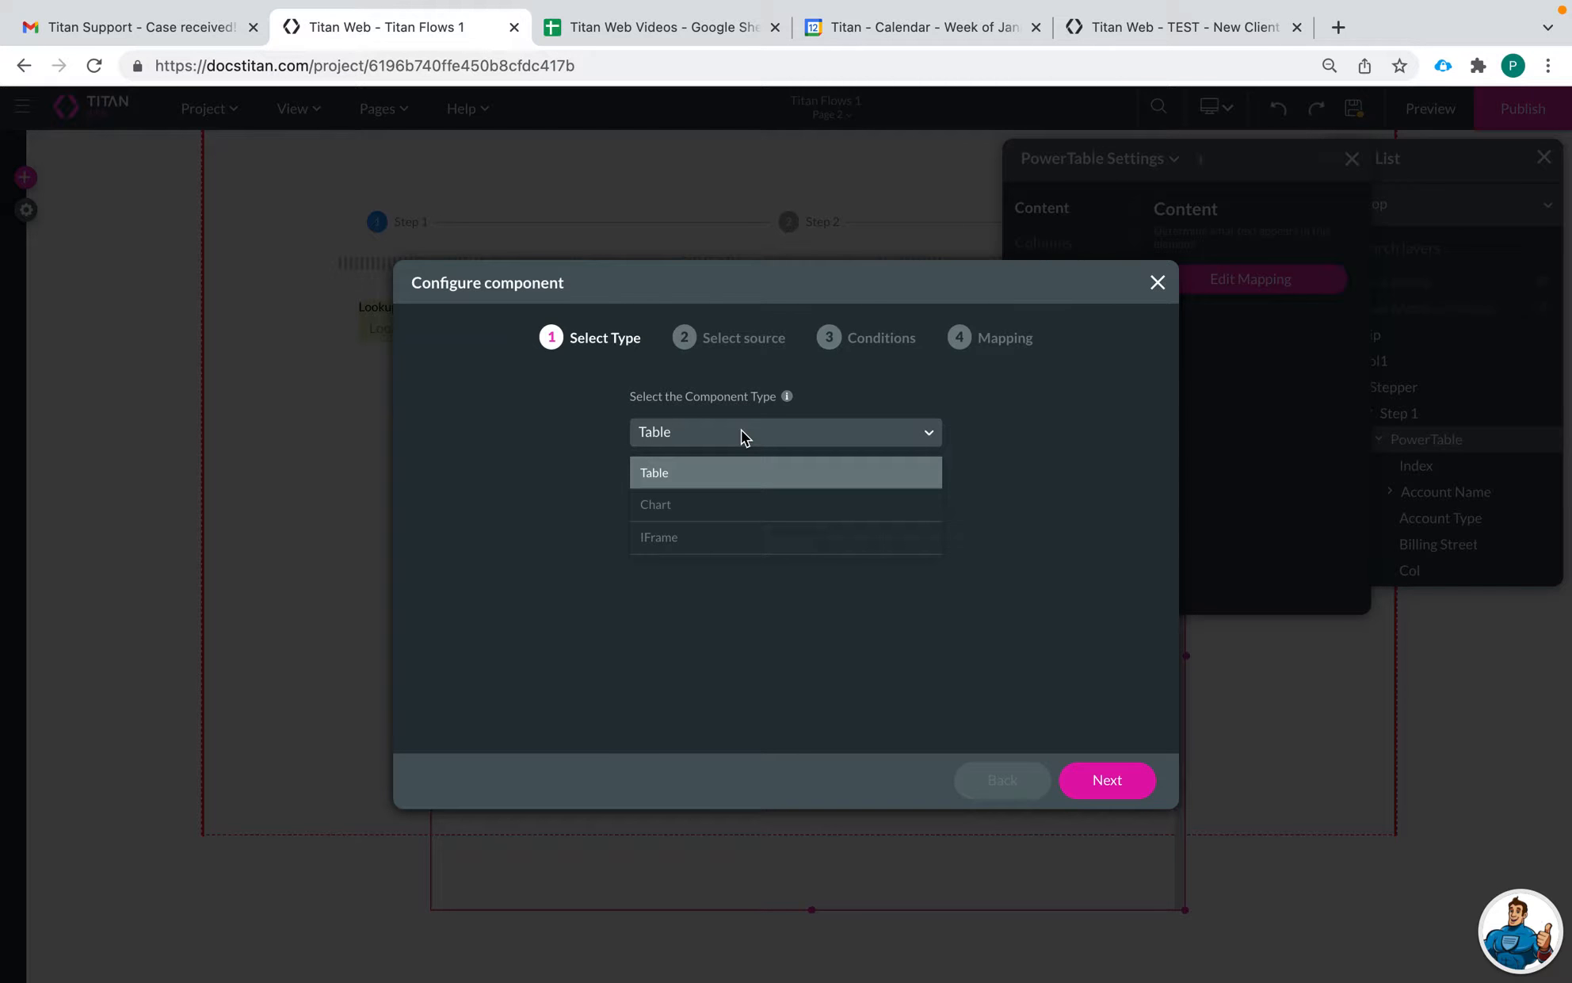
{"action": "left_click", "coordinate": [668, 504]}
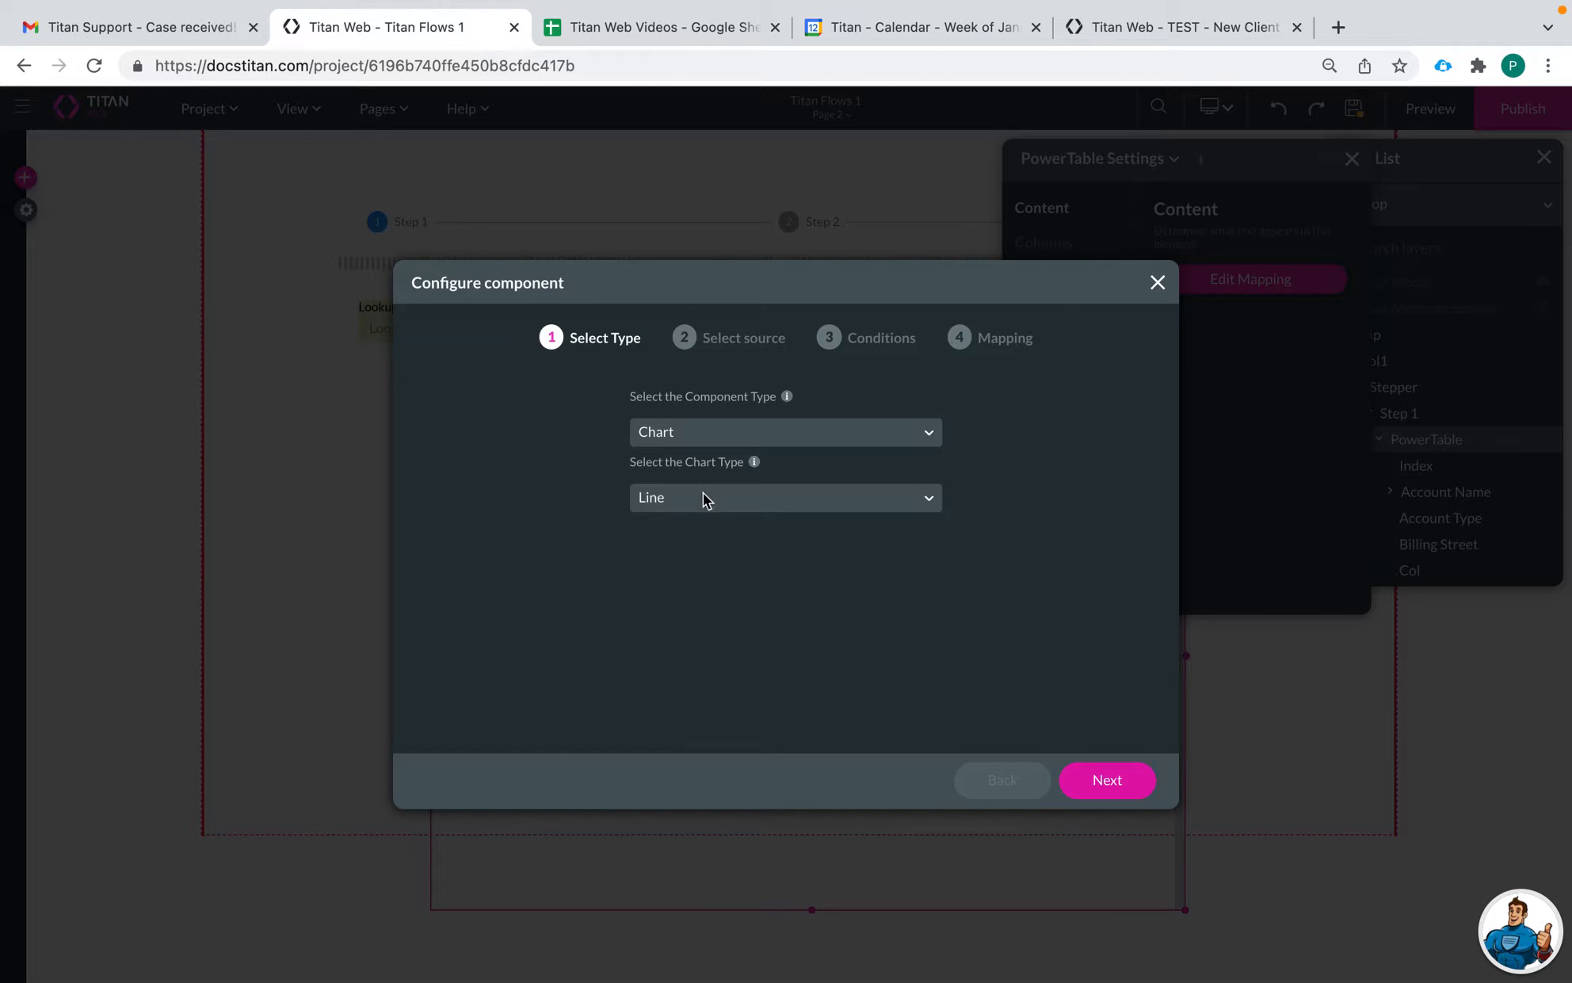
{"action": "left_click", "coordinate": [705, 497]}
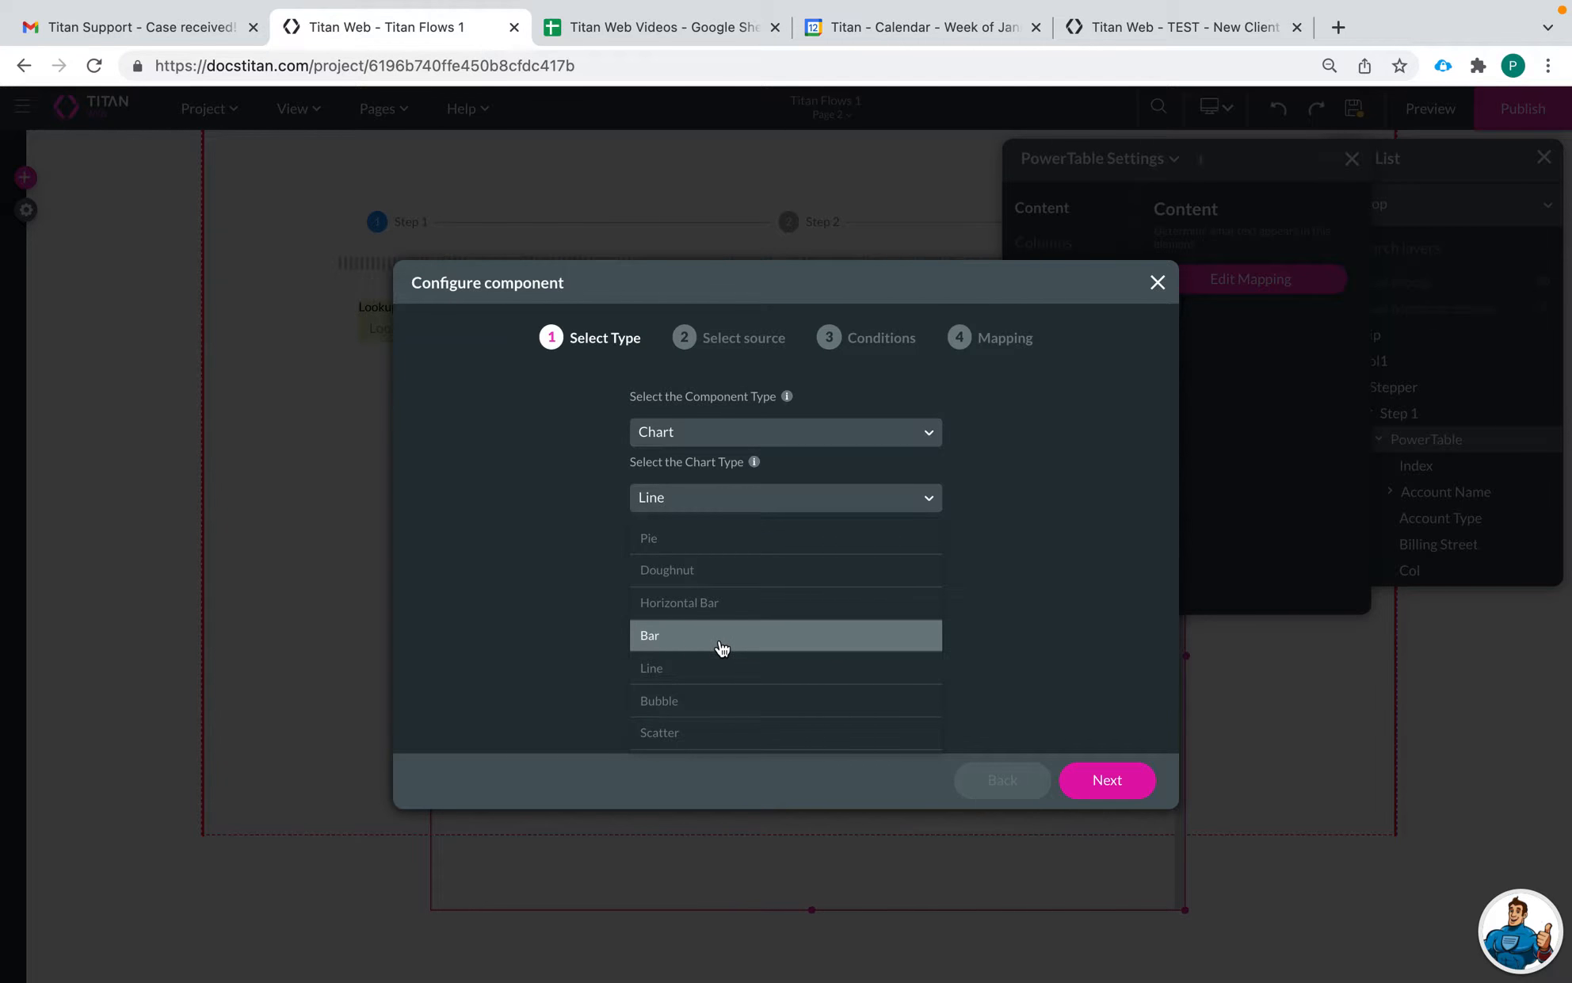
{"action": "left_click", "coordinate": [736, 435]}
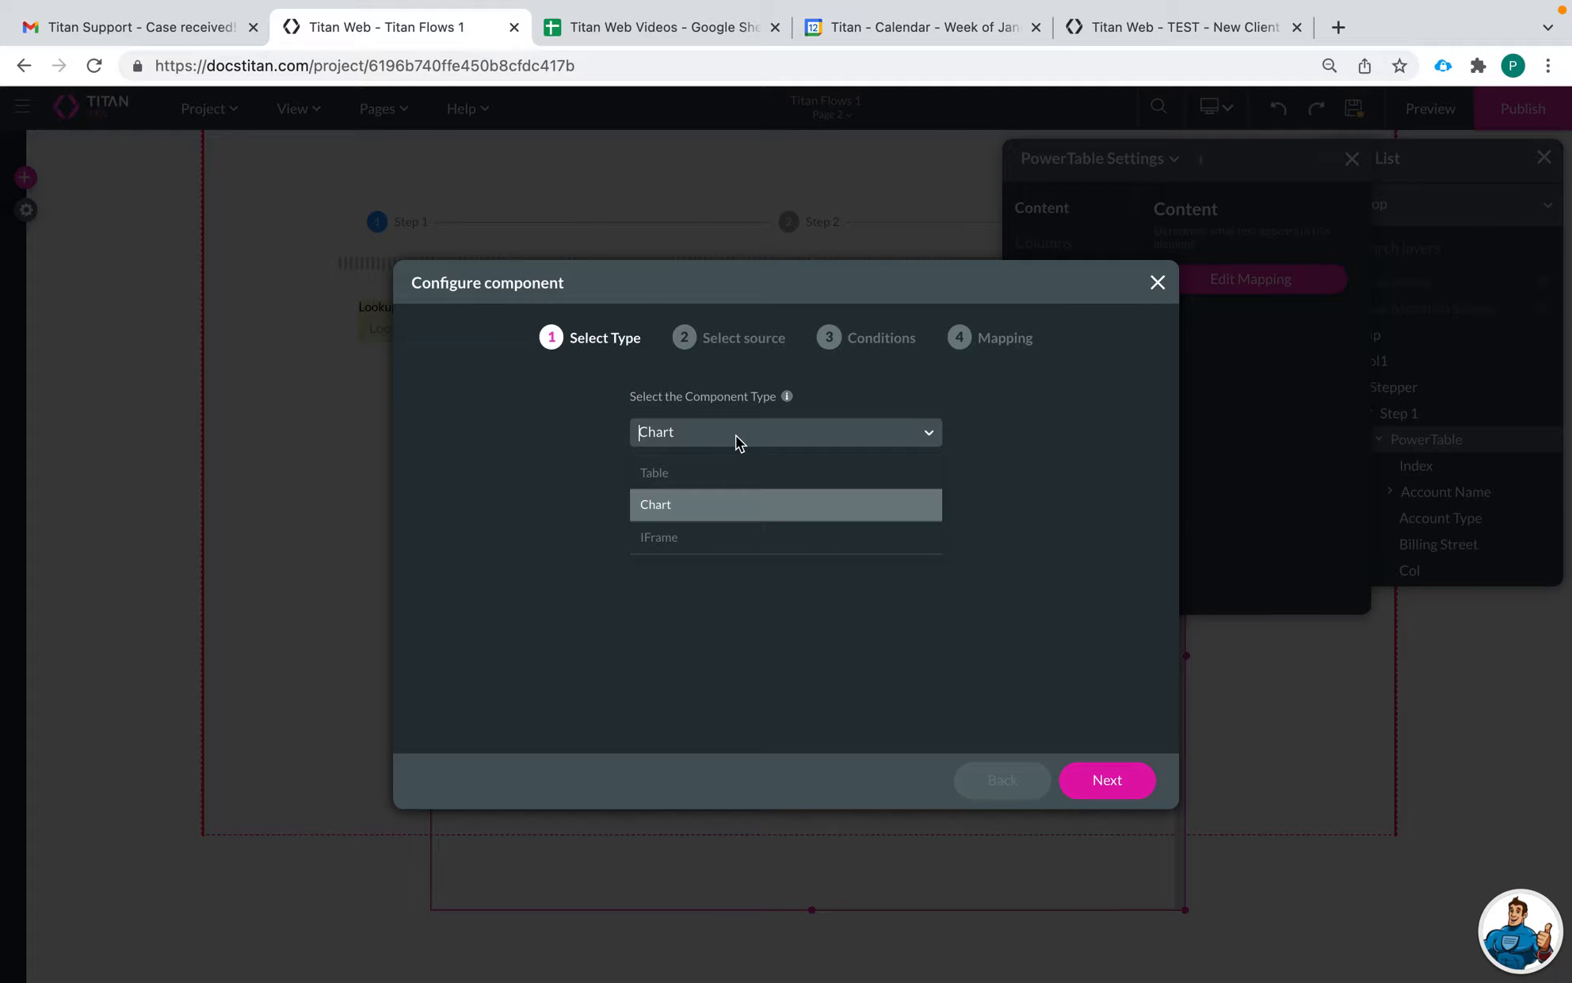
{"action": "left_click", "coordinate": [724, 537]}
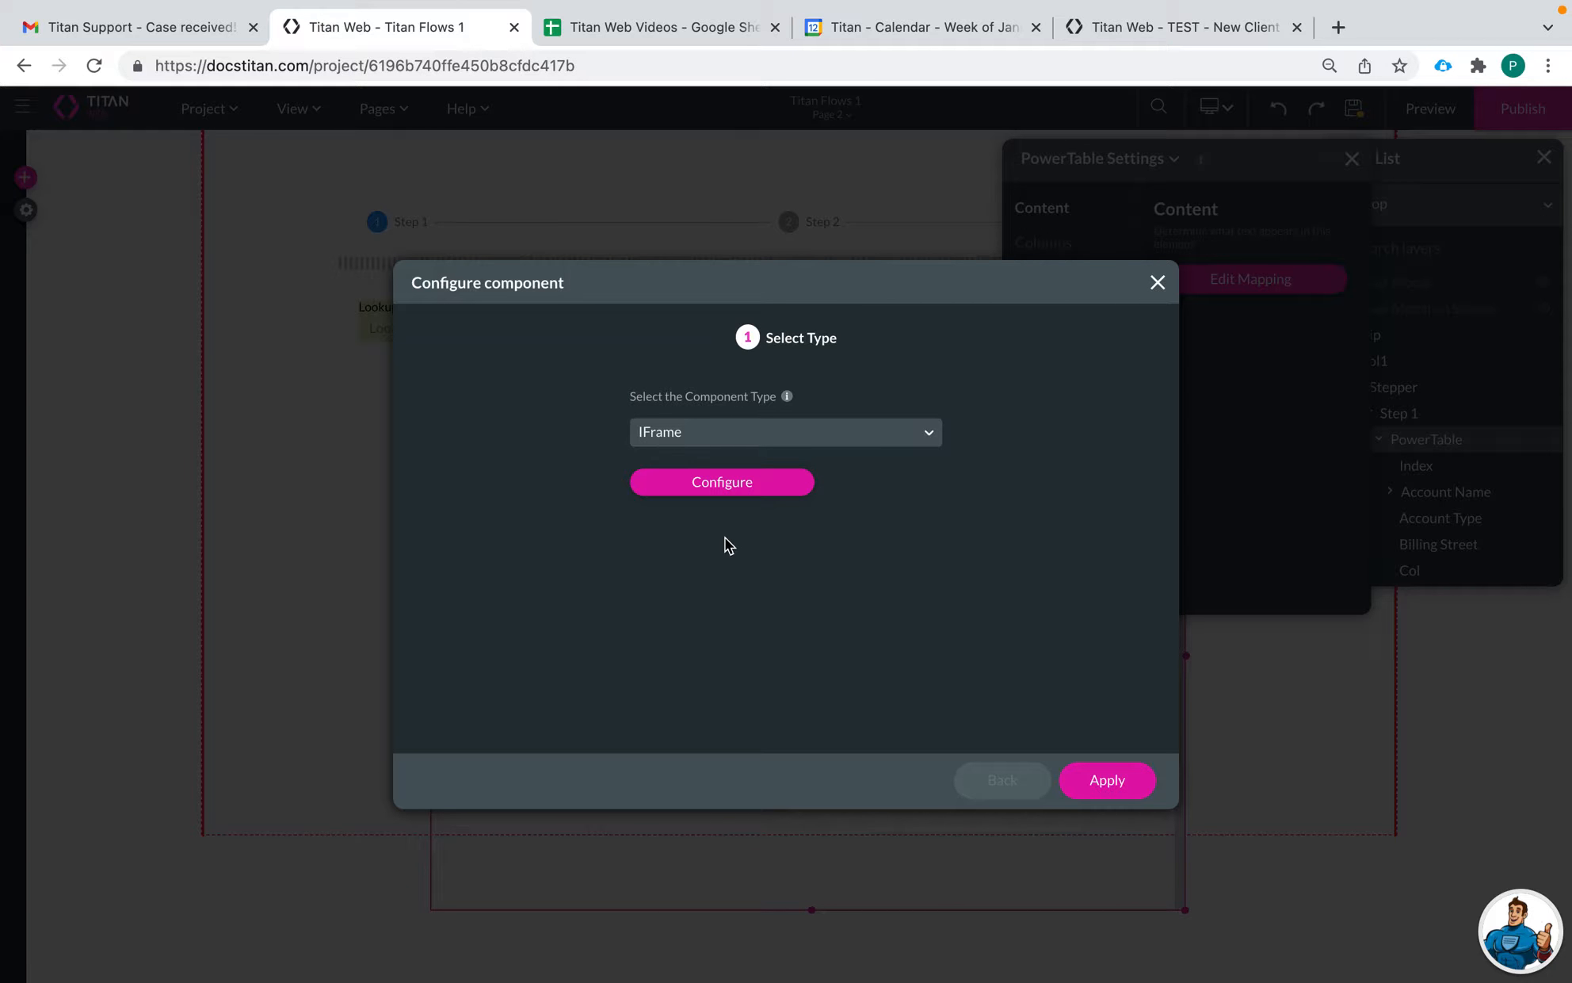
{"action": "left_click", "coordinate": [774, 432]}
{"action": "left_click", "coordinate": [719, 473]}
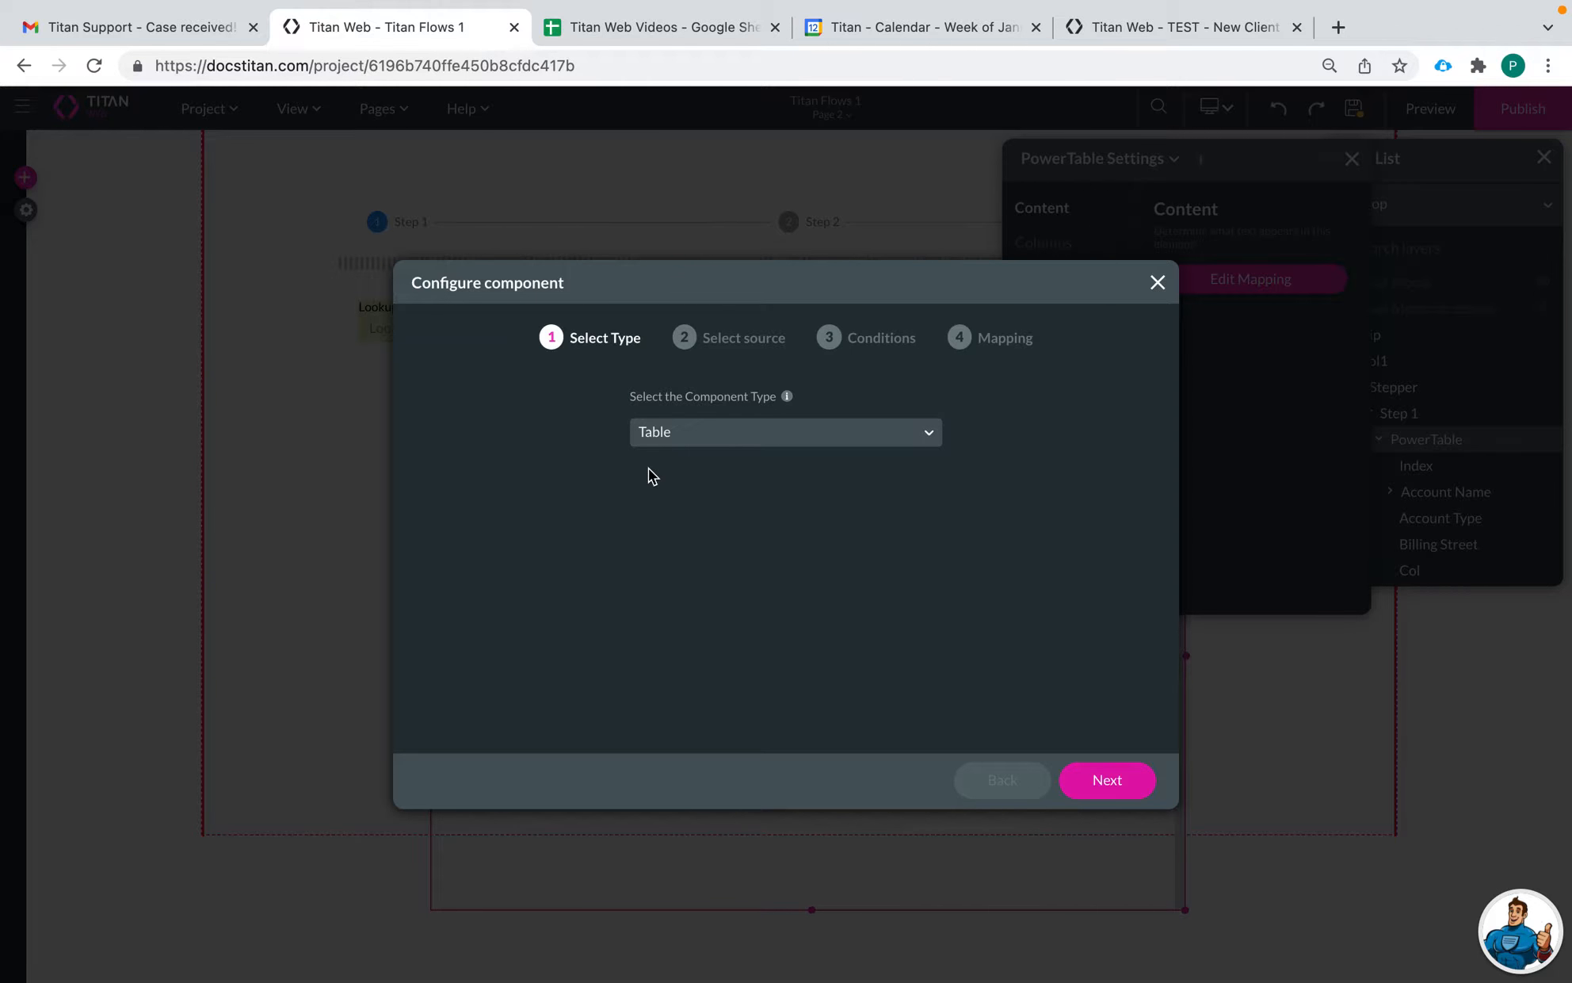
Step: Set the nested table's Salesforce source to the Contact object and keep the condition Account ID Equals [PowerTable / Value]
{"action": "left_click", "coordinate": [1116, 783]}
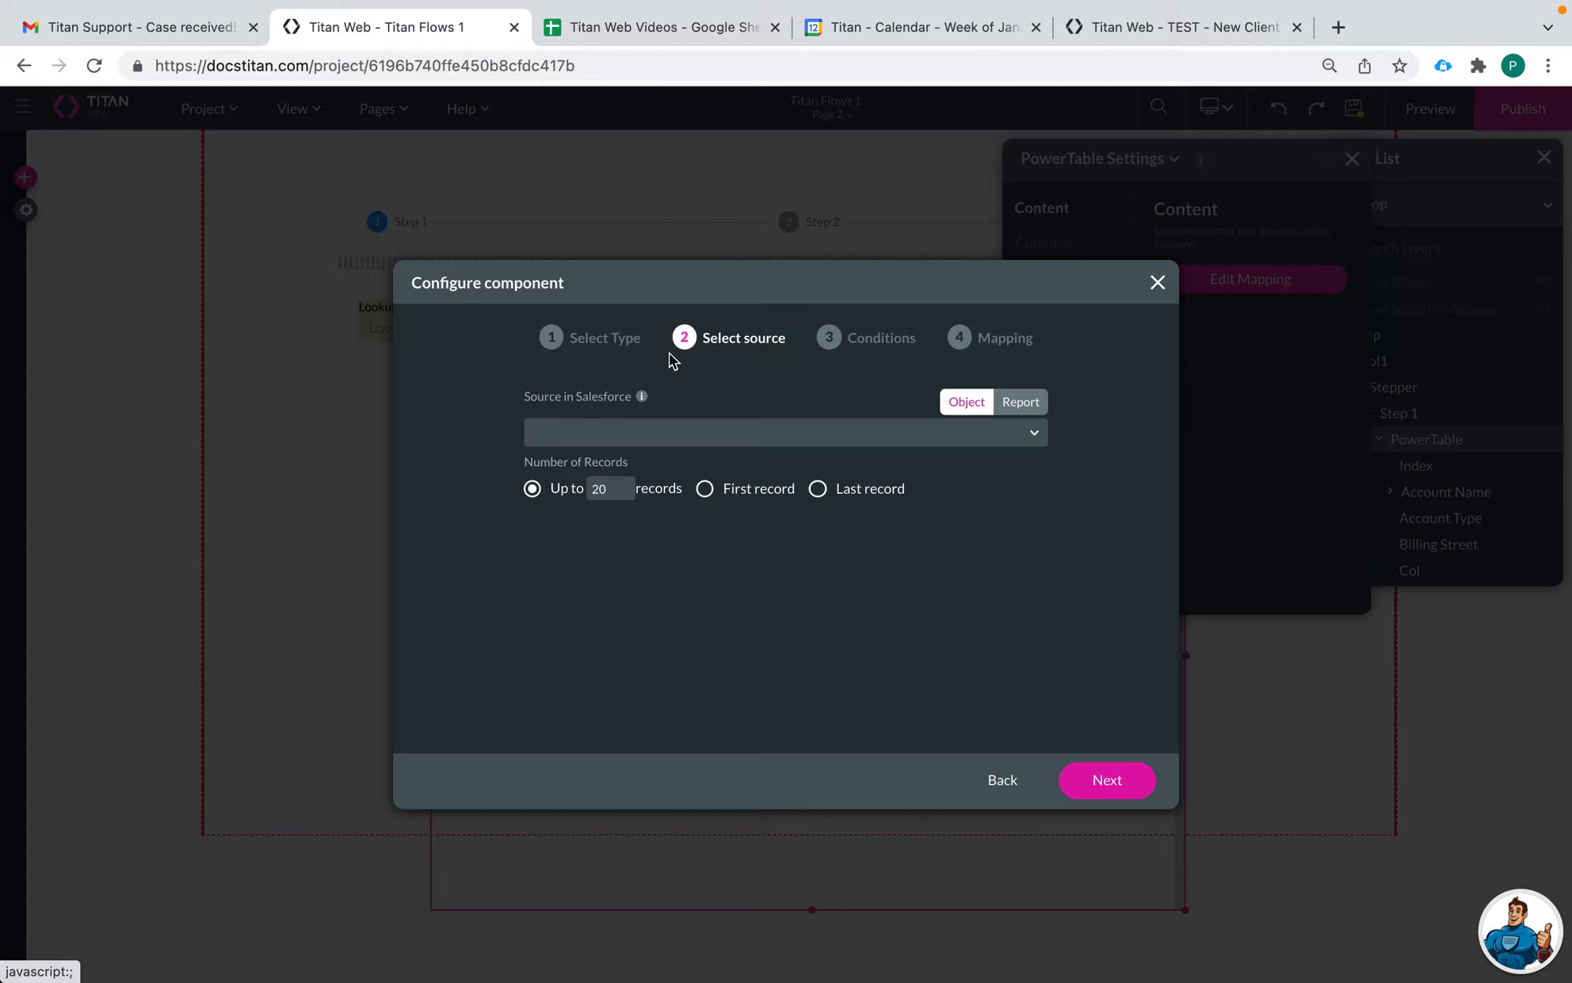
{"action": "left_click", "coordinate": [682, 442]}
{"action": "type", "text": "contact"}
{"action": "left_click", "coordinate": [634, 539]}
{"action": "left_click", "coordinate": [1099, 772]}
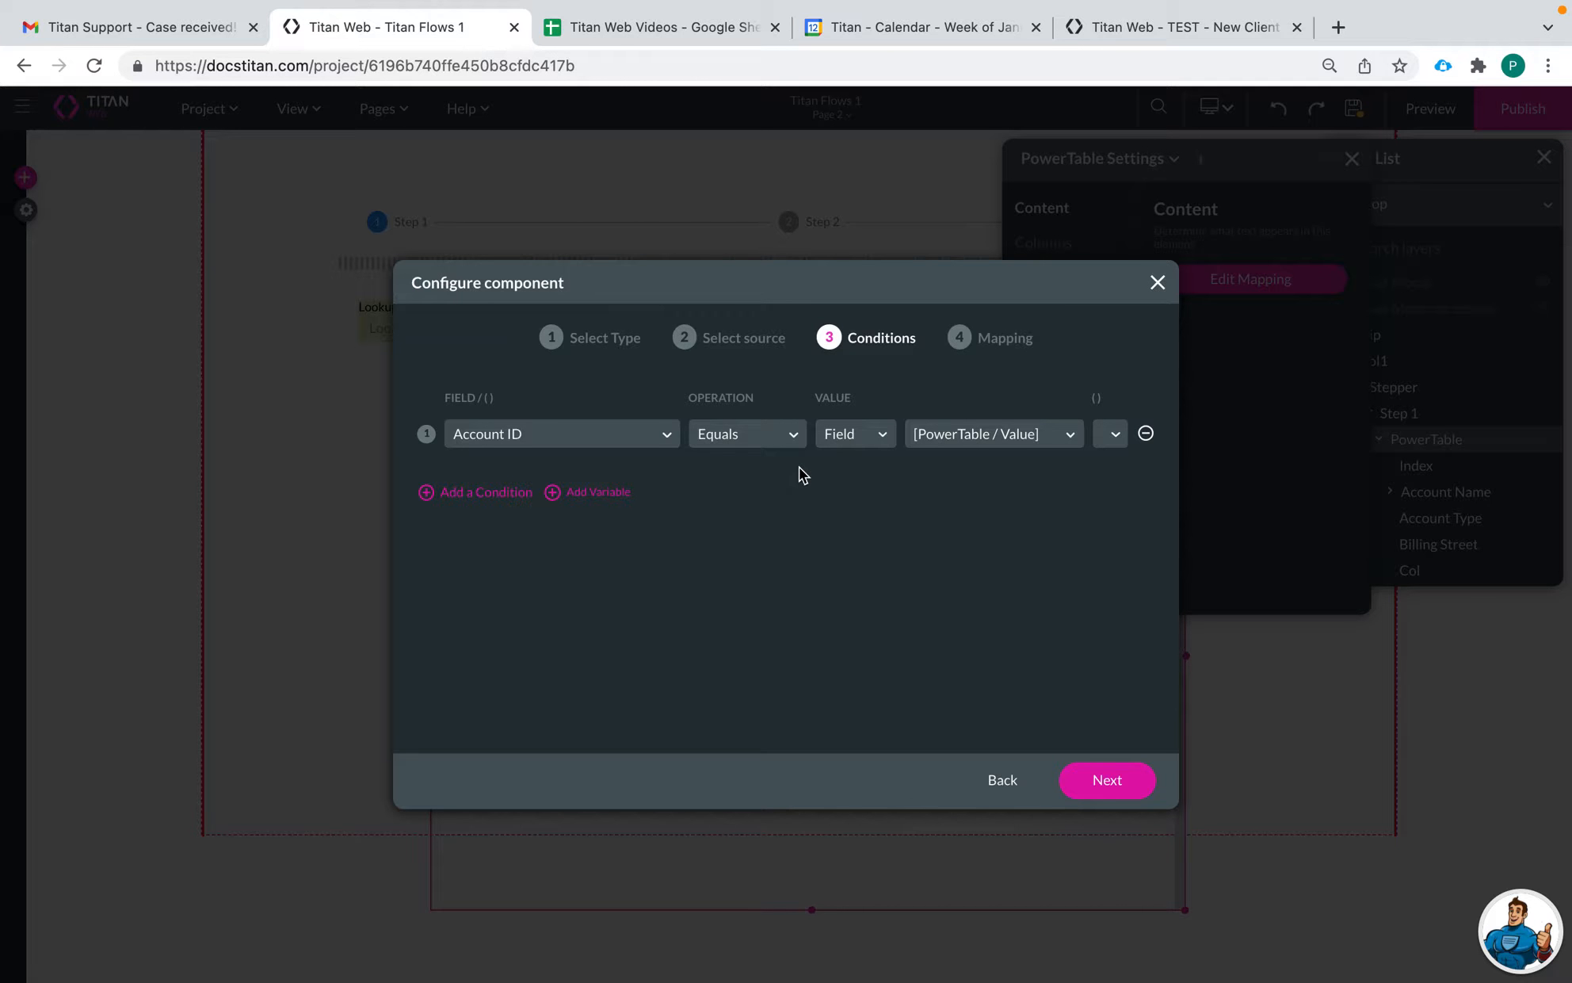
{"action": "left_click", "coordinate": [1106, 783]}
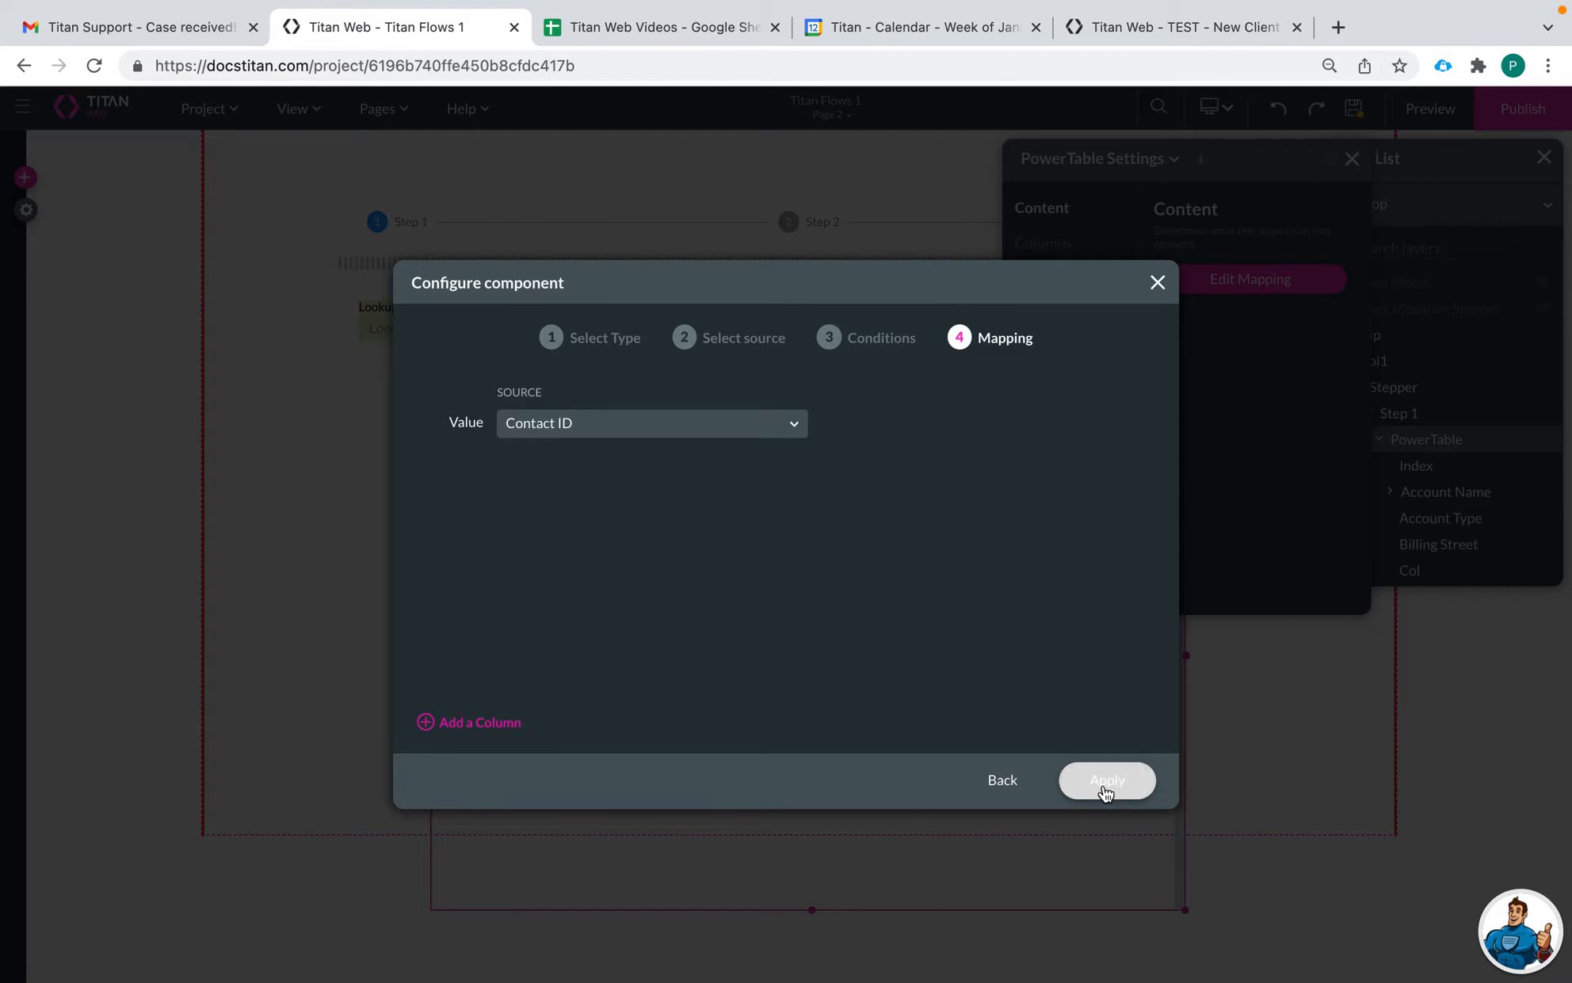
Step: Add three columns to the nested table and map the first two to the First Name and Last Name fields
{"action": "left_click", "coordinate": [495, 722]}
{"action": "left_click", "coordinate": [496, 723]}
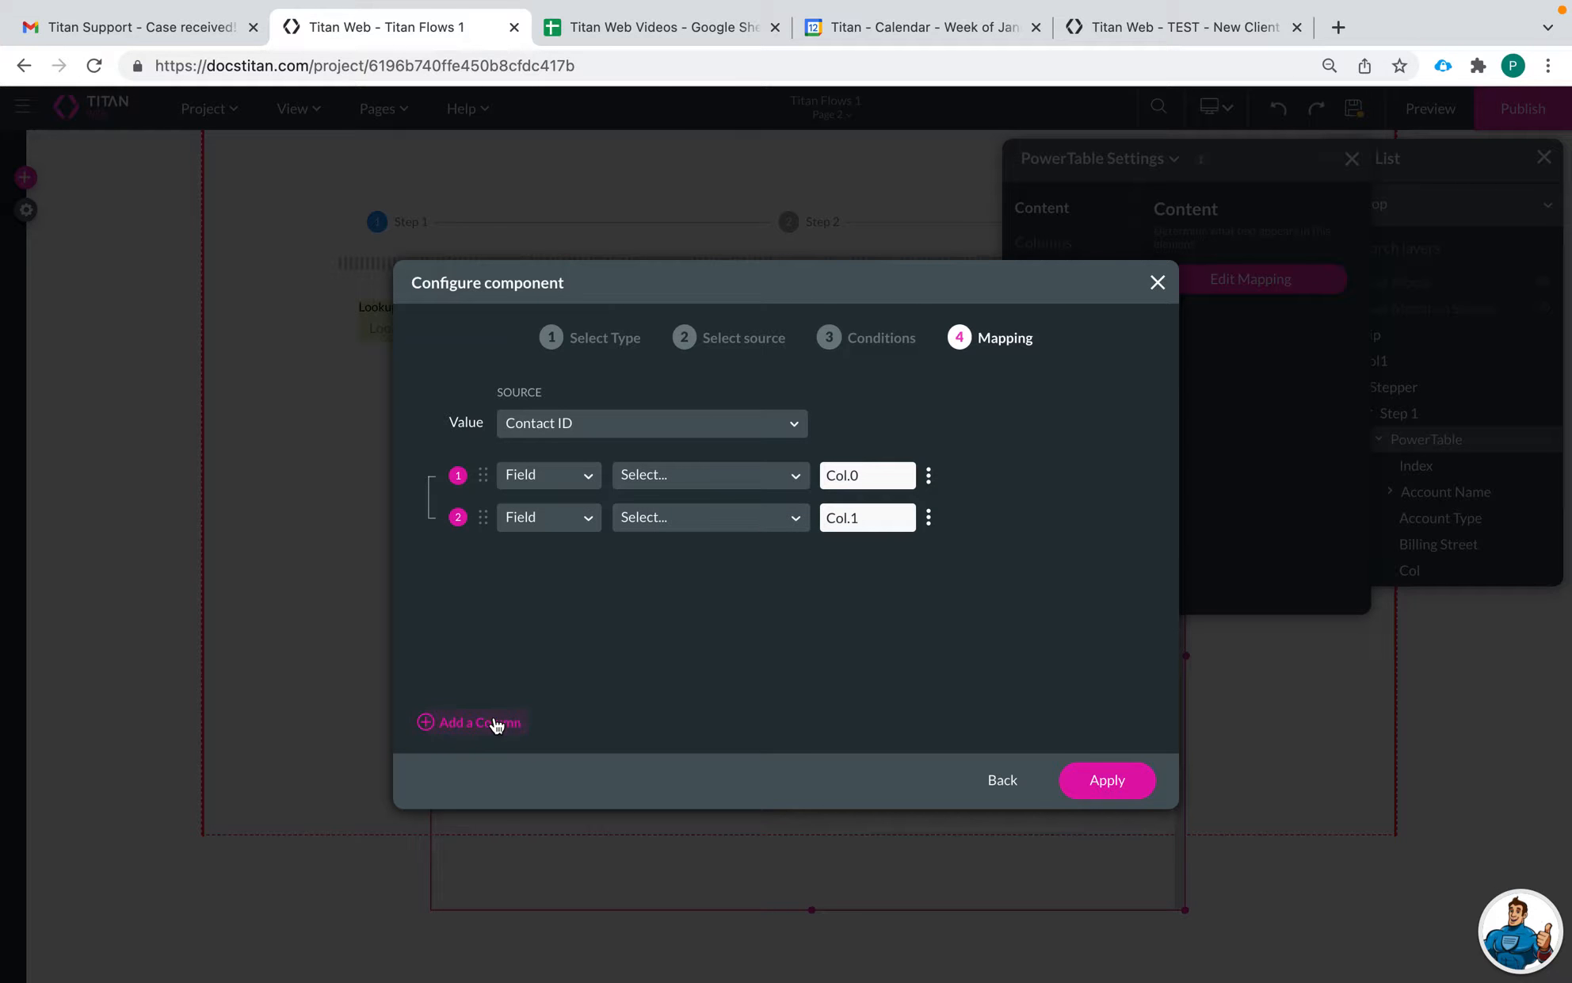
{"action": "left_click", "coordinate": [497, 723]}
{"action": "left_click", "coordinate": [706, 482]}
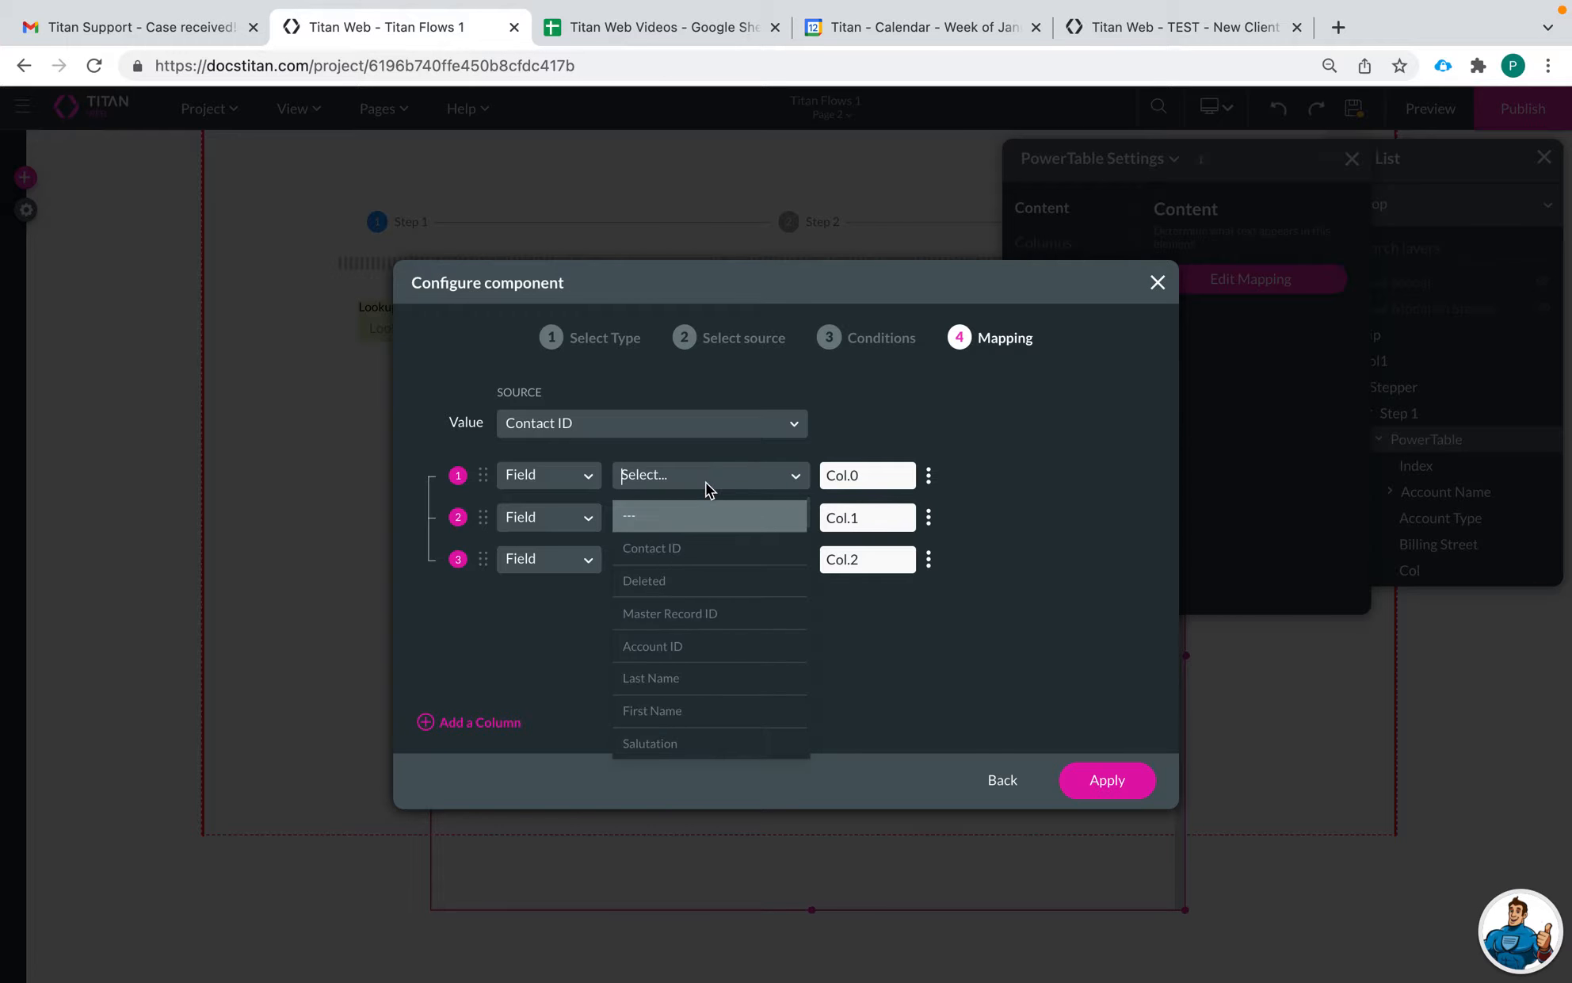
{"action": "type", "text": "first"}
{"action": "left_click", "coordinate": [720, 518]}
{"action": "left_click", "coordinate": [683, 519]}
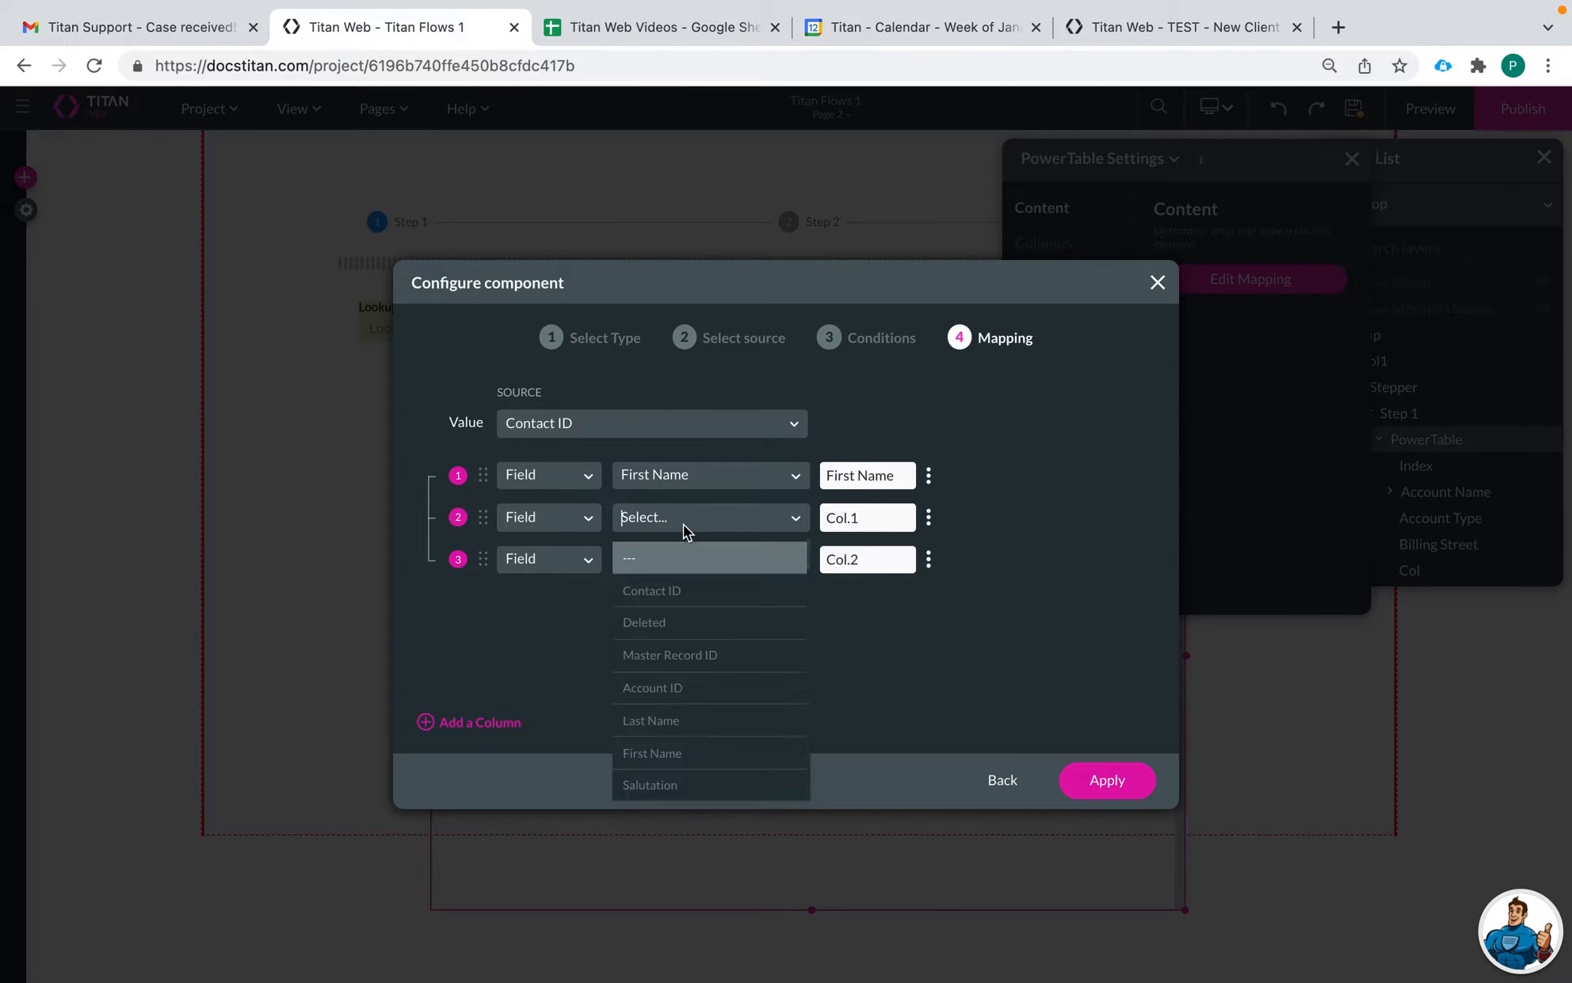
{"action": "type", "text": "last"}
{"action": "left_click", "coordinate": [691, 569]}
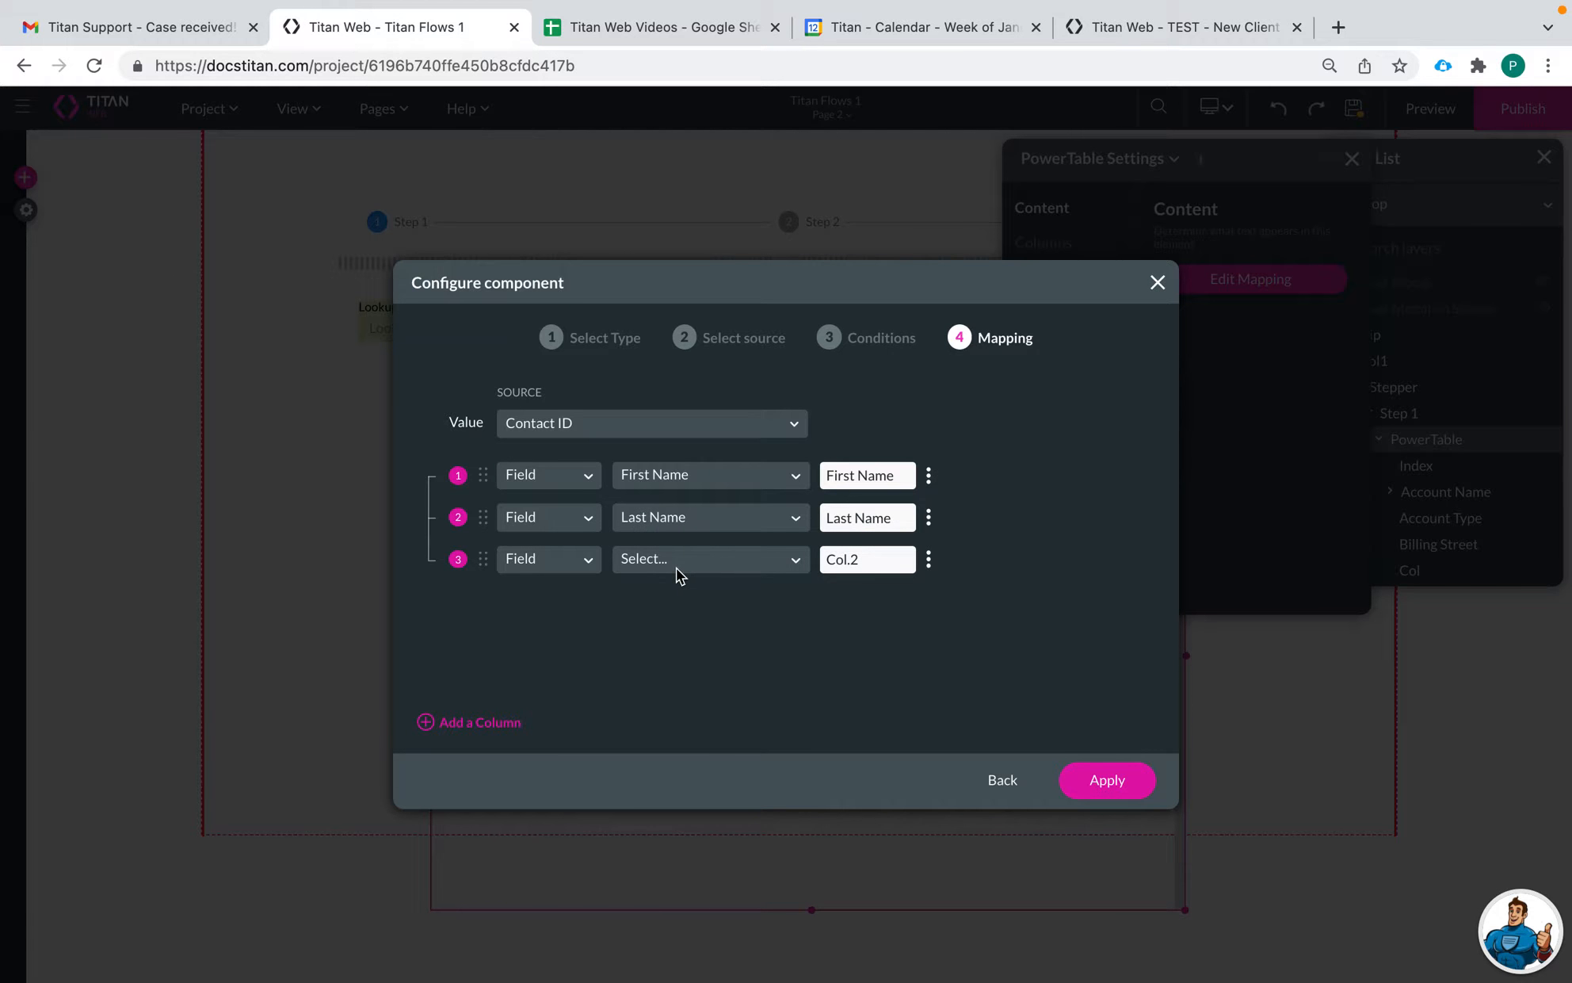
Step: Map the nested table's third column to Account ID with its reference set to the Account Name field, and apply both configurations
{"action": "left_click", "coordinate": [680, 560]}
{"action": "type", "text": "acco"}
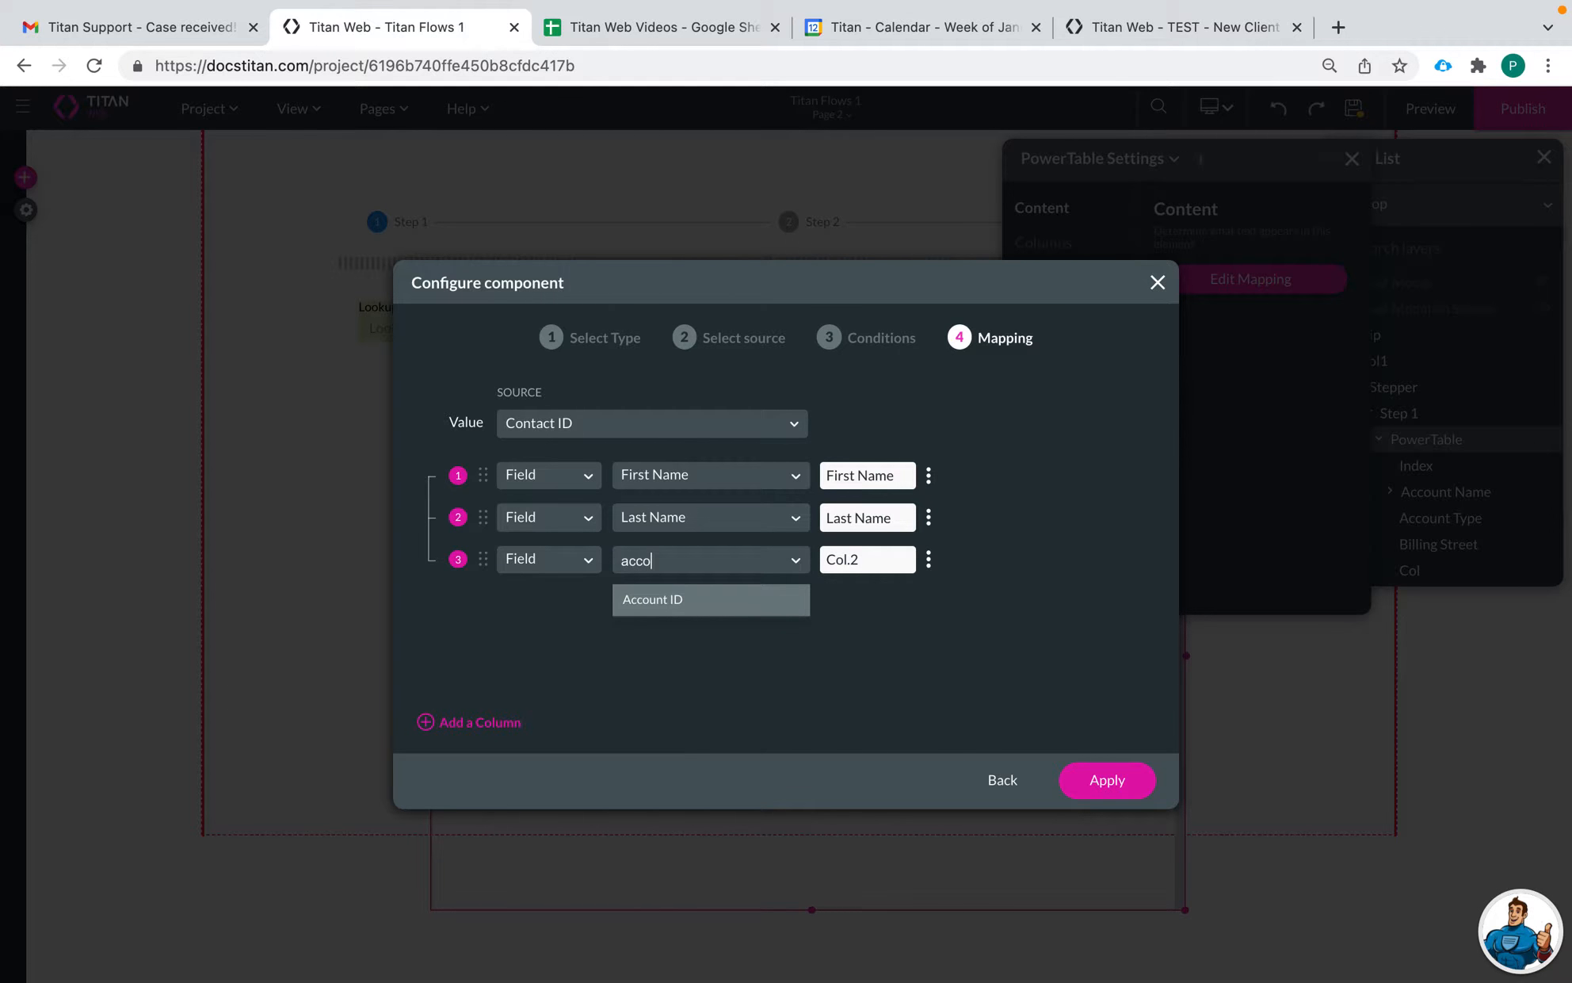
{"action": "left_click", "coordinate": [695, 615]}
{"action": "left_click", "coordinate": [804, 560]}
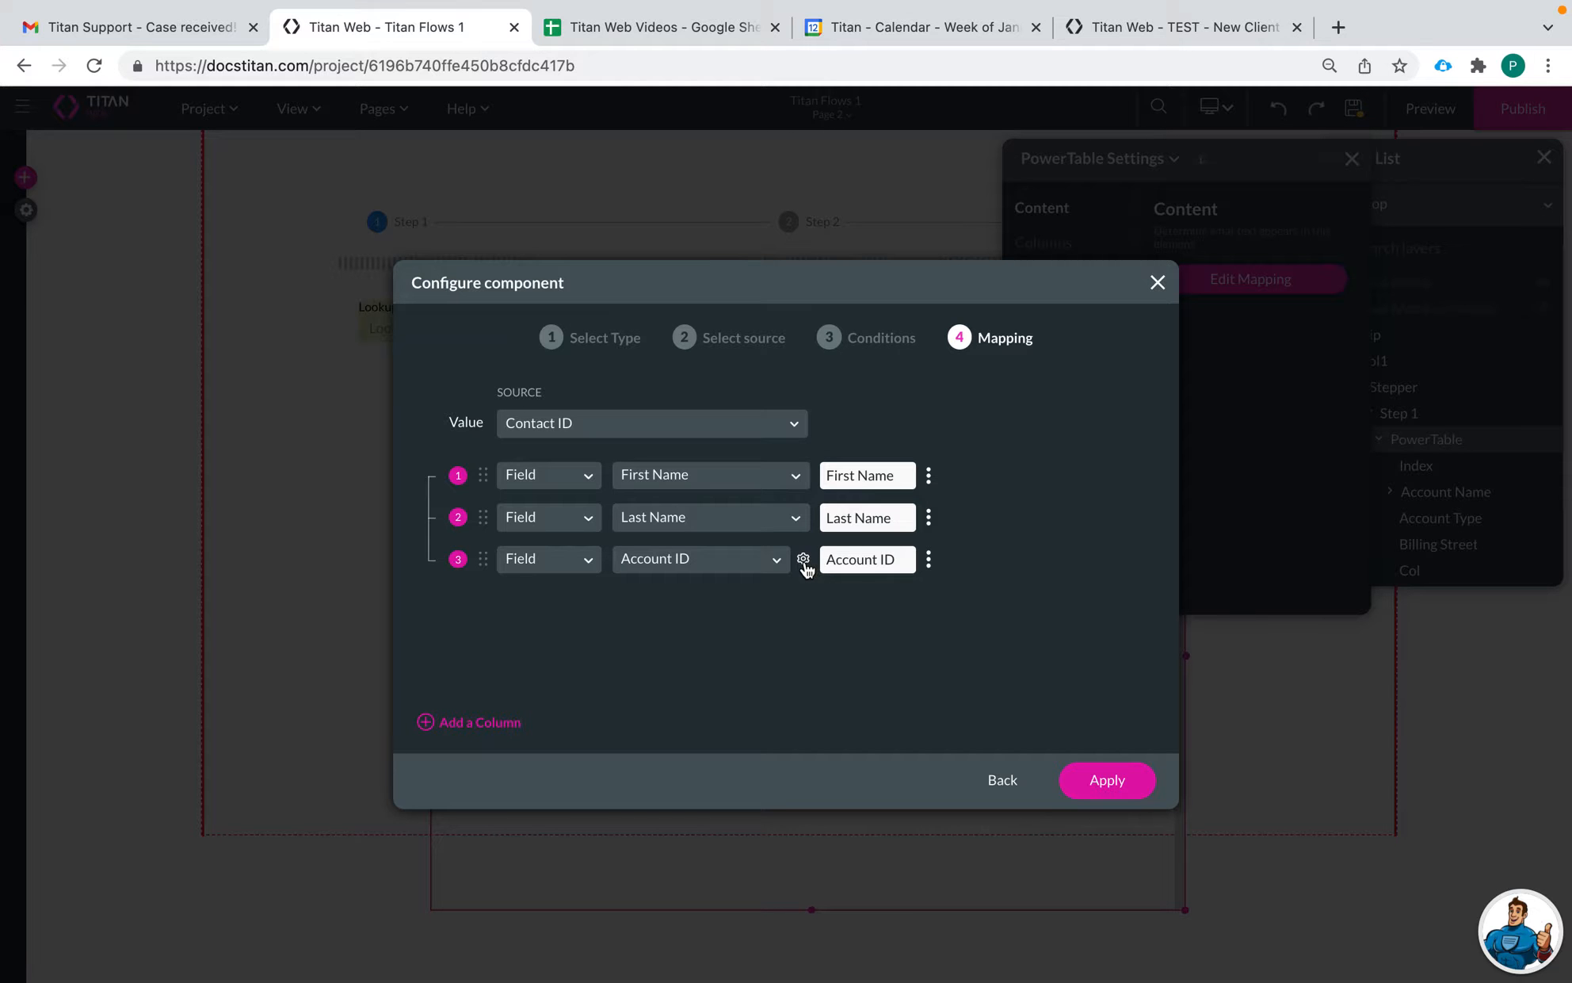
{"action": "left_click", "coordinate": [821, 524]}
{"action": "type", "text": "name"}
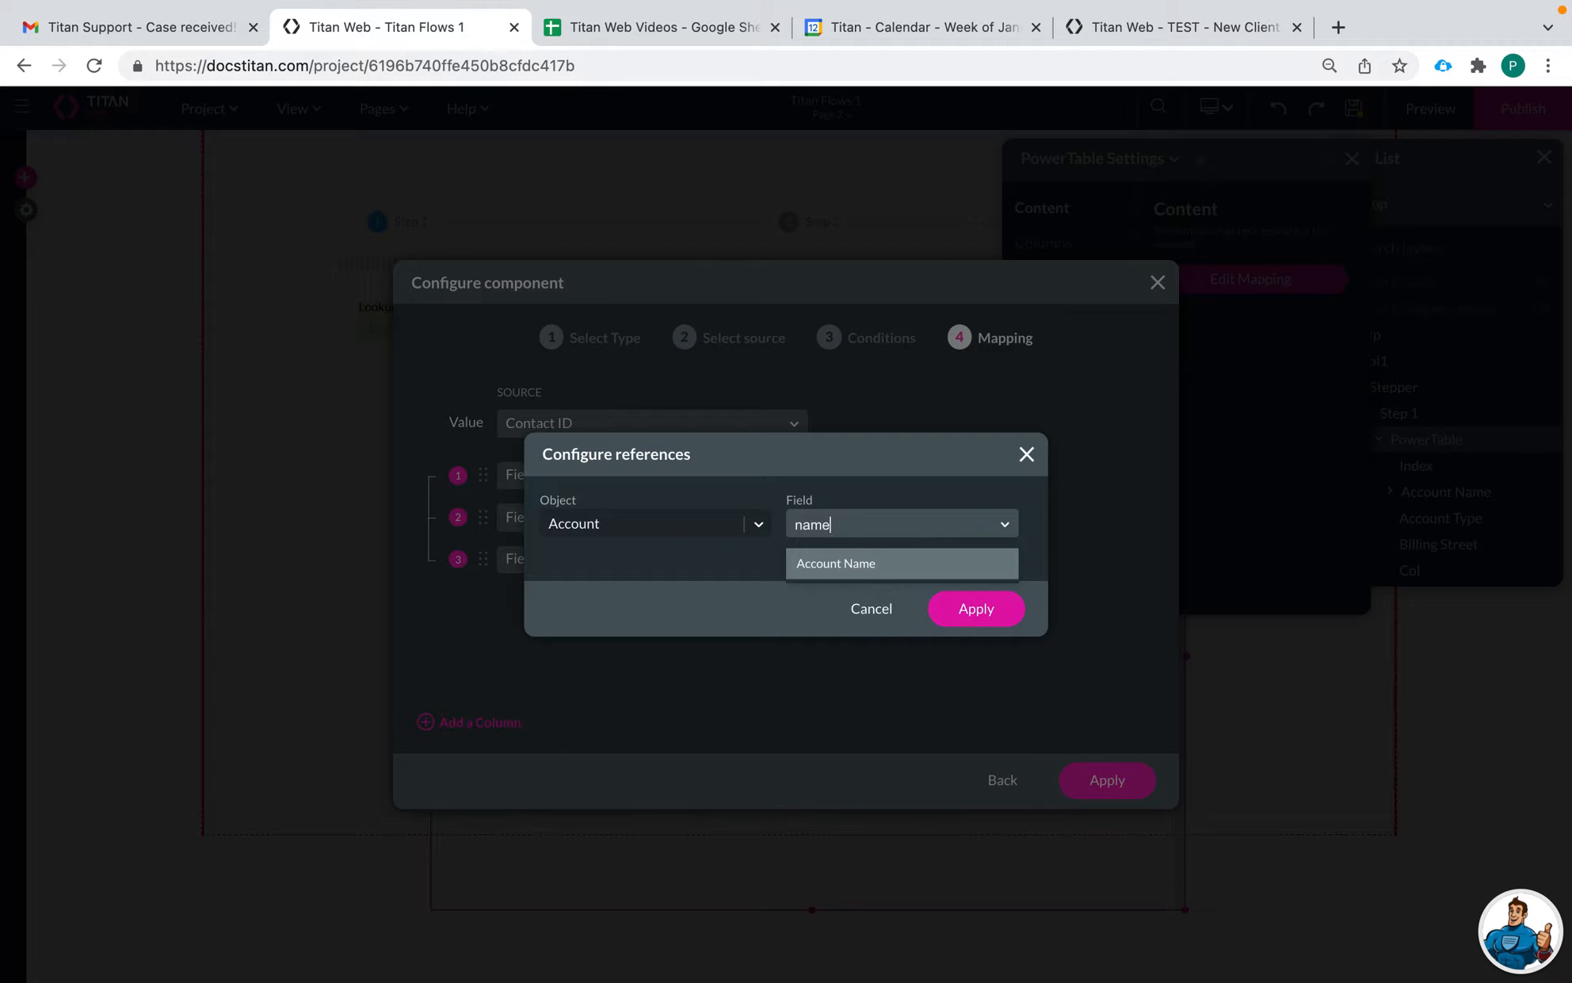
{"action": "left_click", "coordinate": [824, 563]}
{"action": "left_click", "coordinate": [1002, 616]}
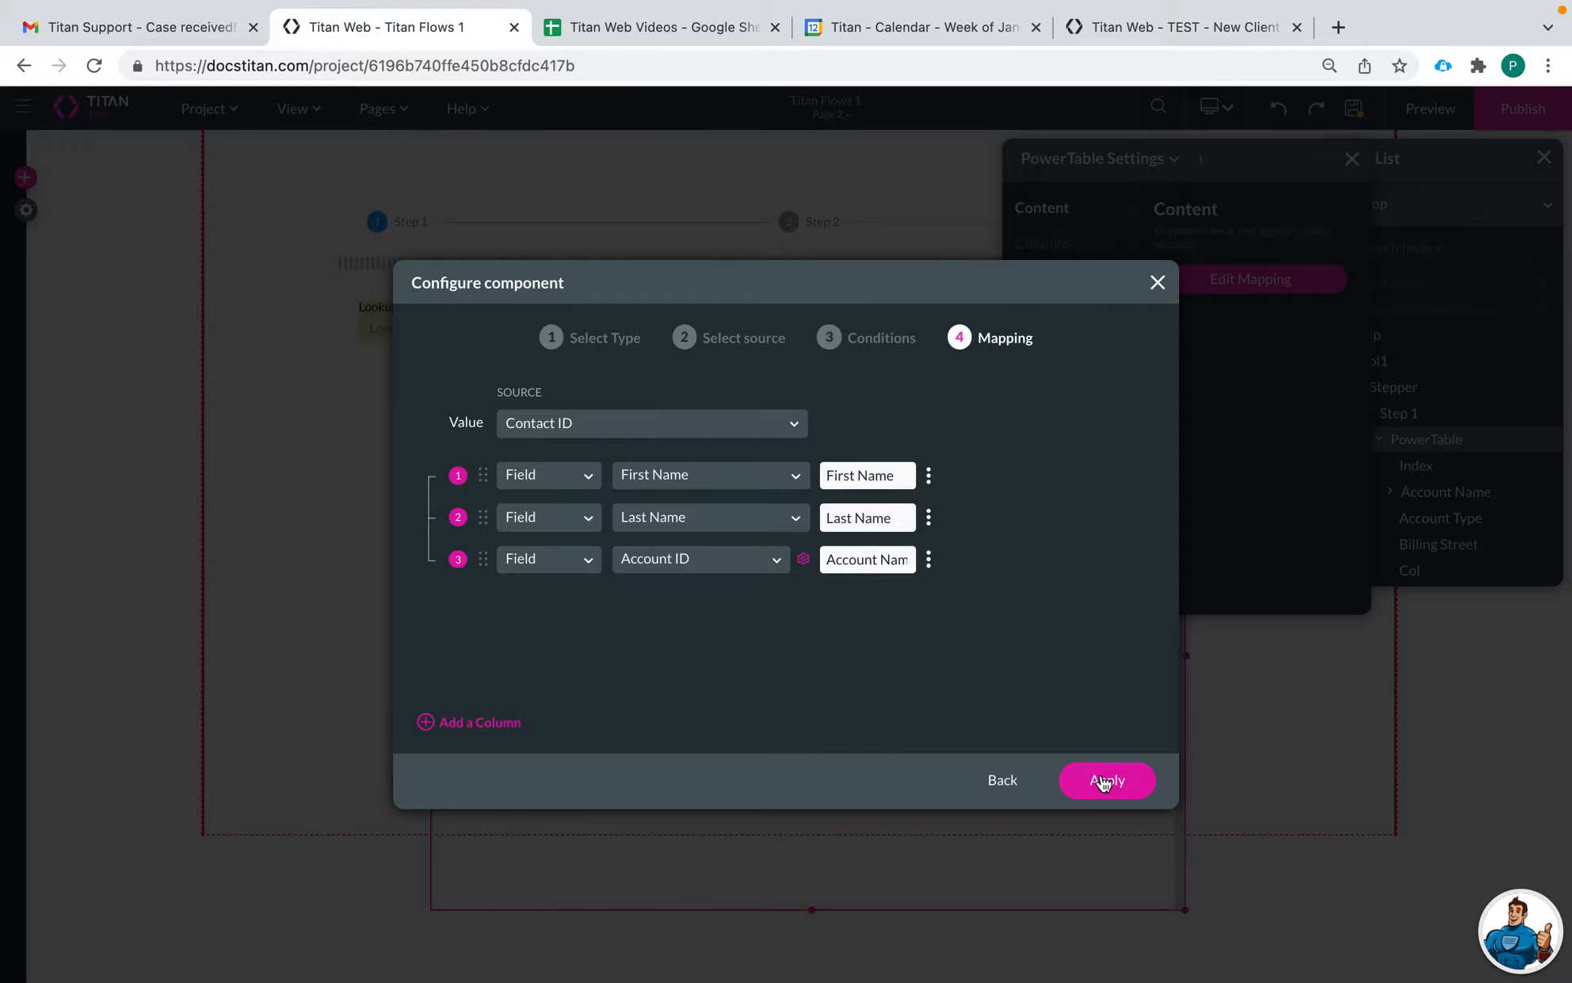
{"action": "left_click", "coordinate": [1103, 780]}
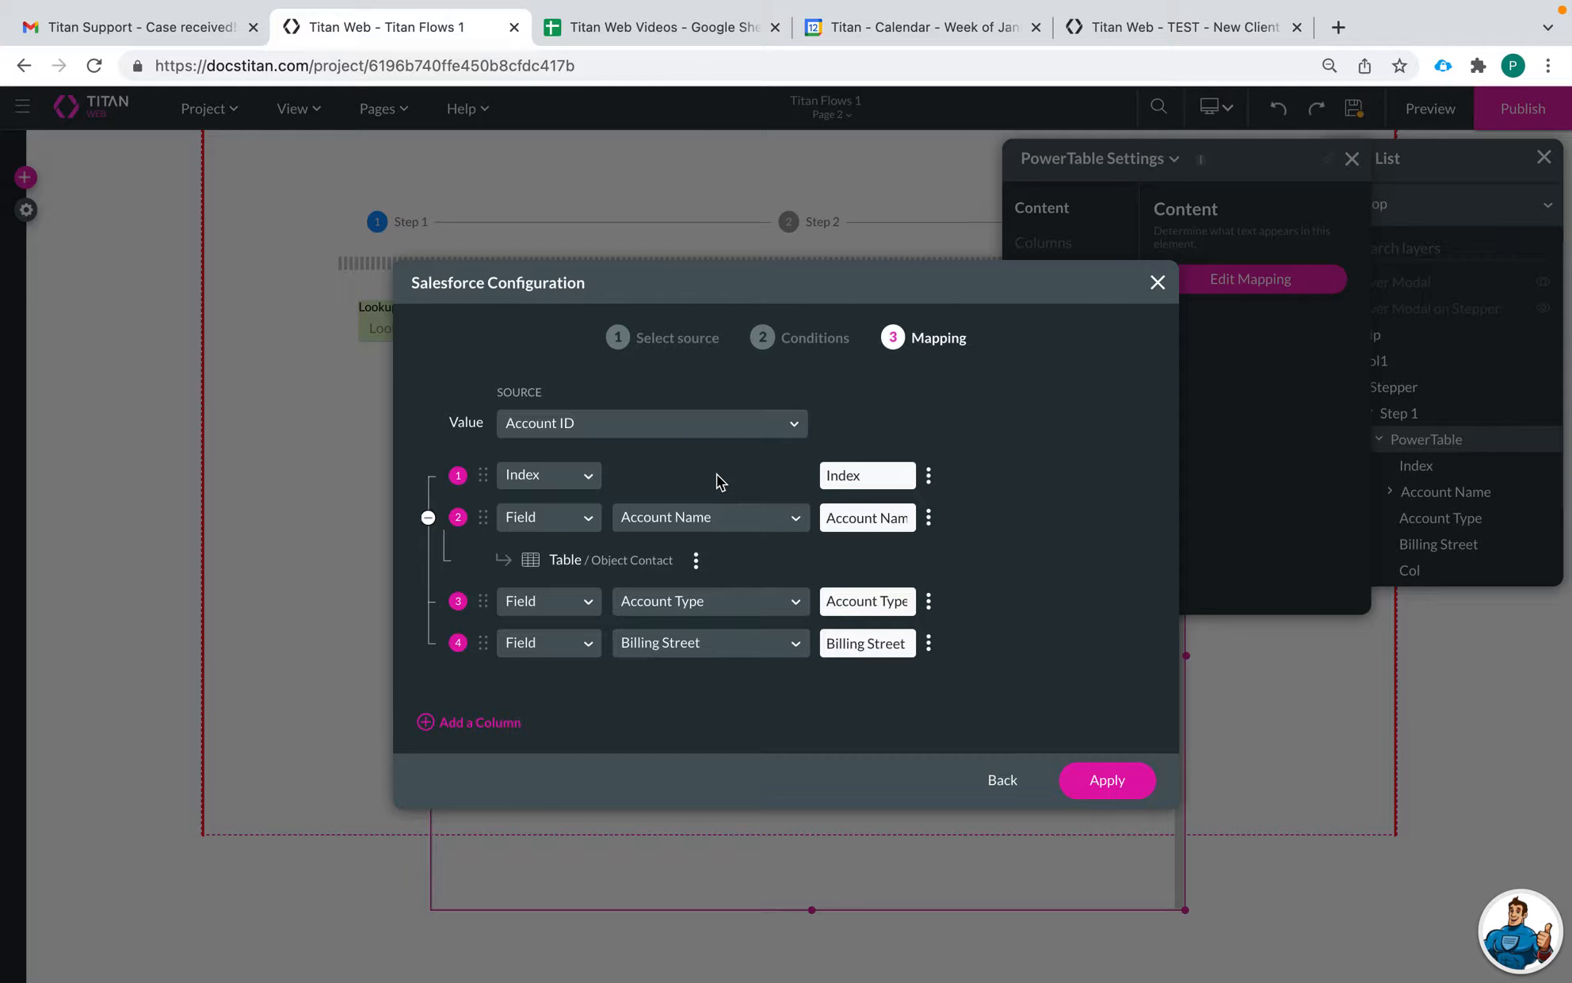
{"action": "left_click", "coordinate": [1107, 780]}
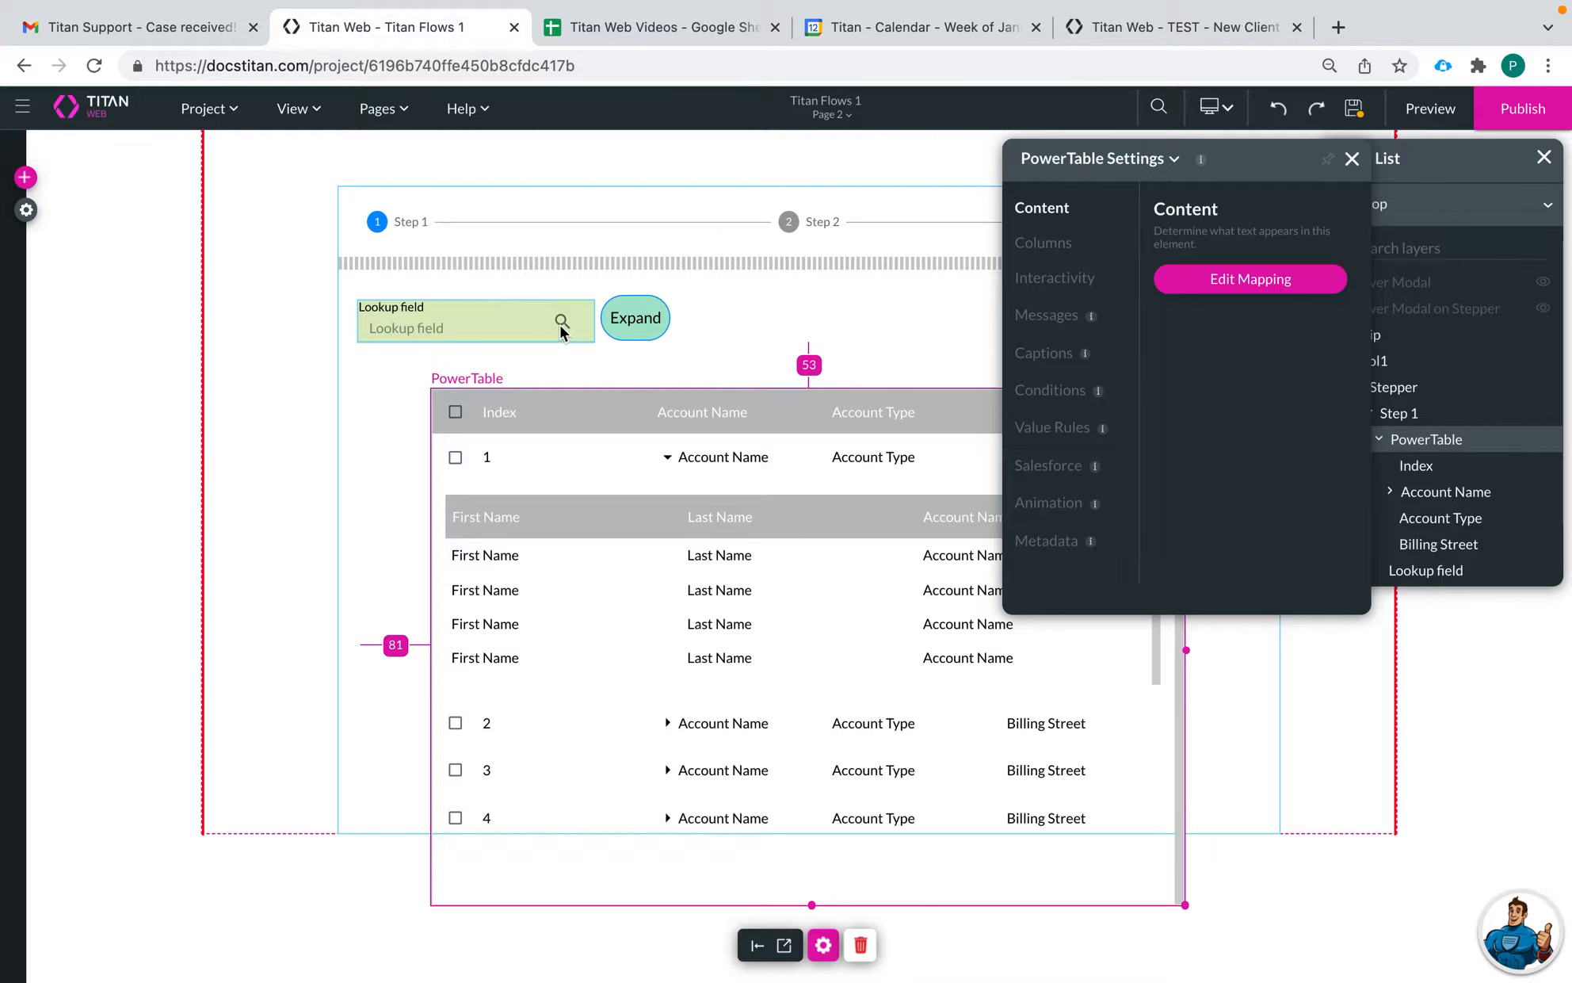
Step: Open the Expand button's on-click action flow and delete its "expand lookup value" node
{"action": "left_click", "coordinate": [505, 329]}
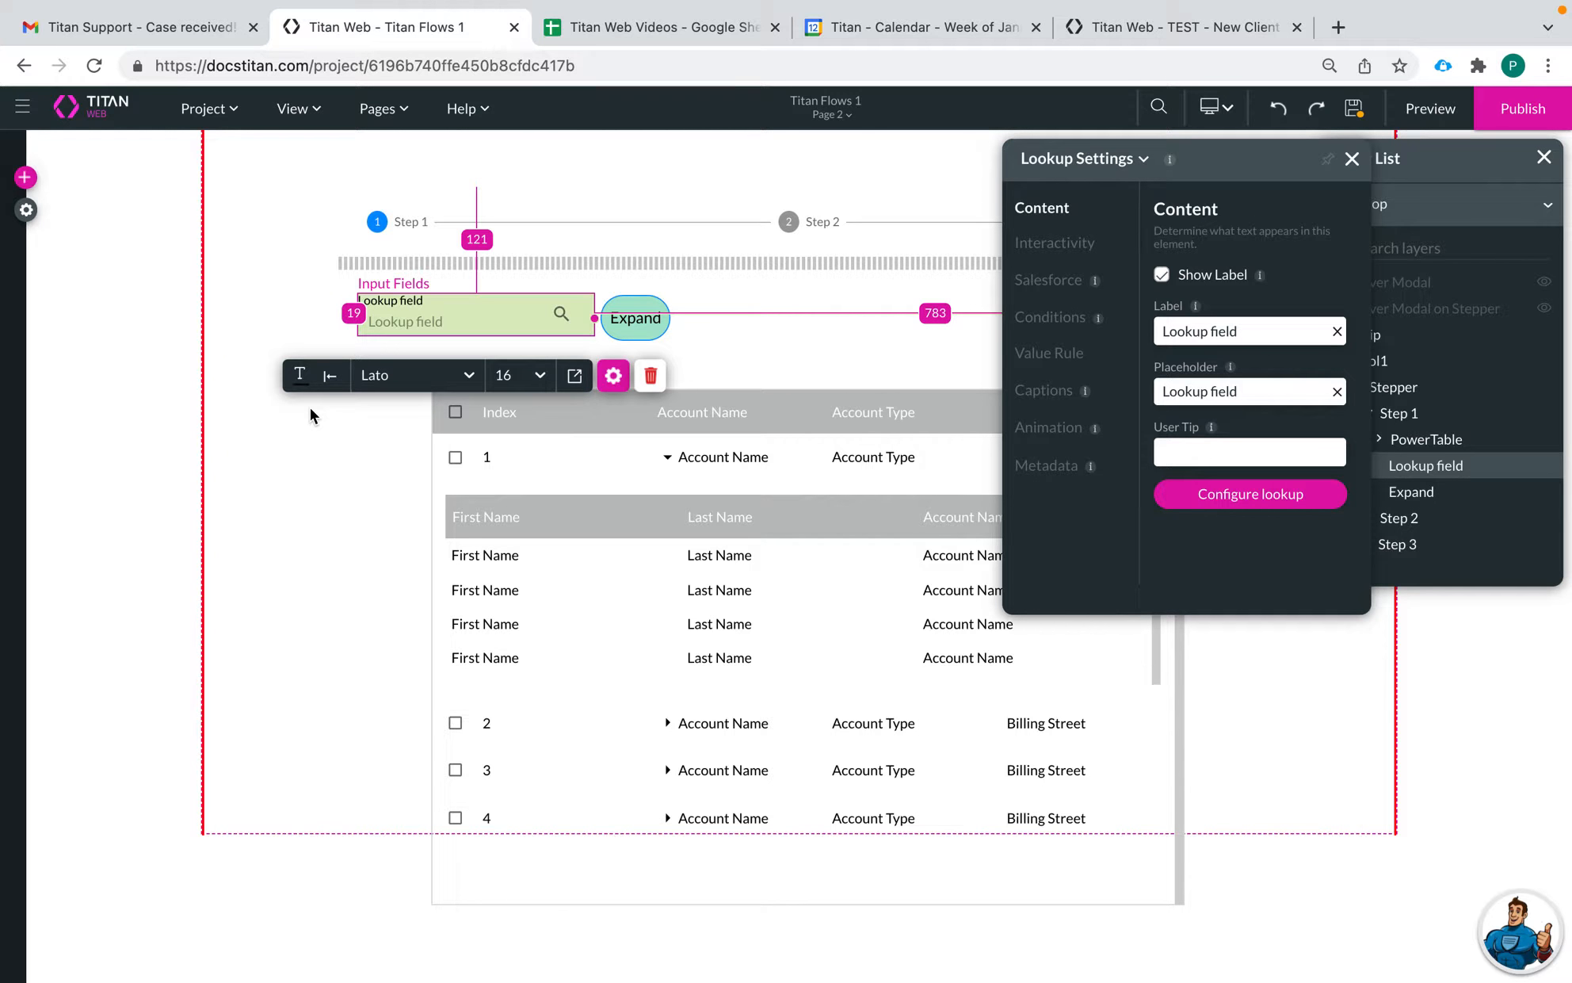
{"action": "left_click", "coordinate": [317, 452]}
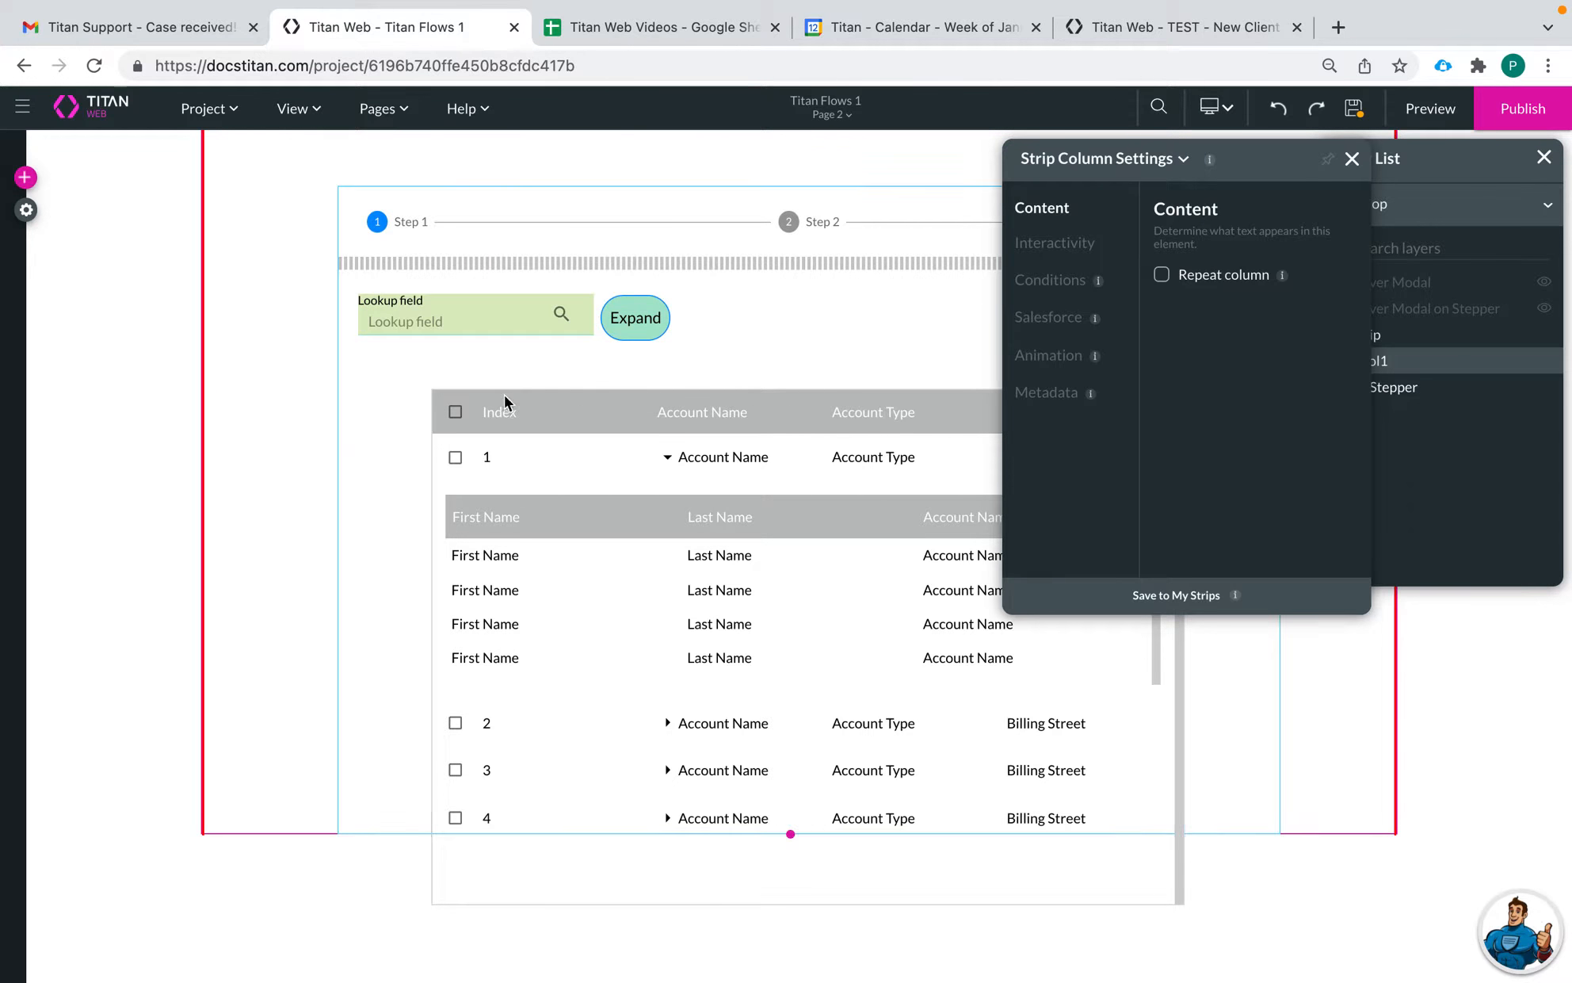
{"action": "left_click", "coordinate": [630, 332]}
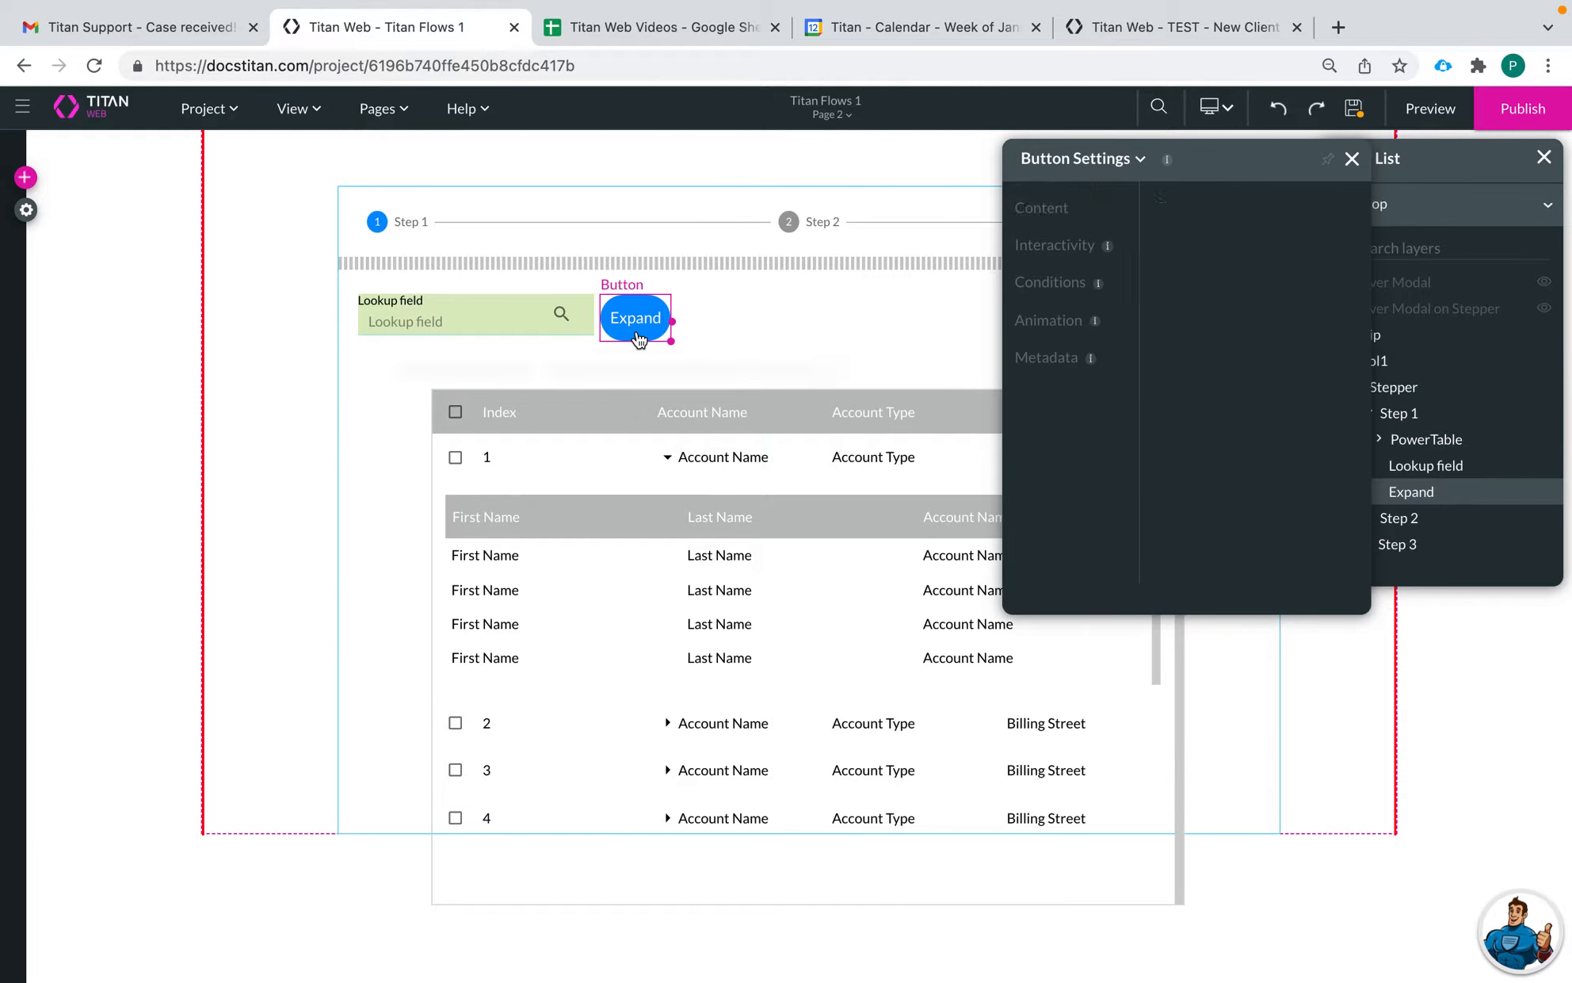
{"action": "left_click", "coordinate": [509, 382]}
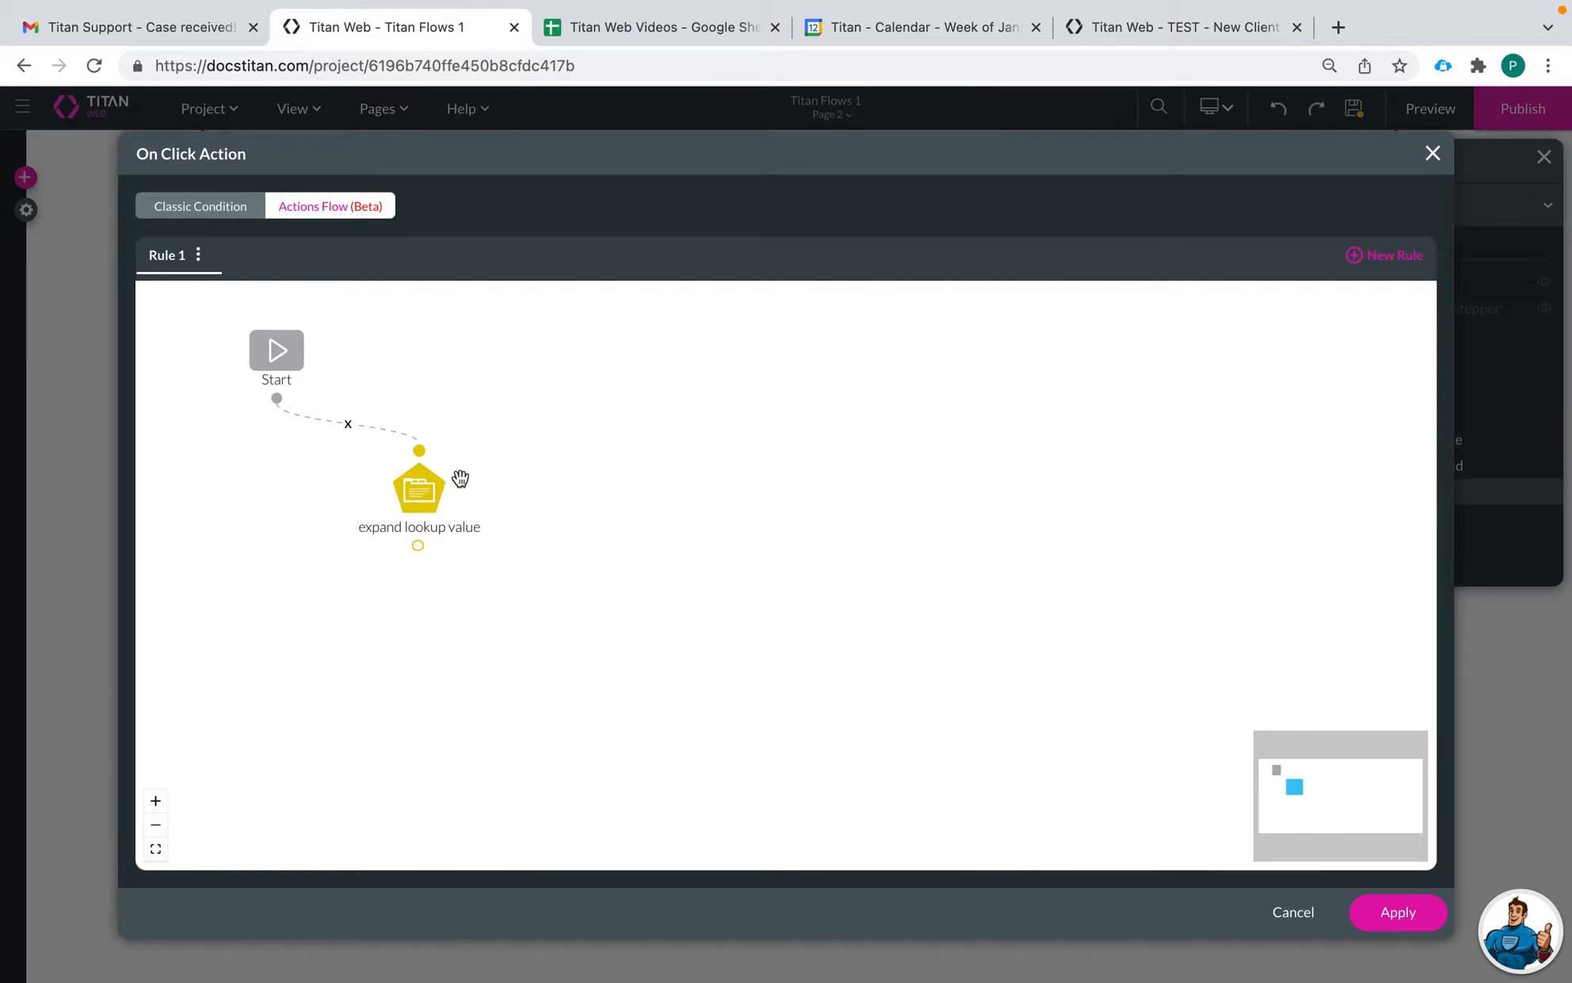
{"action": "right_click", "coordinate": [456, 492]}
{"action": "left_click", "coordinate": [547, 505]}
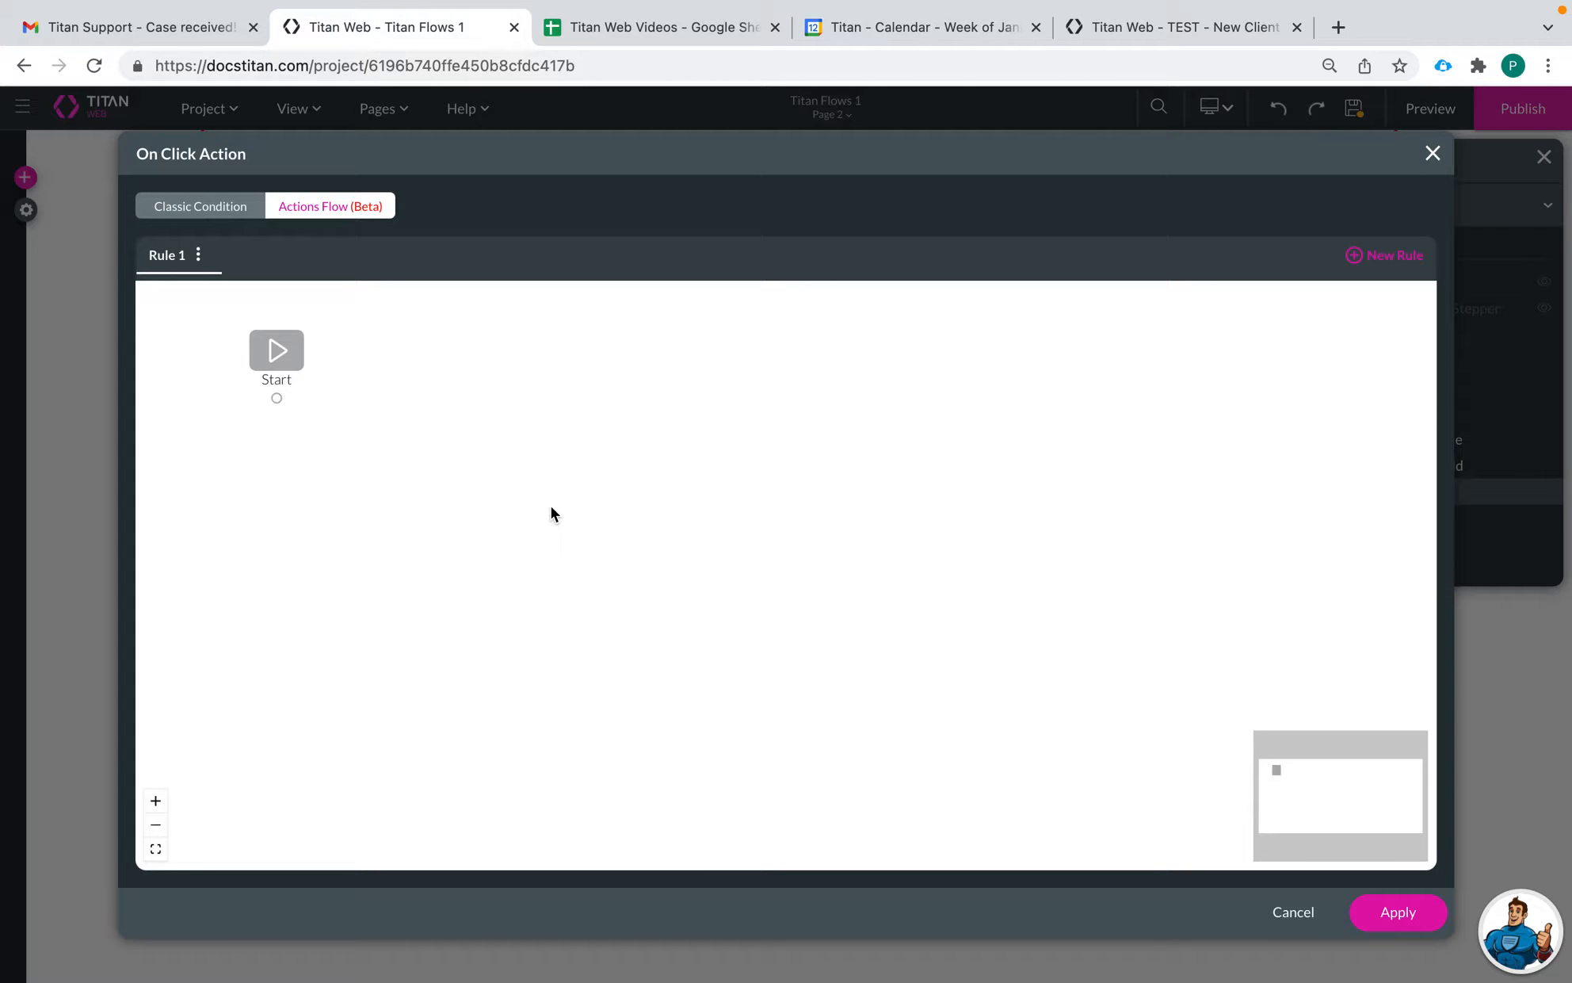
Step: Add a Table Interactivity node after Start with the action Expand Column on the [PowerTable / Account Name] element
{"action": "left_click", "coordinate": [298, 399]}
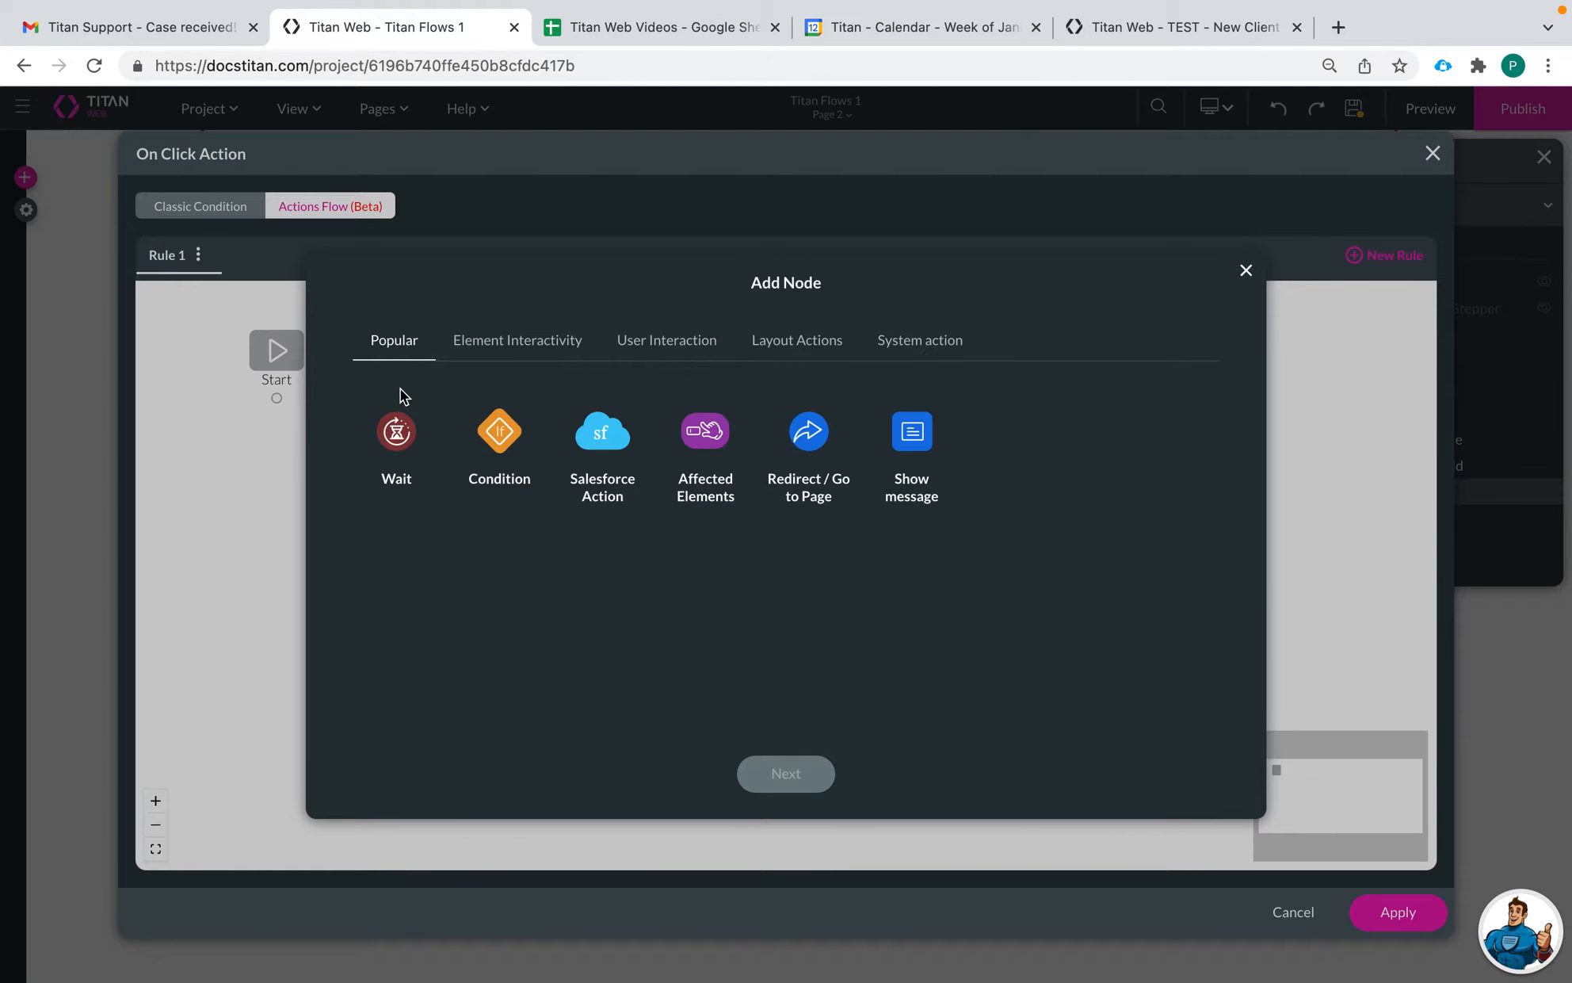
{"action": "left_click", "coordinate": [508, 344]}
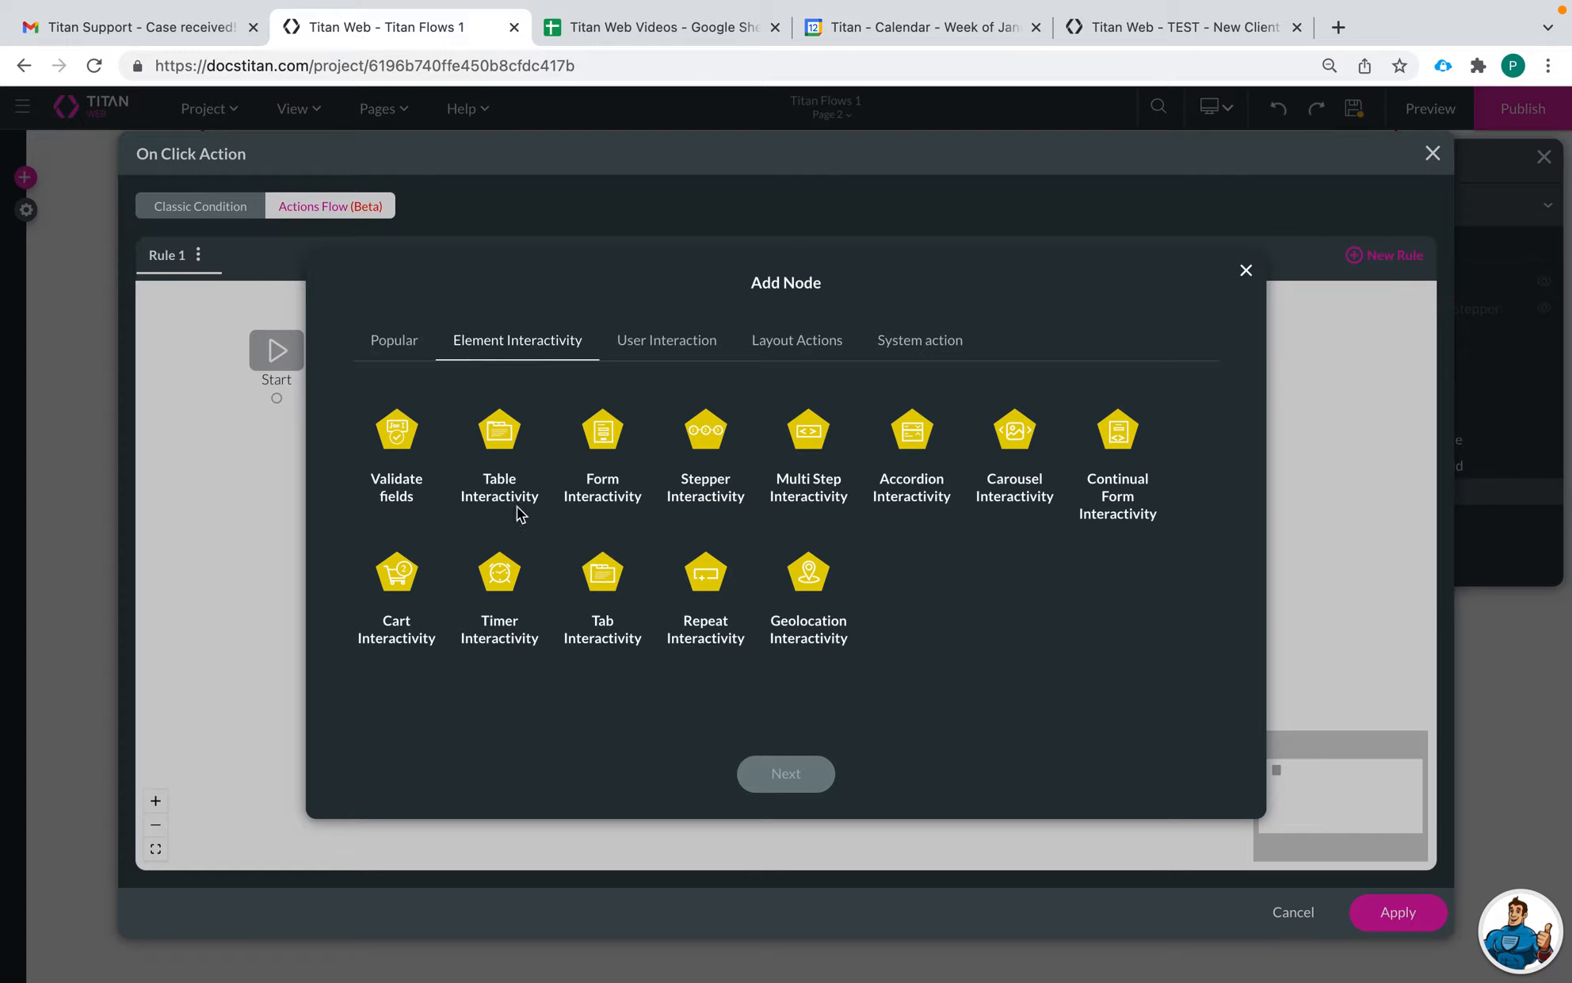
{"action": "left_click", "coordinate": [505, 448]}
{"action": "left_click", "coordinate": [793, 773]}
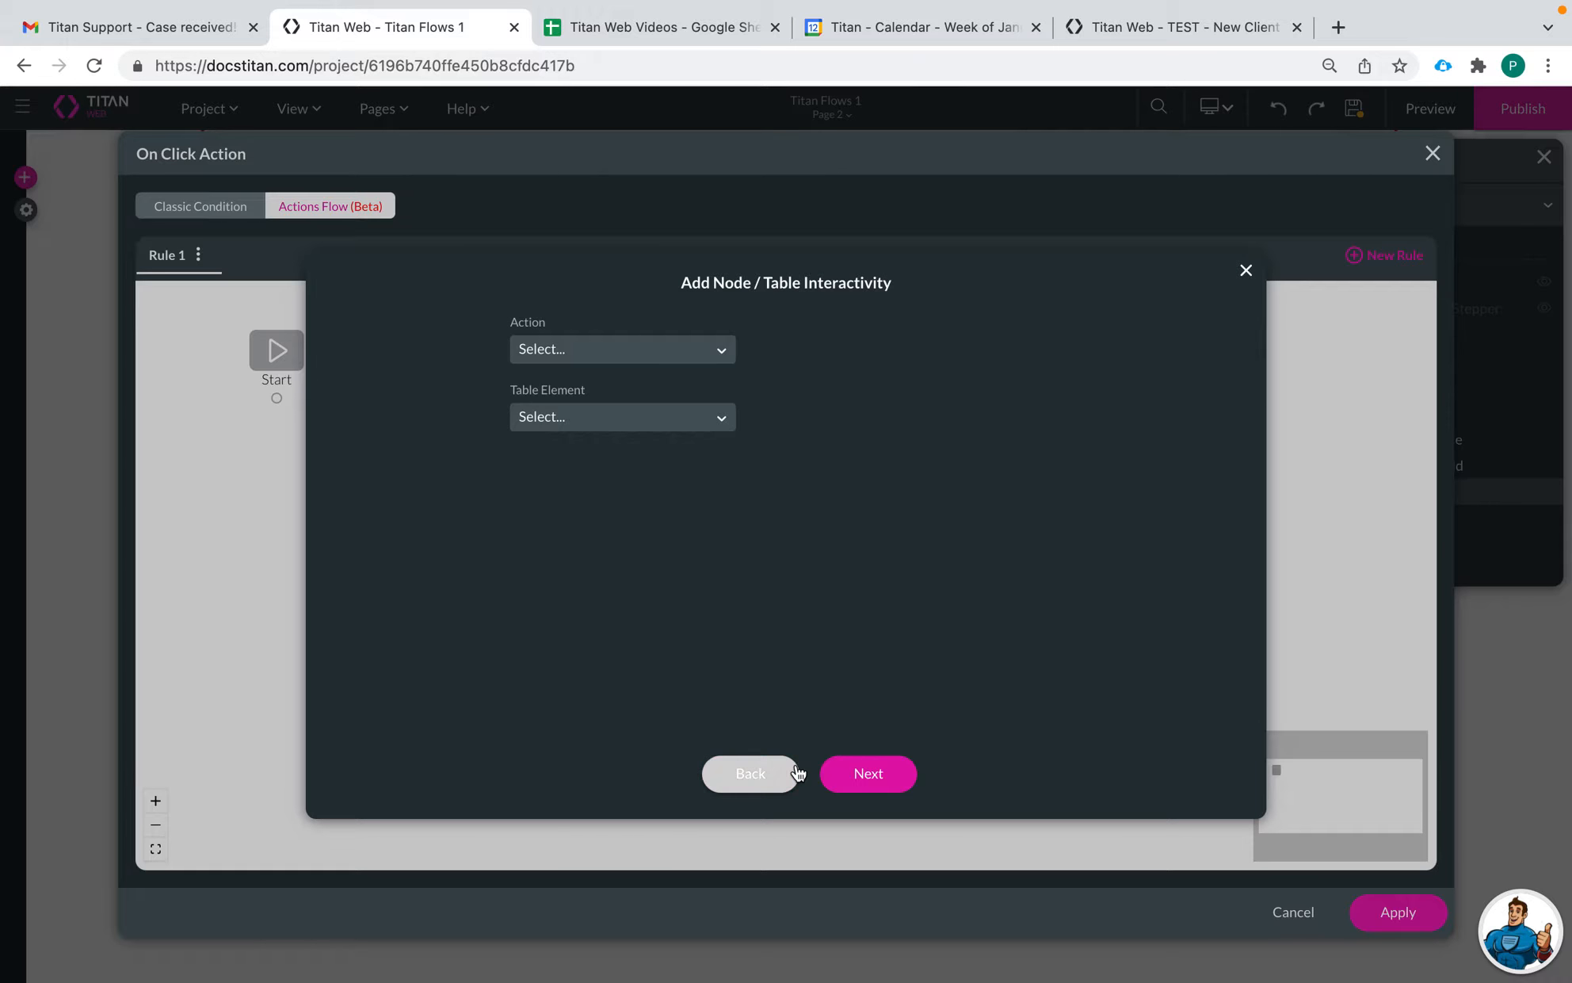
{"action": "left_click", "coordinate": [625, 354]}
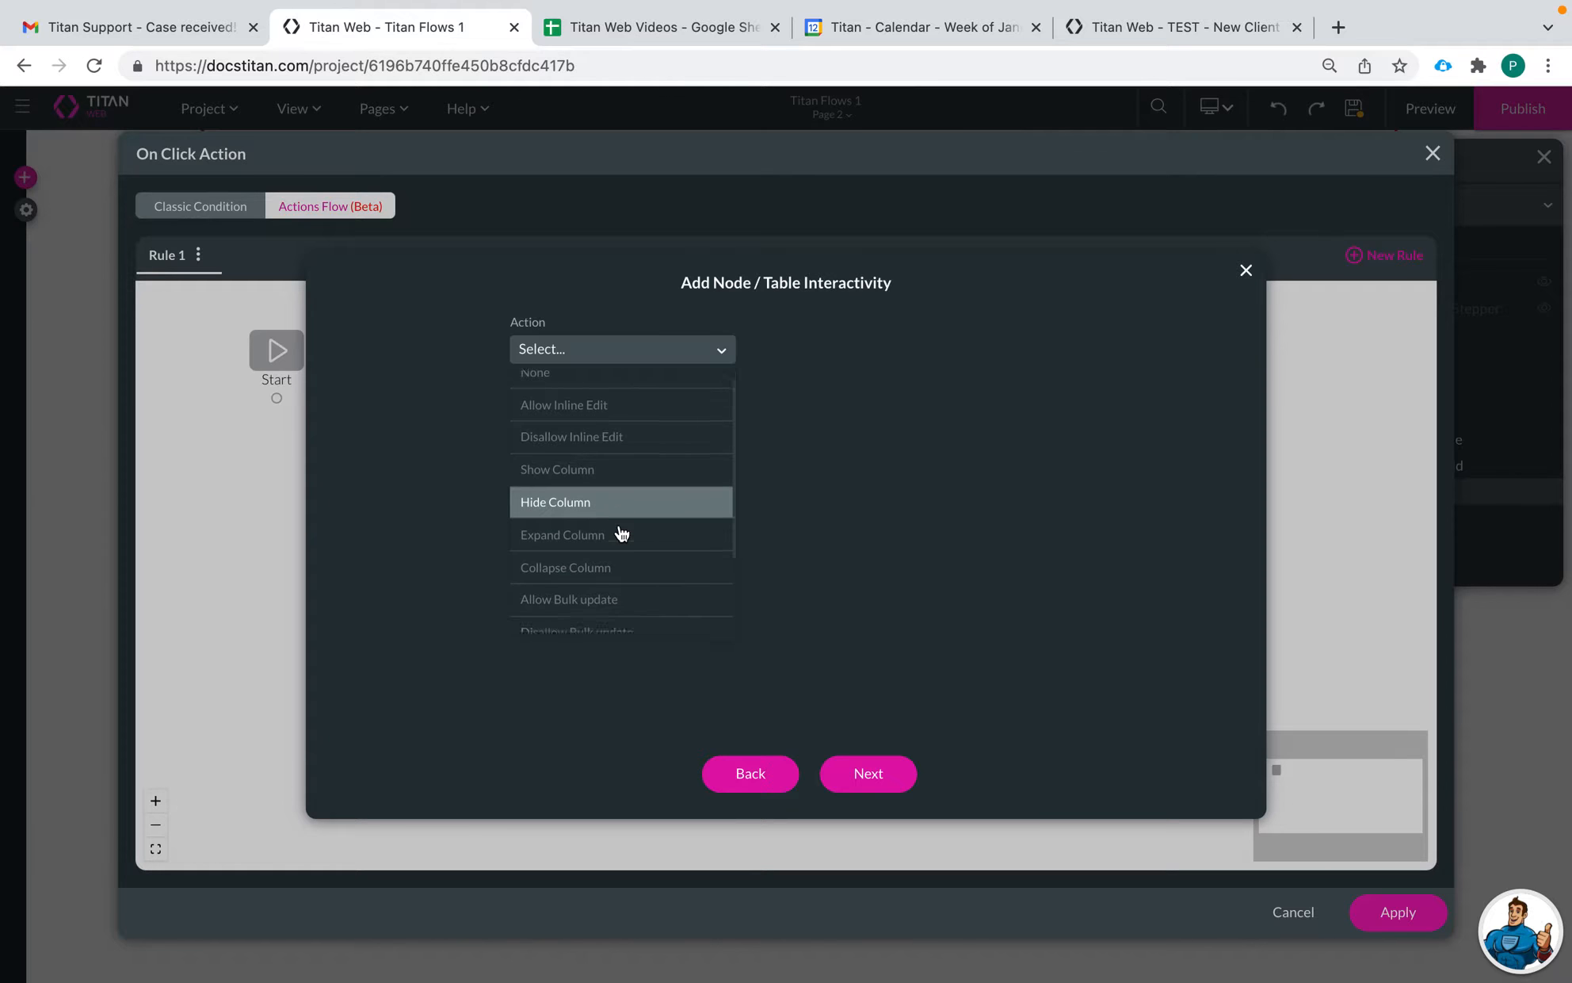
{"action": "scroll", "coordinate": [622, 530], "scroll_direction": "down", "scroll_amount": 1}
{"action": "left_click", "coordinate": [622, 529]}
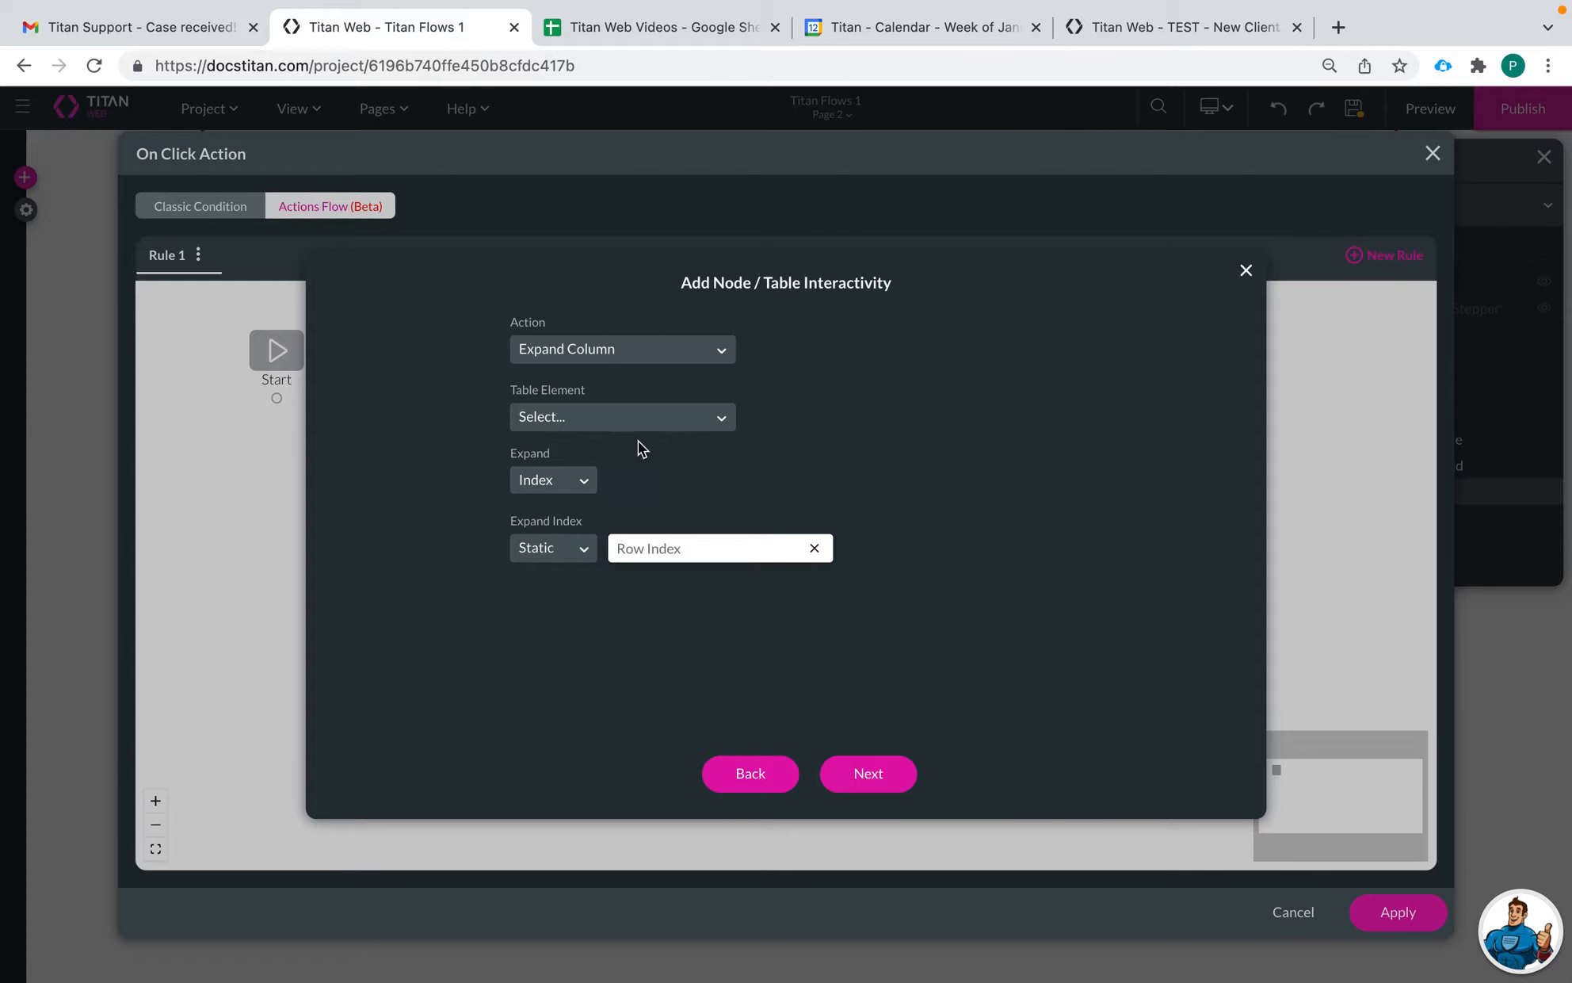
{"action": "left_click", "coordinate": [597, 417]}
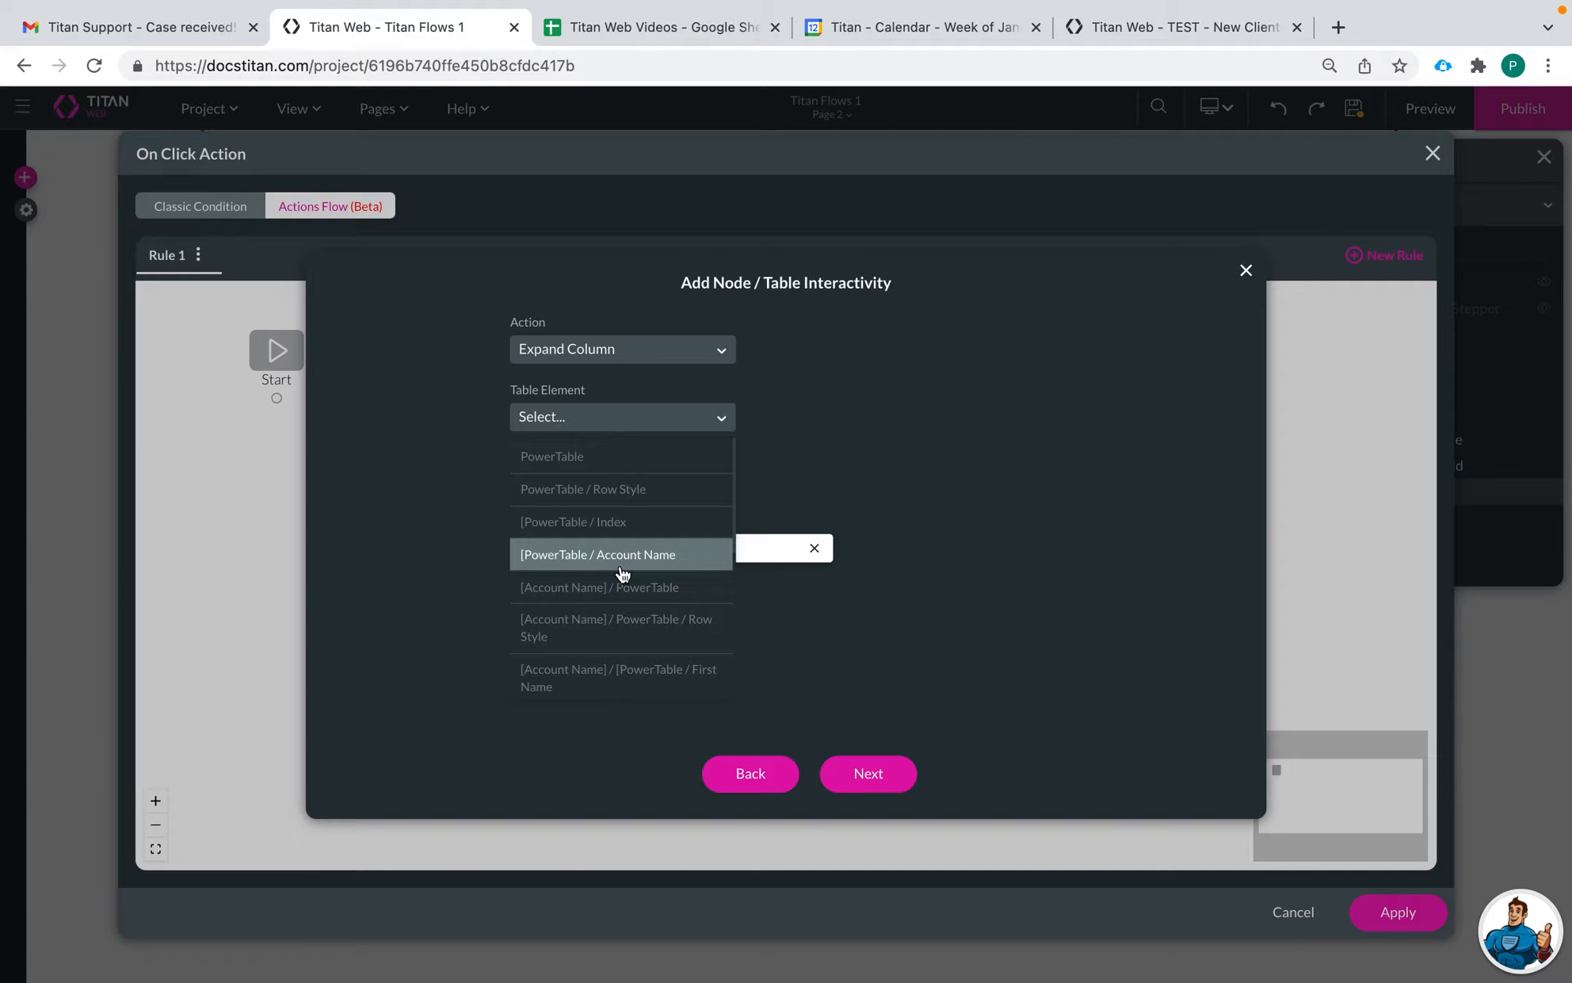
{"action": "left_click", "coordinate": [678, 560]}
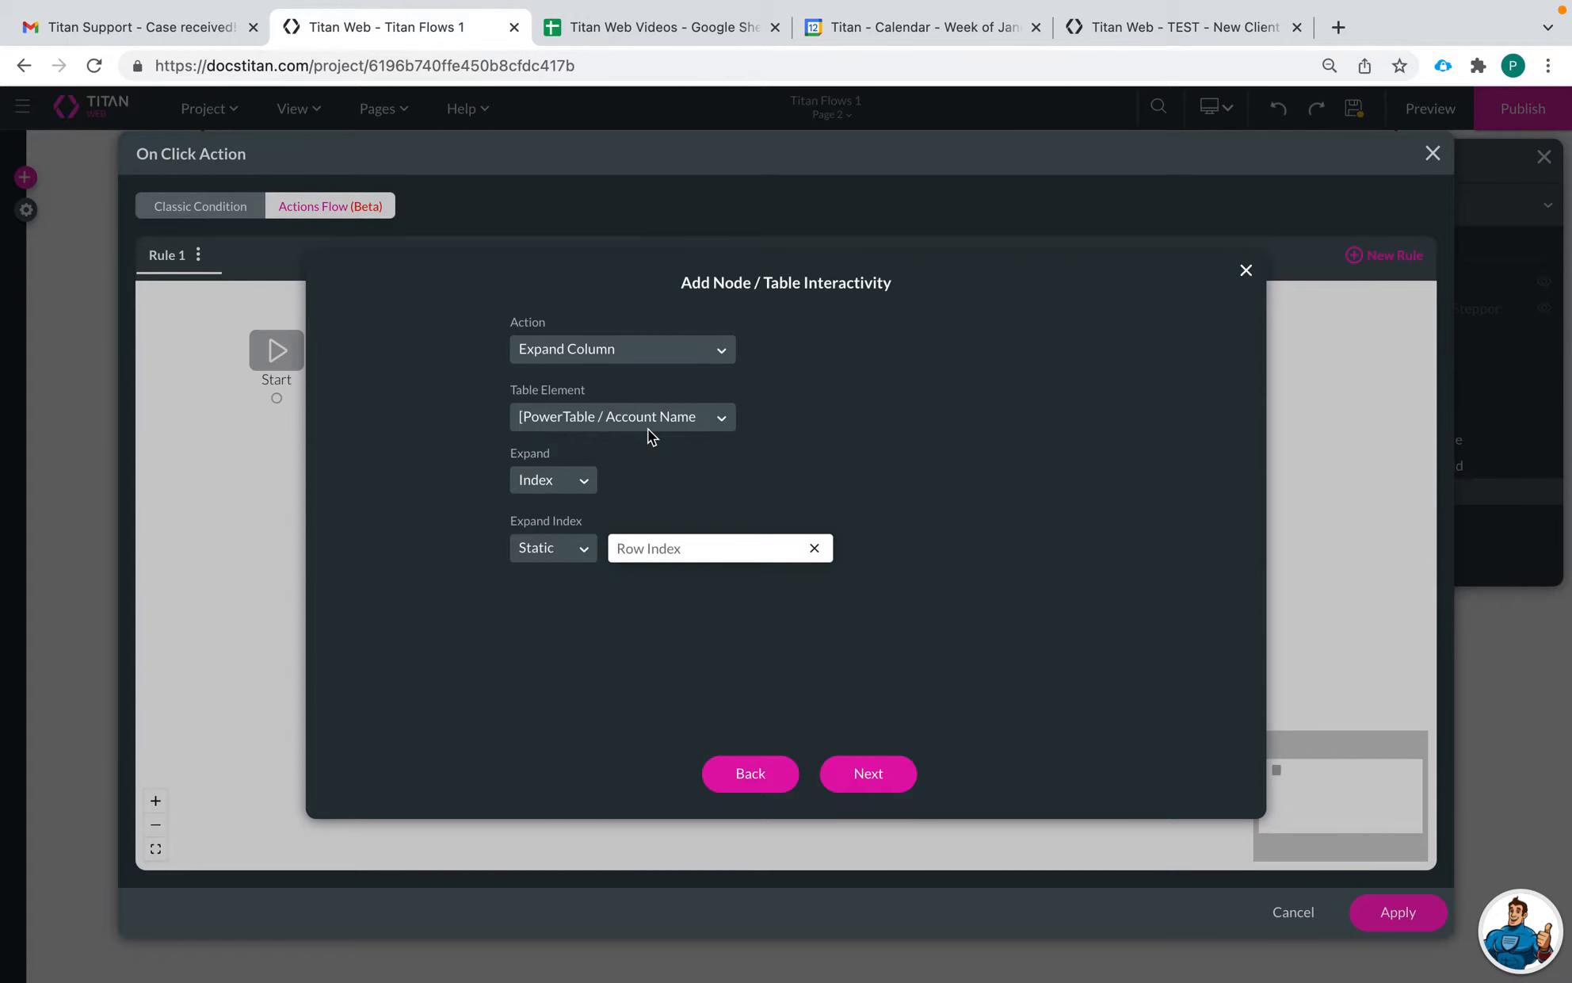
Step: Set the node to expand by RecordID, taking the ID from the field Lookup field / Value
{"action": "left_click", "coordinate": [563, 488]}
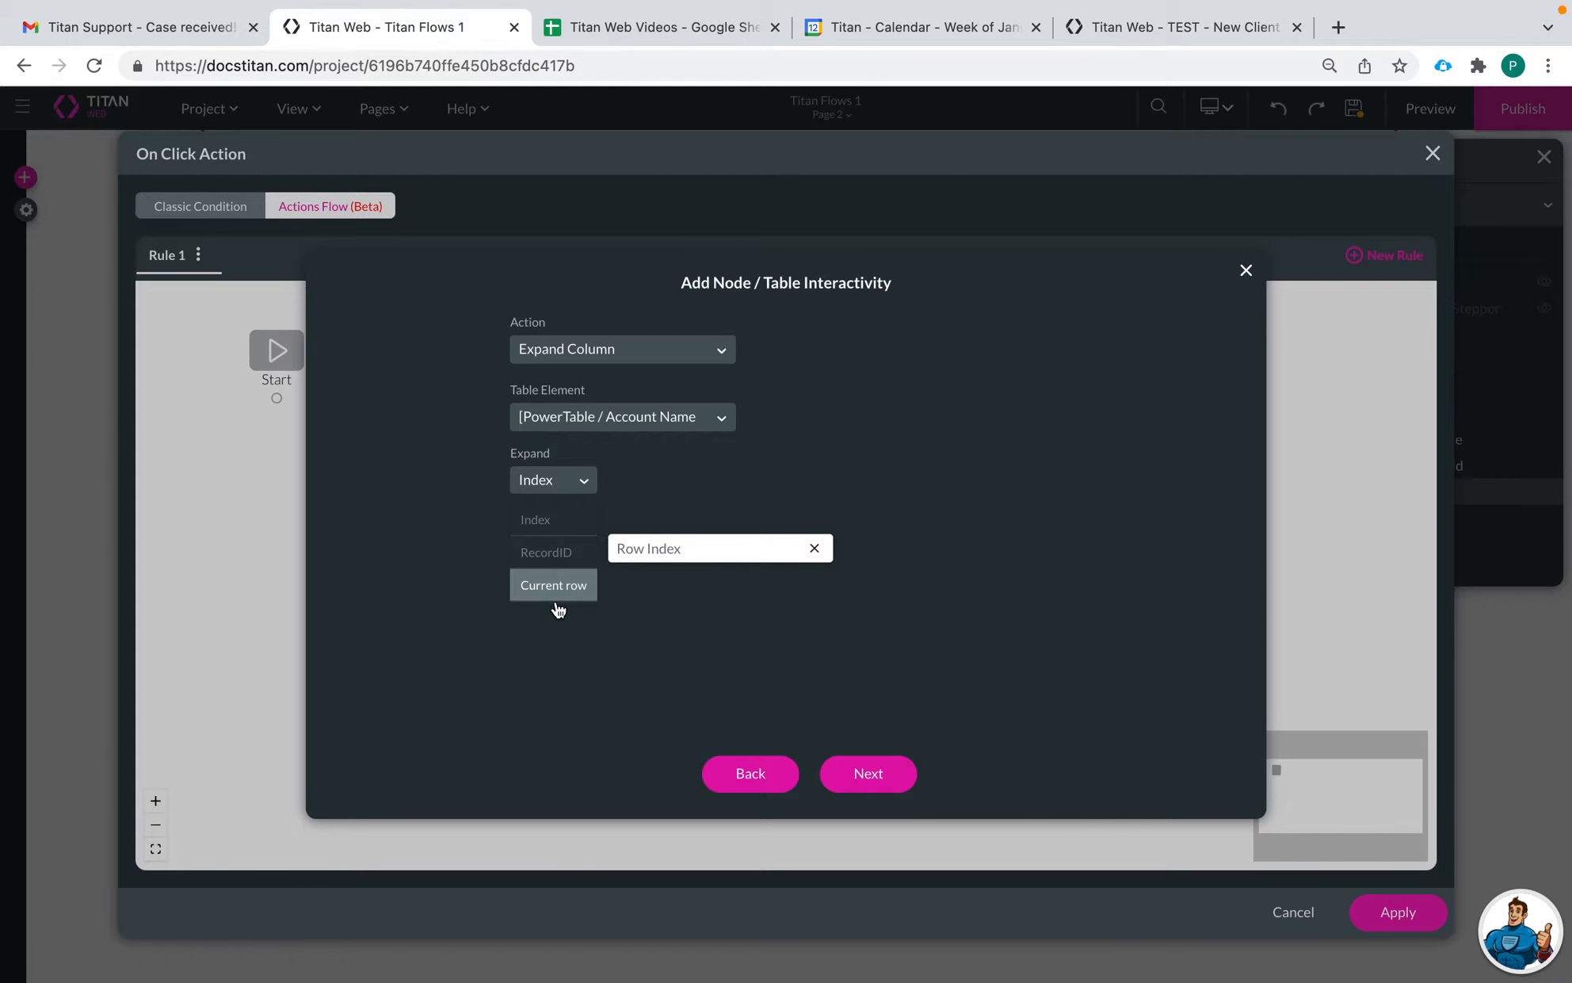
{"action": "left_click", "coordinate": [558, 555]}
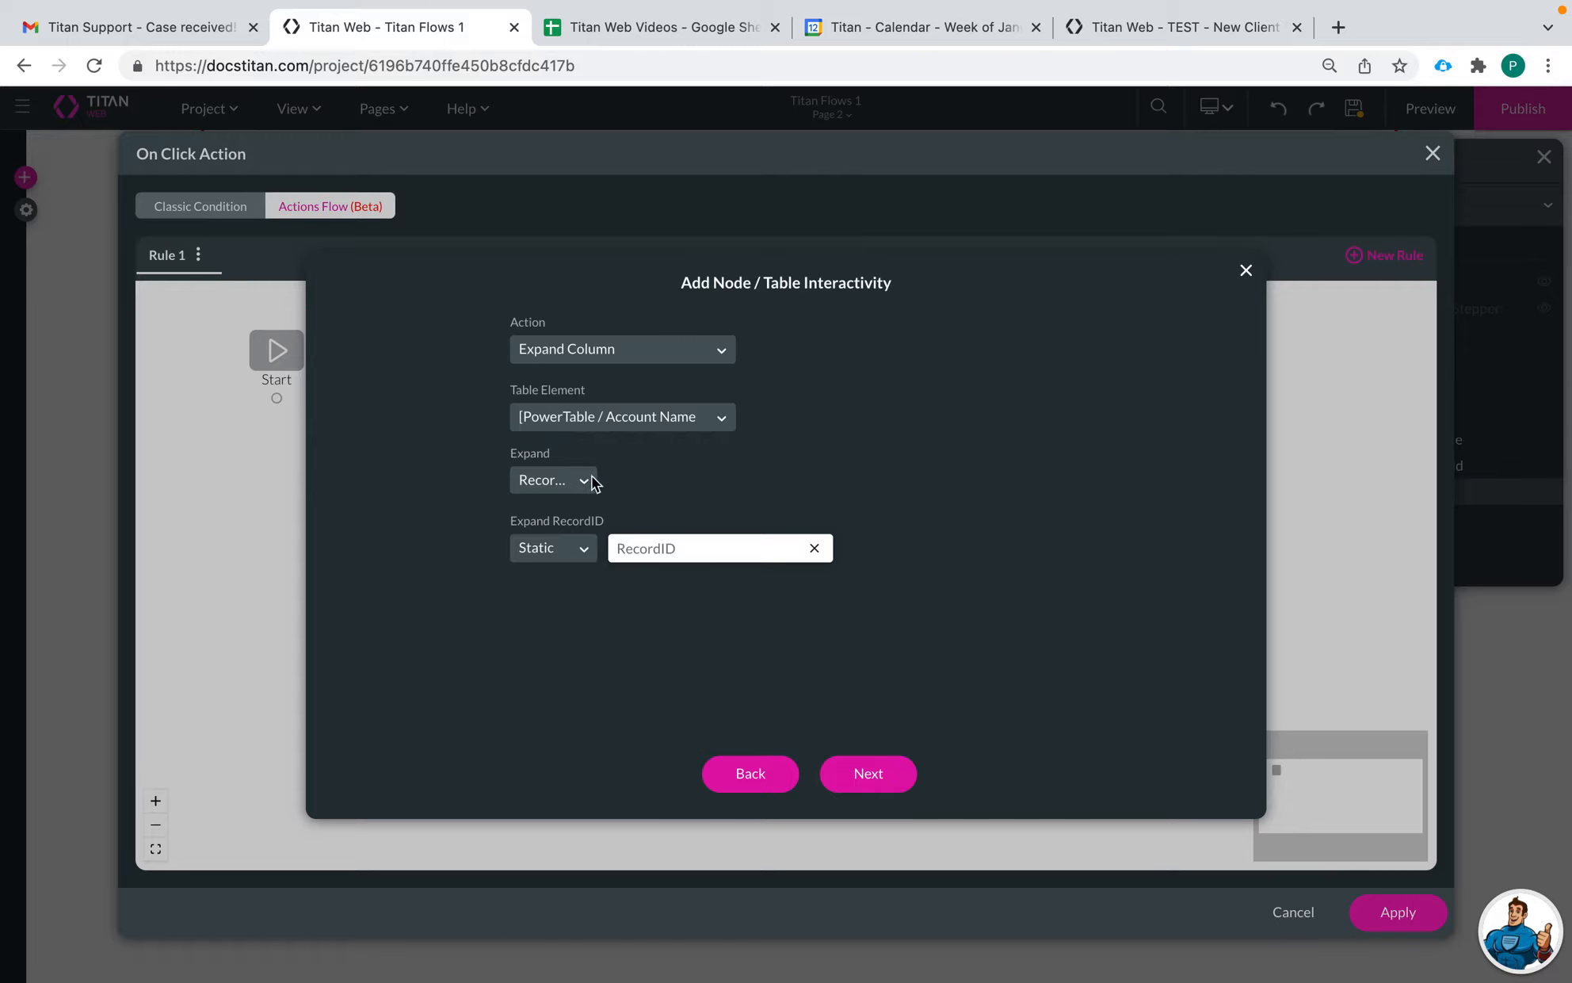
{"action": "left_click", "coordinate": [555, 548]}
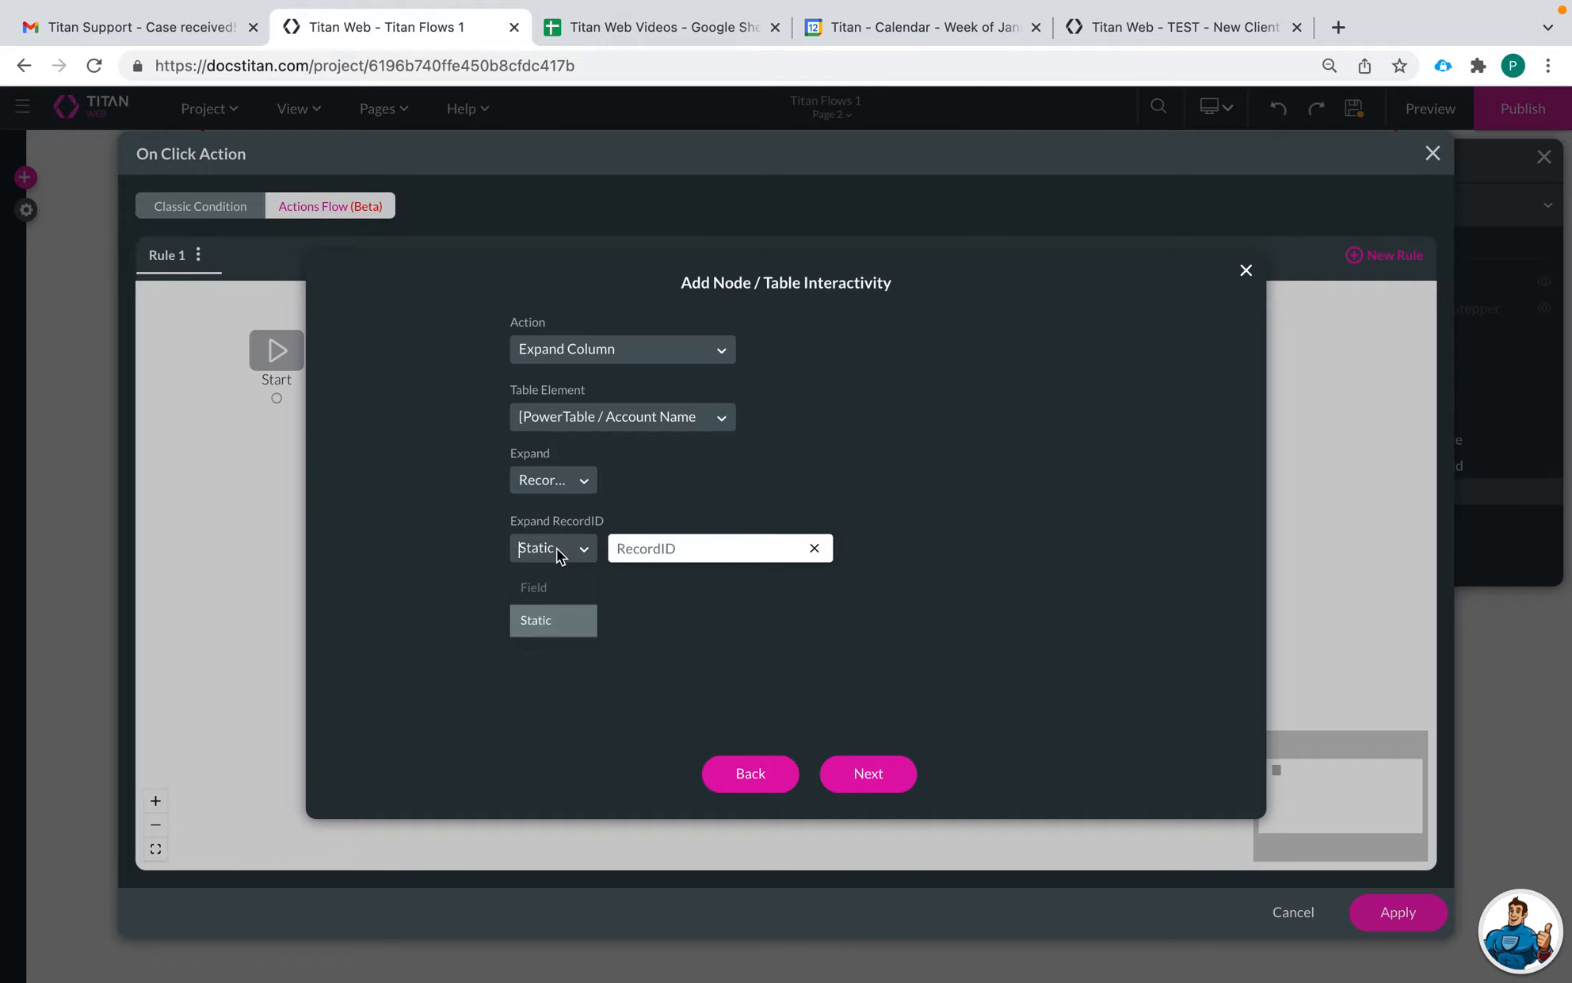
{"action": "left_click", "coordinate": [536, 599]}
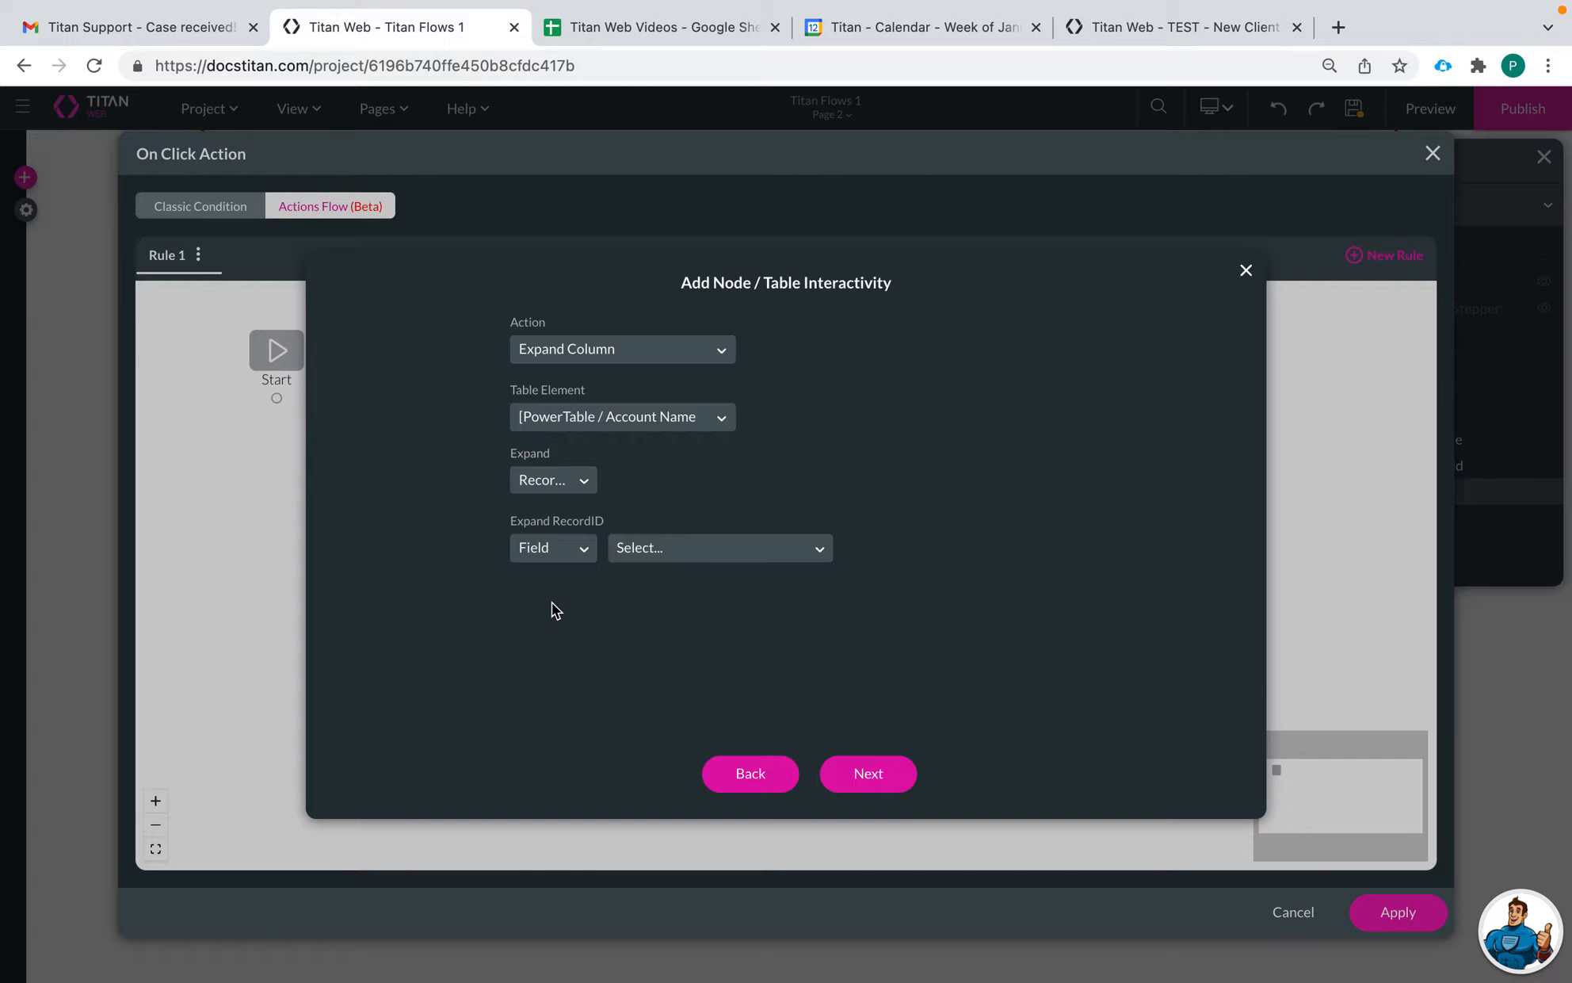
{"action": "left_click", "coordinate": [715, 542]}
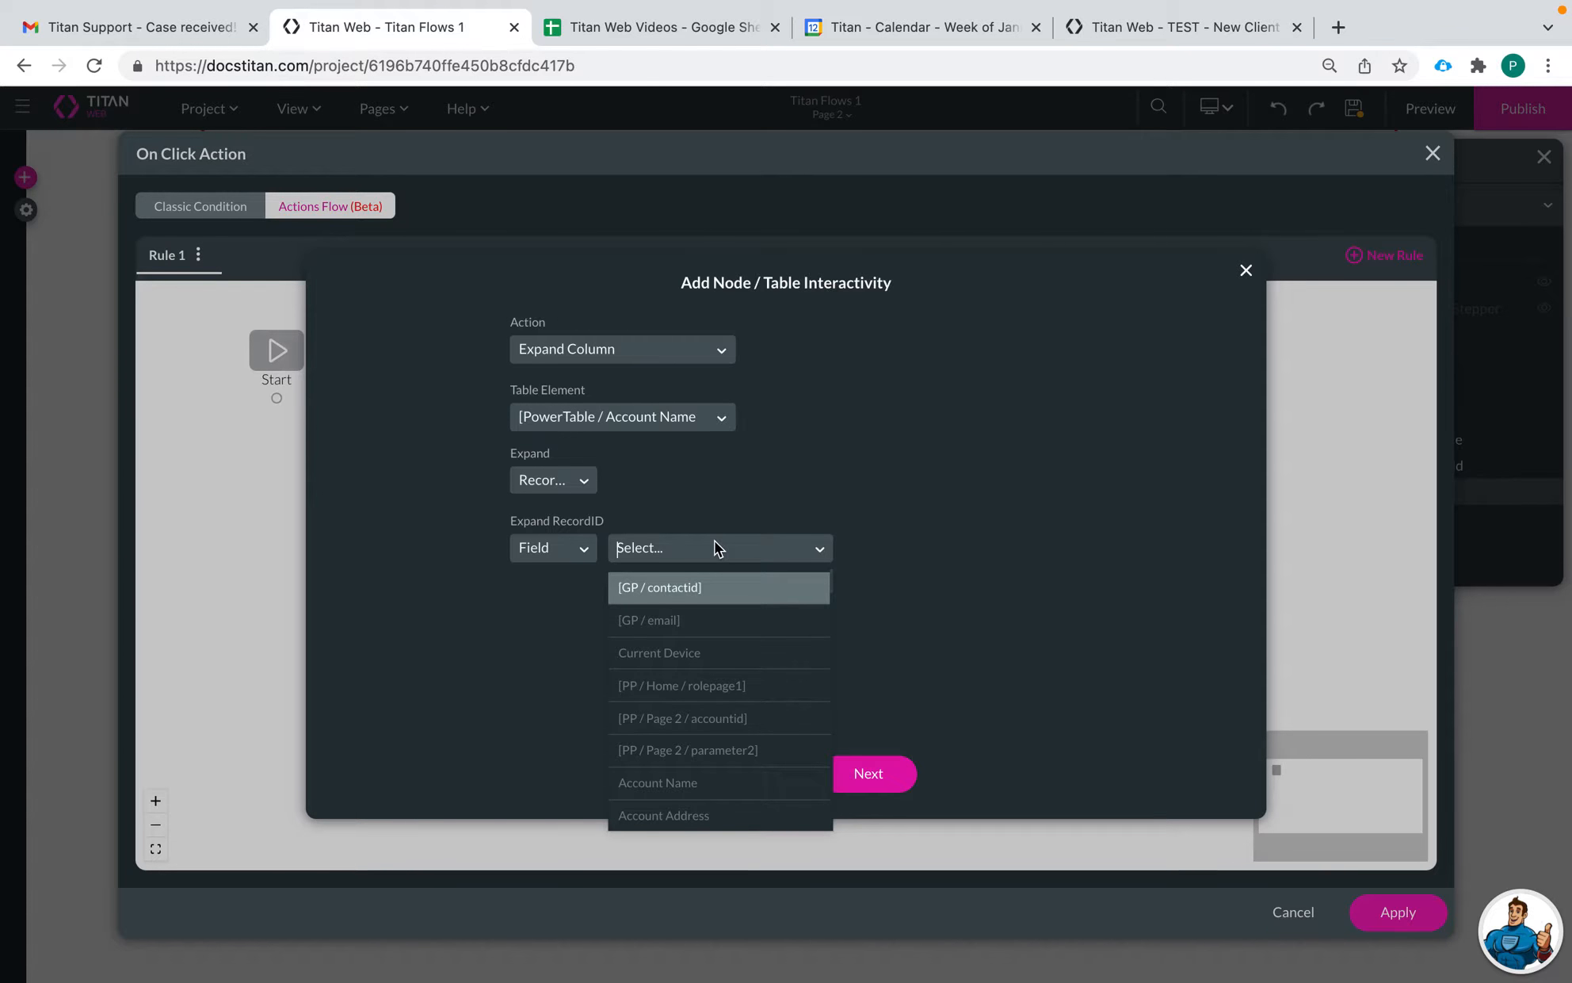
{"action": "type", "text": "look"}
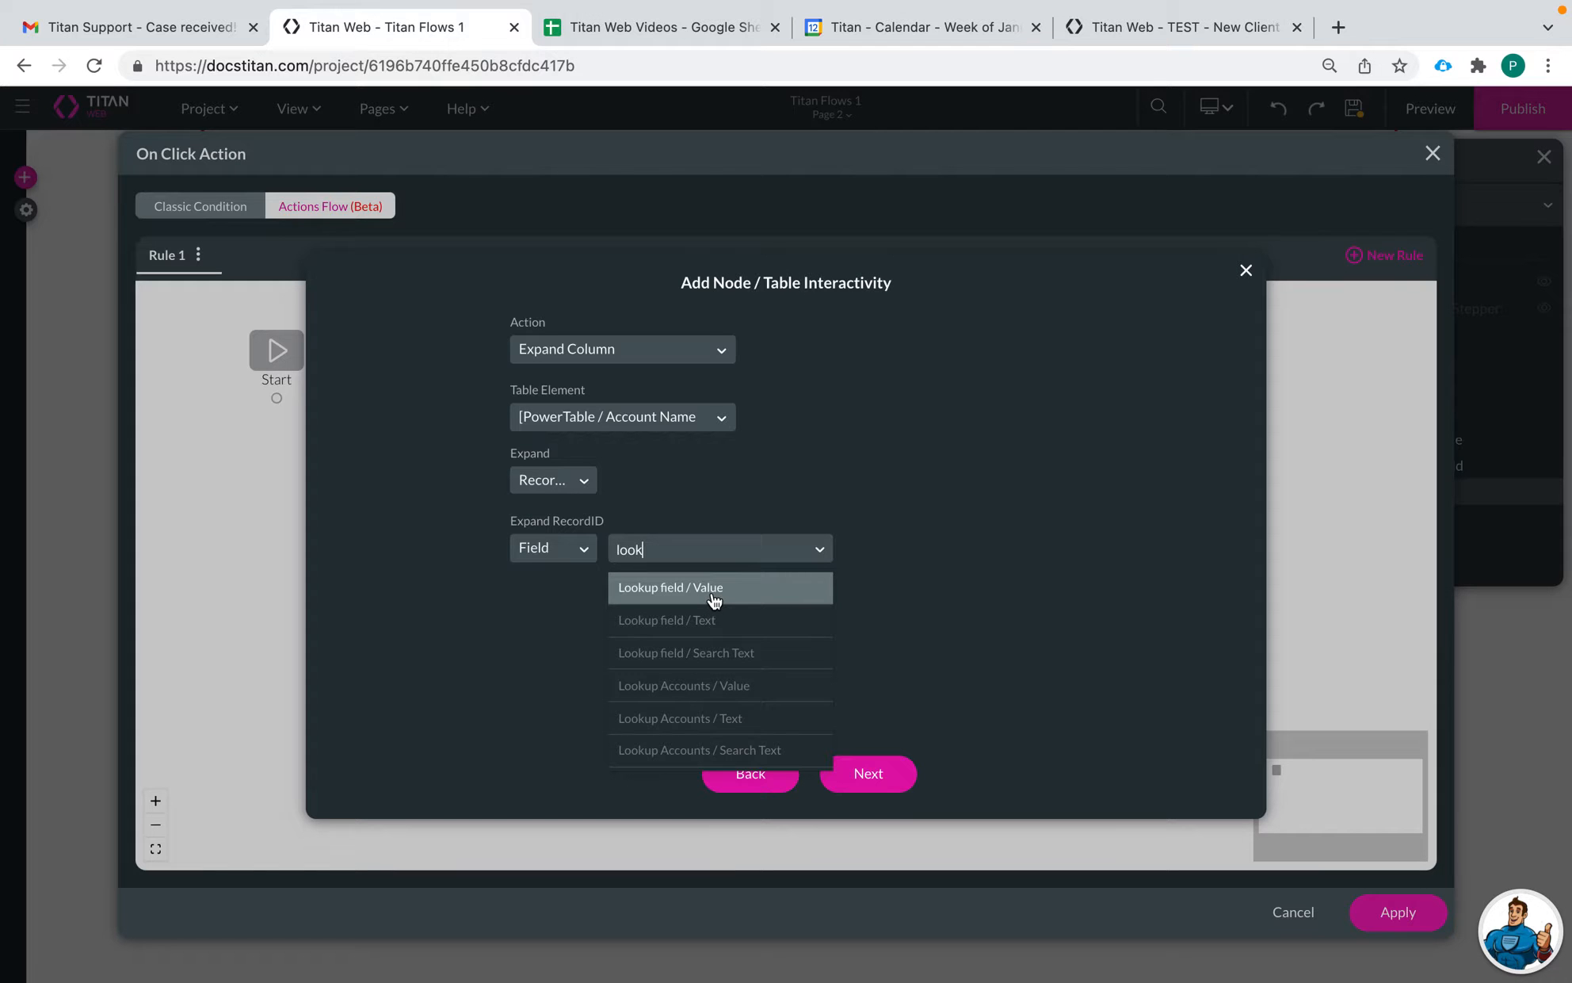
{"action": "left_click", "coordinate": [713, 594]}
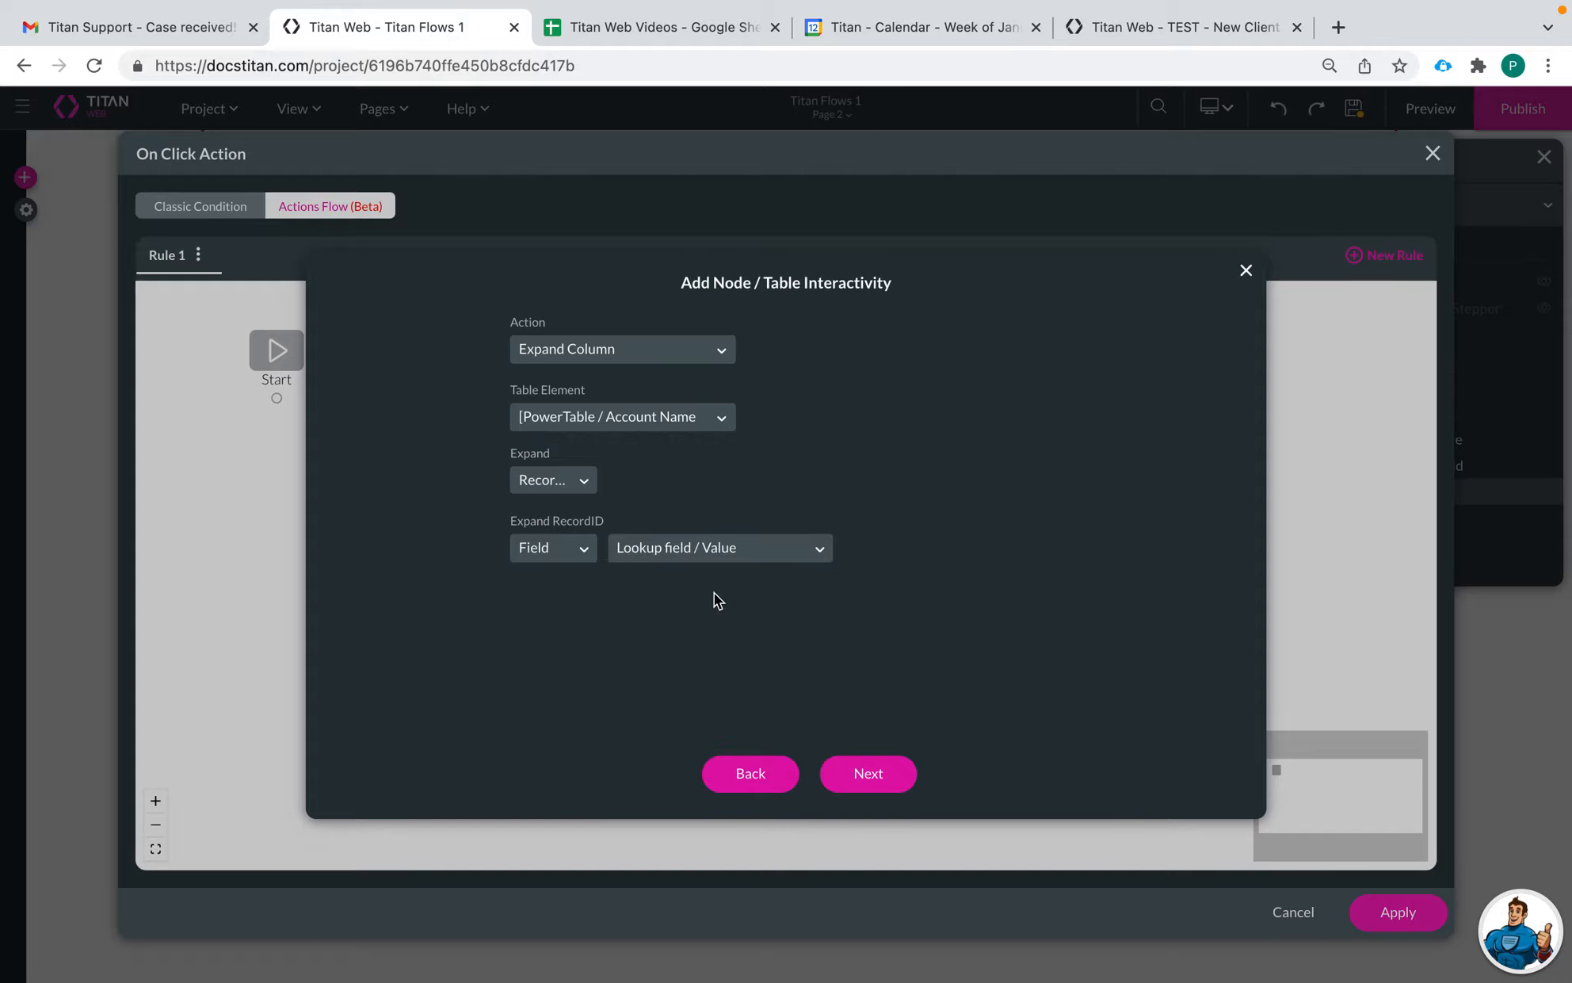
Step: Try Static as the source type for the expanded record ID, and set it back to Field
{"action": "left_click", "coordinate": [549, 556]}
{"action": "left_click", "coordinate": [549, 621]}
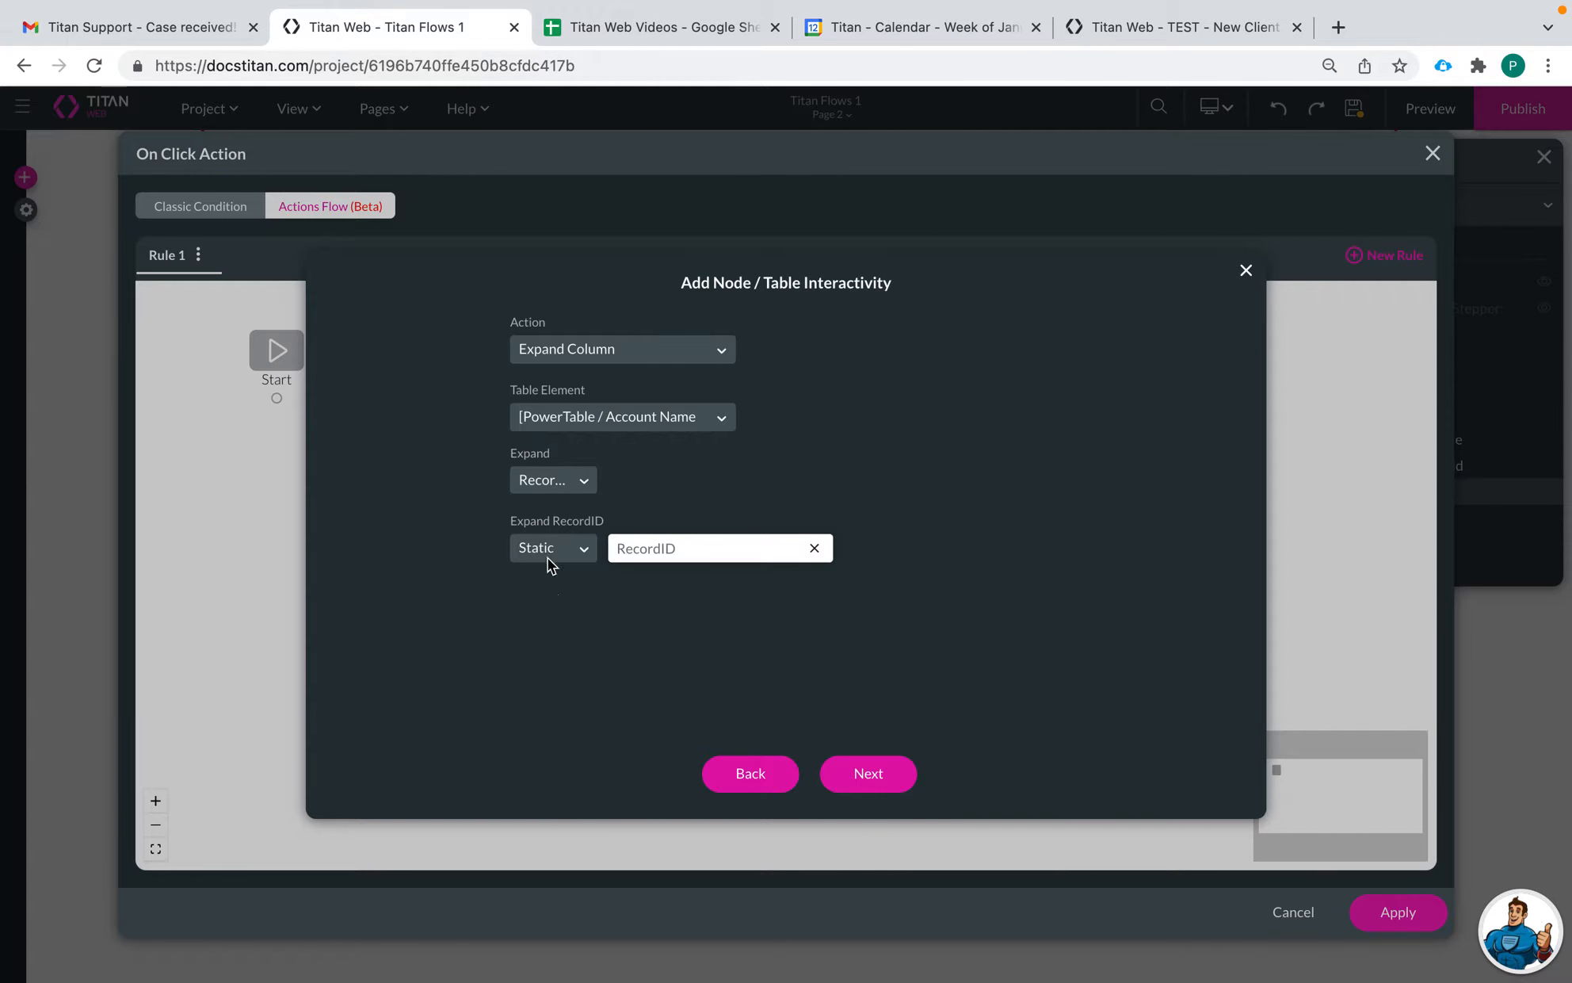
{"action": "left_click", "coordinate": [511, 546]}
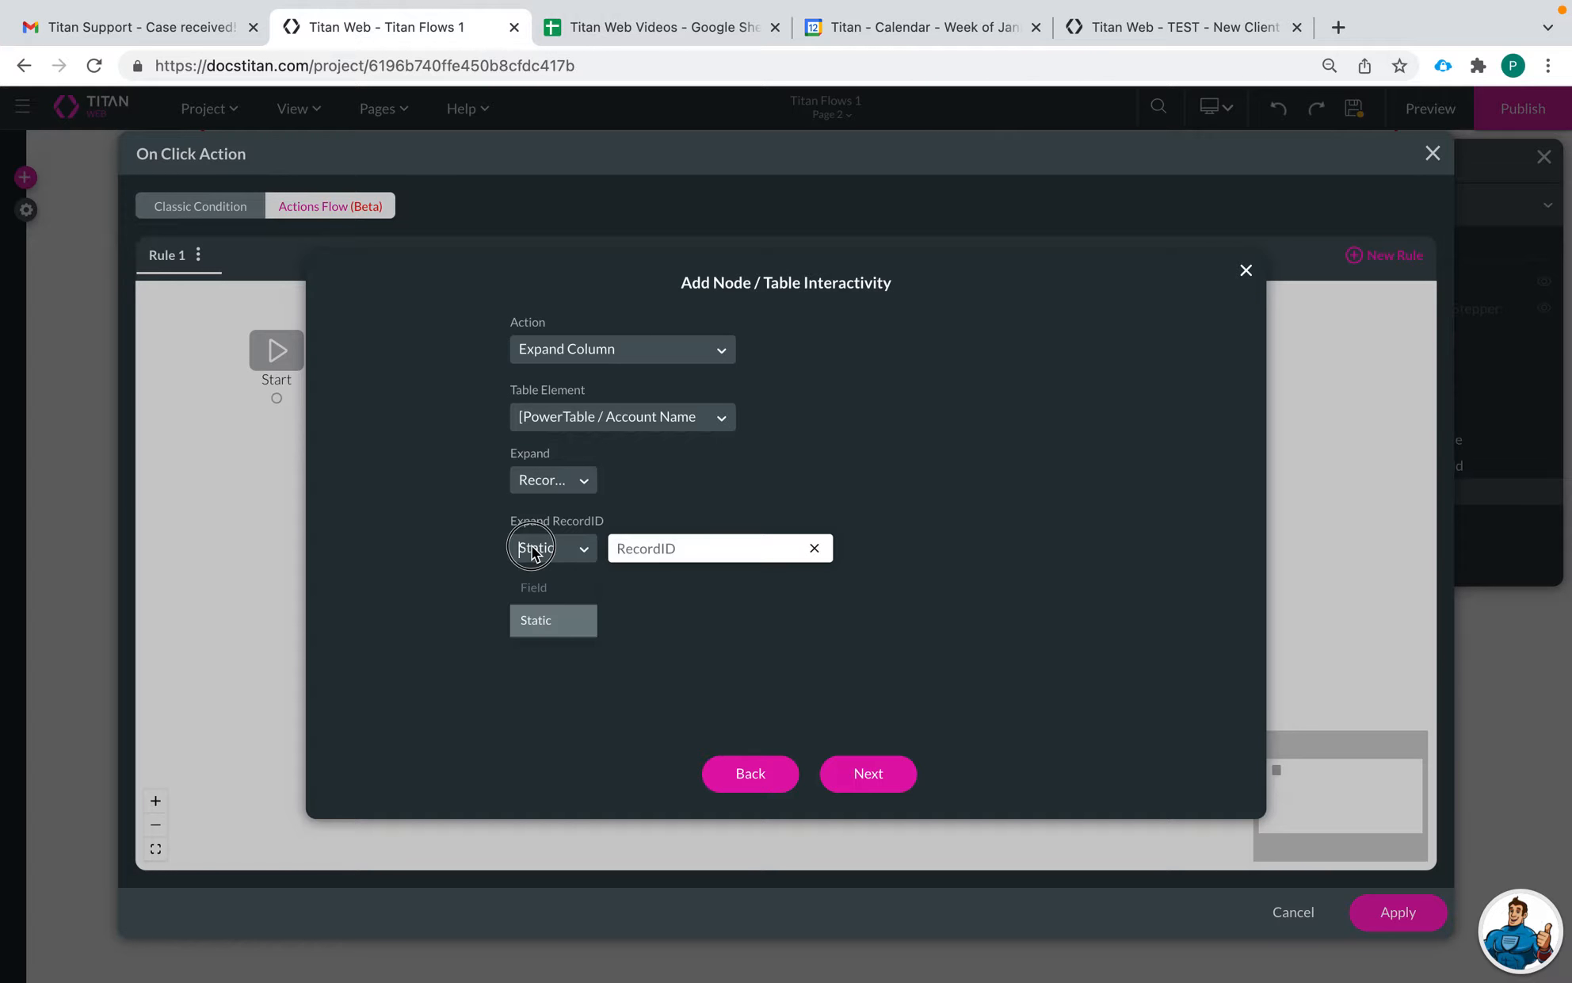
{"action": "left_click", "coordinate": [531, 594]}
Step: Tag the node "expand column by recordid", insert it into the flow, and apply the on-click action
{"action": "left_click", "coordinate": [862, 773]}
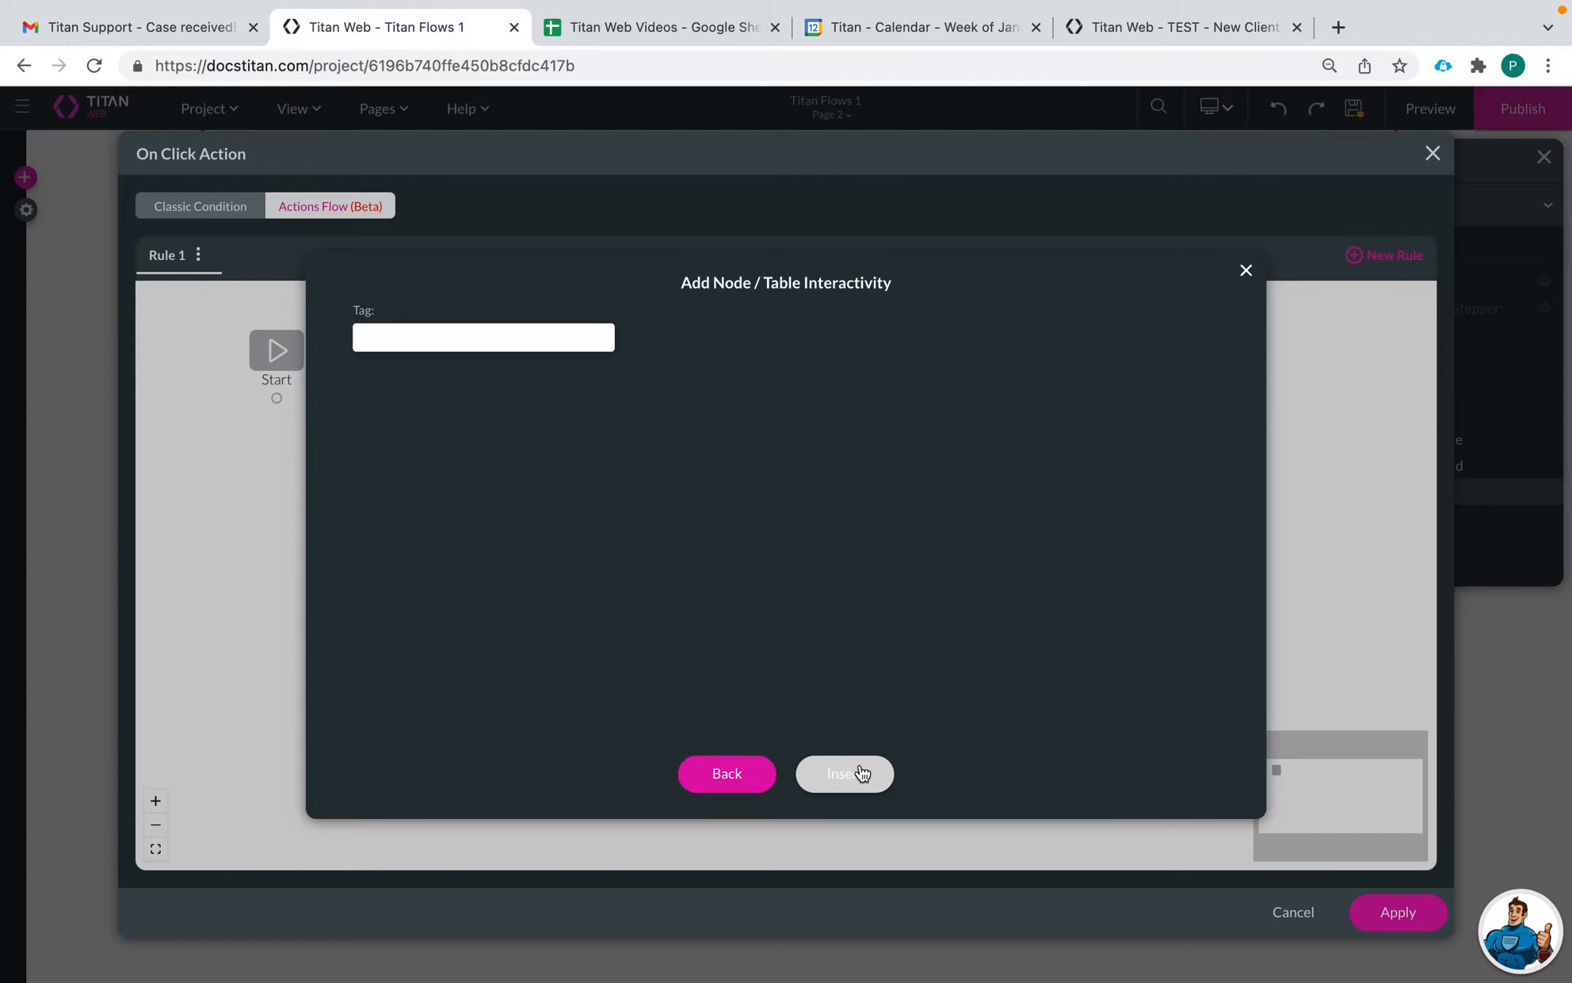
{"action": "left_click", "coordinate": [455, 340]}
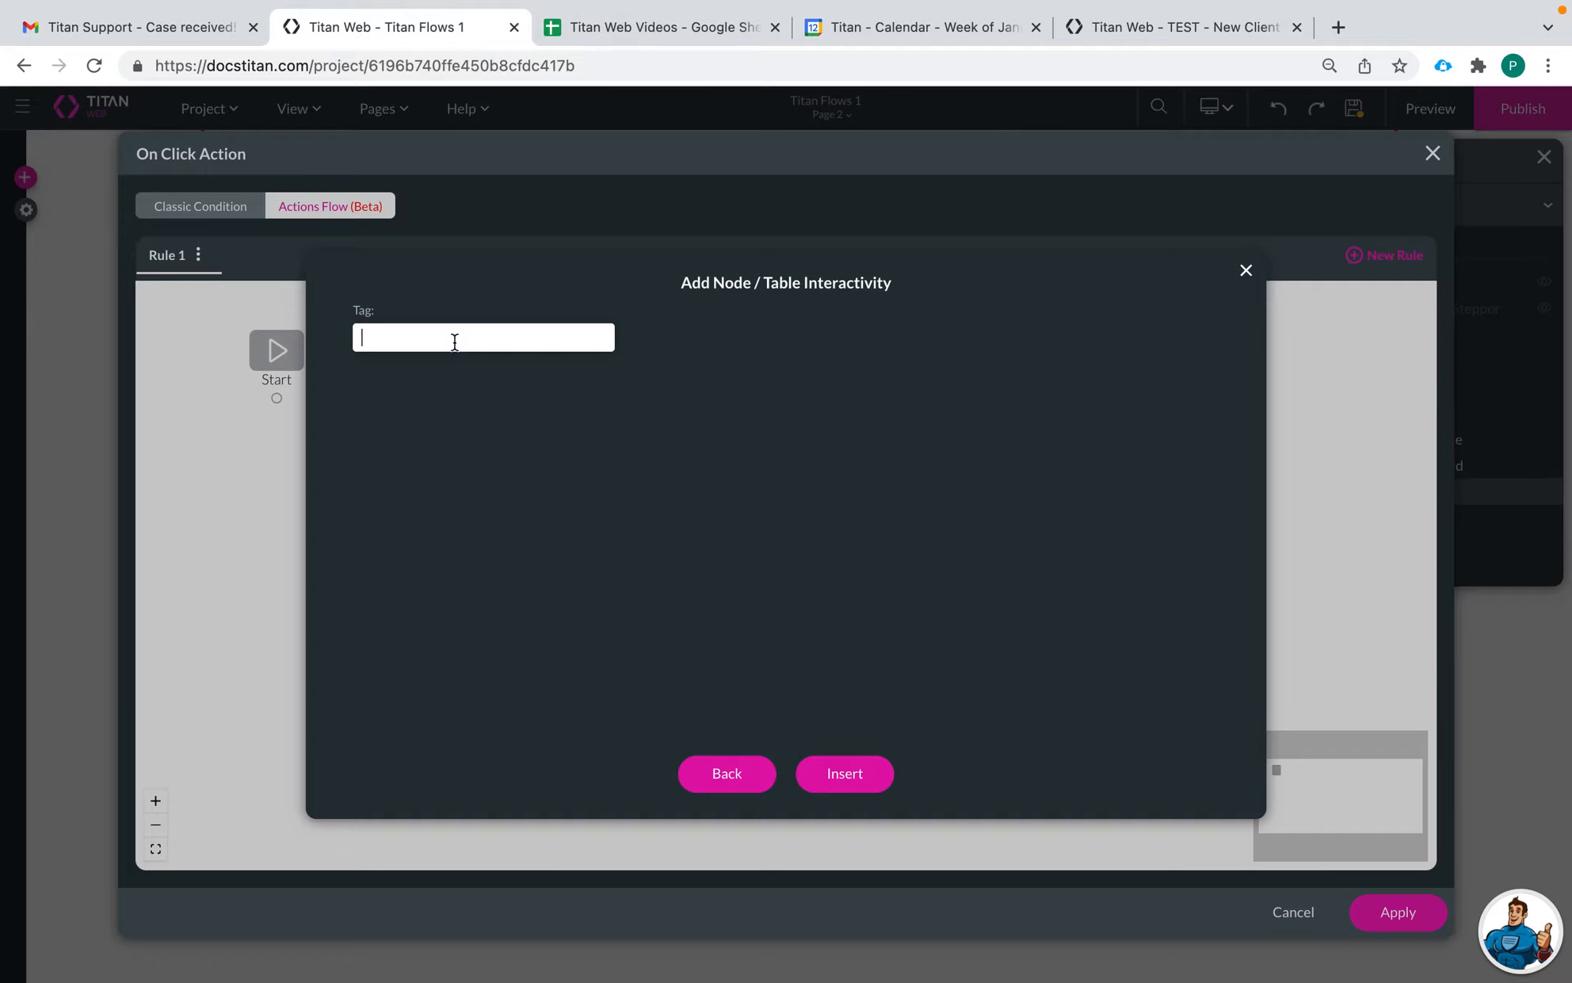
{"action": "type", "text": "expand coll"}
{"action": "key", "text": "BackSpace"}
{"action": "type", "text": "umn by recordid"}
{"action": "left_click", "coordinate": [823, 767]}
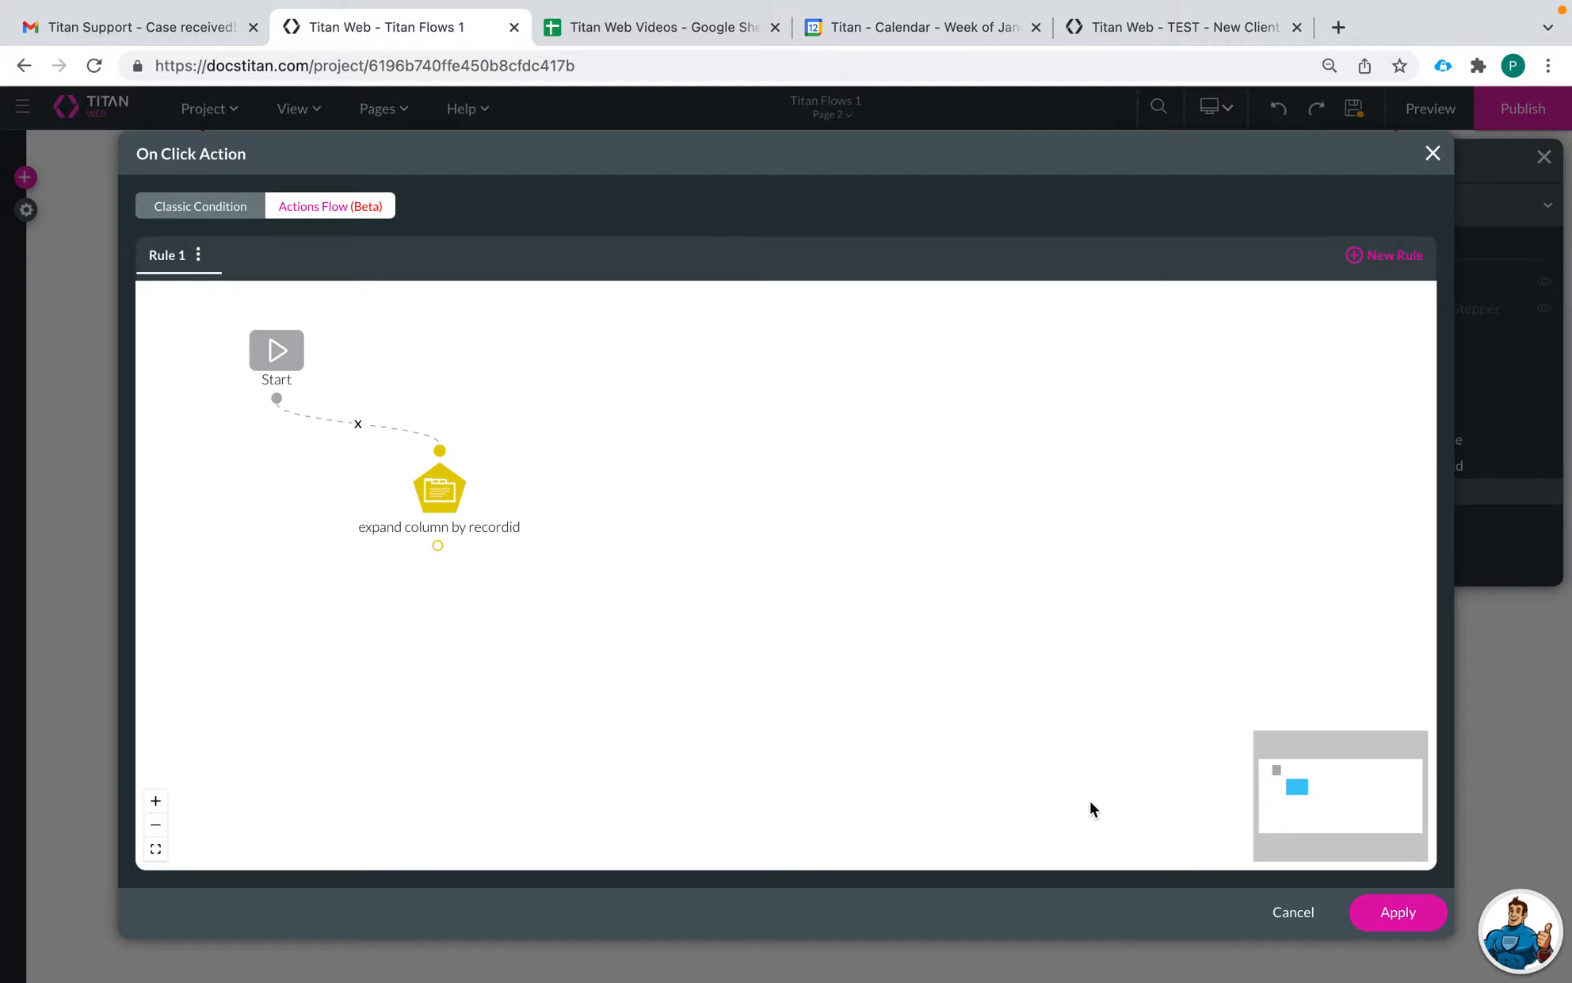
{"action": "left_click", "coordinate": [1408, 913]}
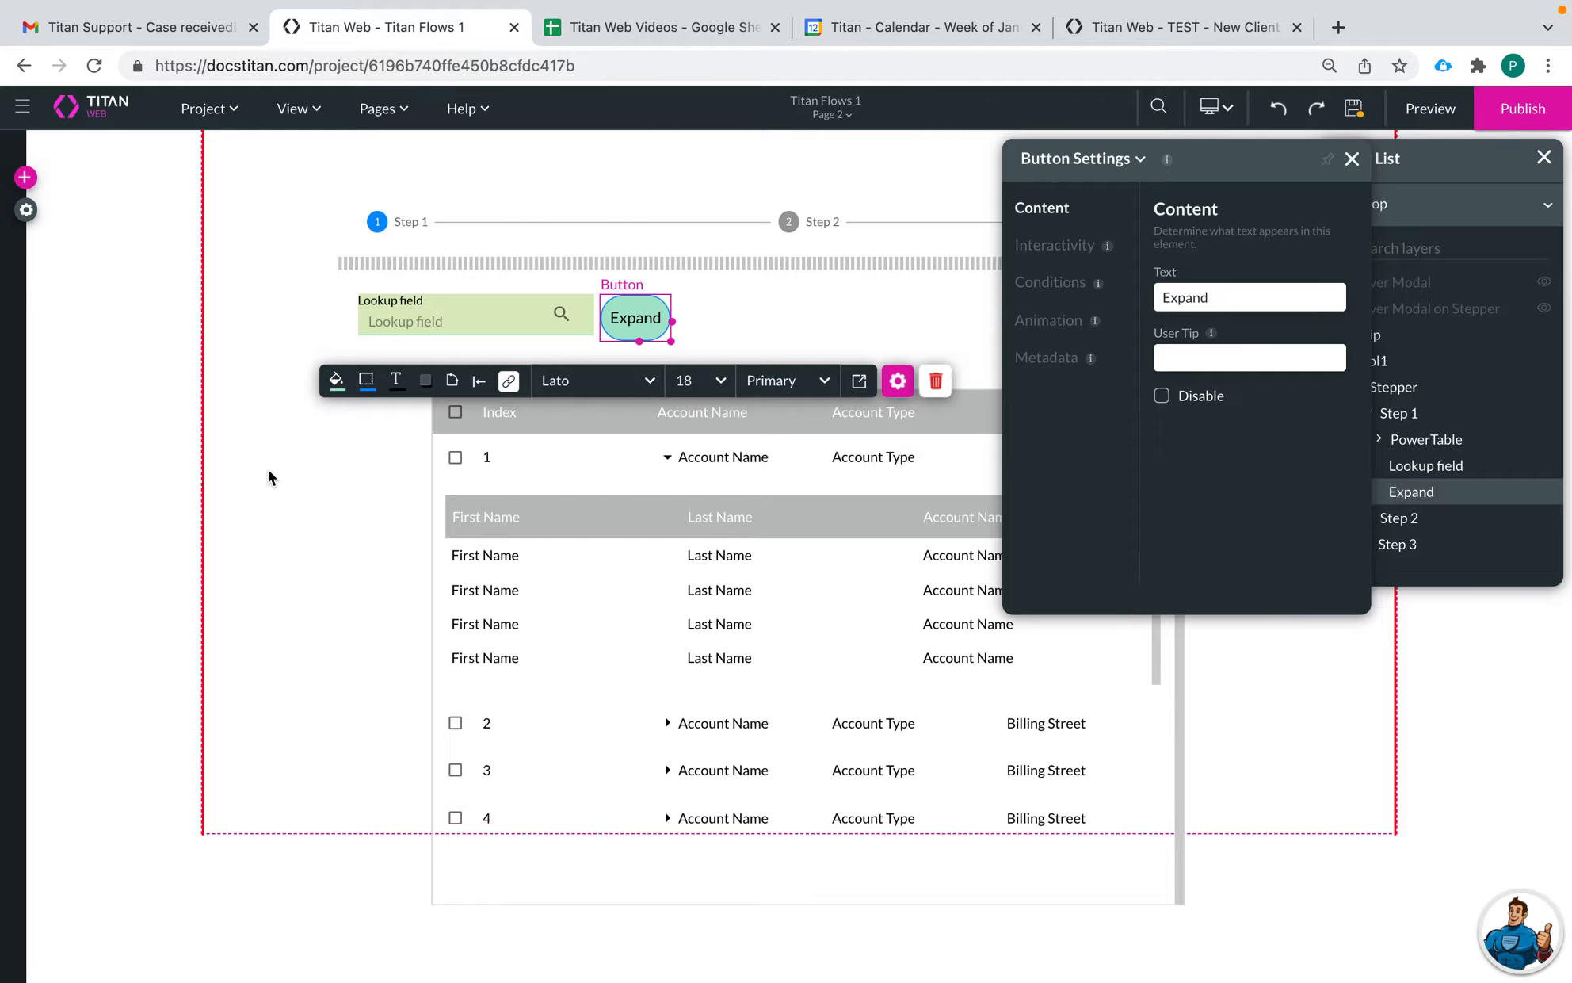
Step: Add a new button beside the Expand button above the PowerTable in Step 1 of the stepper
{"action": "left_click", "coordinate": [369, 530]}
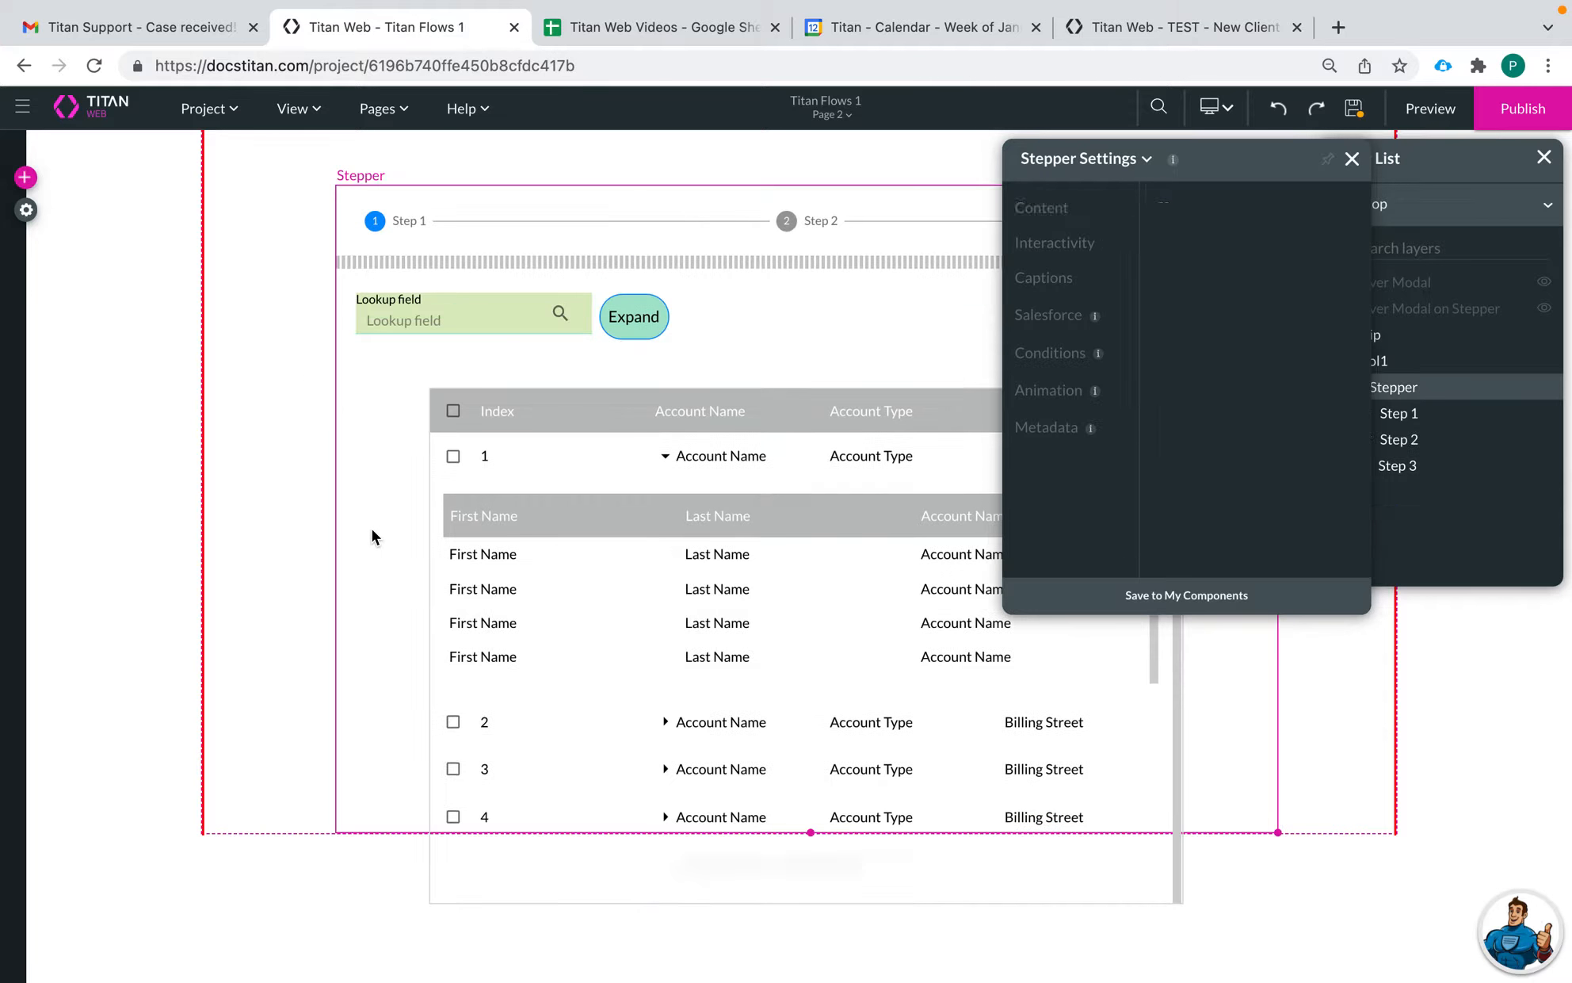
{"action": "left_click", "coordinate": [25, 176]}
{"action": "left_click", "coordinate": [46, 240]}
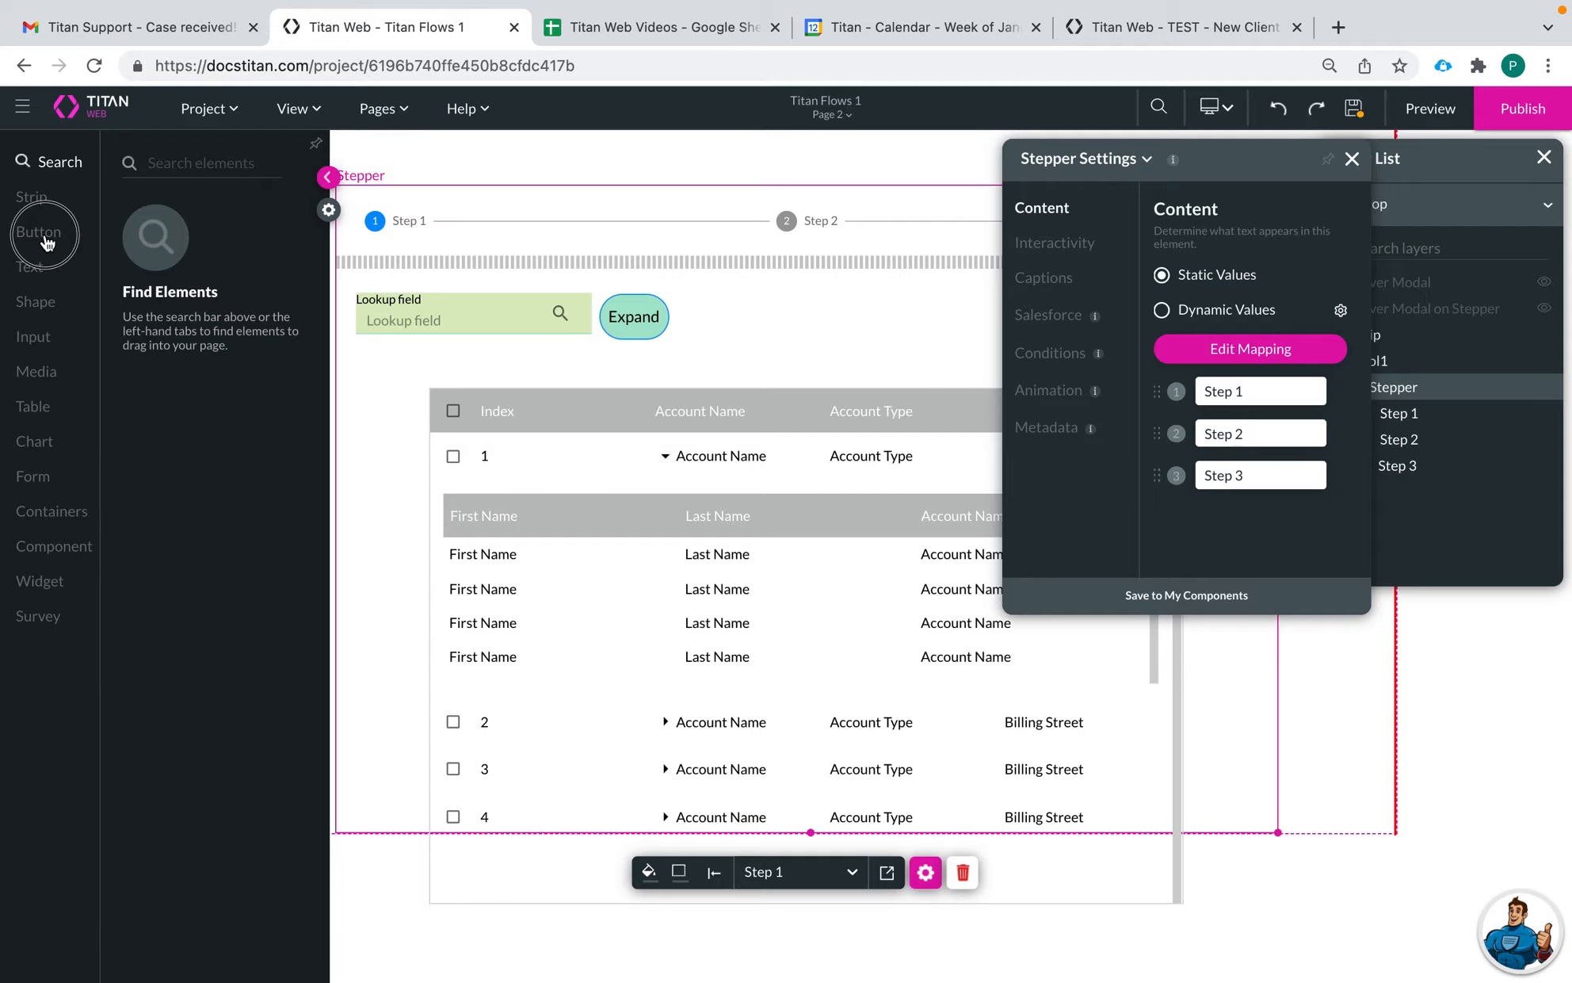
{"action": "left_click_drag", "start_coordinate": [208, 271], "coordinate": [729, 318]}
{"action": "left_click", "coordinate": [746, 319]}
Step: Set the new button's text to "Collapse"
{"action": "left_click", "coordinate": [1179, 297]}
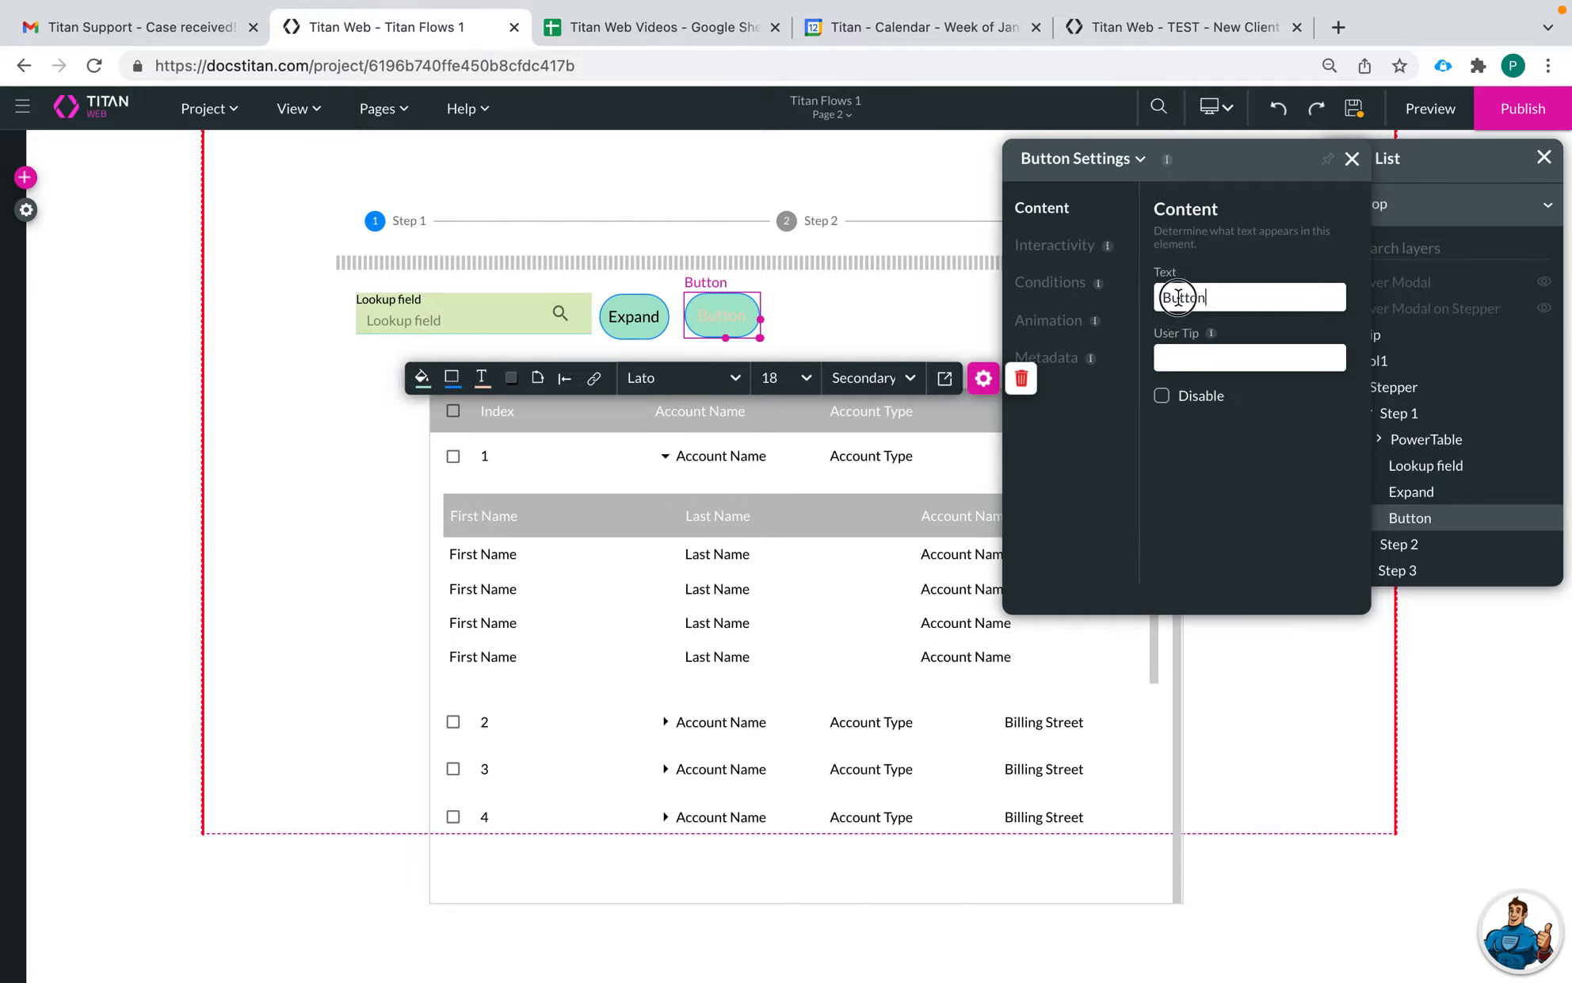
{"action": "double_click", "coordinate": [1179, 297]}
{"action": "type", "text": "Coll"}
{"action": "key", "text": "BackSpace"}
{"action": "type", "text": "apsepse"}
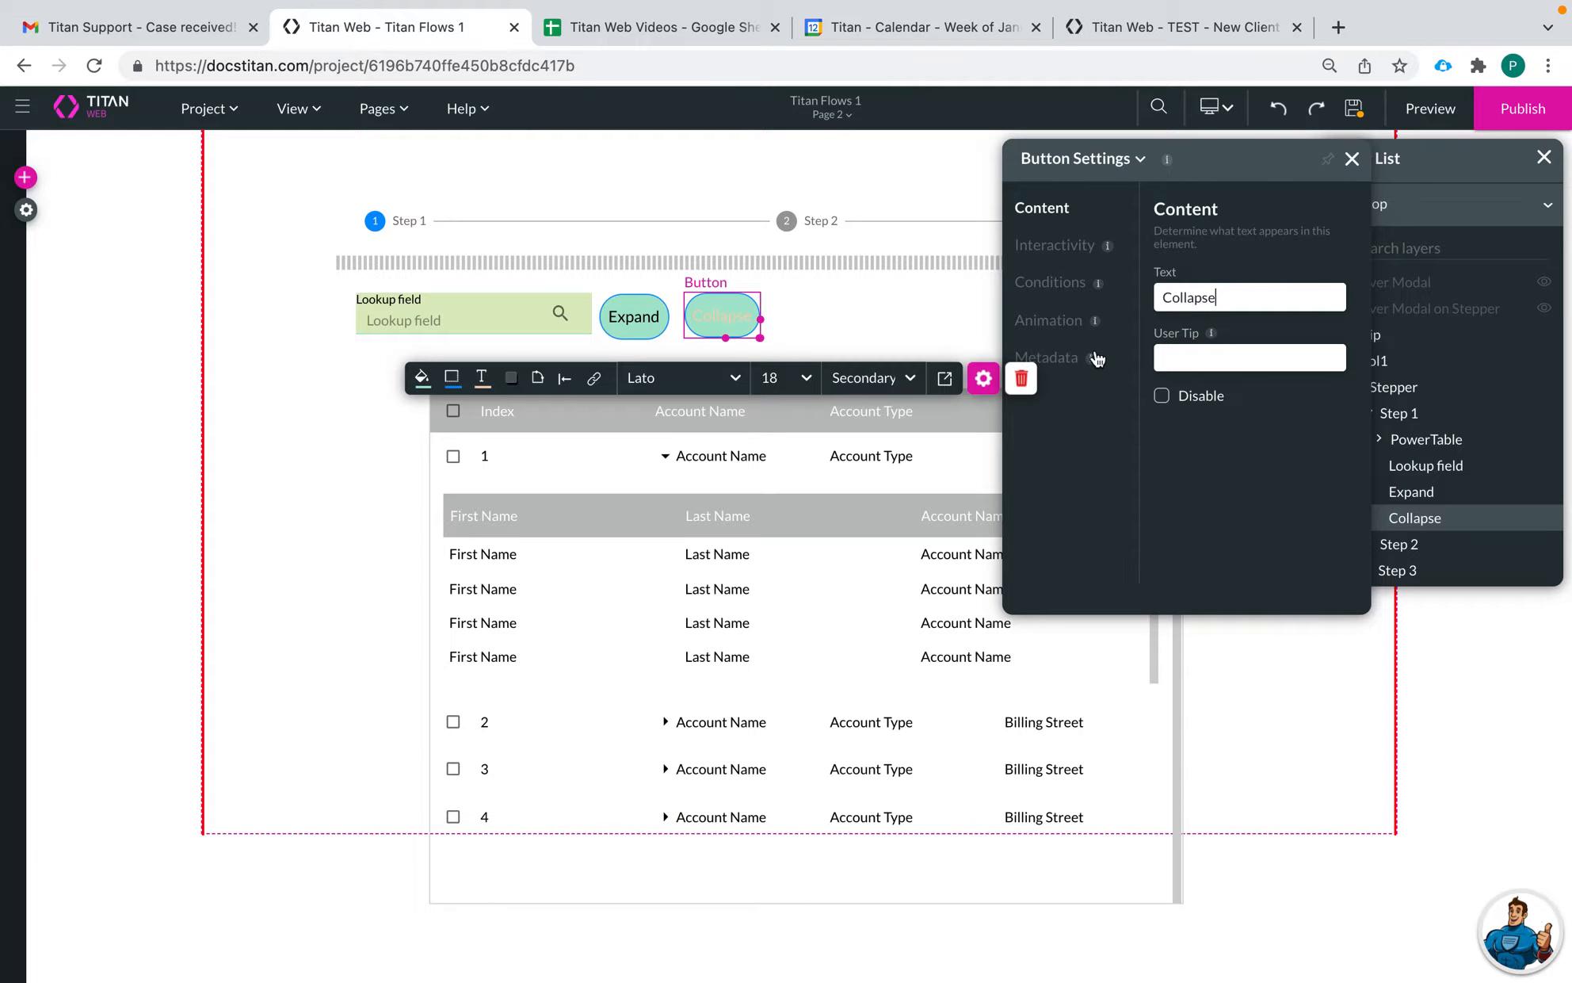
Step: Open the Collapse button's on-click action as an Actions Flow and start a Table Interactivity node from Start
{"action": "left_click", "coordinate": [788, 318]}
{"action": "left_click", "coordinate": [721, 321]}
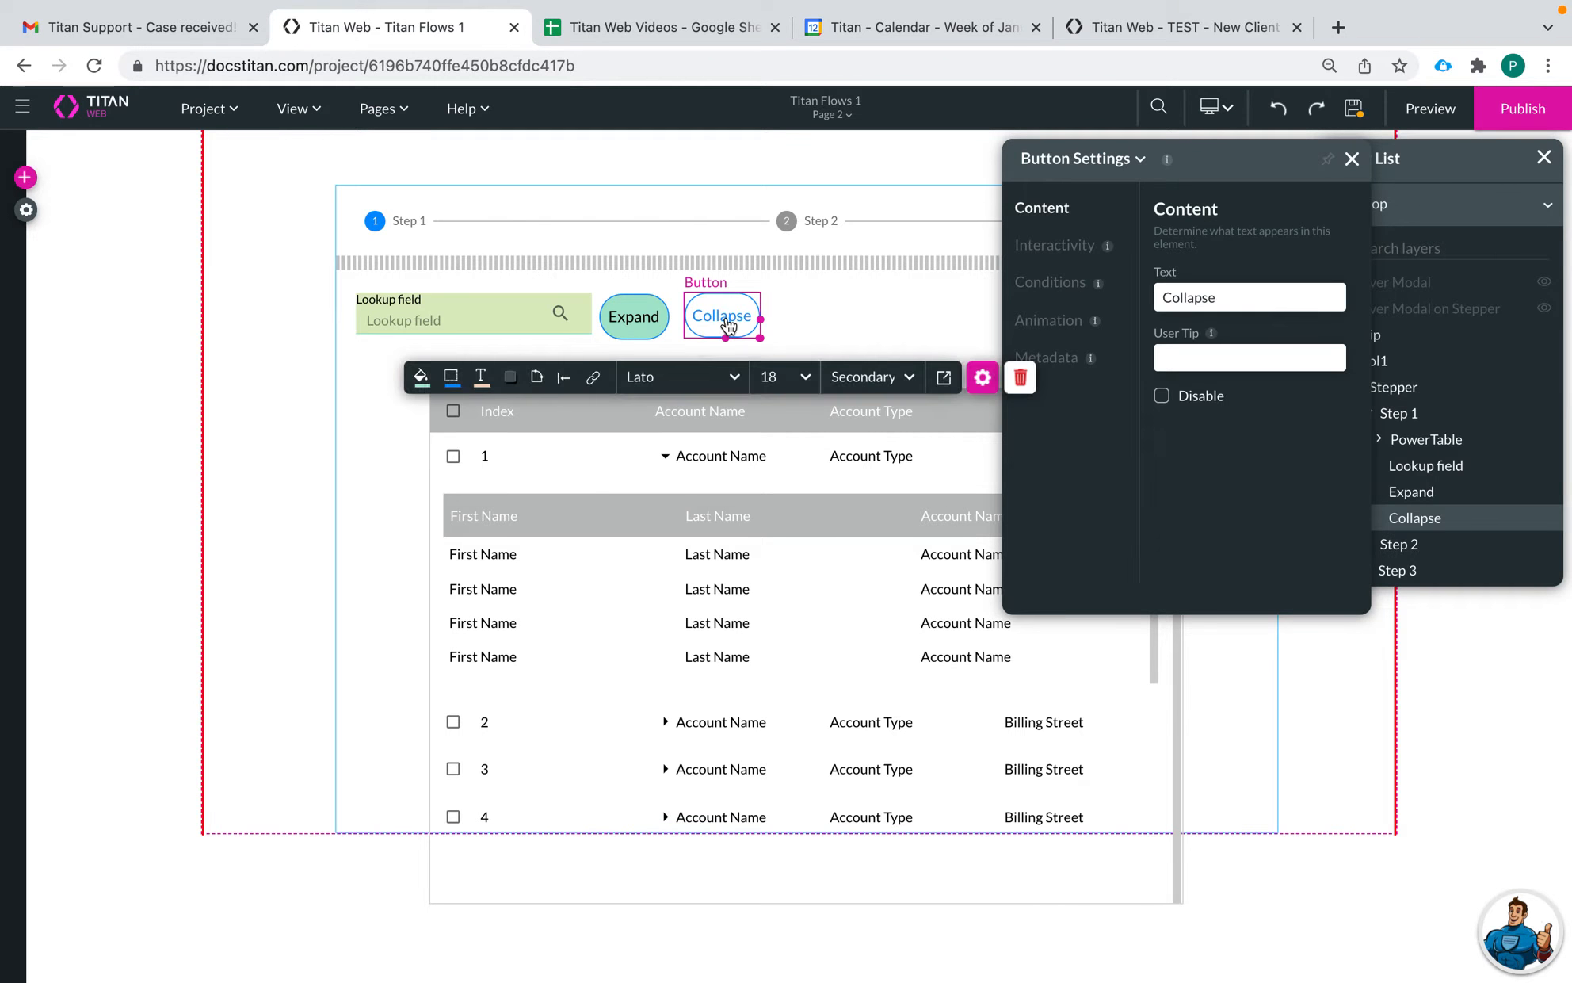
{"action": "left_click", "coordinate": [596, 386]}
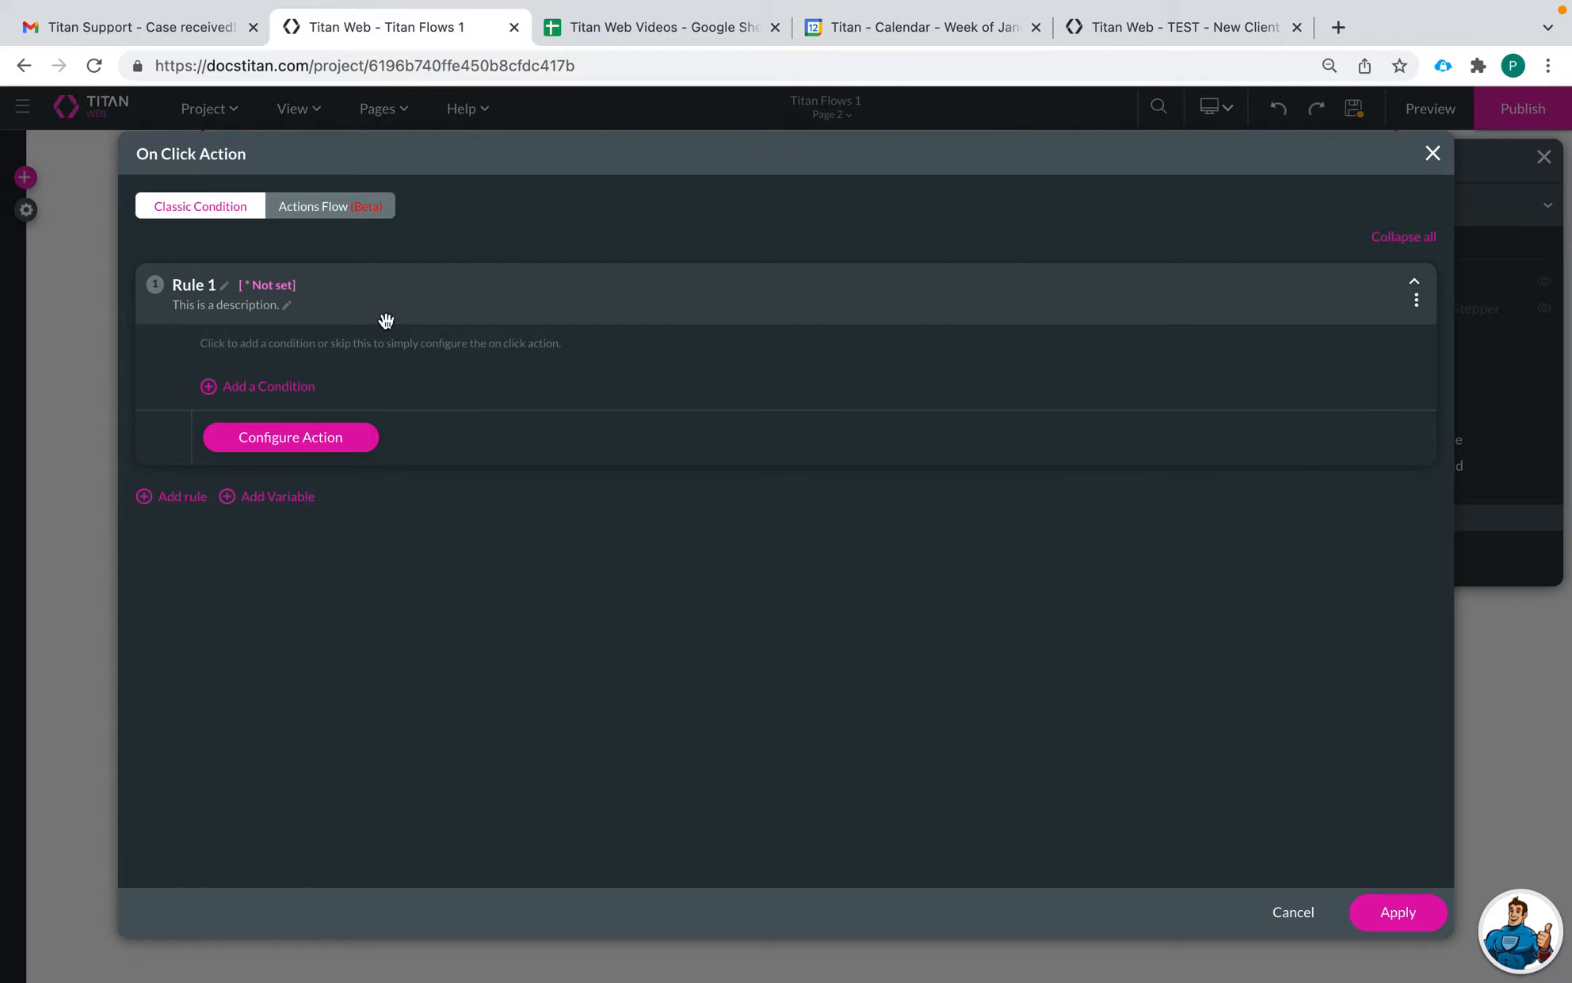
{"action": "left_click", "coordinate": [339, 208]}
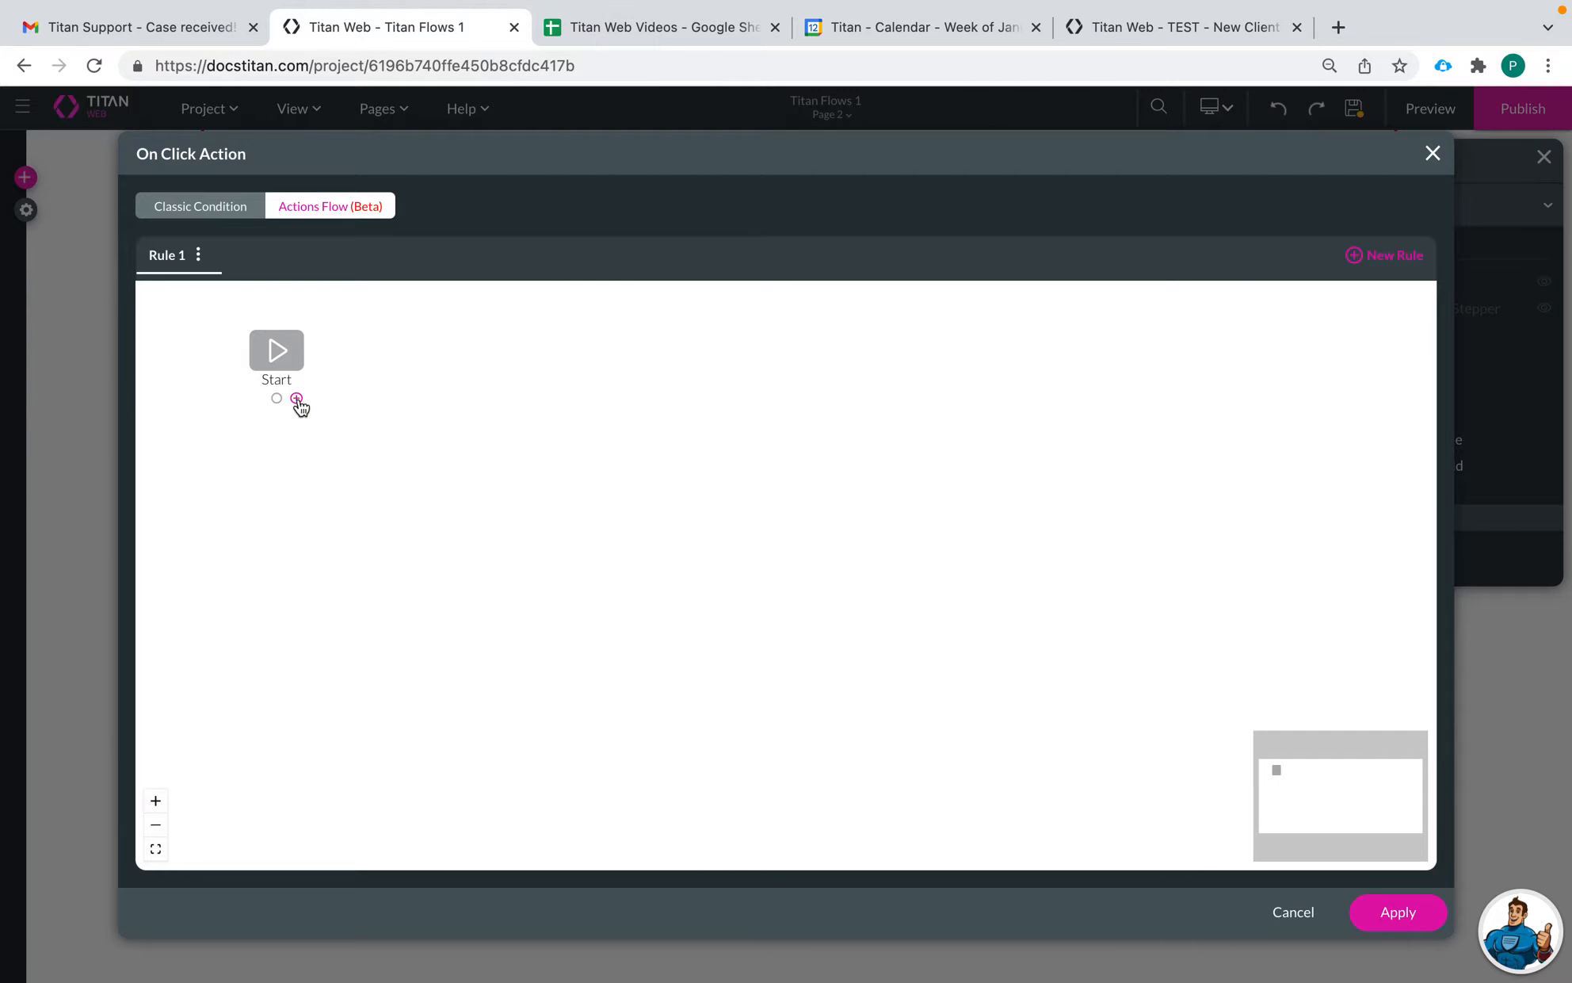
{"action": "left_click", "coordinate": [300, 400]}
{"action": "left_click", "coordinate": [529, 340]}
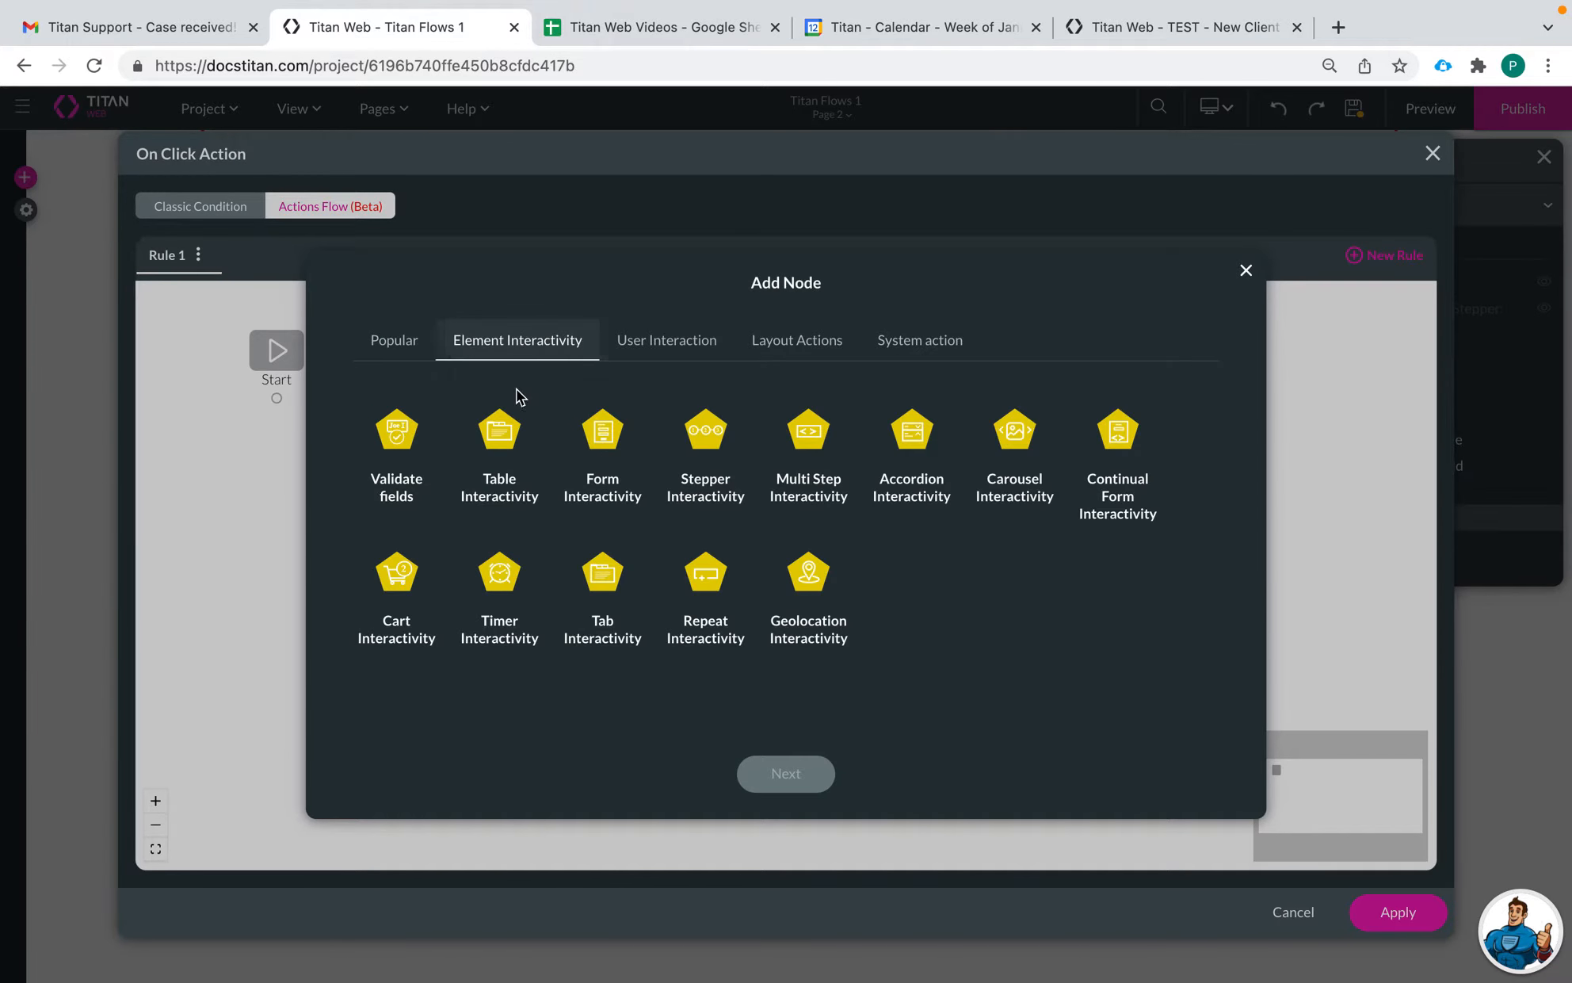
{"action": "left_click", "coordinate": [499, 432]}
{"action": "left_click", "coordinate": [785, 771]}
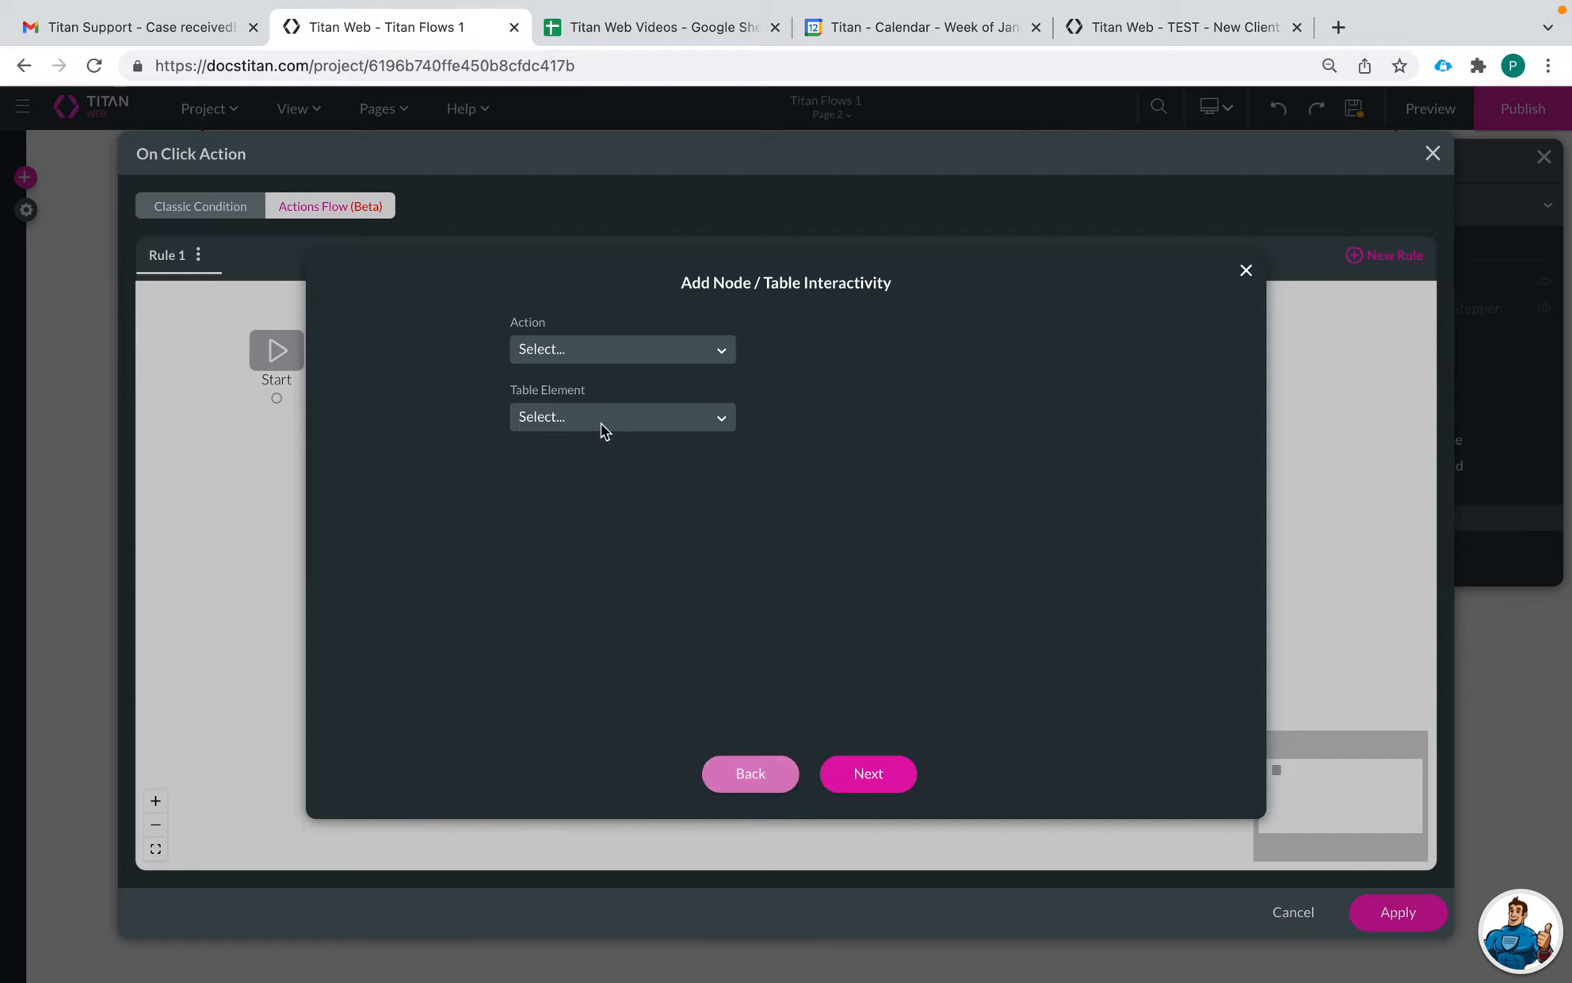
Step: Set the node's action to Collapse Column and its table element to PowerTable / Account Name
{"action": "left_click", "coordinate": [591, 345]}
{"action": "scroll", "coordinate": [626, 539], "scroll_direction": "down", "scroll_amount": 2}
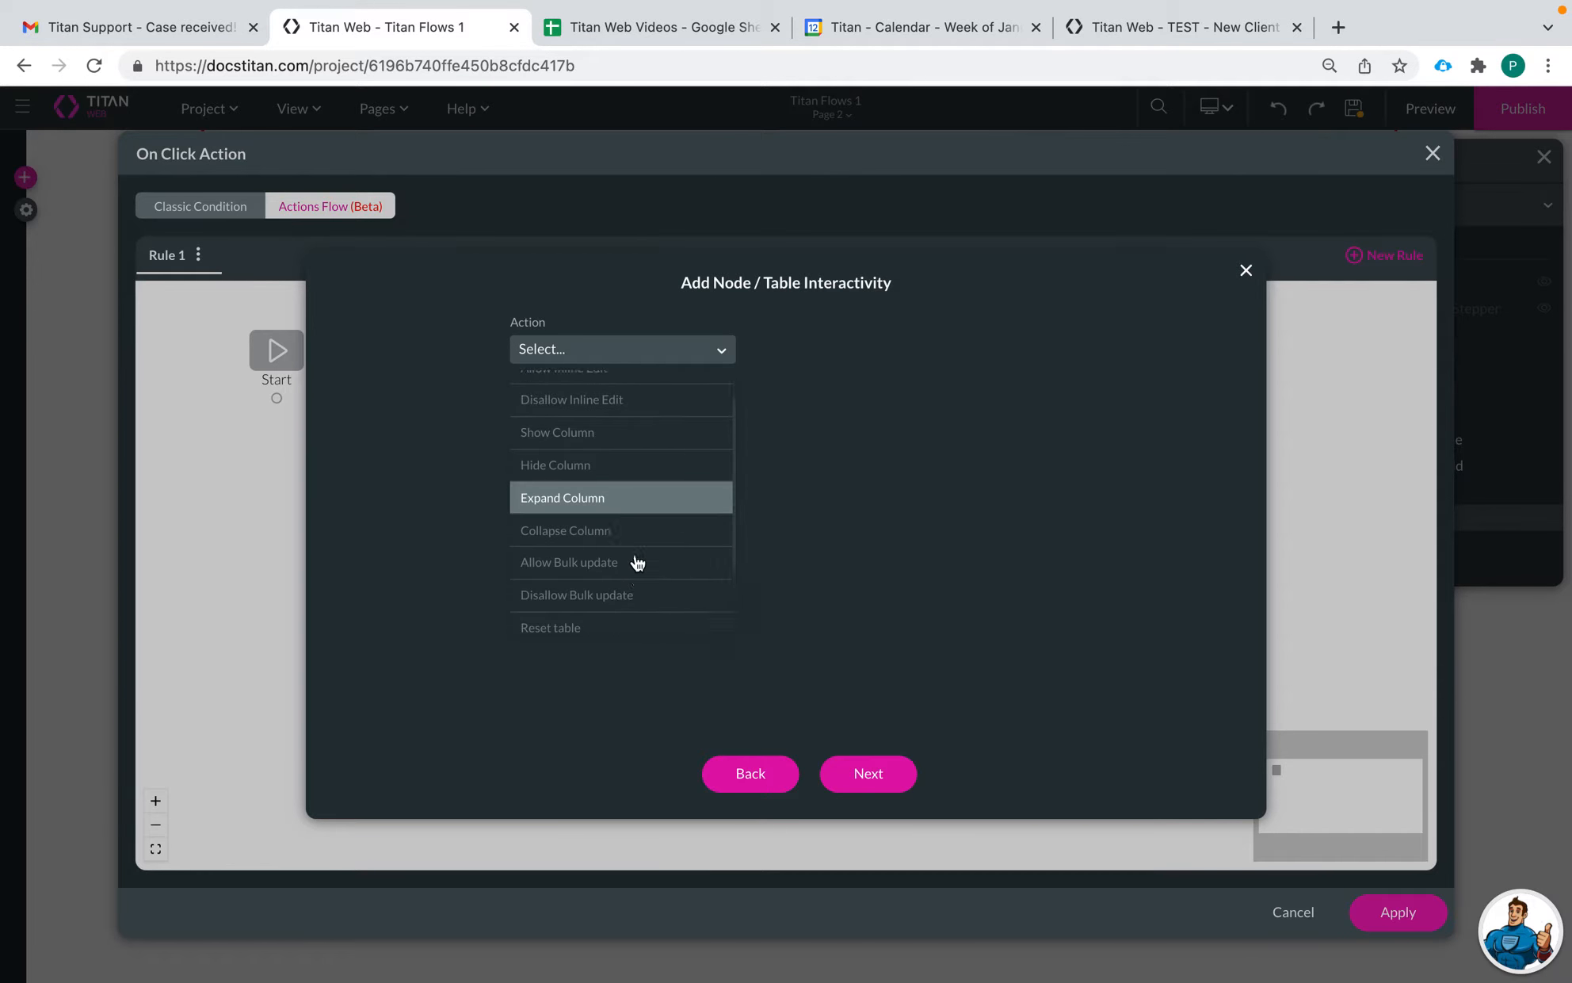
{"action": "left_click", "coordinate": [616, 513]}
{"action": "left_click", "coordinate": [612, 413]}
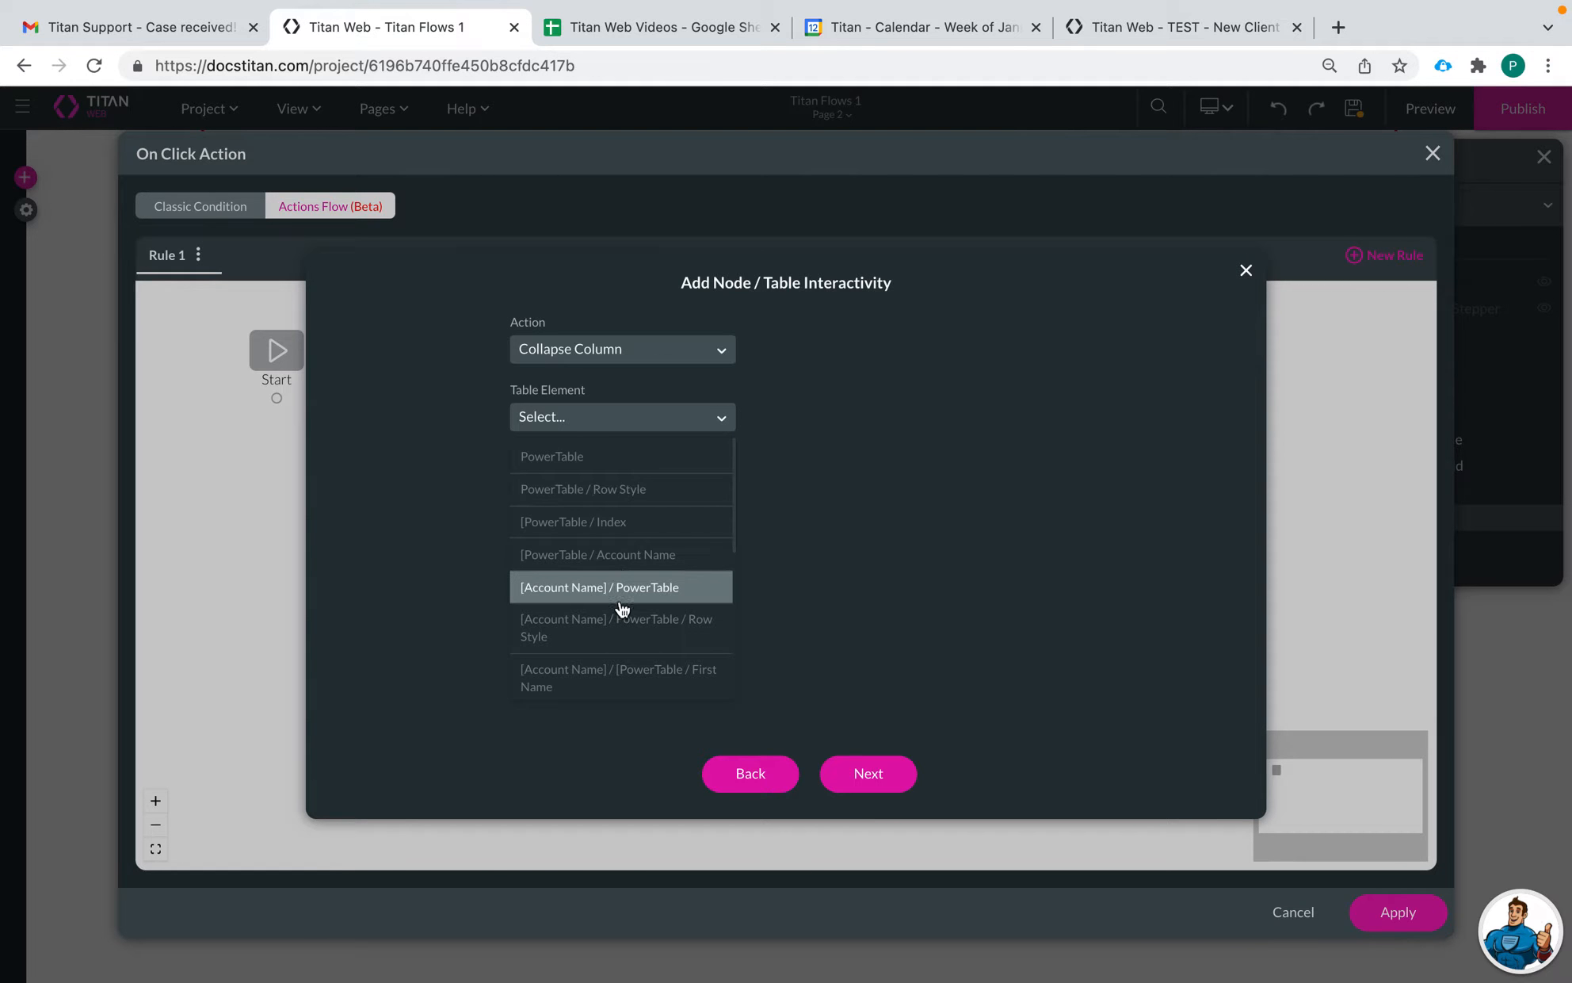
{"action": "left_click", "coordinate": [659, 565]}
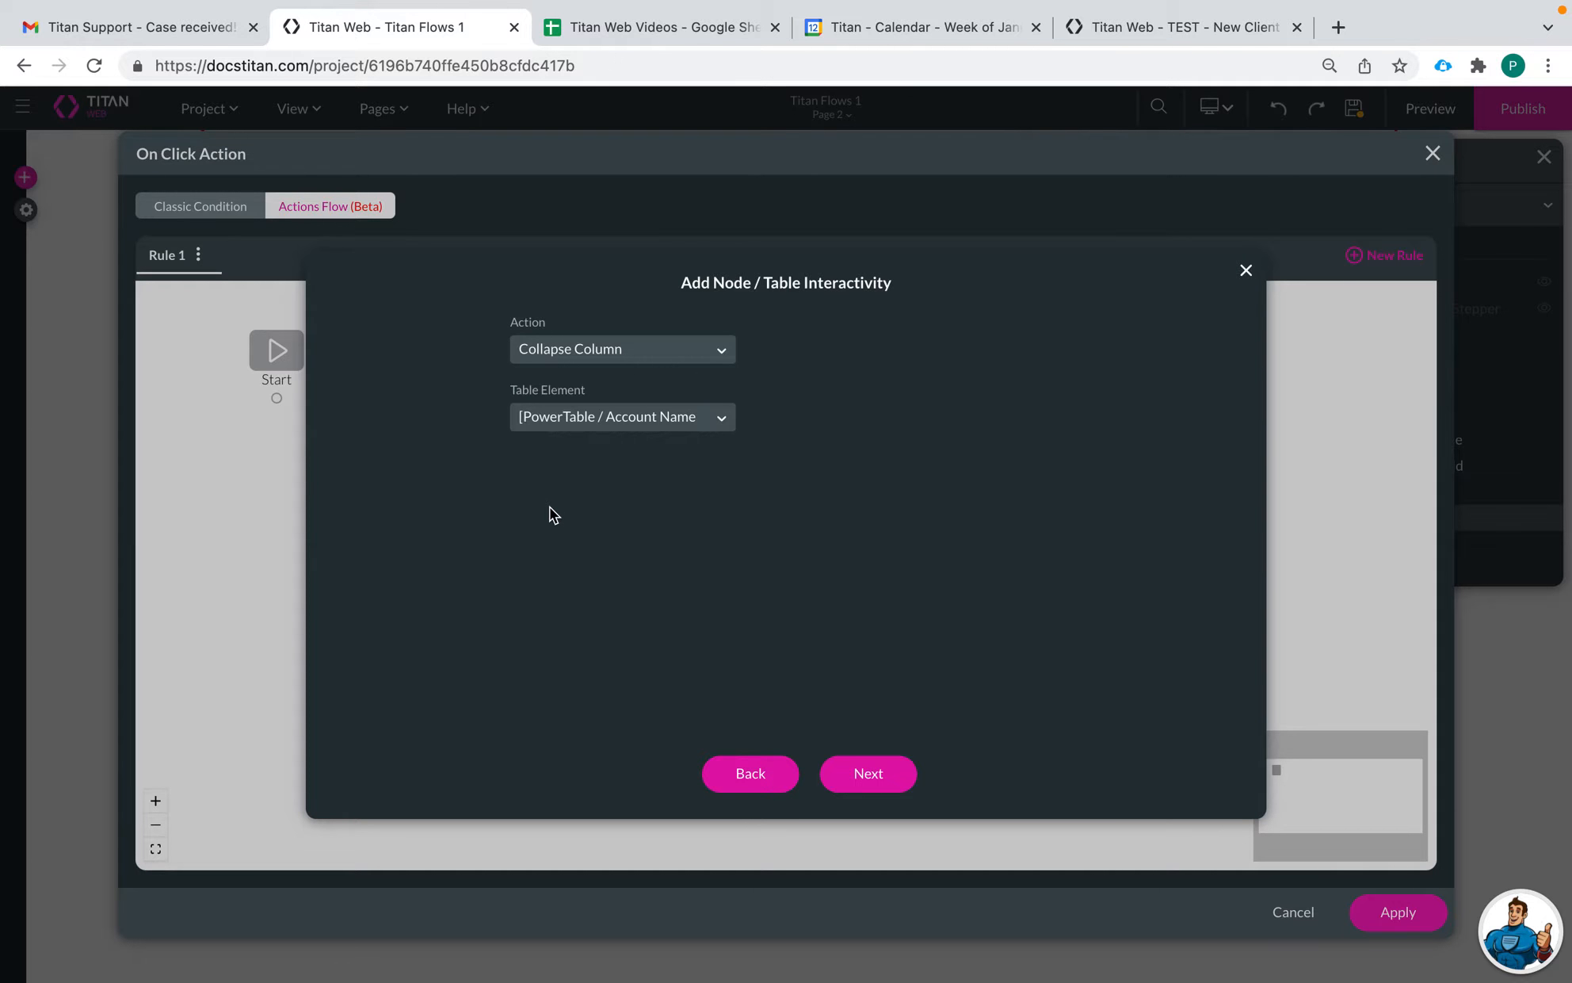
Step: Tag the node "collapse table", insert it into the flow, and apply the on-click action
{"action": "left_click", "coordinate": [868, 773]}
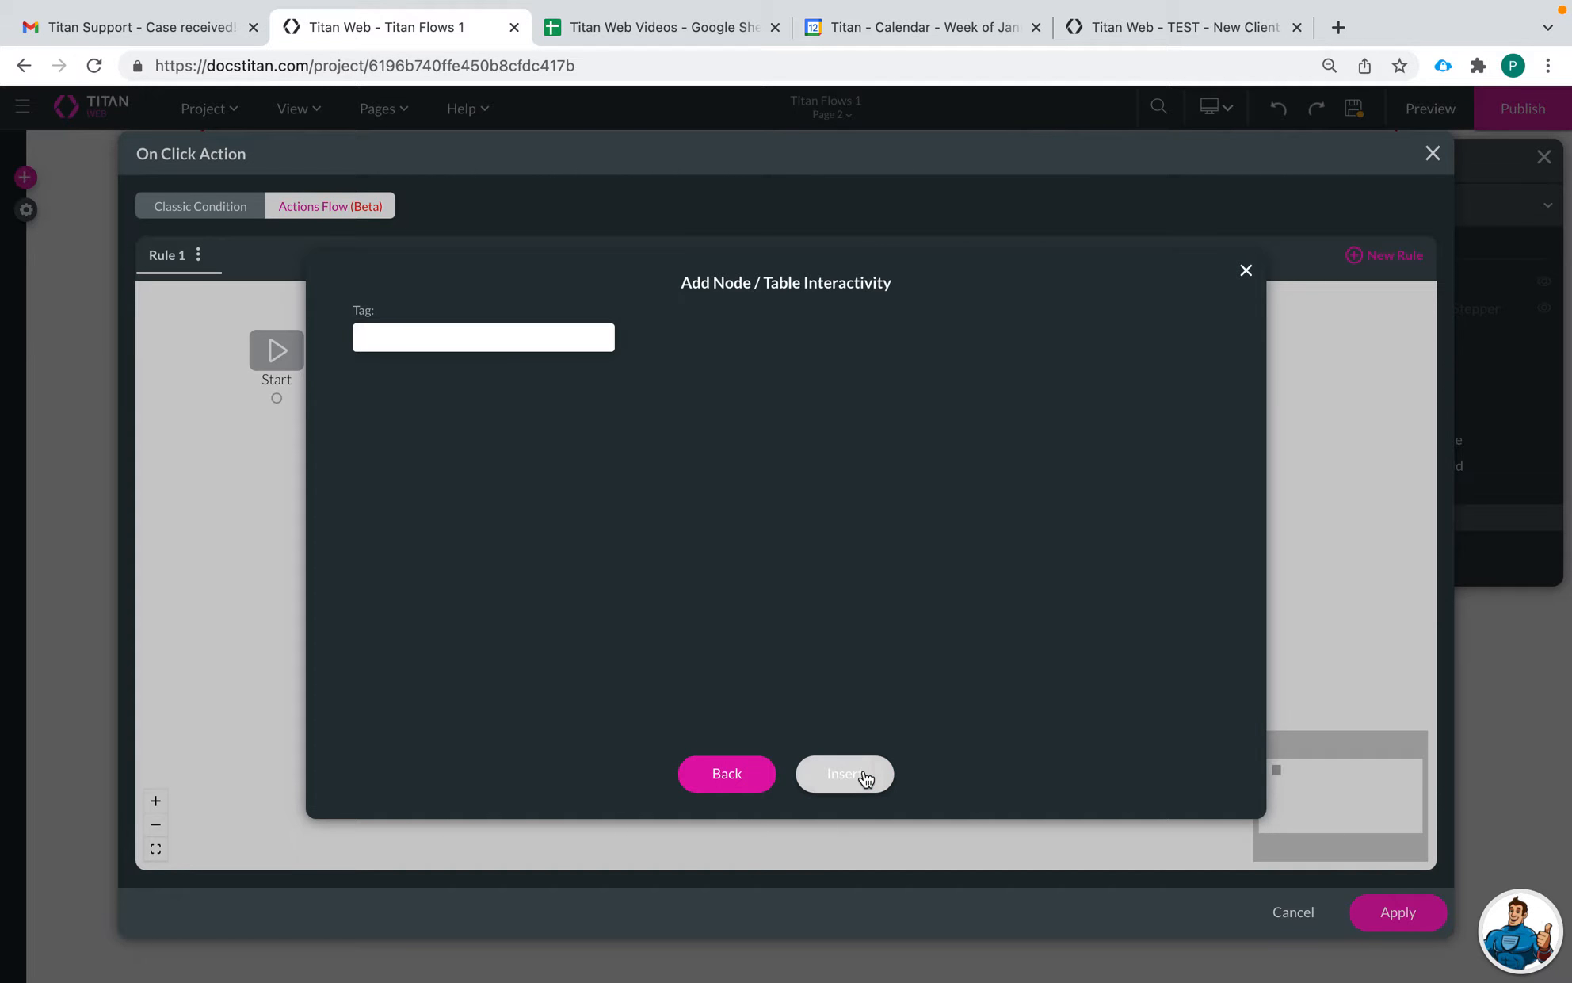
{"action": "left_click", "coordinate": [506, 334]}
{"action": "type", "text": "coll"}
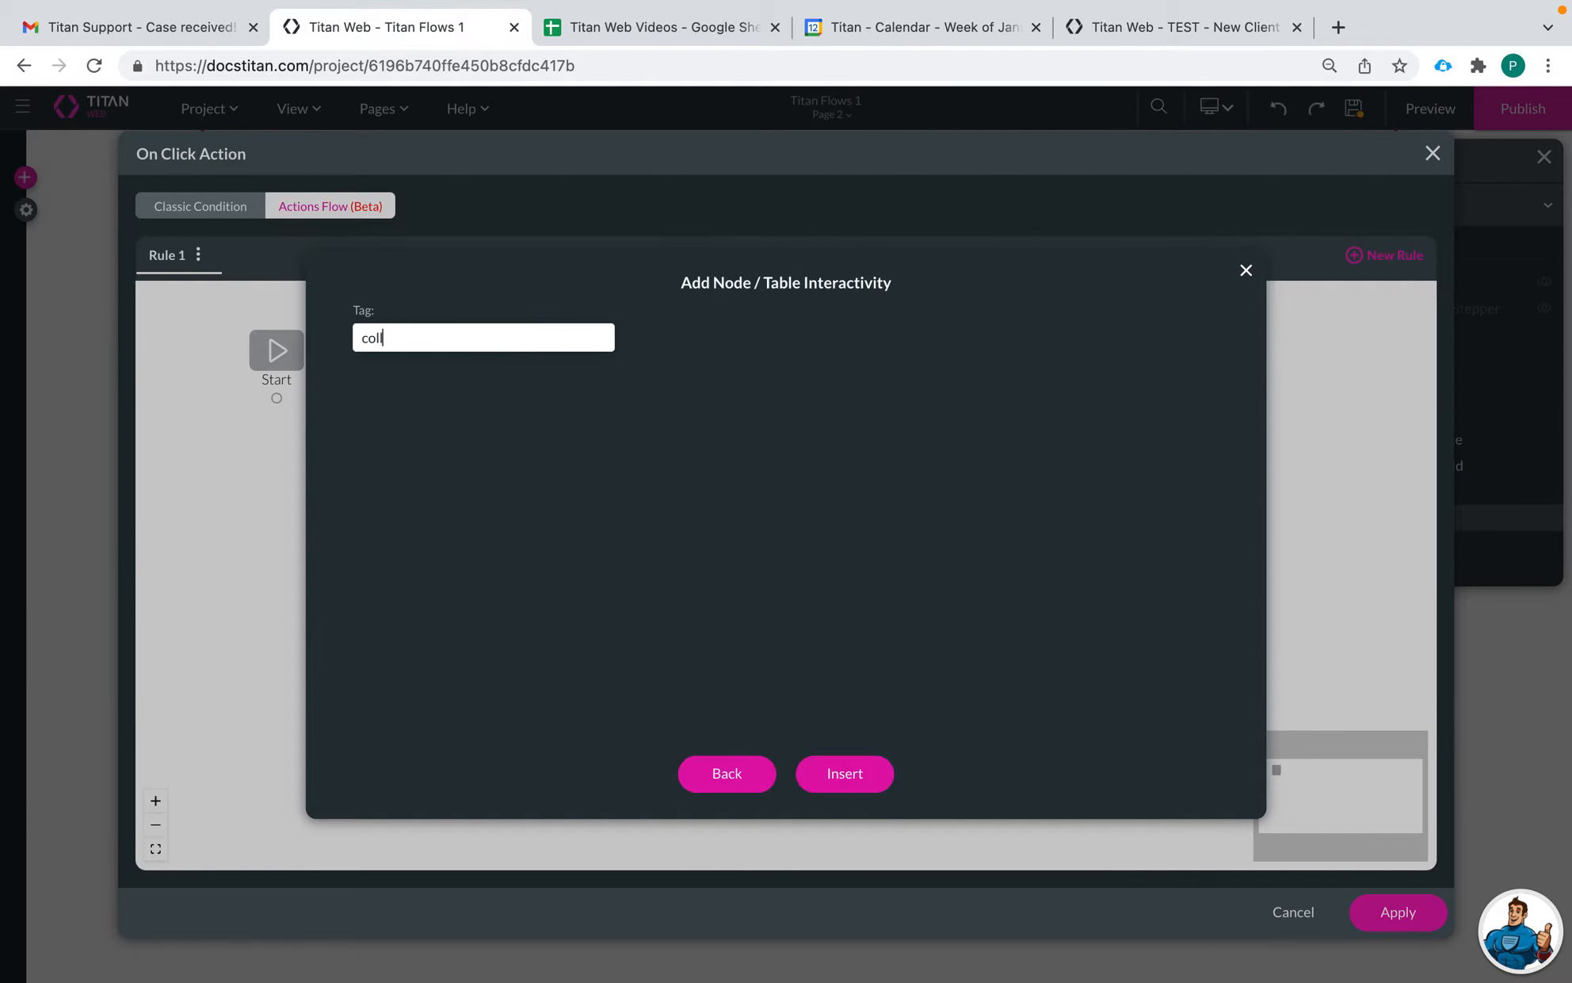
{"action": "type", "text": "apse table"}
{"action": "left_click", "coordinate": [845, 770]}
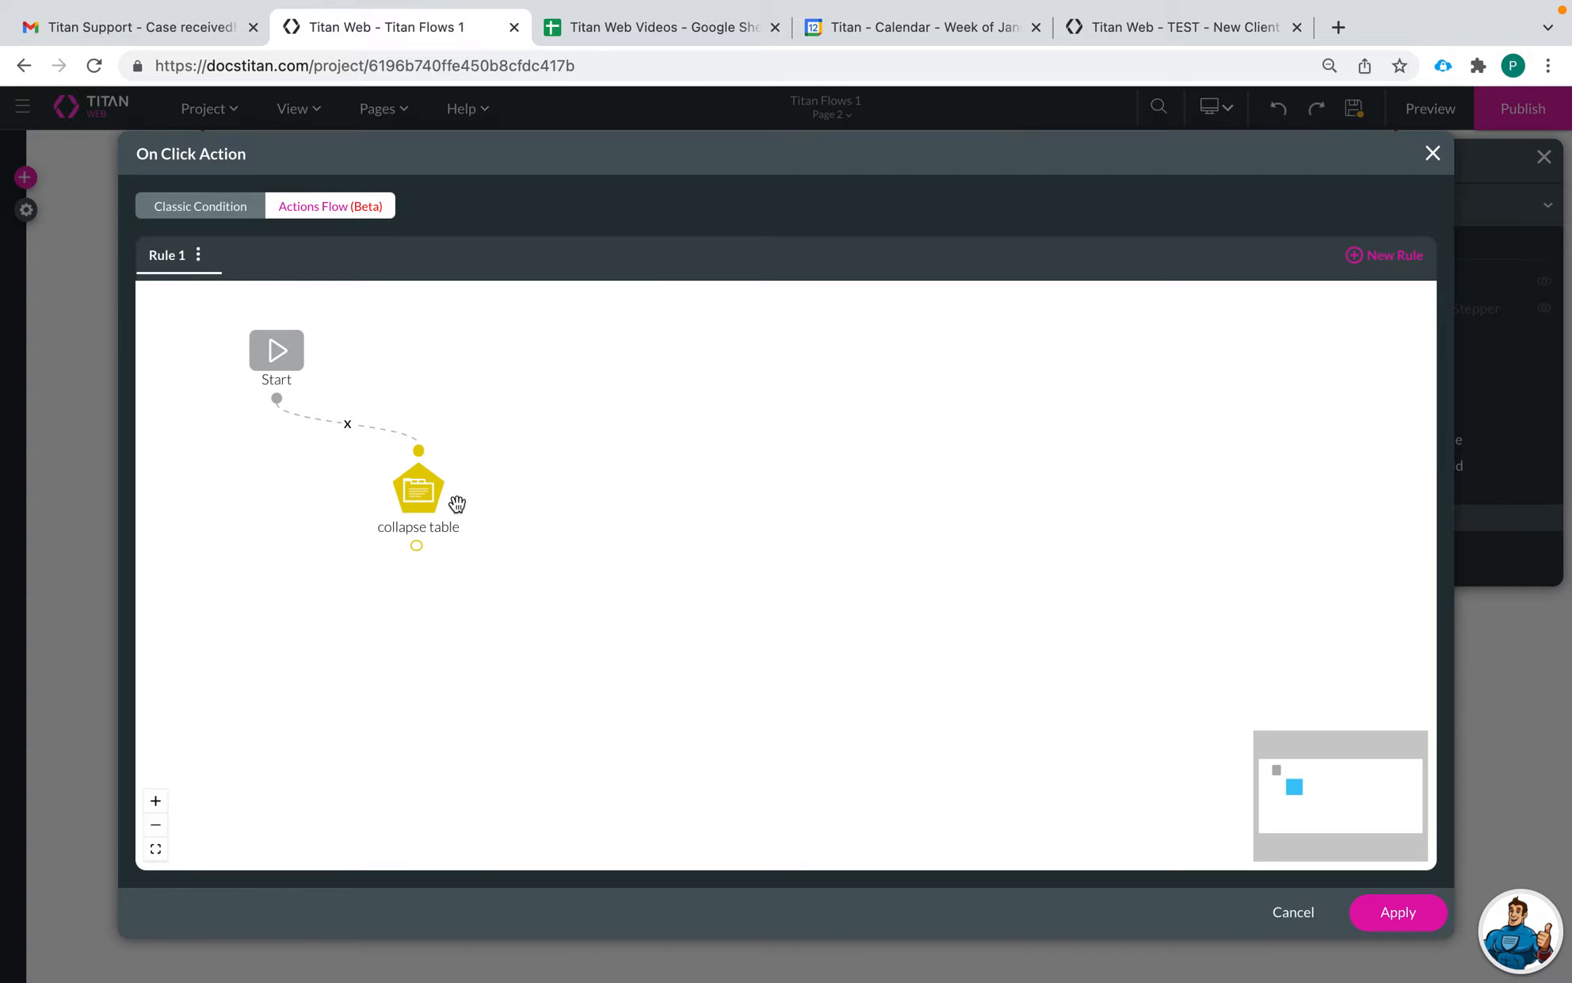
{"action": "left_click", "coordinate": [1396, 911]}
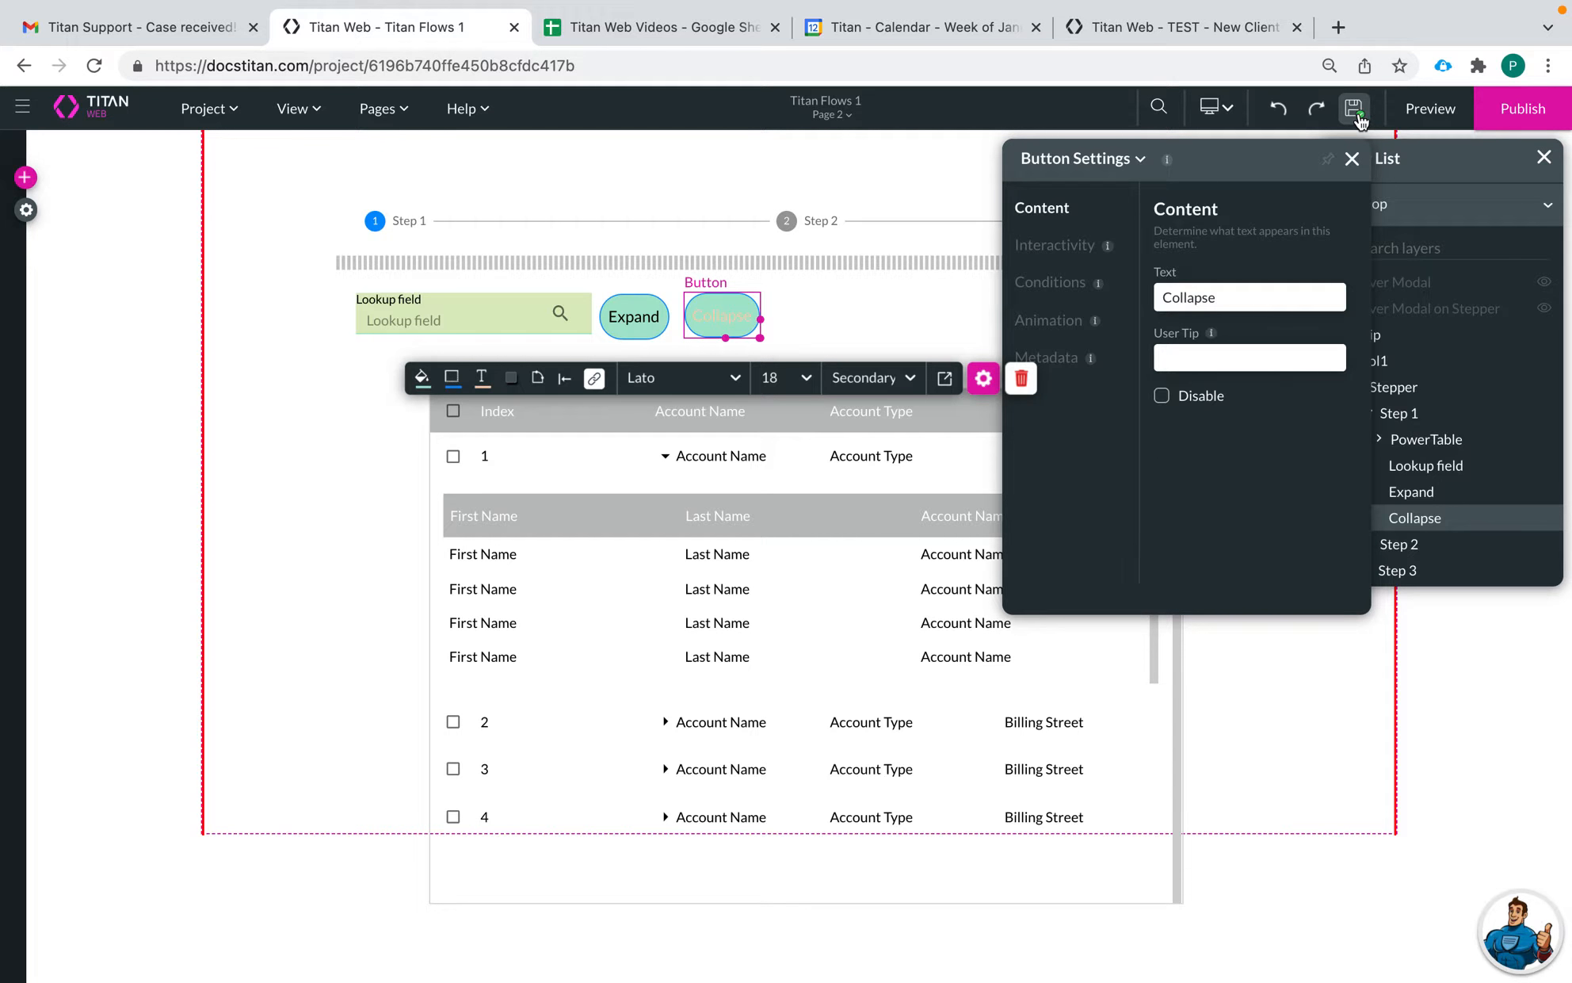
Step: Preview the project, search the lookup field for "mrs", pick the matching account, and expand its row
{"action": "left_click", "coordinate": [1436, 111]}
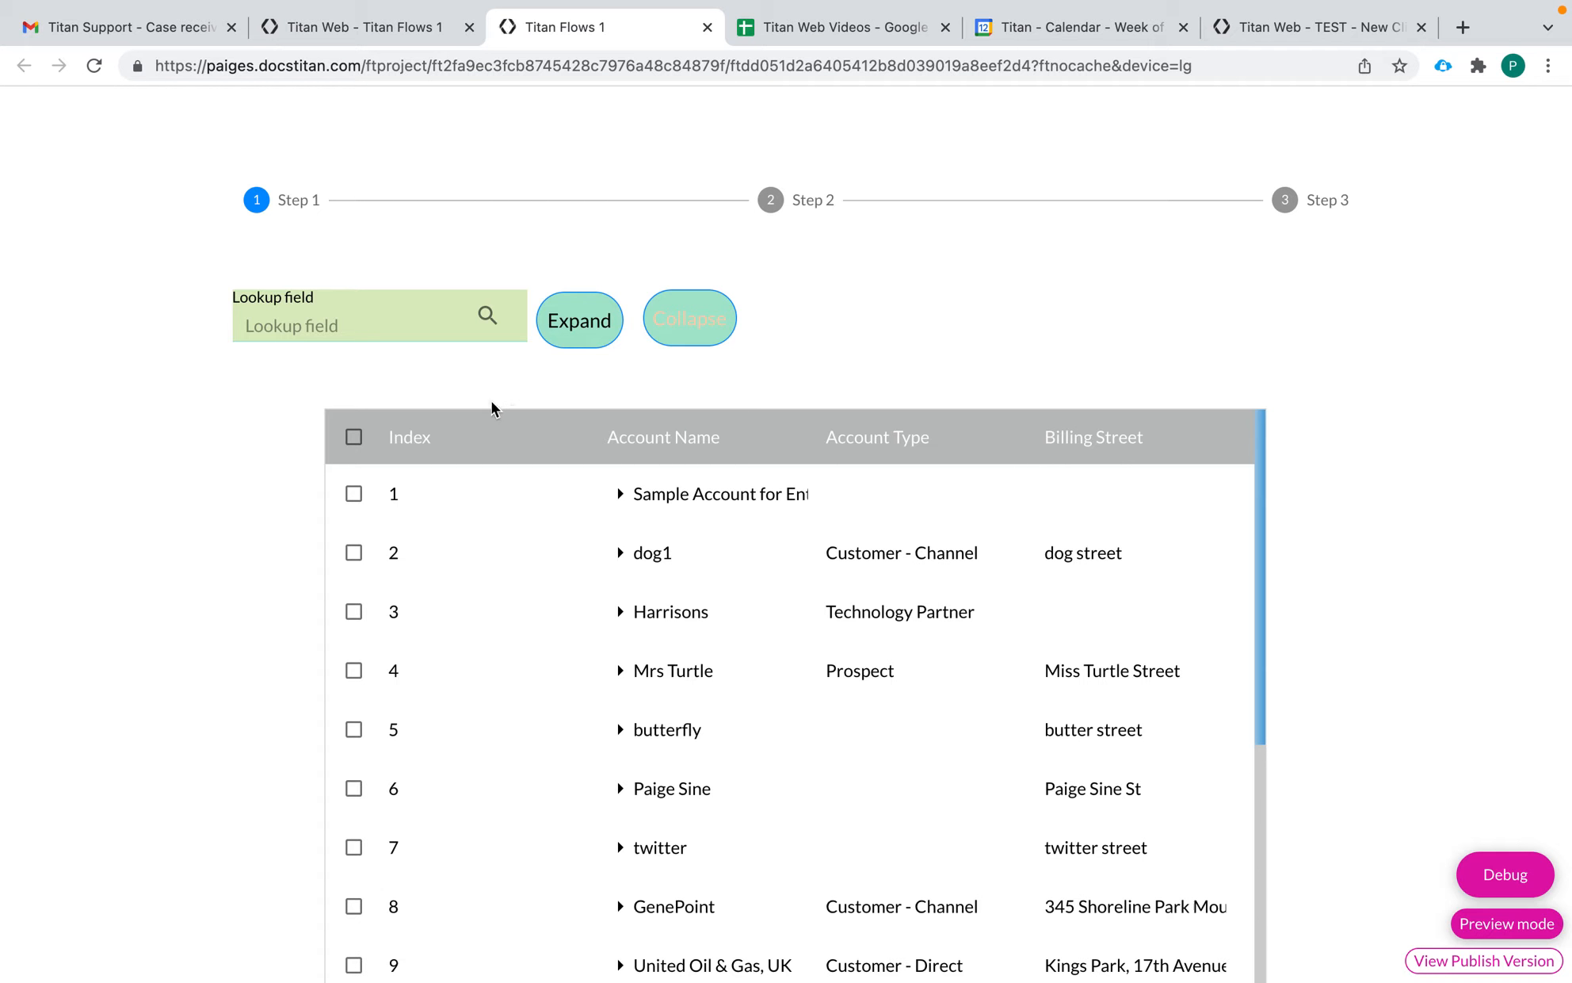
{"action": "left_click", "coordinate": [371, 323]}
{"action": "type", "text": "mrs"}
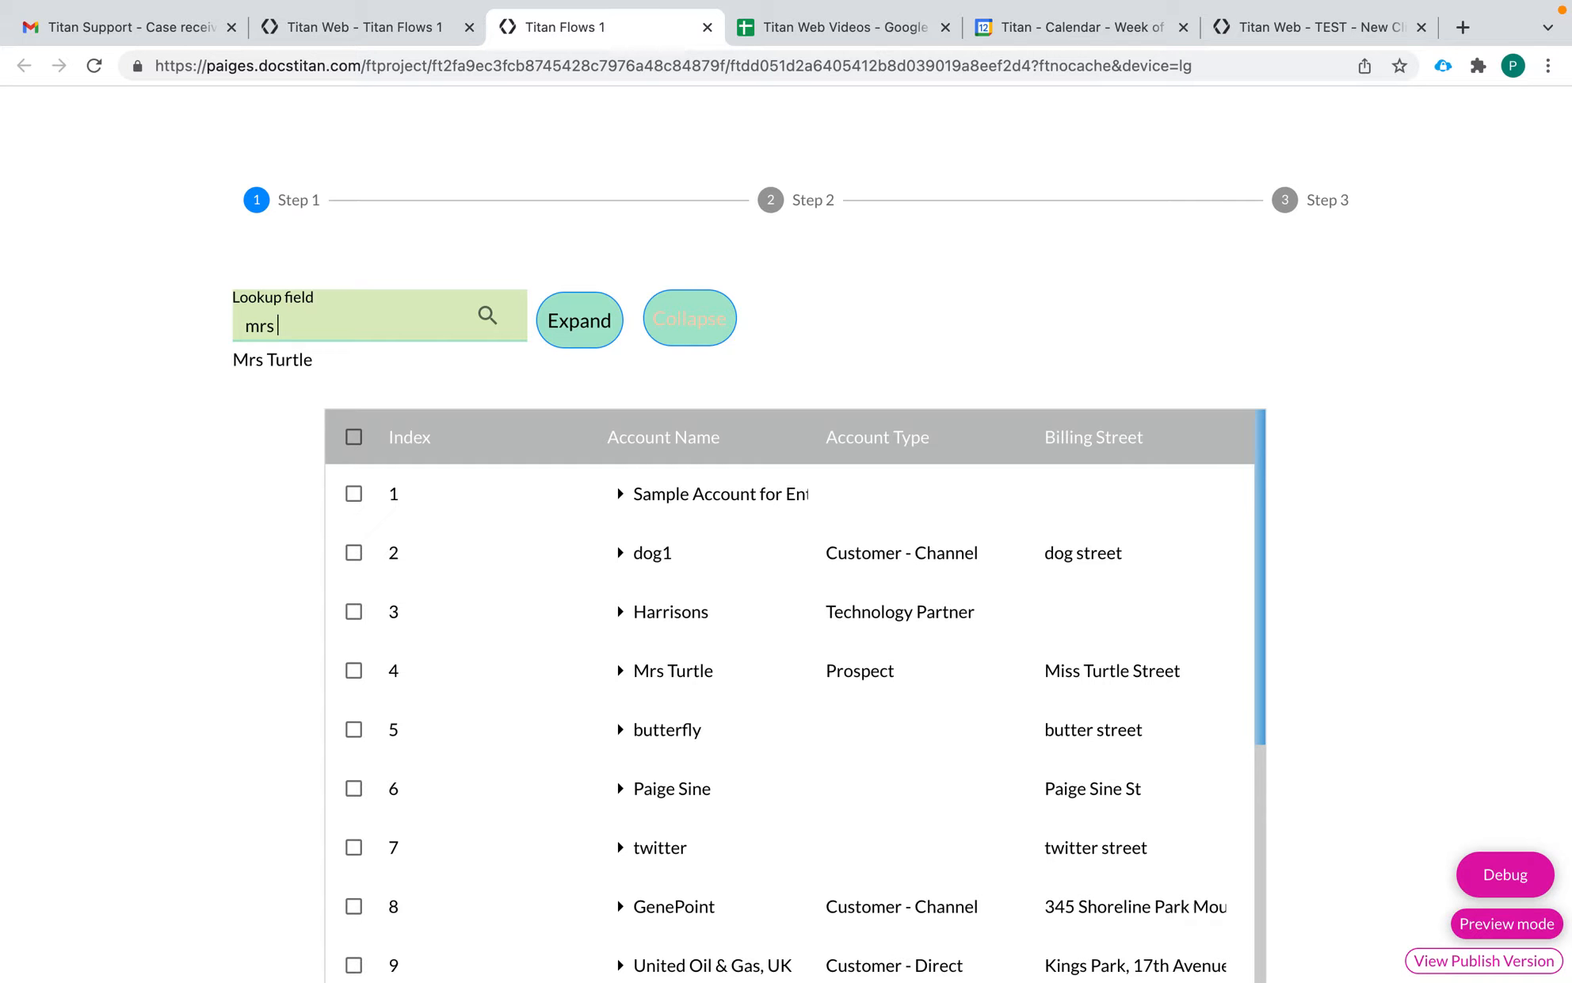
{"action": "left_click", "coordinate": [270, 358]}
{"action": "left_click", "coordinate": [570, 325]}
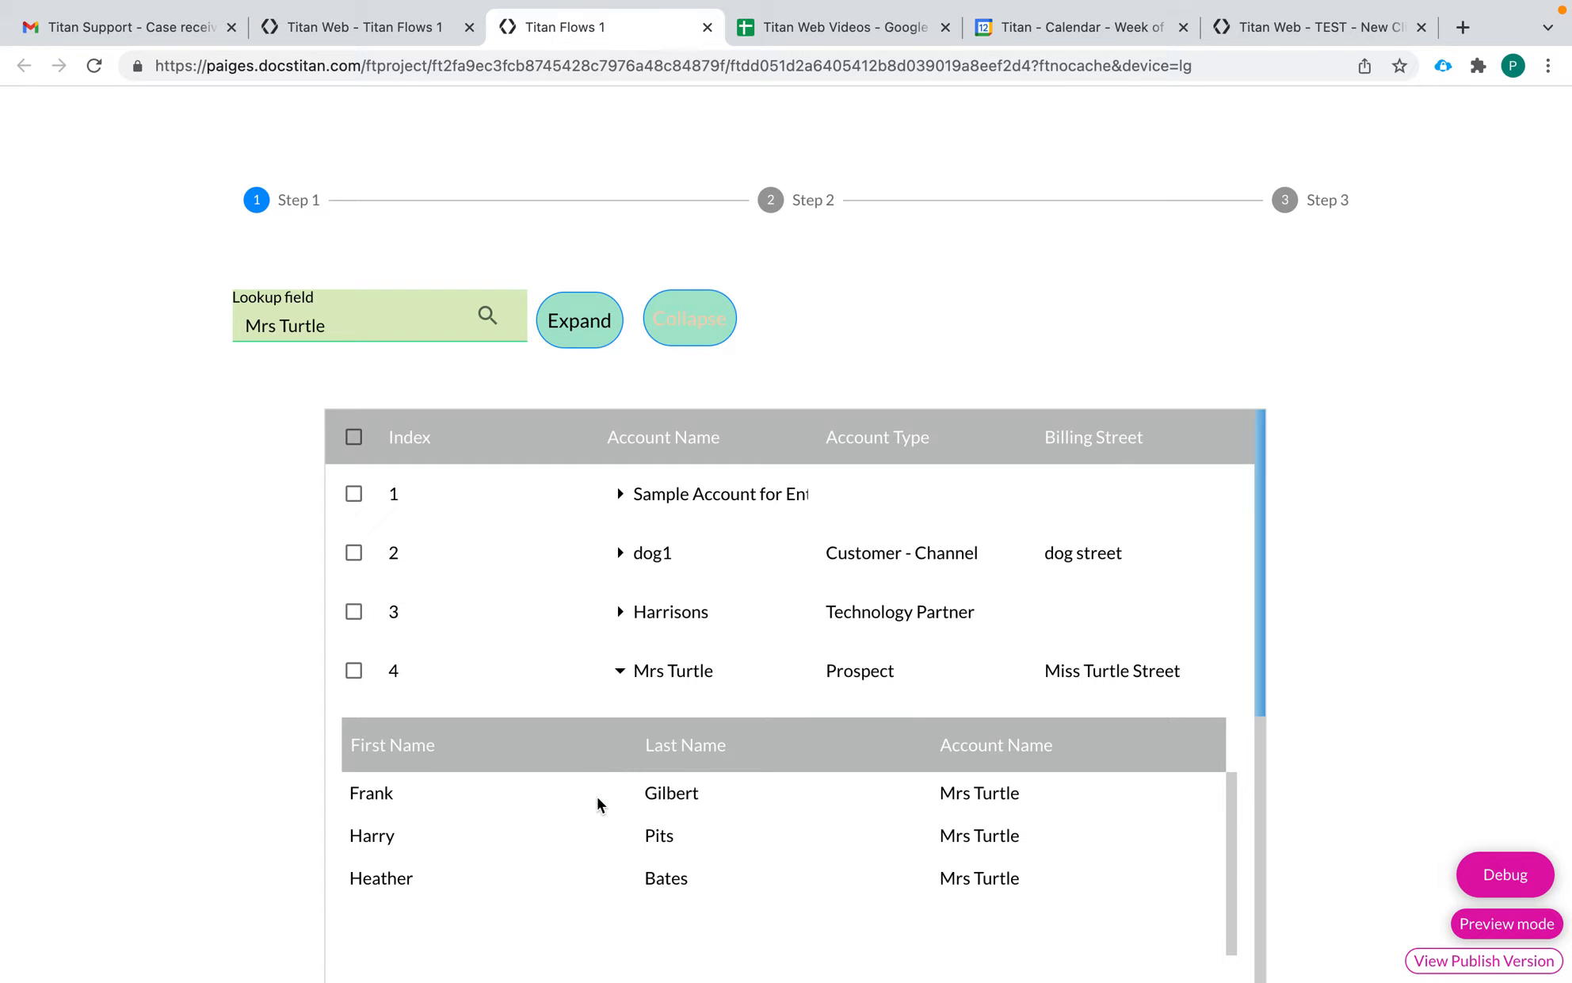
Step: Examine the nested contacts of the expanded account, and test the Collapse button on the table
{"action": "scroll", "coordinate": [674, 808], "scroll_direction": "down", "scroll_amount": 2}
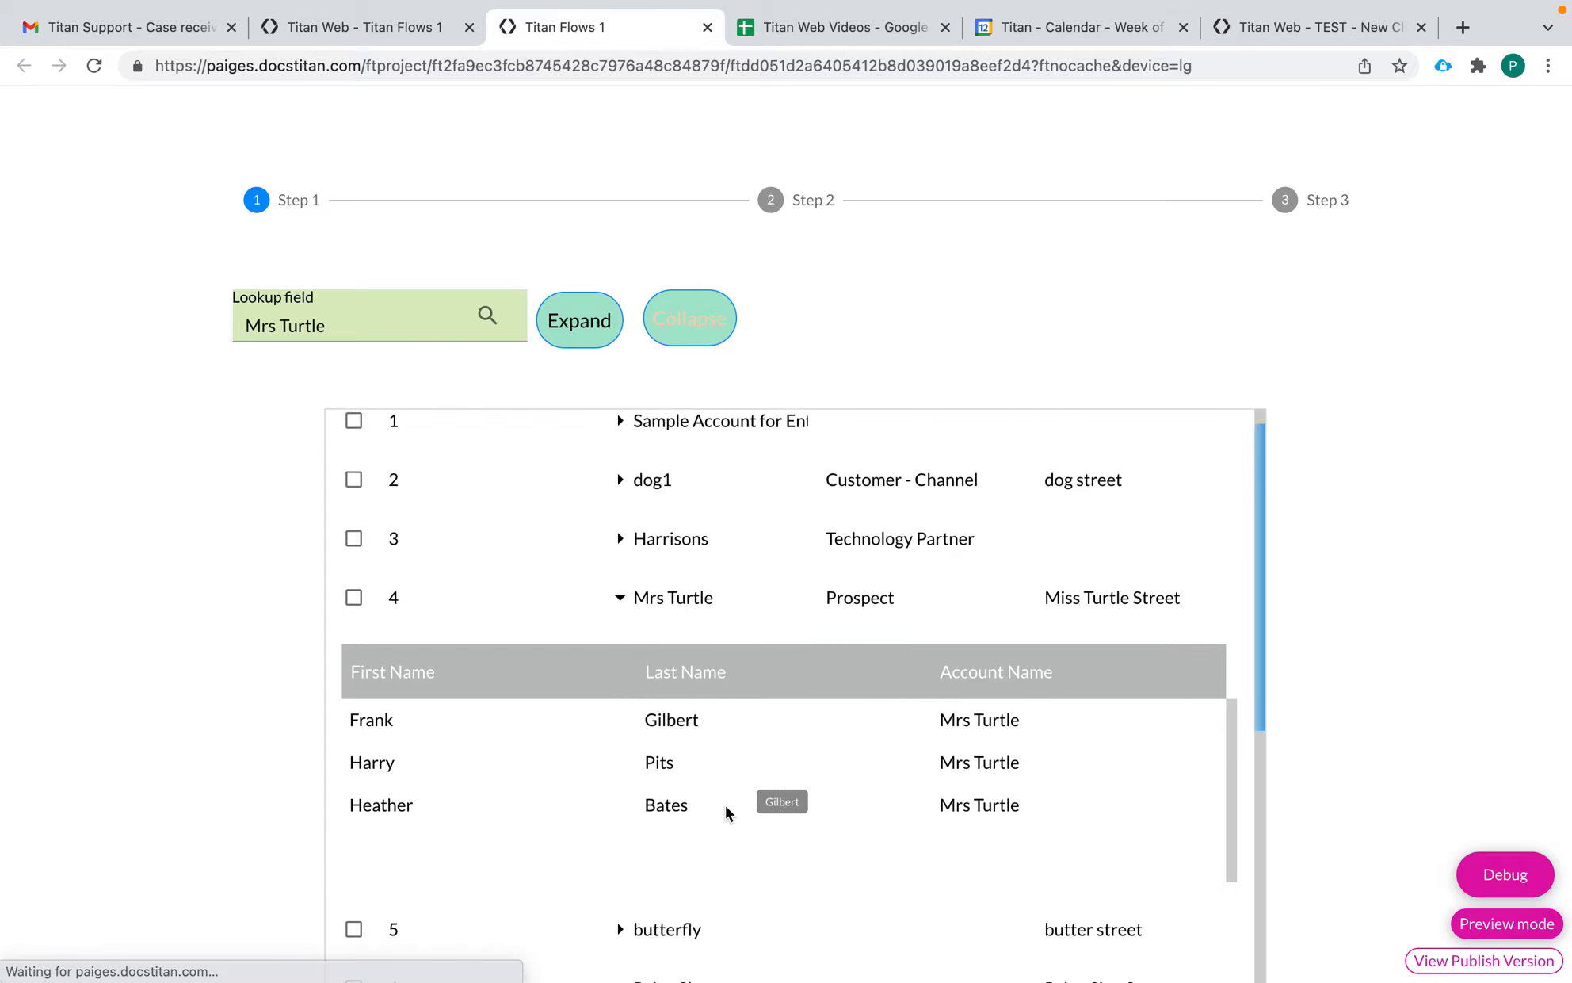
{"action": "left_click", "coordinate": [689, 342]}
{"action": "scroll", "coordinate": [605, 565], "scroll_direction": "up", "scroll_amount": 2}
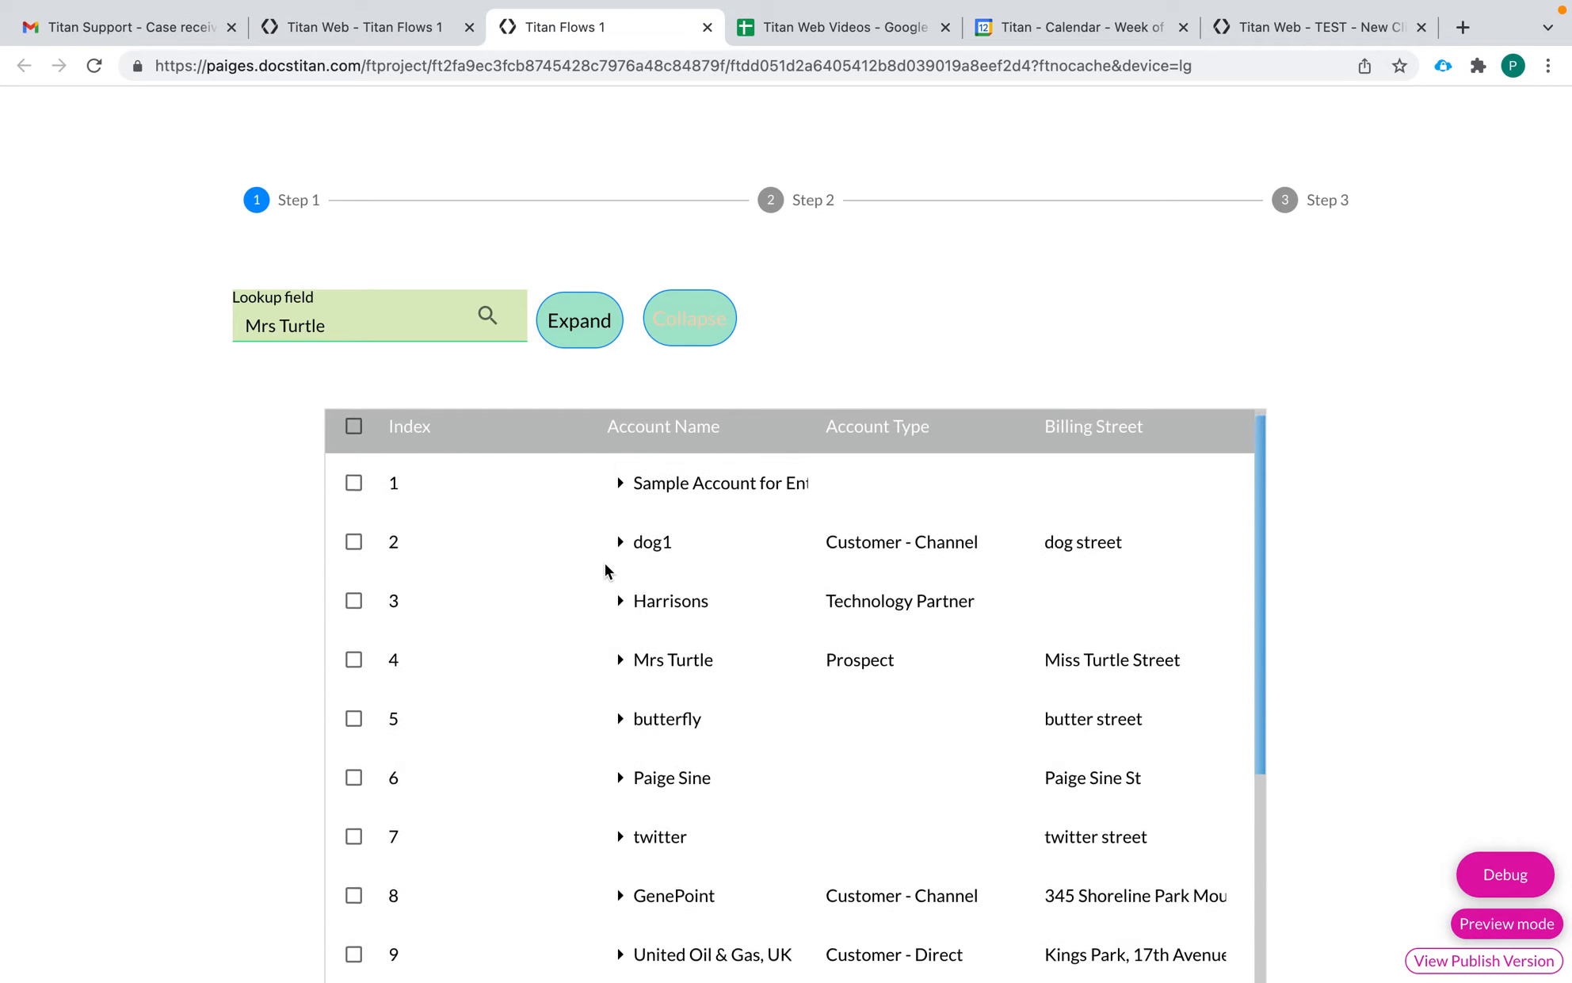
{"action": "scroll", "coordinate": [636, 678], "scroll_direction": "down", "scroll_amount": 3}
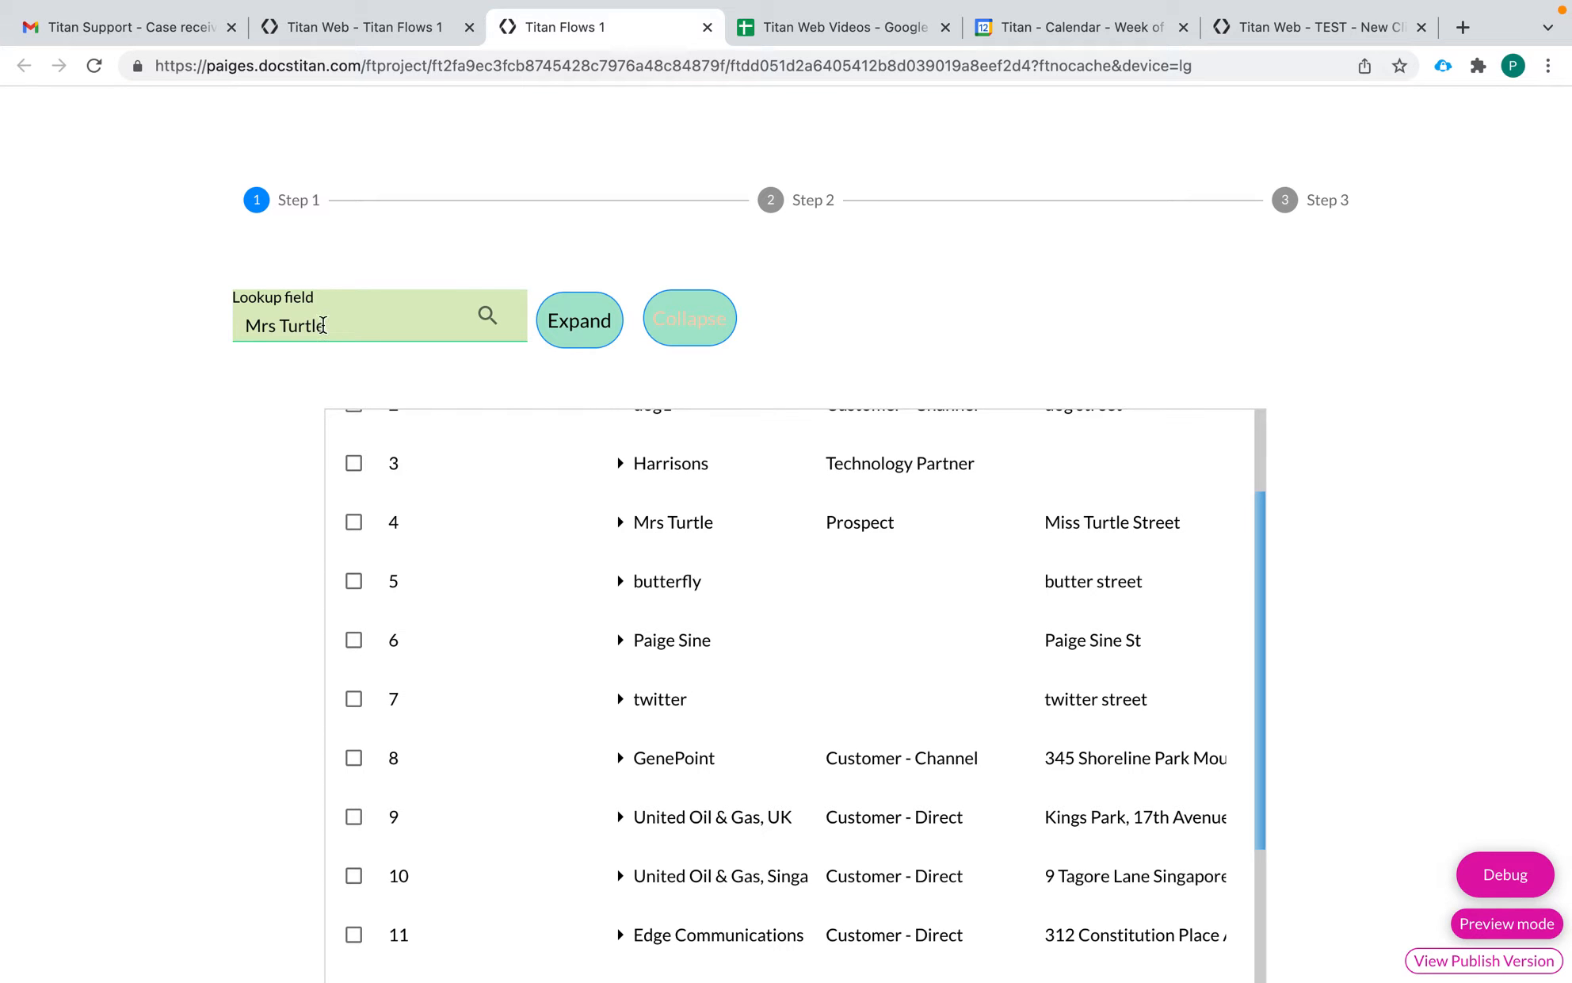
Step: Replace the lookup value with GenePoint by searching for "gene", and expand that account's row
{"action": "left_click", "coordinate": [363, 326]}
{"action": "key", "text": "BackSpace"}
{"action": "key", "text": "BackSpace"}
{"action": "key", "text": "BackSpace"}
{"action": "key", "text": "BackSpace"}
{"action": "key", "text": "BackSpace"}
{"action": "type", "text": "gene"}
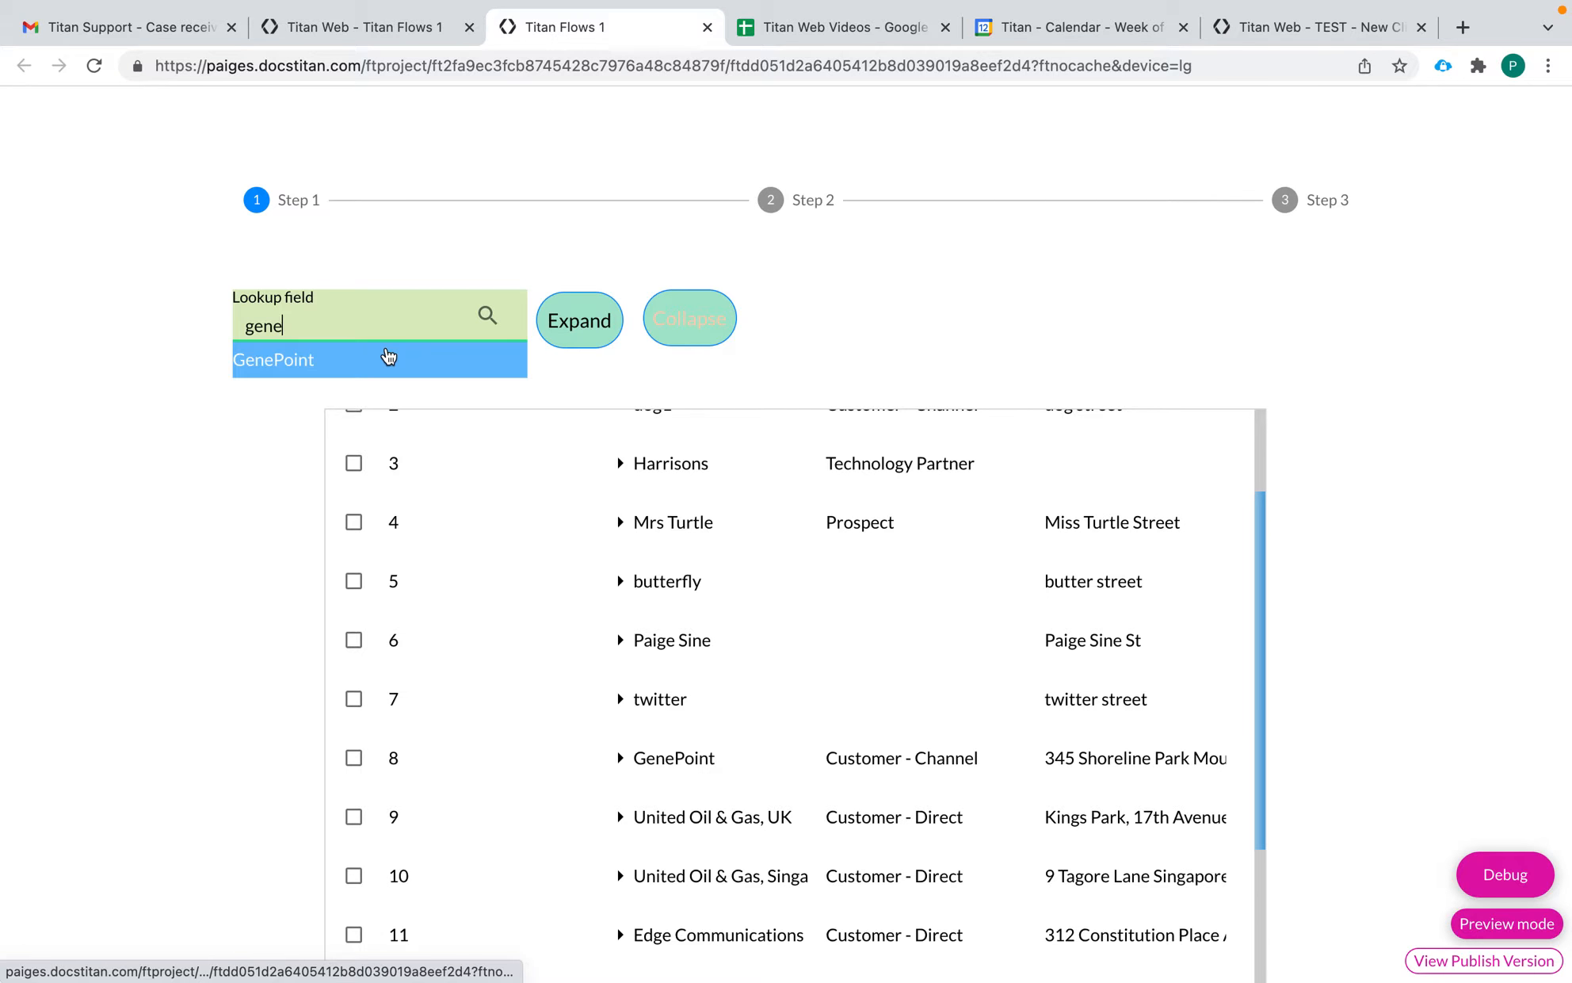
{"action": "left_click", "coordinate": [387, 360]}
{"action": "left_click", "coordinate": [572, 327]}
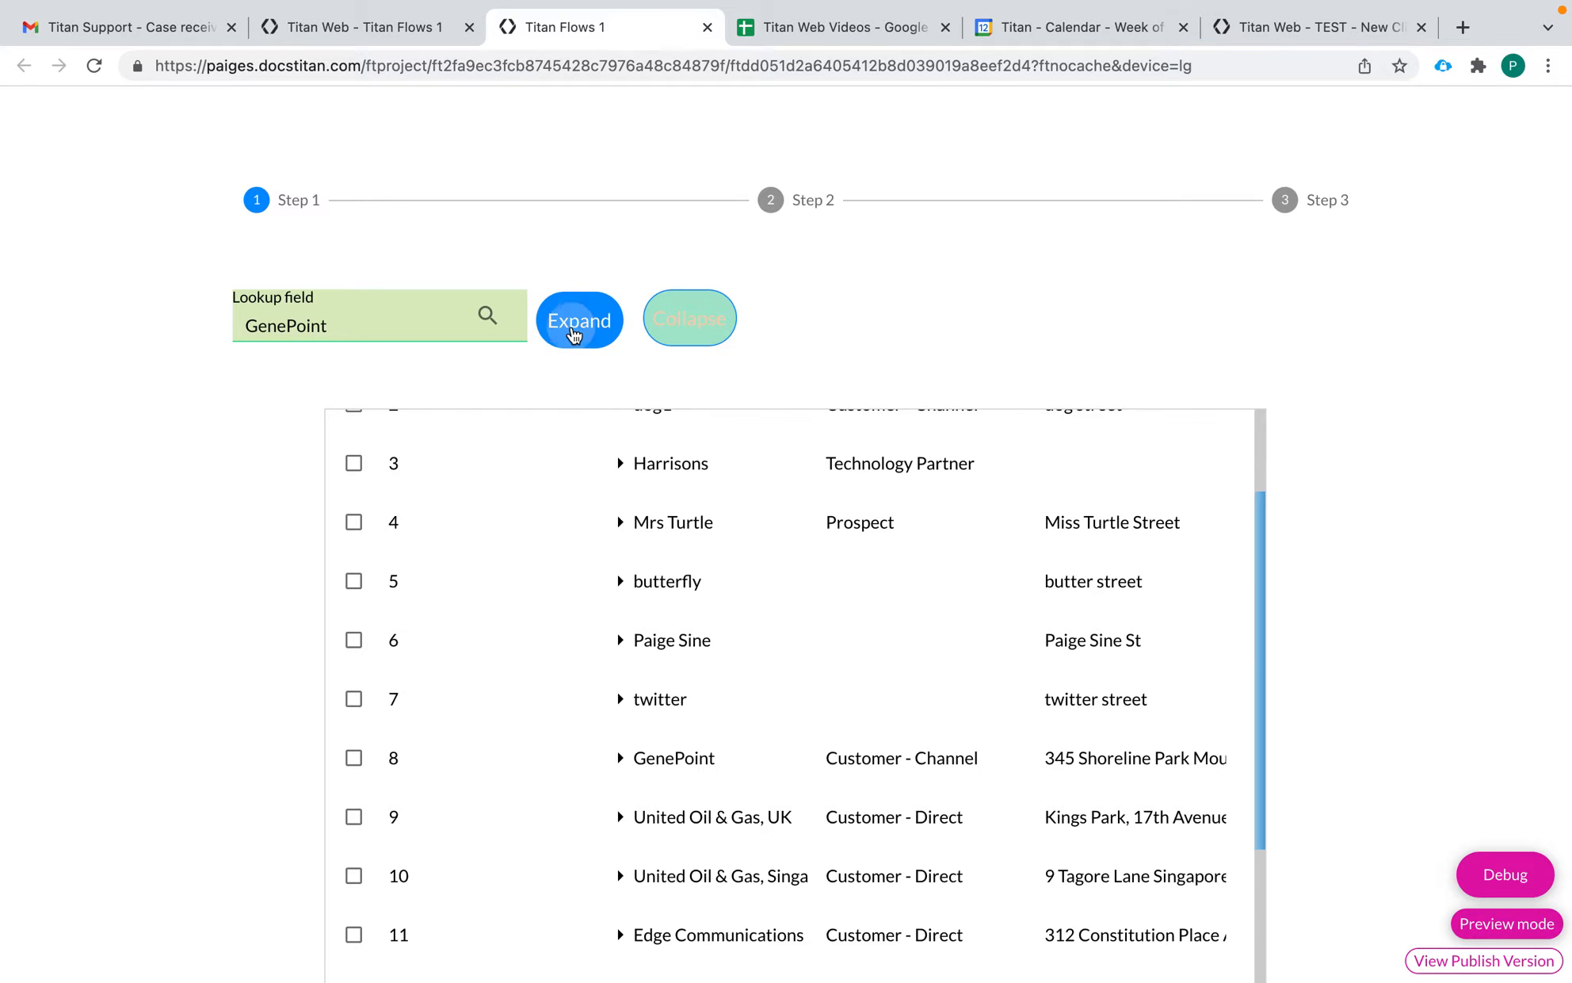
Step: Check GenePoint's nested contacts, collapse the table with the Collapse button, and close the preview
{"action": "scroll", "coordinate": [548, 594], "scroll_direction": "down", "scroll_amount": 3}
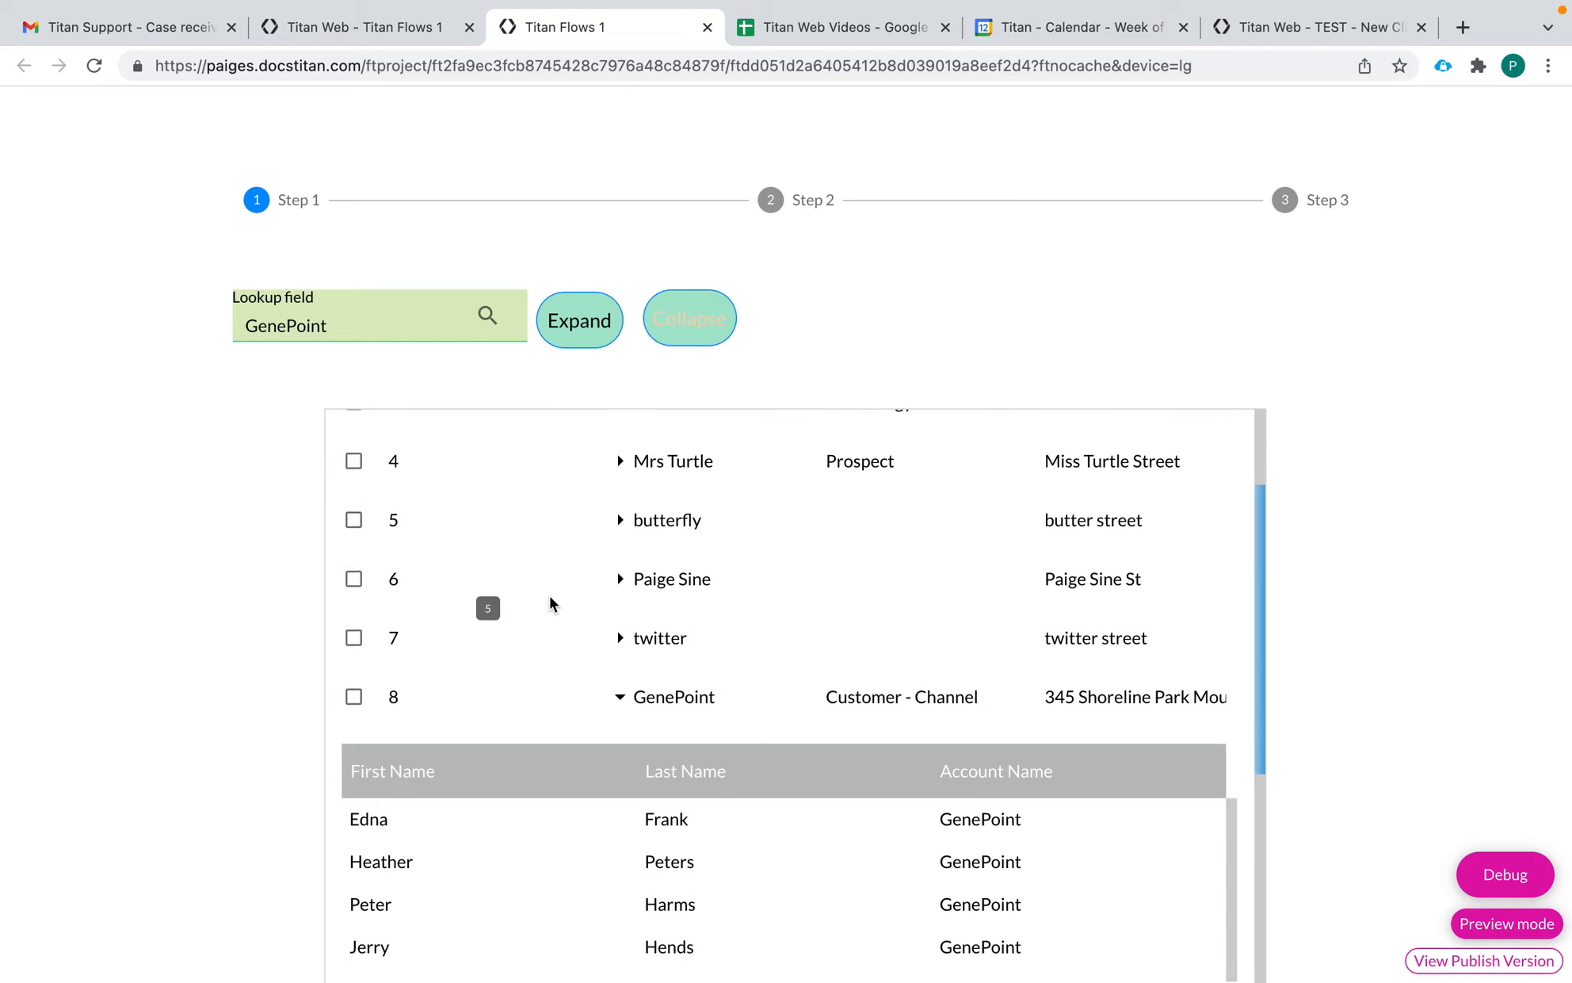
{"action": "left_click", "coordinate": [702, 337]}
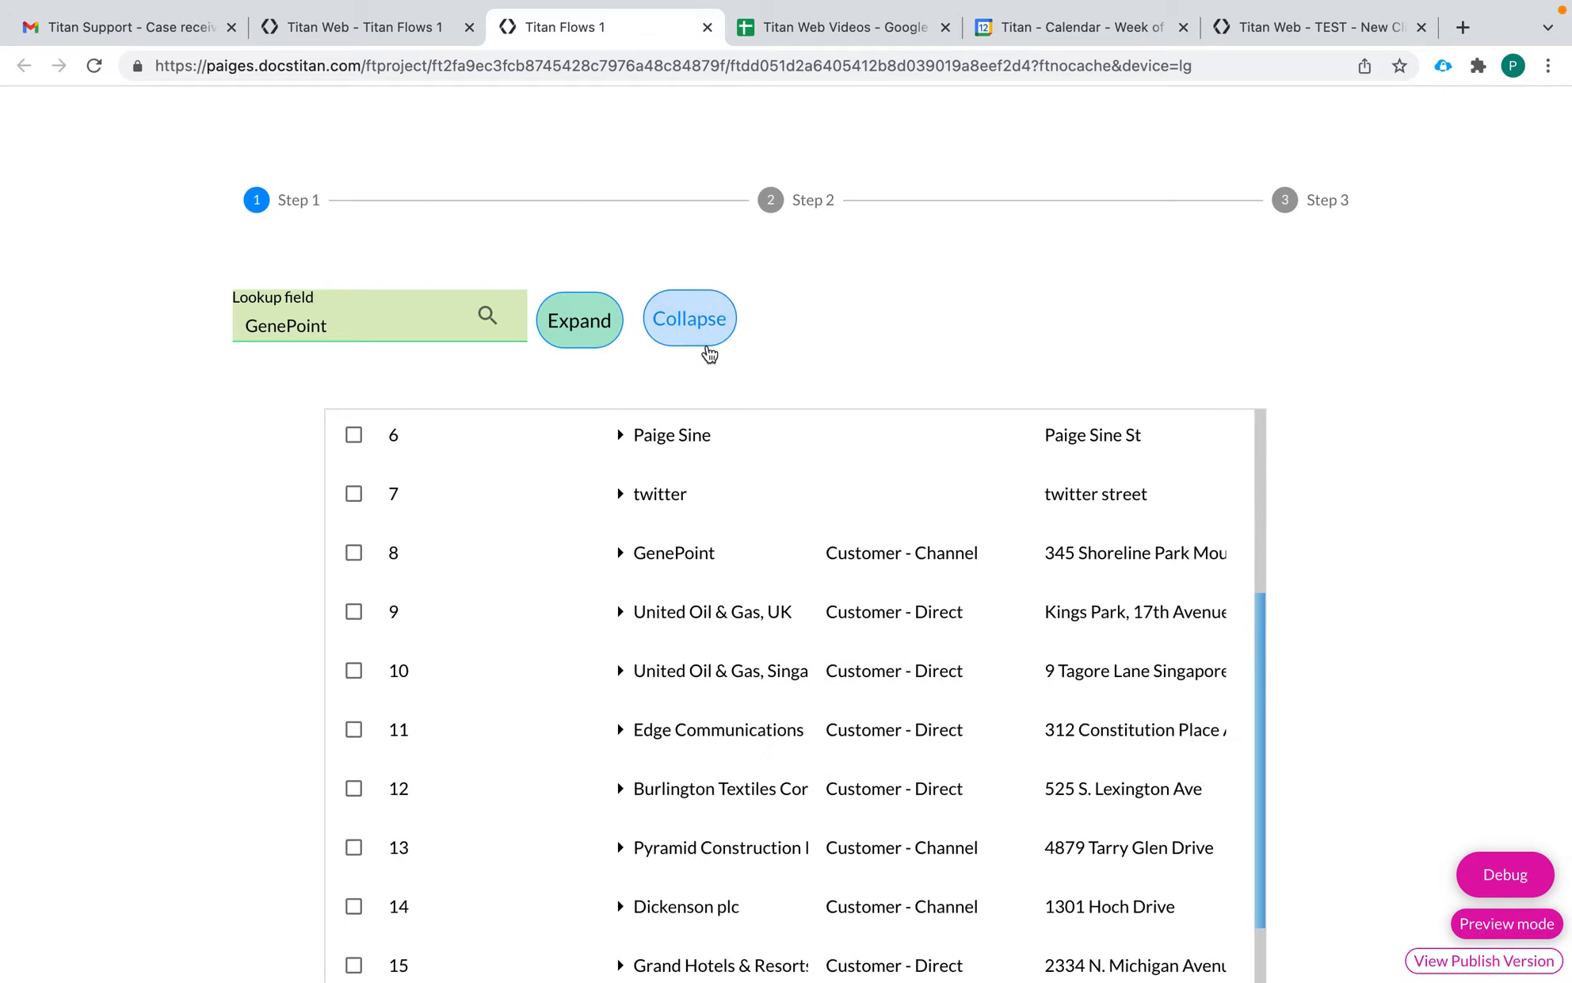
{"action": "scroll", "coordinate": [701, 590], "scroll_direction": "up", "scroll_amount": 5}
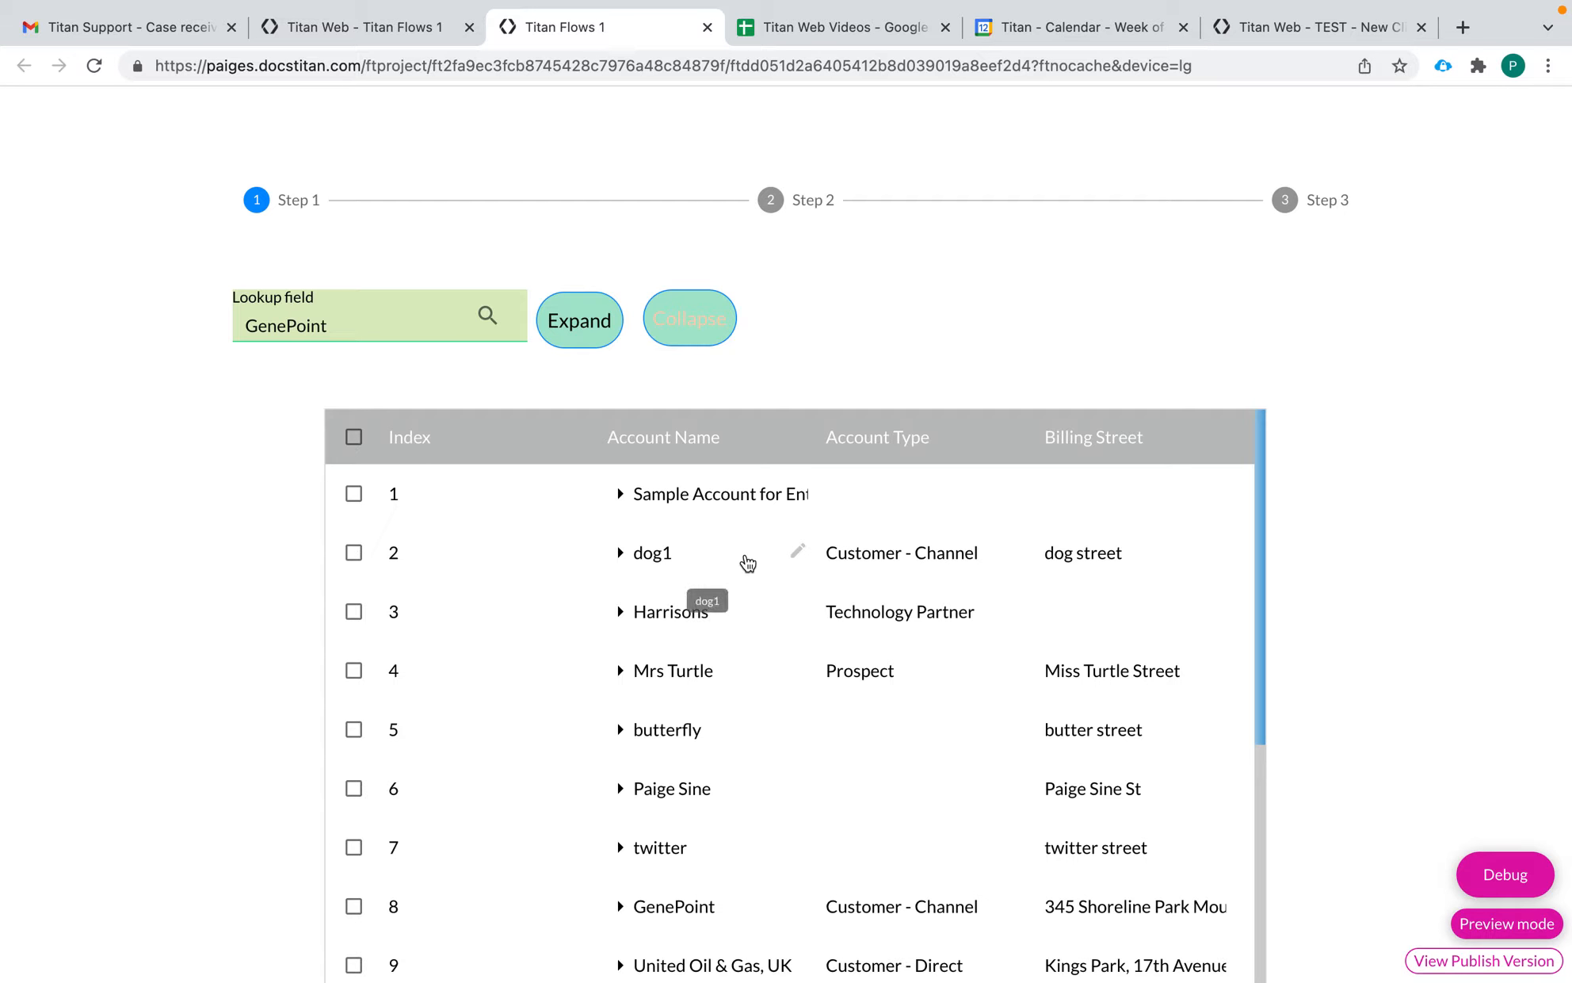
{"action": "left_click", "coordinate": [707, 27]}
Step: Delete the lookup field in Step 1 of the stepper together with its Salesforce mapping
{"action": "left_click", "coordinate": [485, 299]}
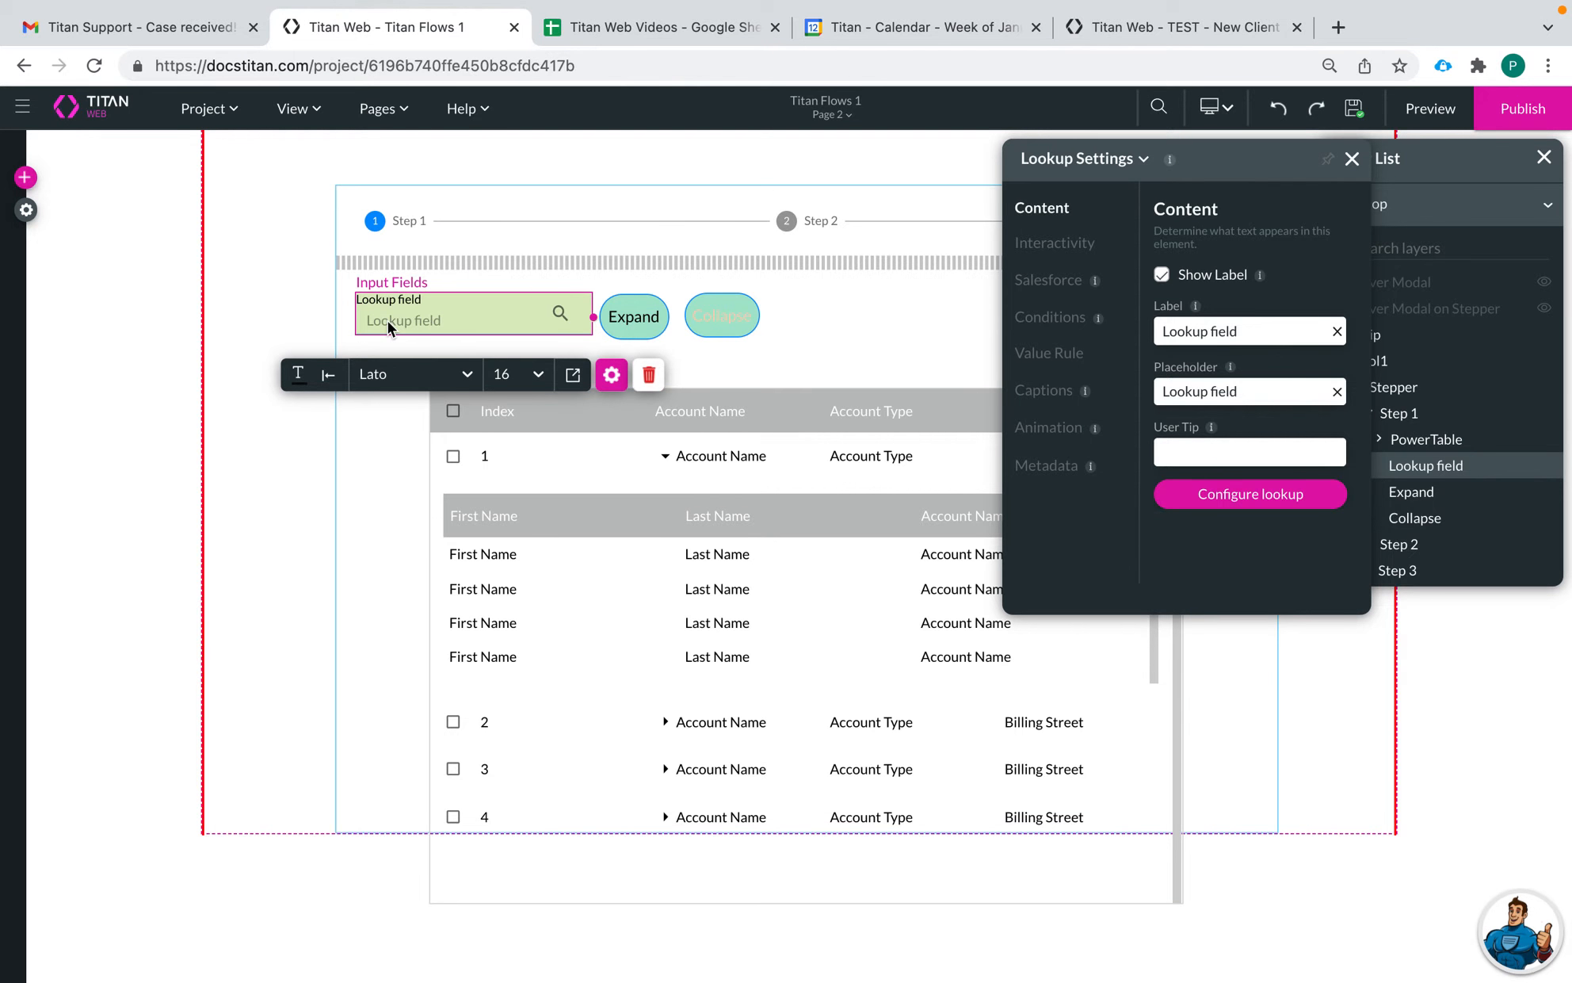
{"action": "left_click", "coordinate": [649, 377]}
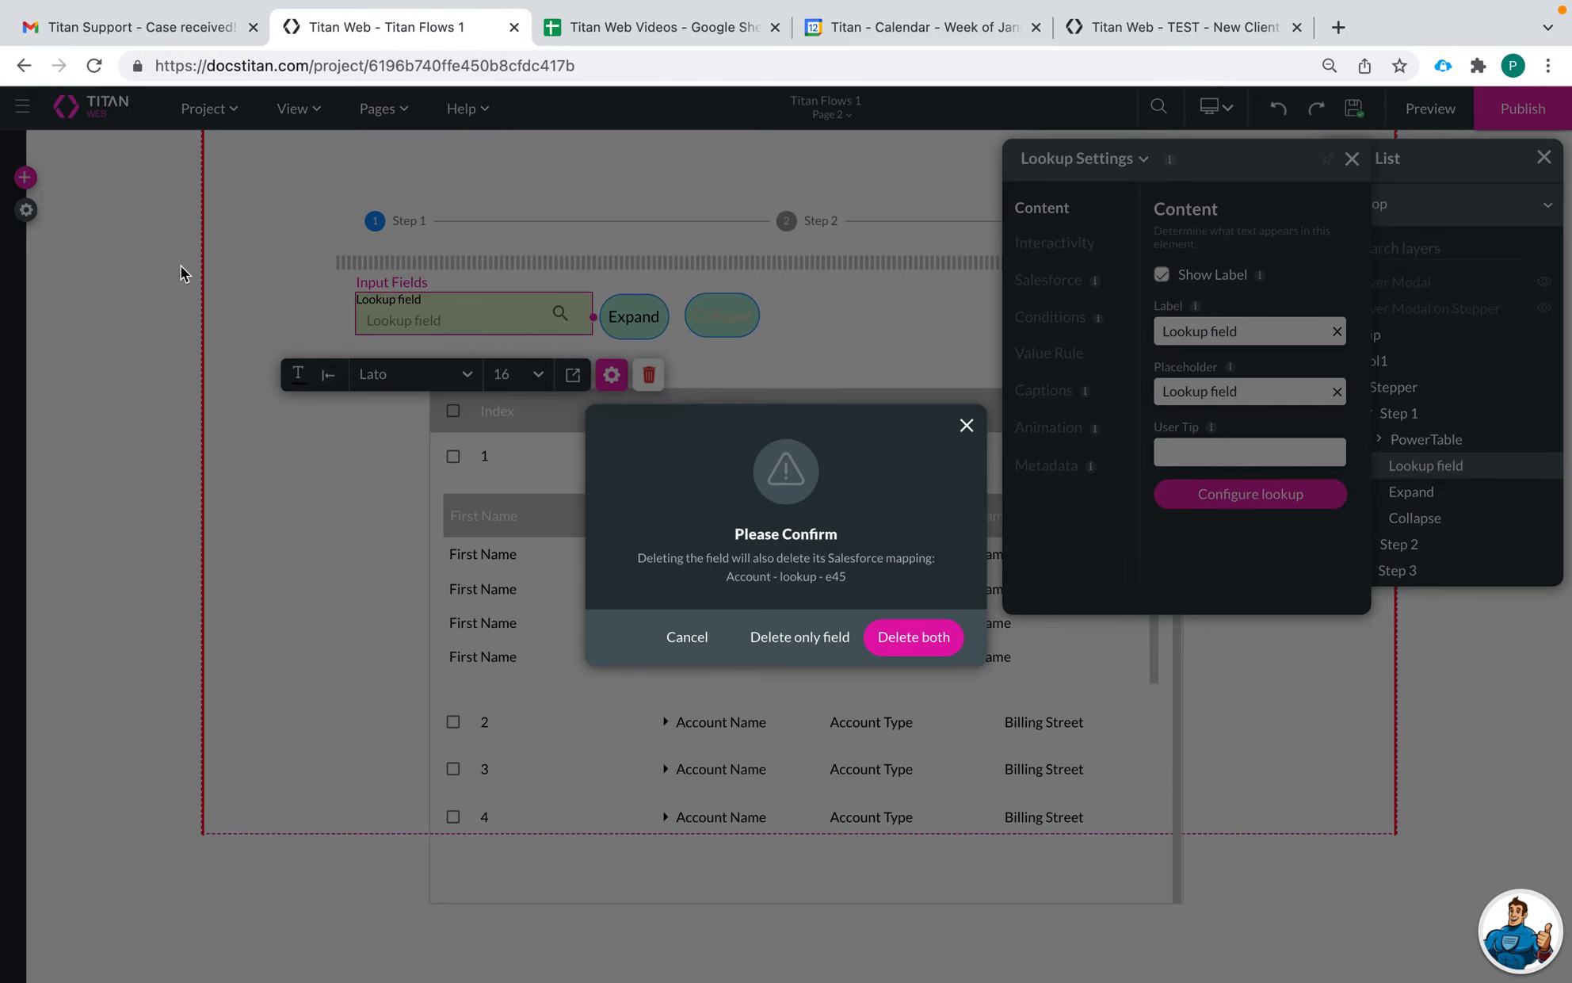
{"action": "left_click", "coordinate": [908, 651]}
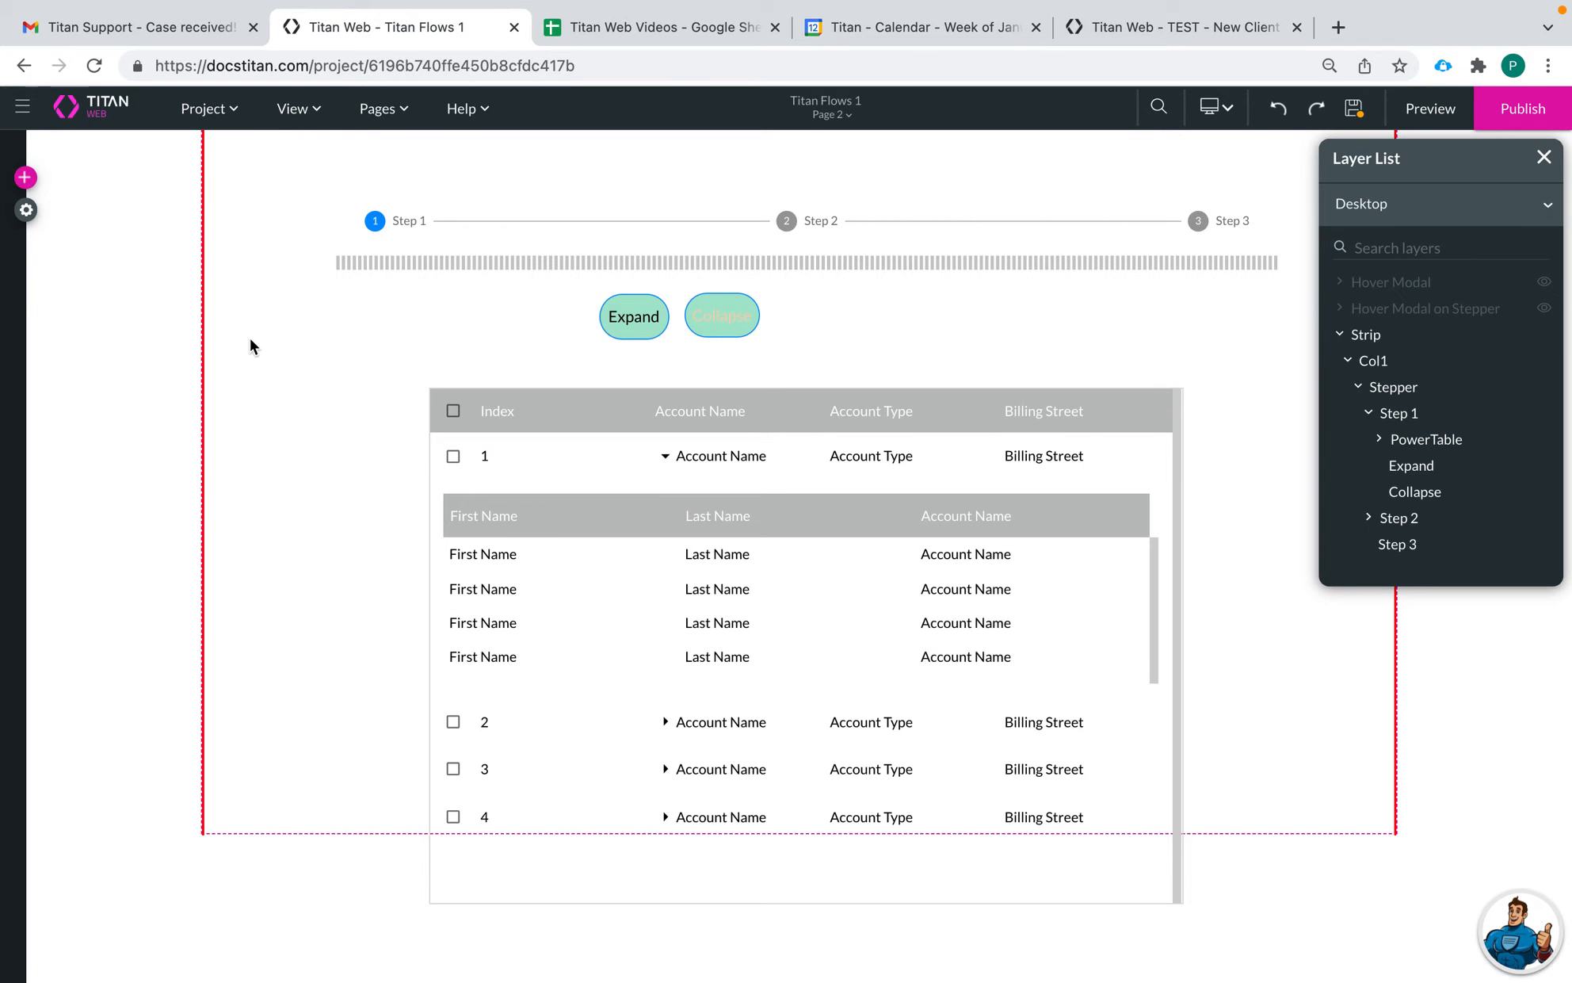
Step: Add a Numeric input field above the PowerTable, beside the Expand button
{"action": "left_click", "coordinate": [26, 178]}
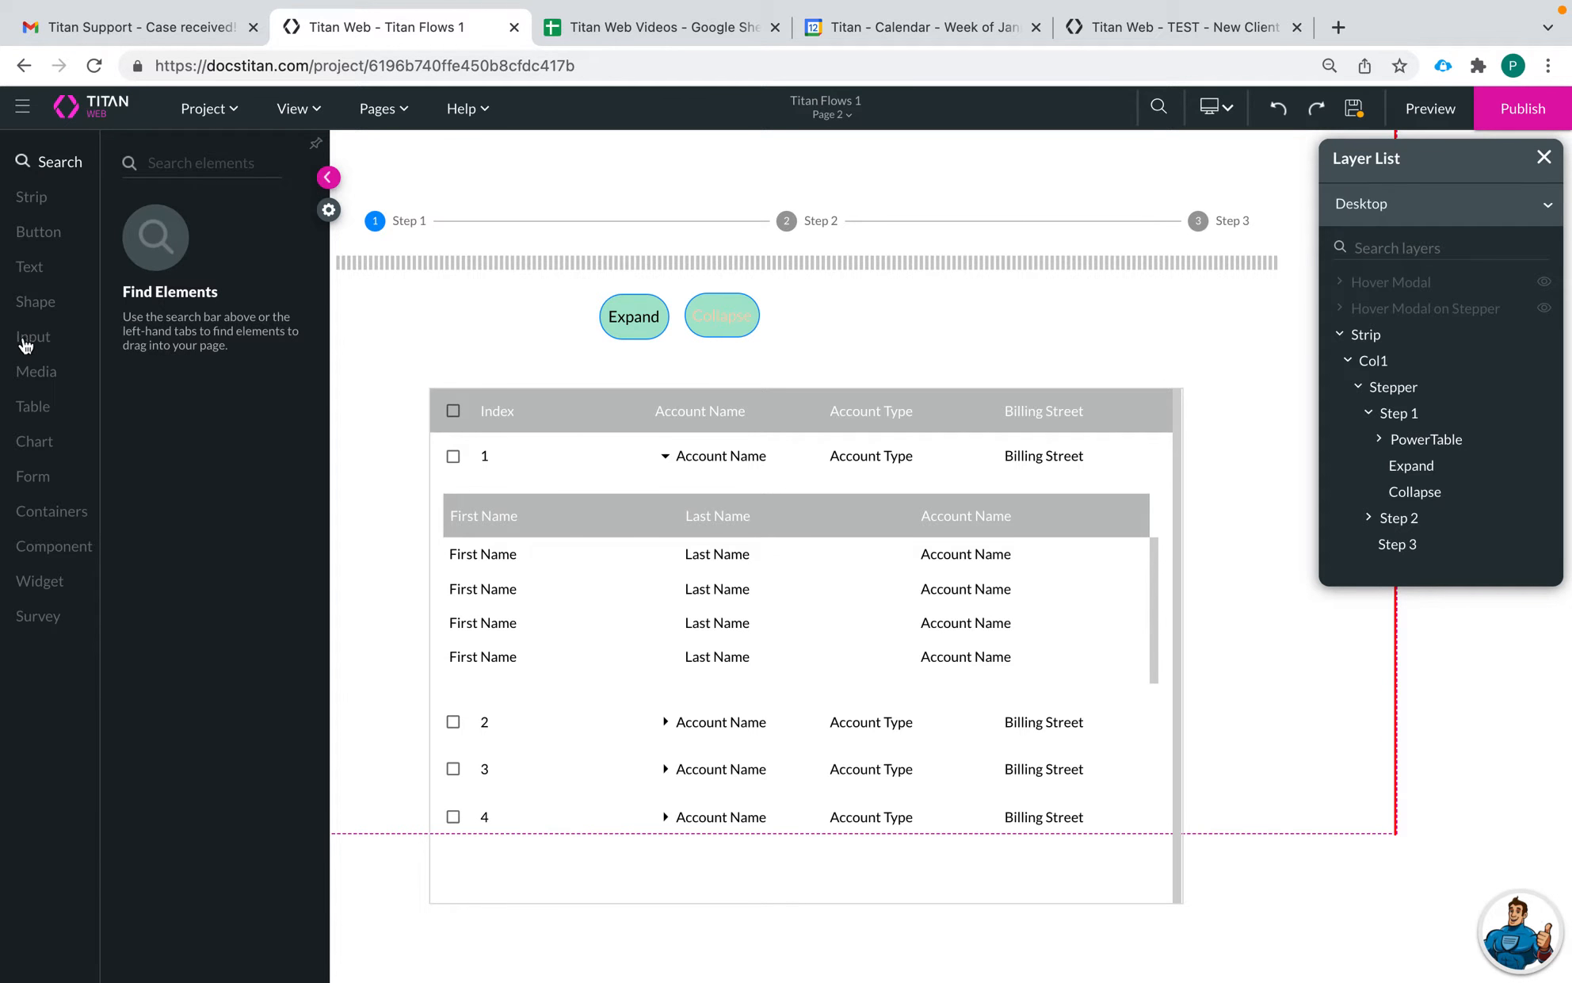
{"action": "left_click", "coordinate": [34, 338]}
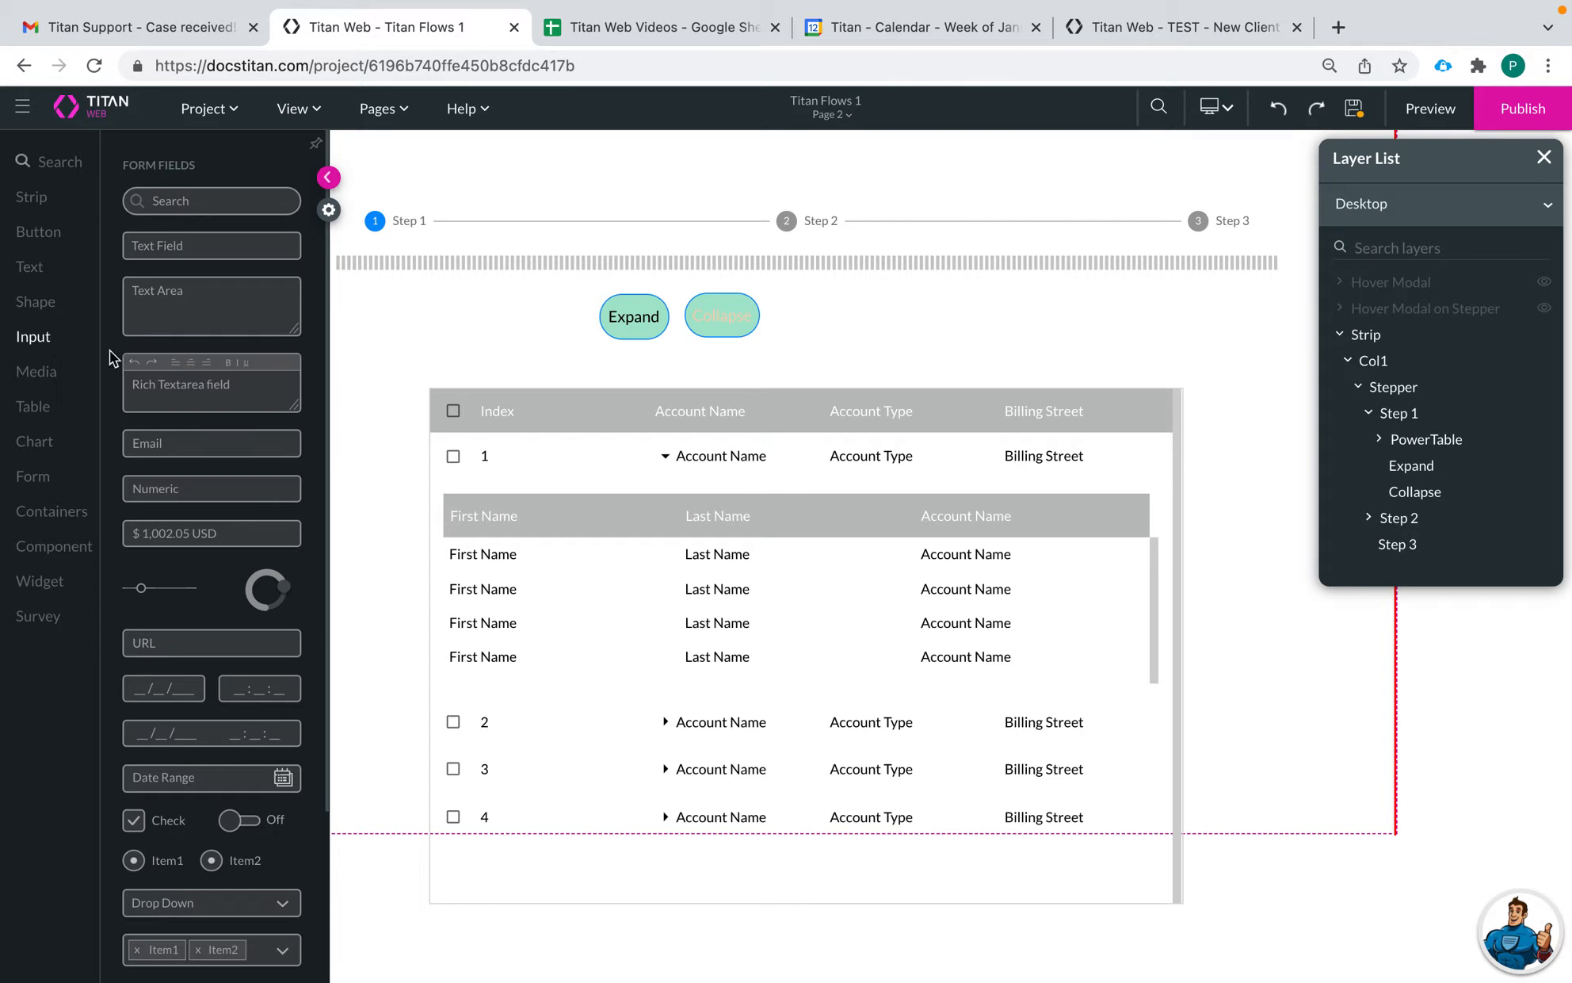
{"action": "left_click_drag", "start_coordinate": [176, 482], "coordinate": [501, 321]}
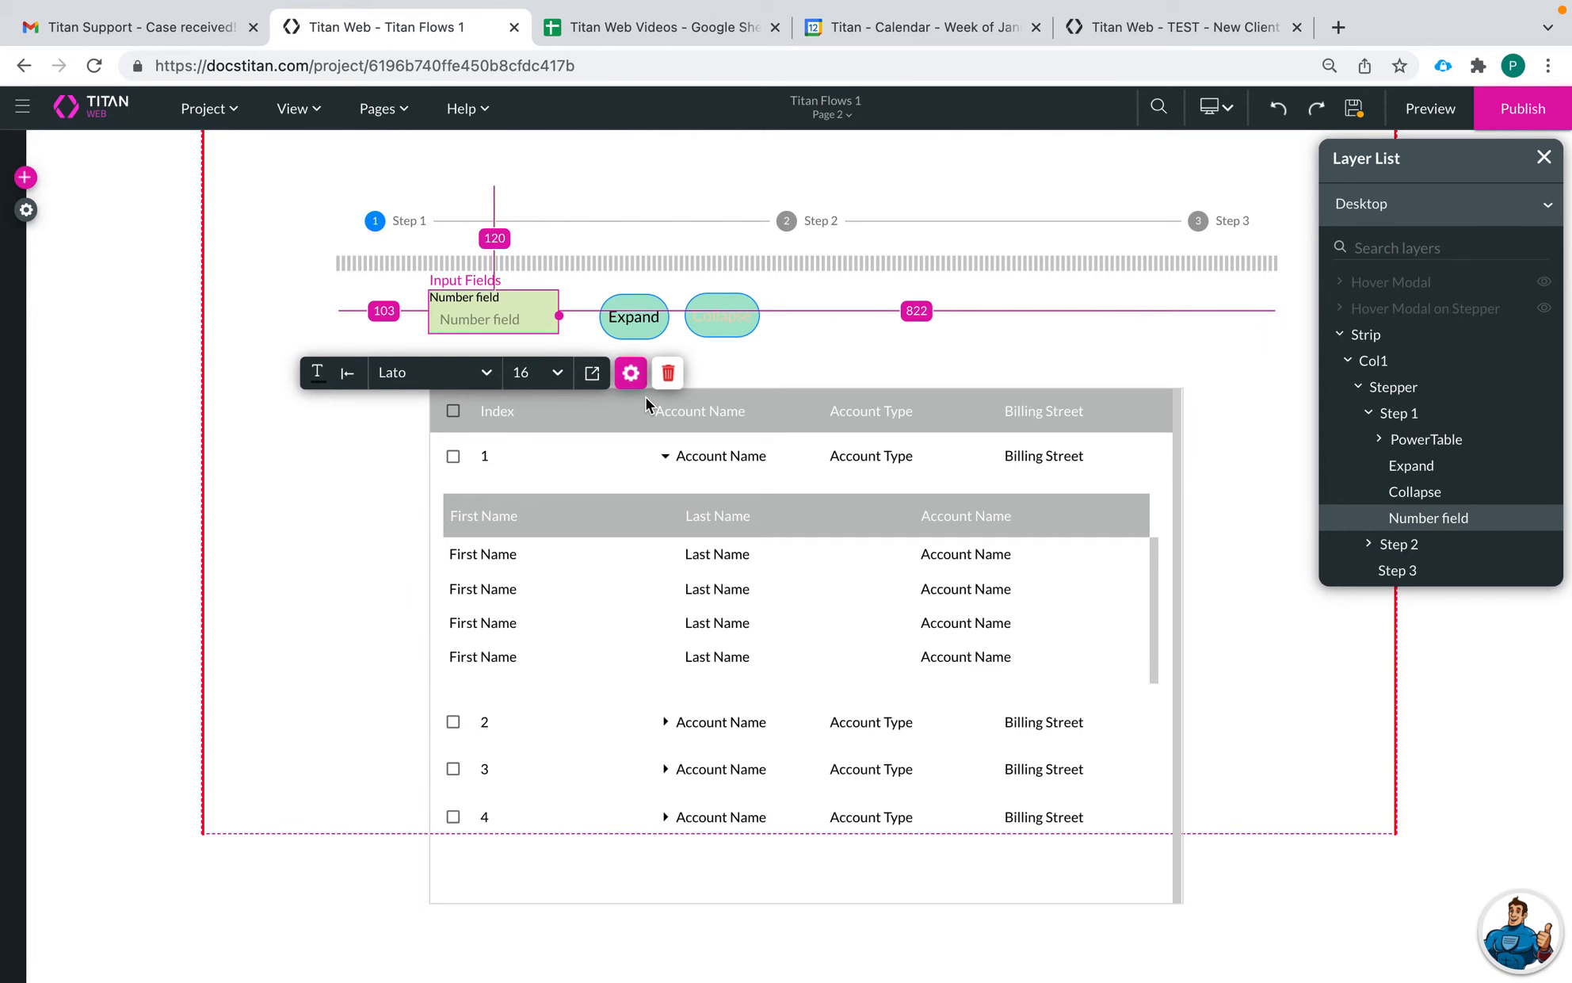
Step: Label the number field "Index" and clear its placeholder text
{"action": "left_click", "coordinate": [631, 374]}
{"action": "left_click", "coordinate": [1333, 331]}
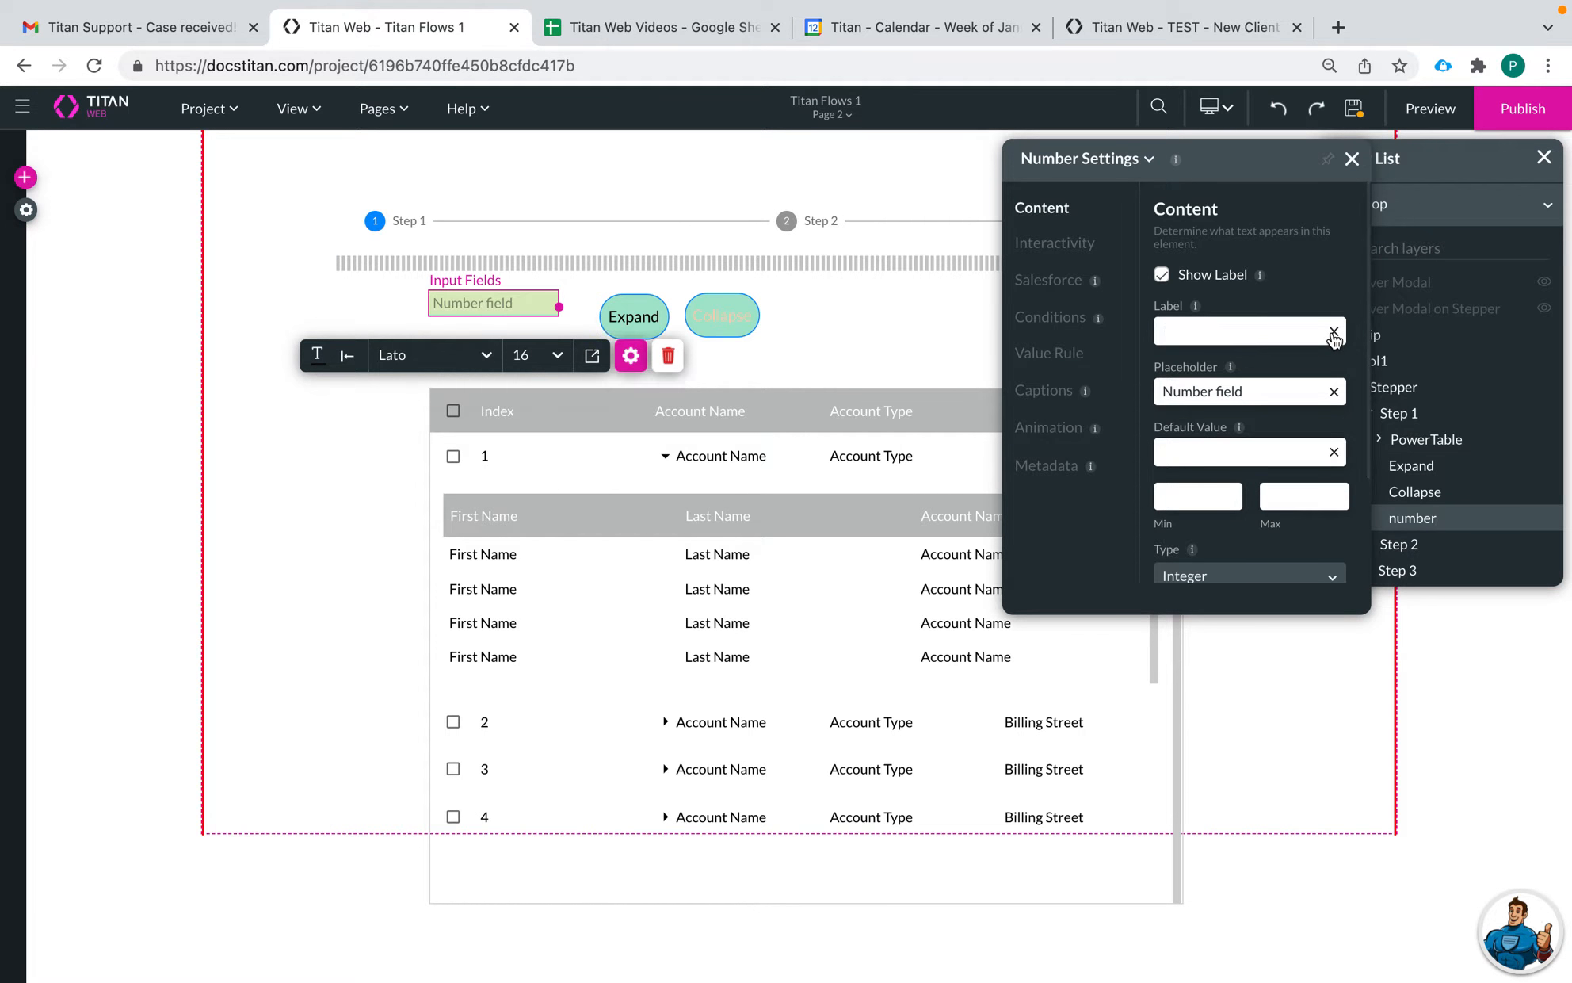
{"action": "left_click", "coordinate": [1258, 333]}
{"action": "left_click", "coordinate": [1334, 392]}
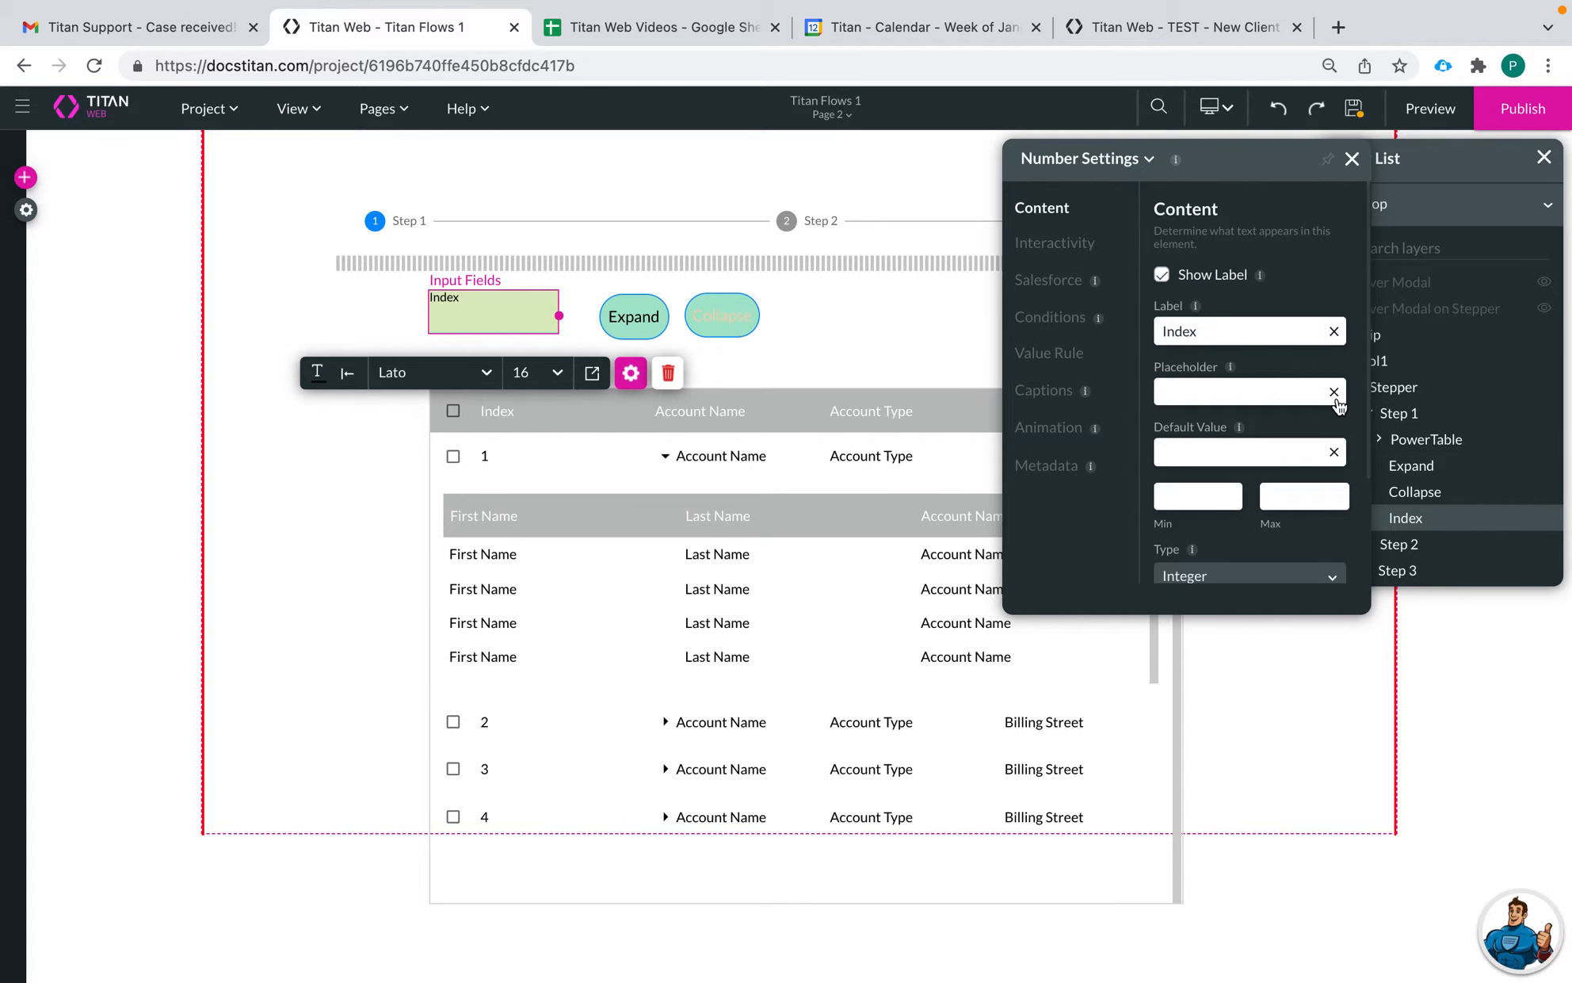
{"action": "left_click", "coordinate": [860, 342]}
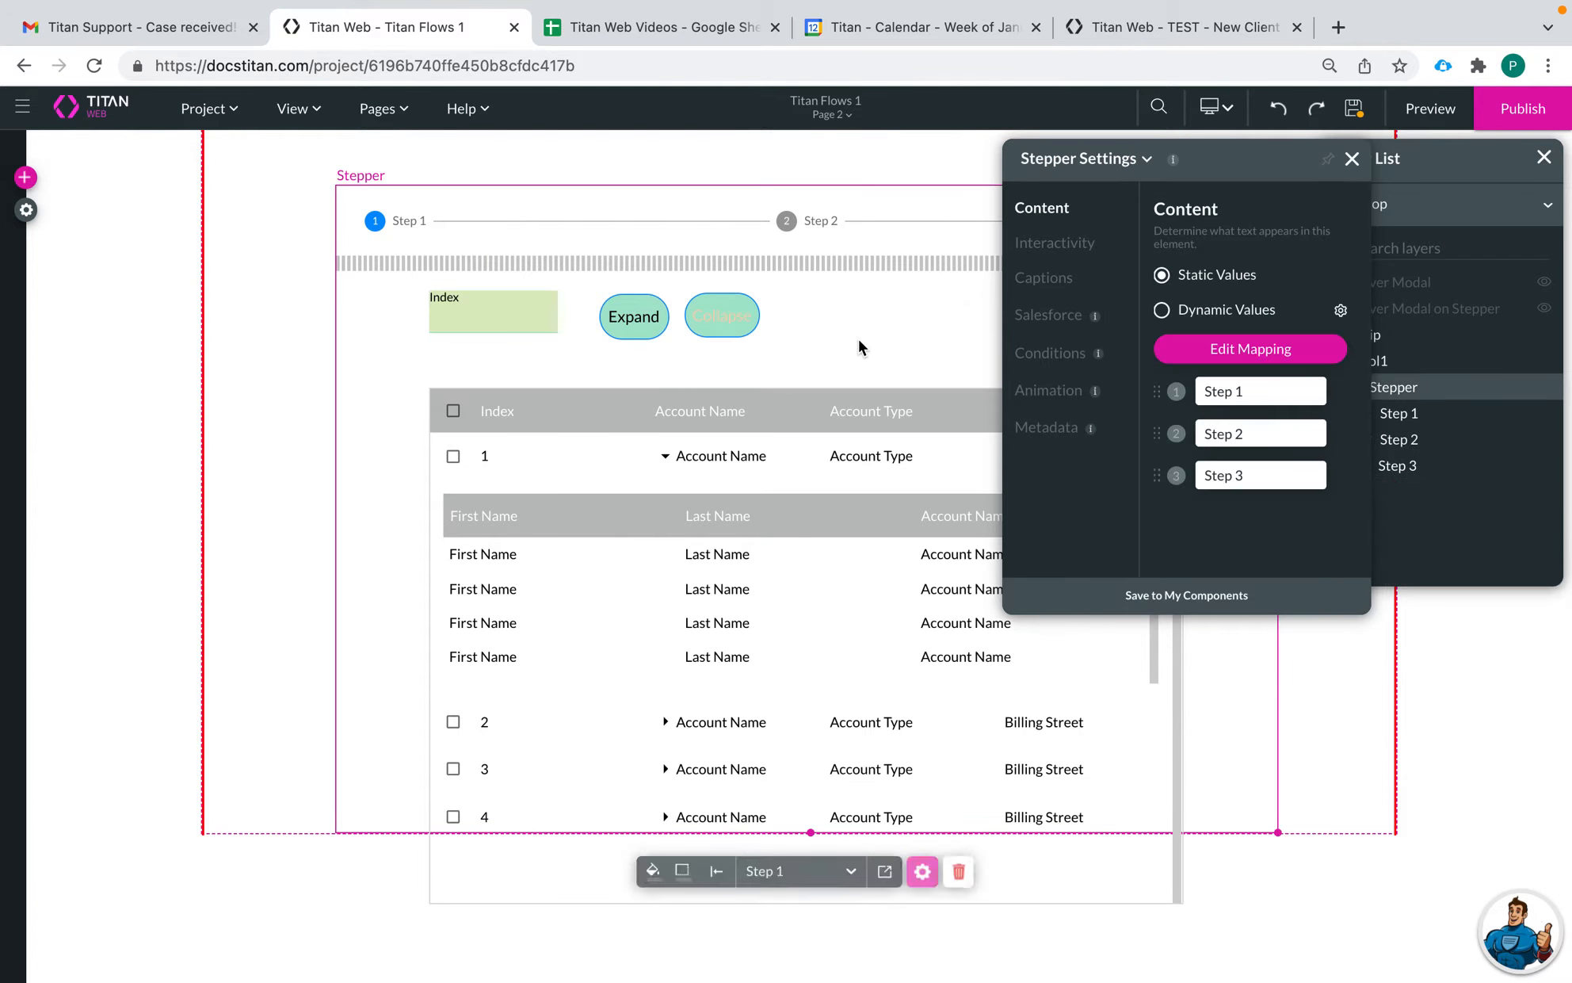
Step: Open the "expand column by recordid" node of the Expand button's on-click flow for editing
{"action": "left_click", "coordinate": [641, 323]}
{"action": "left_click", "coordinate": [1352, 159]}
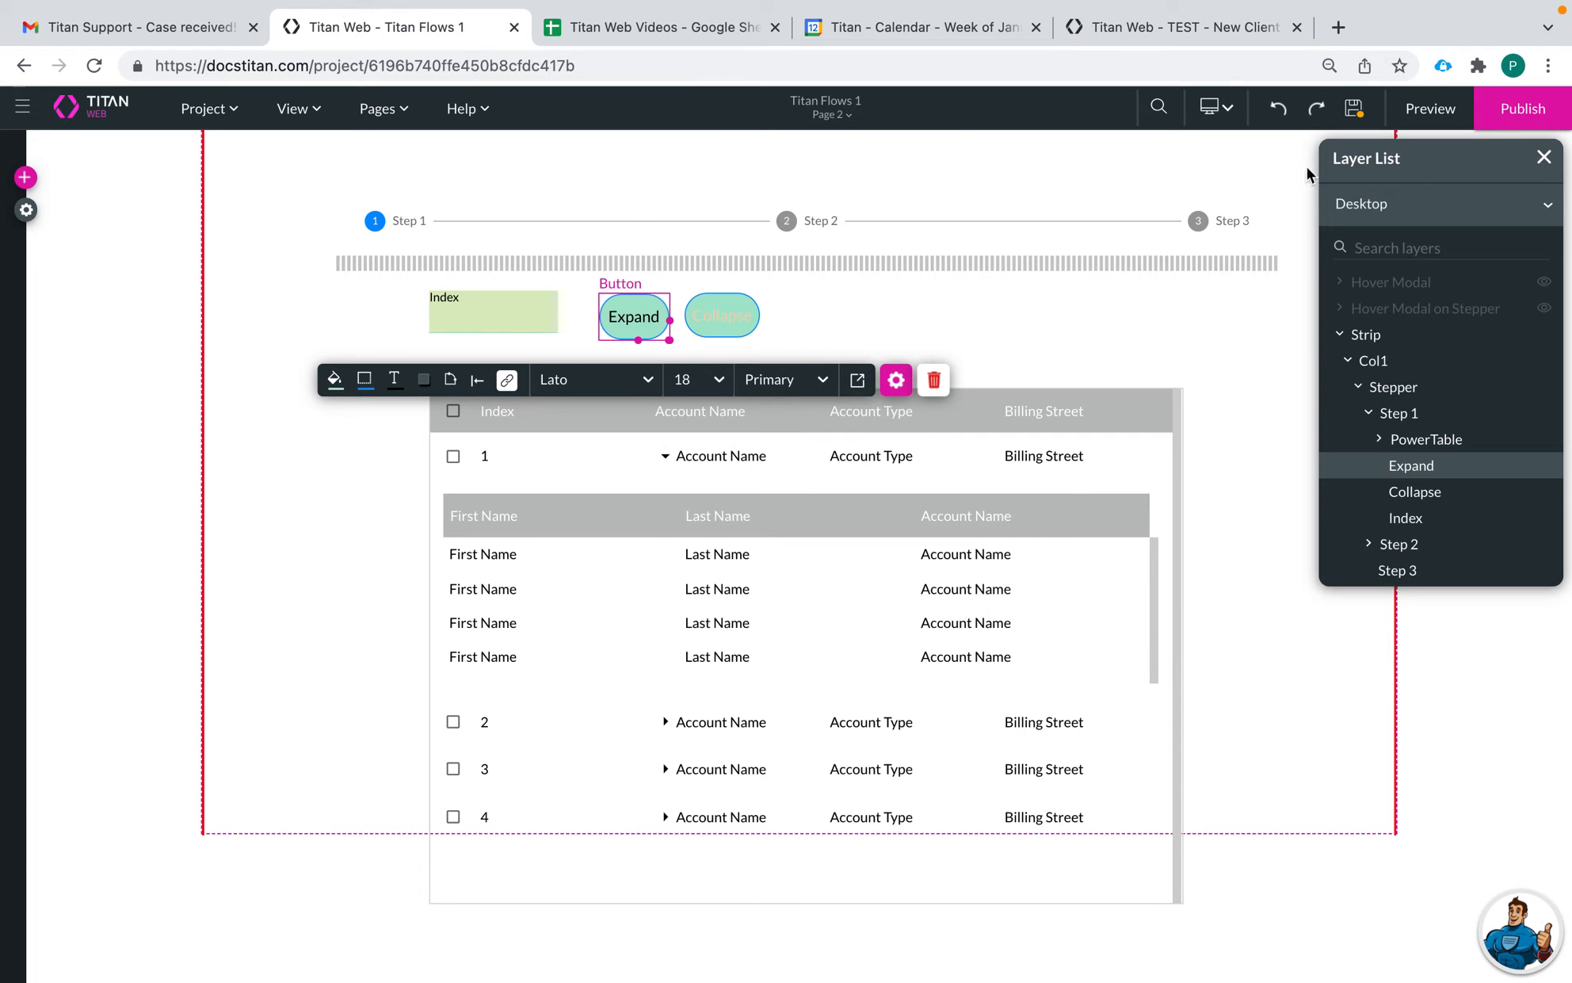
{"action": "left_click", "coordinate": [507, 381]}
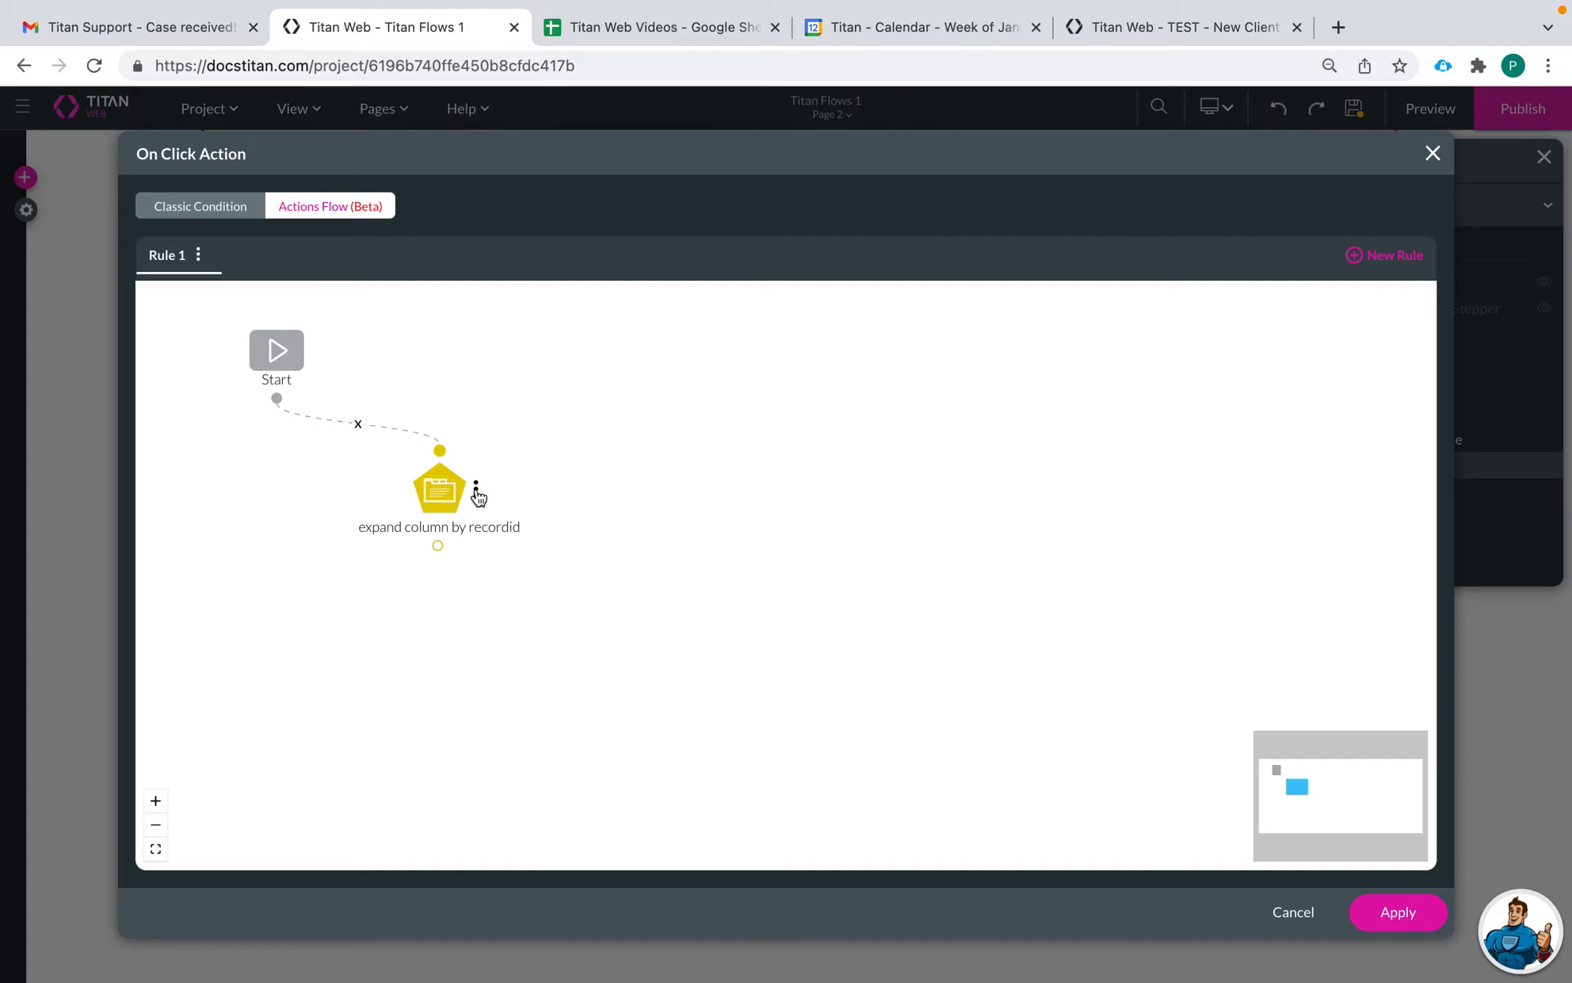
{"action": "left_click", "coordinate": [477, 493]}
{"action": "left_click", "coordinate": [531, 480]}
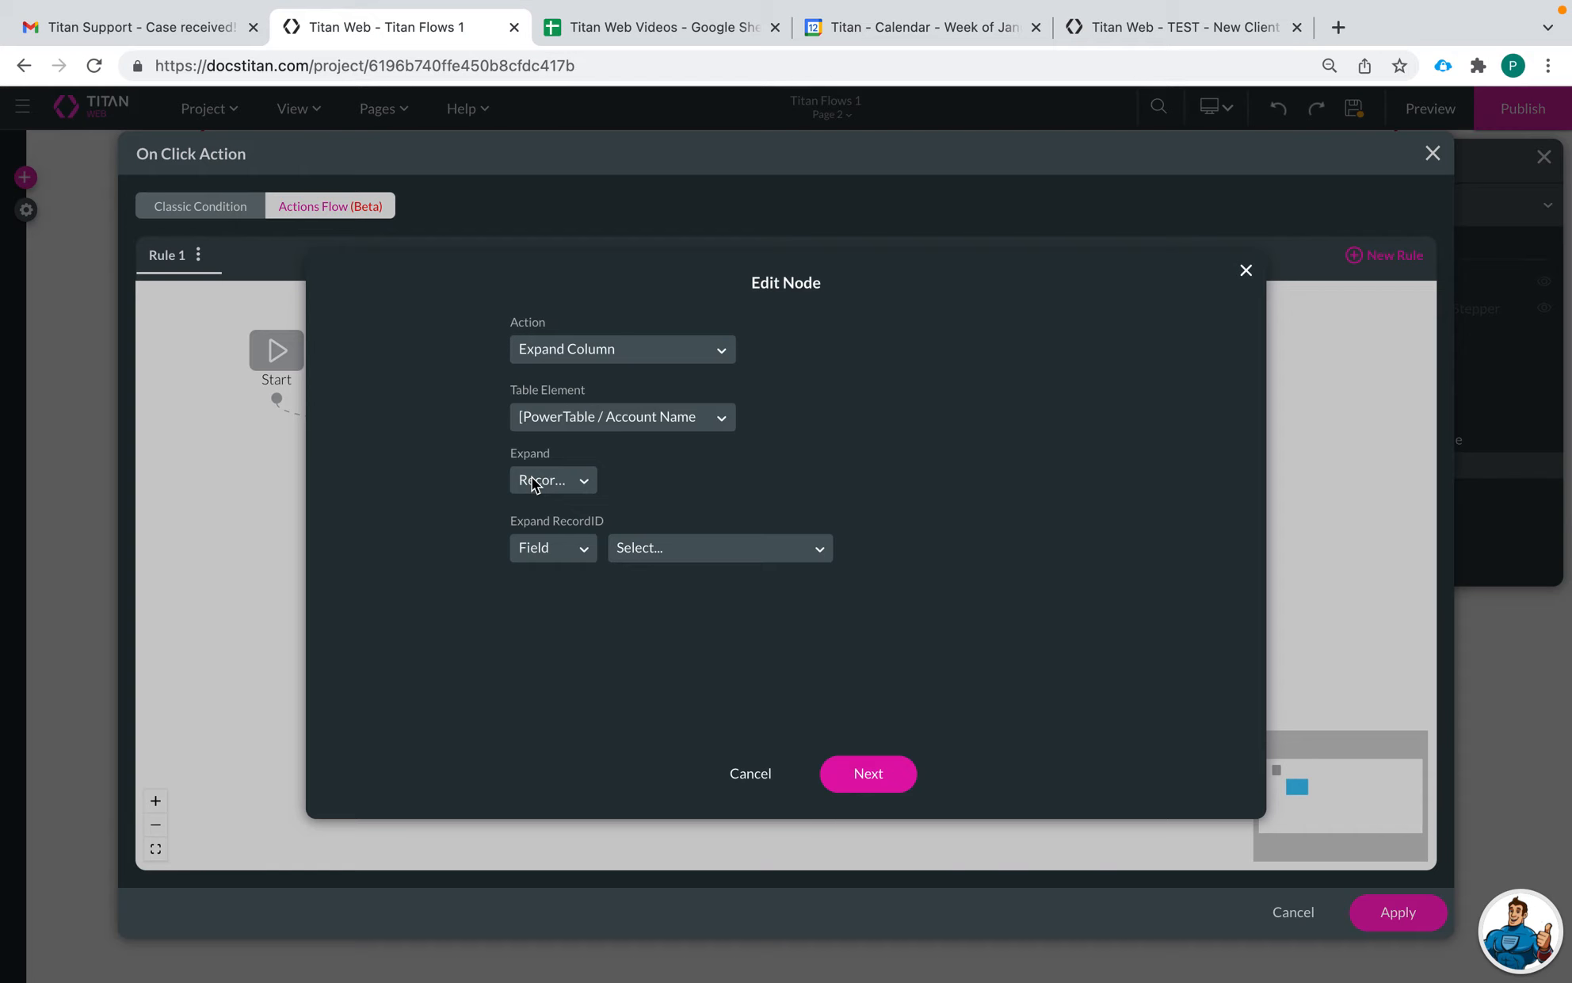
Step: Set the Expand Column action to expand the PowerTable by Index
{"action": "left_click", "coordinate": [554, 482]}
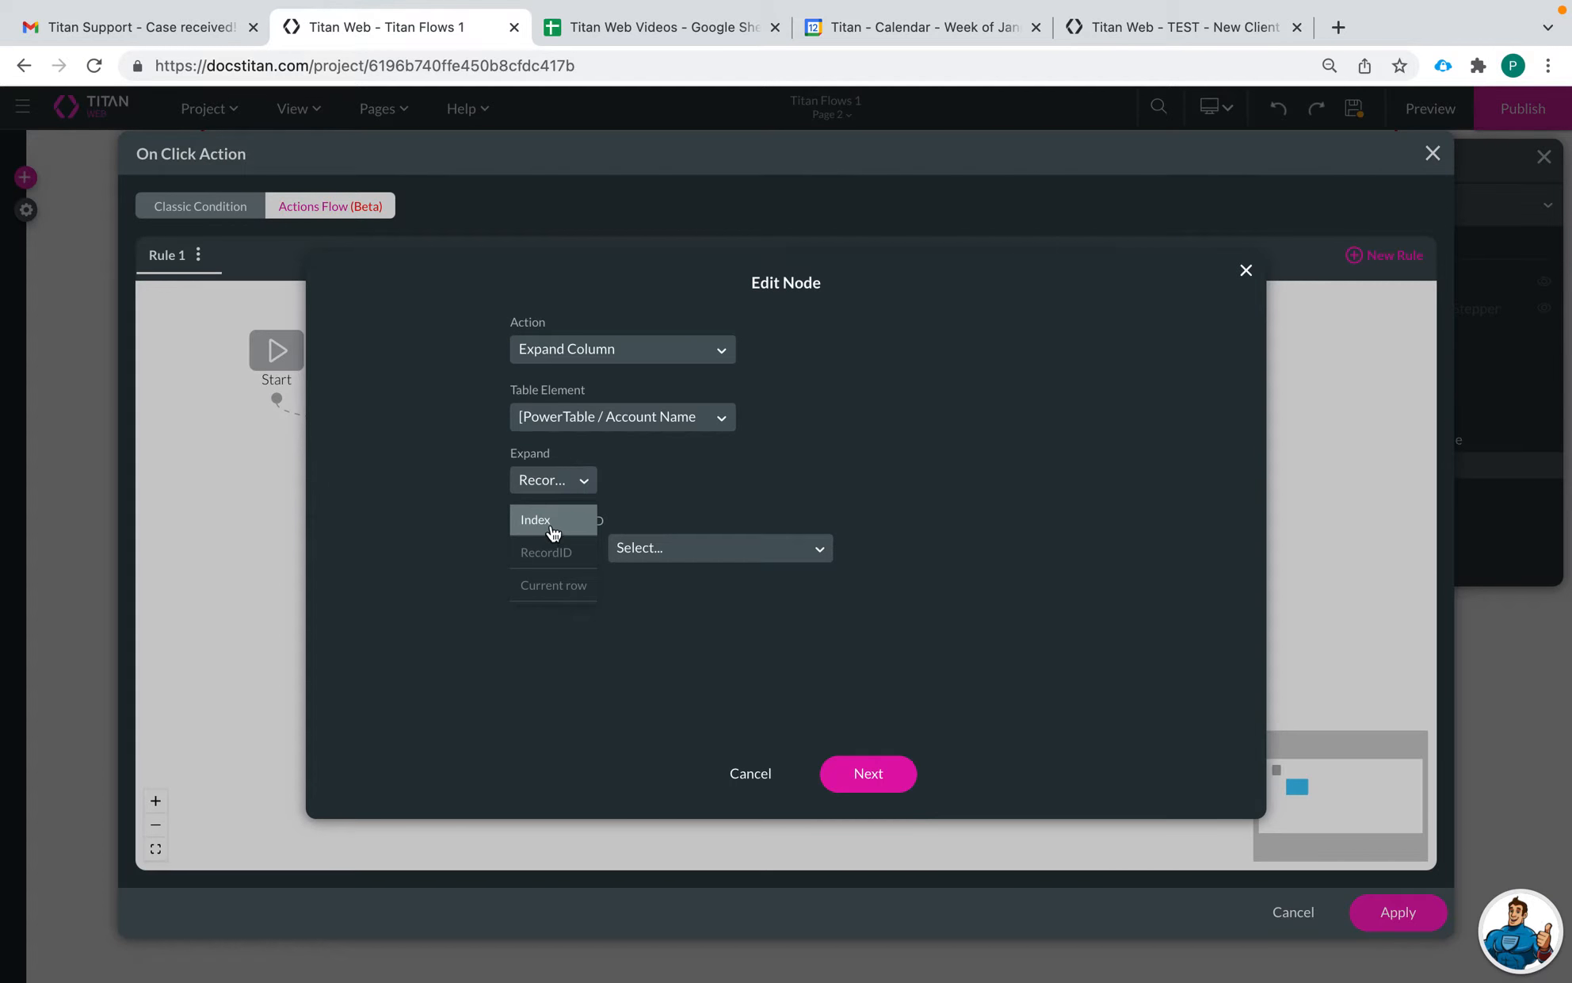
{"action": "left_click", "coordinate": [553, 521]}
Step: Try static row numbers 1 and 10 as the expand index and return its source to Field
{"action": "left_click", "coordinate": [557, 547]}
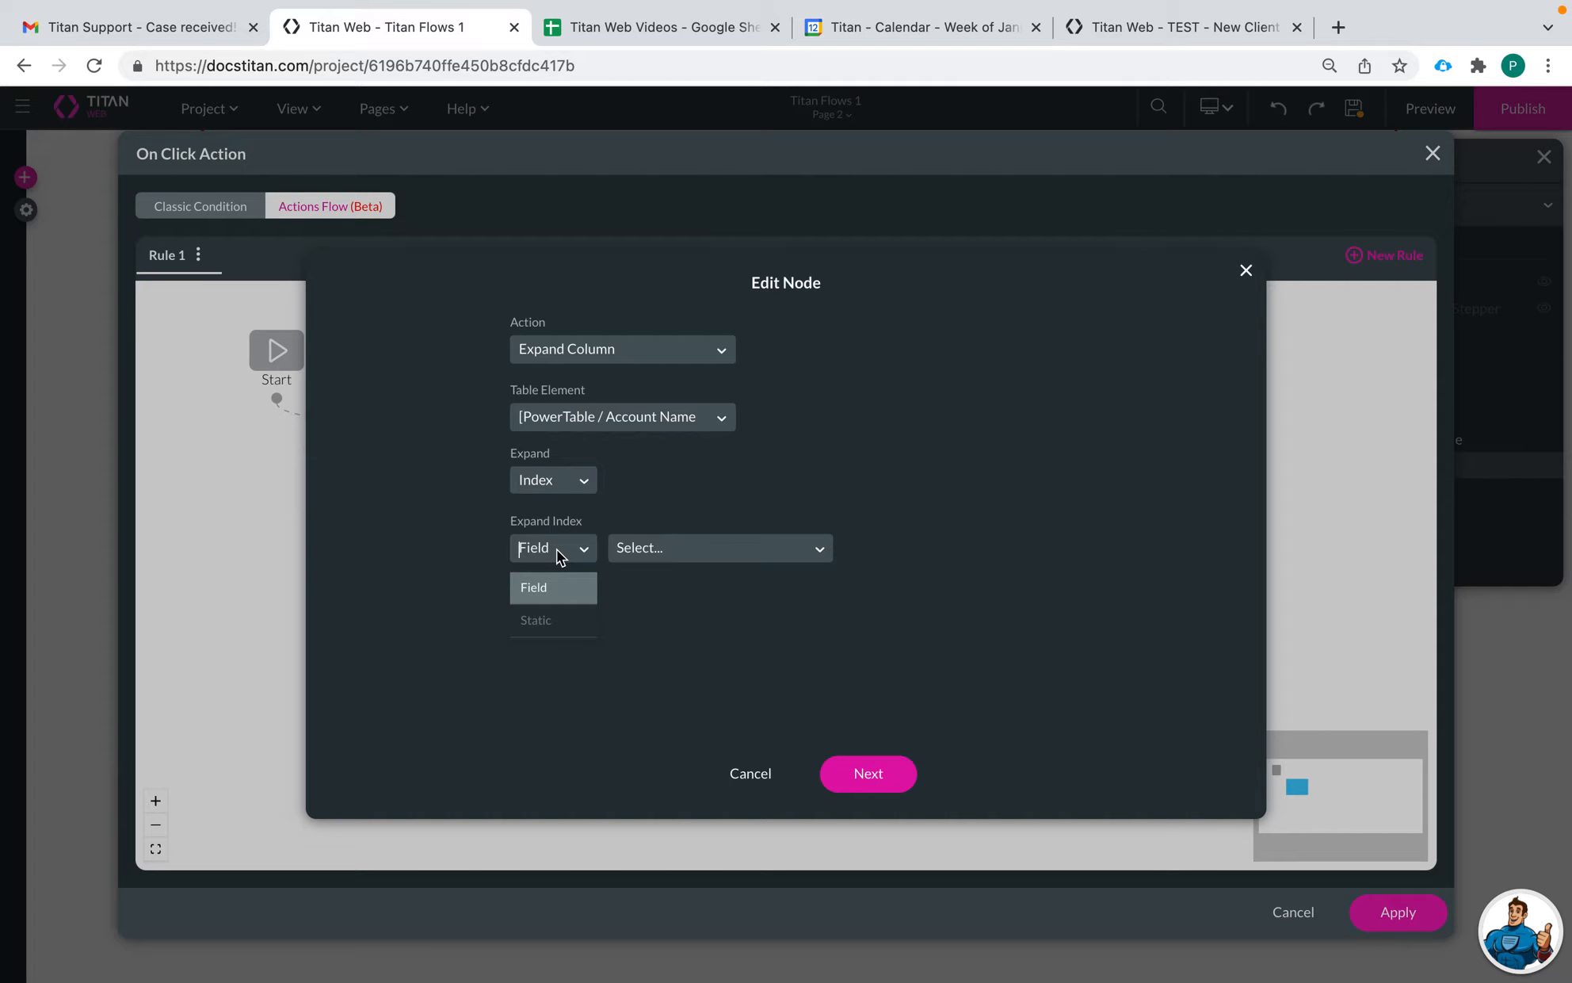
{"action": "left_click", "coordinate": [549, 622]}
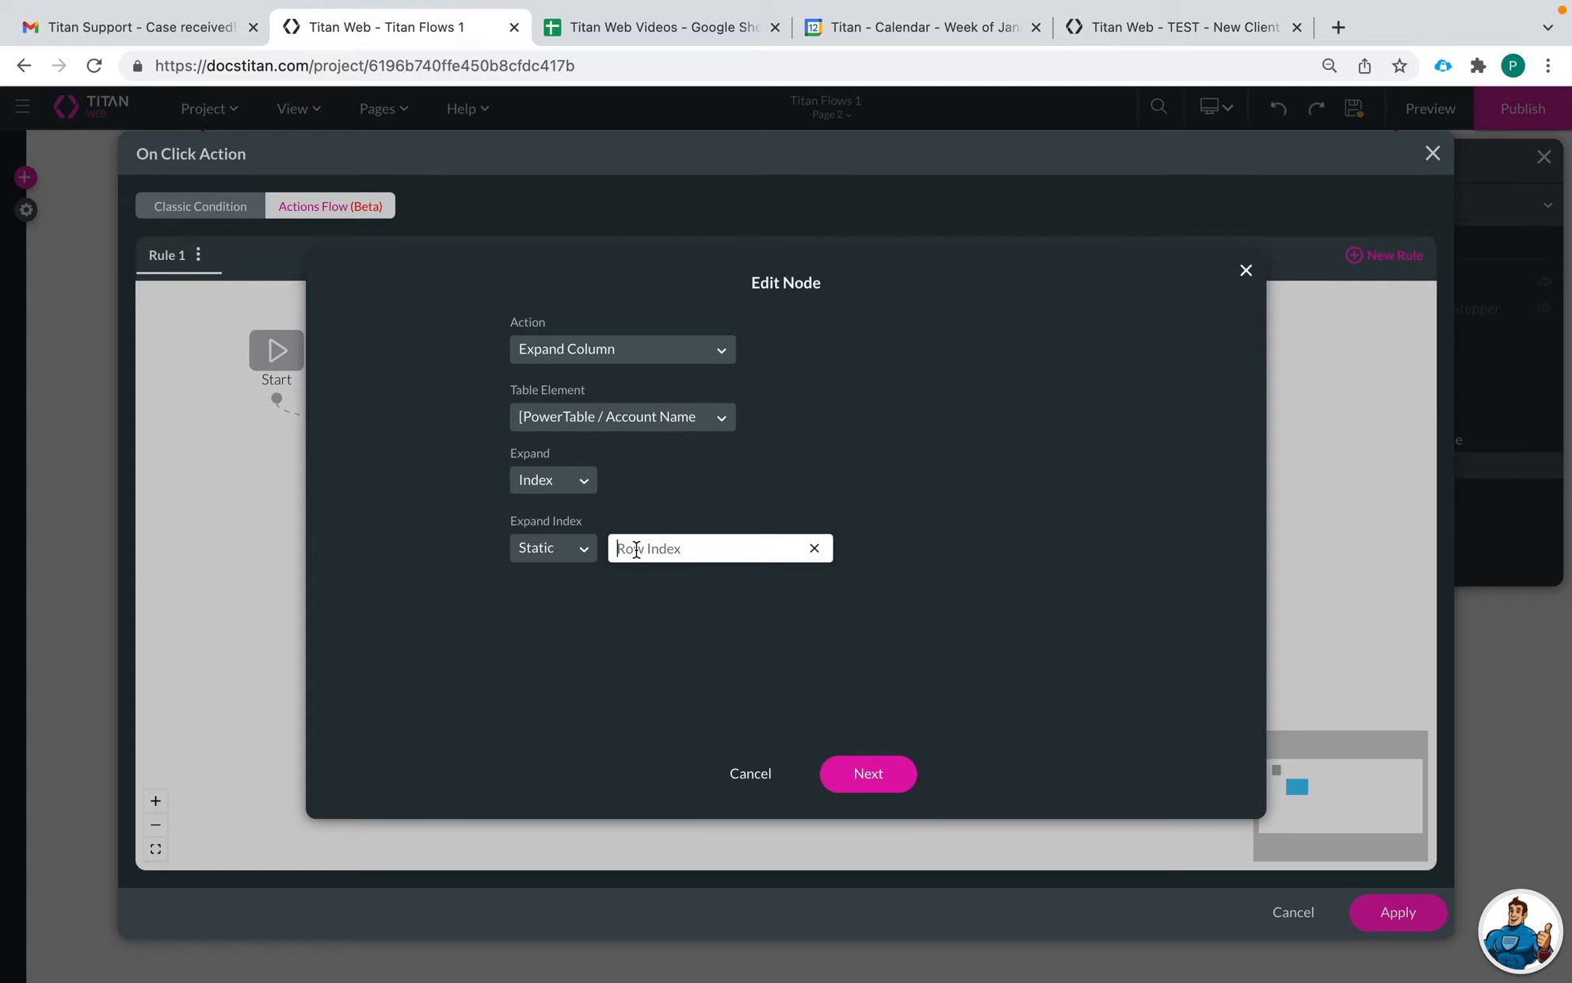
{"action": "type", "text": "1"}
{"action": "key", "text": "BackSpace"}
{"action": "type", "text": "1"}
{"action": "key", "text": "BackSpace"}
{"action": "type", "text": "10"}
{"action": "key", "text": "BackSpace"}
{"action": "left_click", "coordinate": [547, 545]}
{"action": "left_click", "coordinate": [551, 588]}
Step: Use the Index field as the source of the expand index and accept the action settings
{"action": "left_click", "coordinate": [680, 554]}
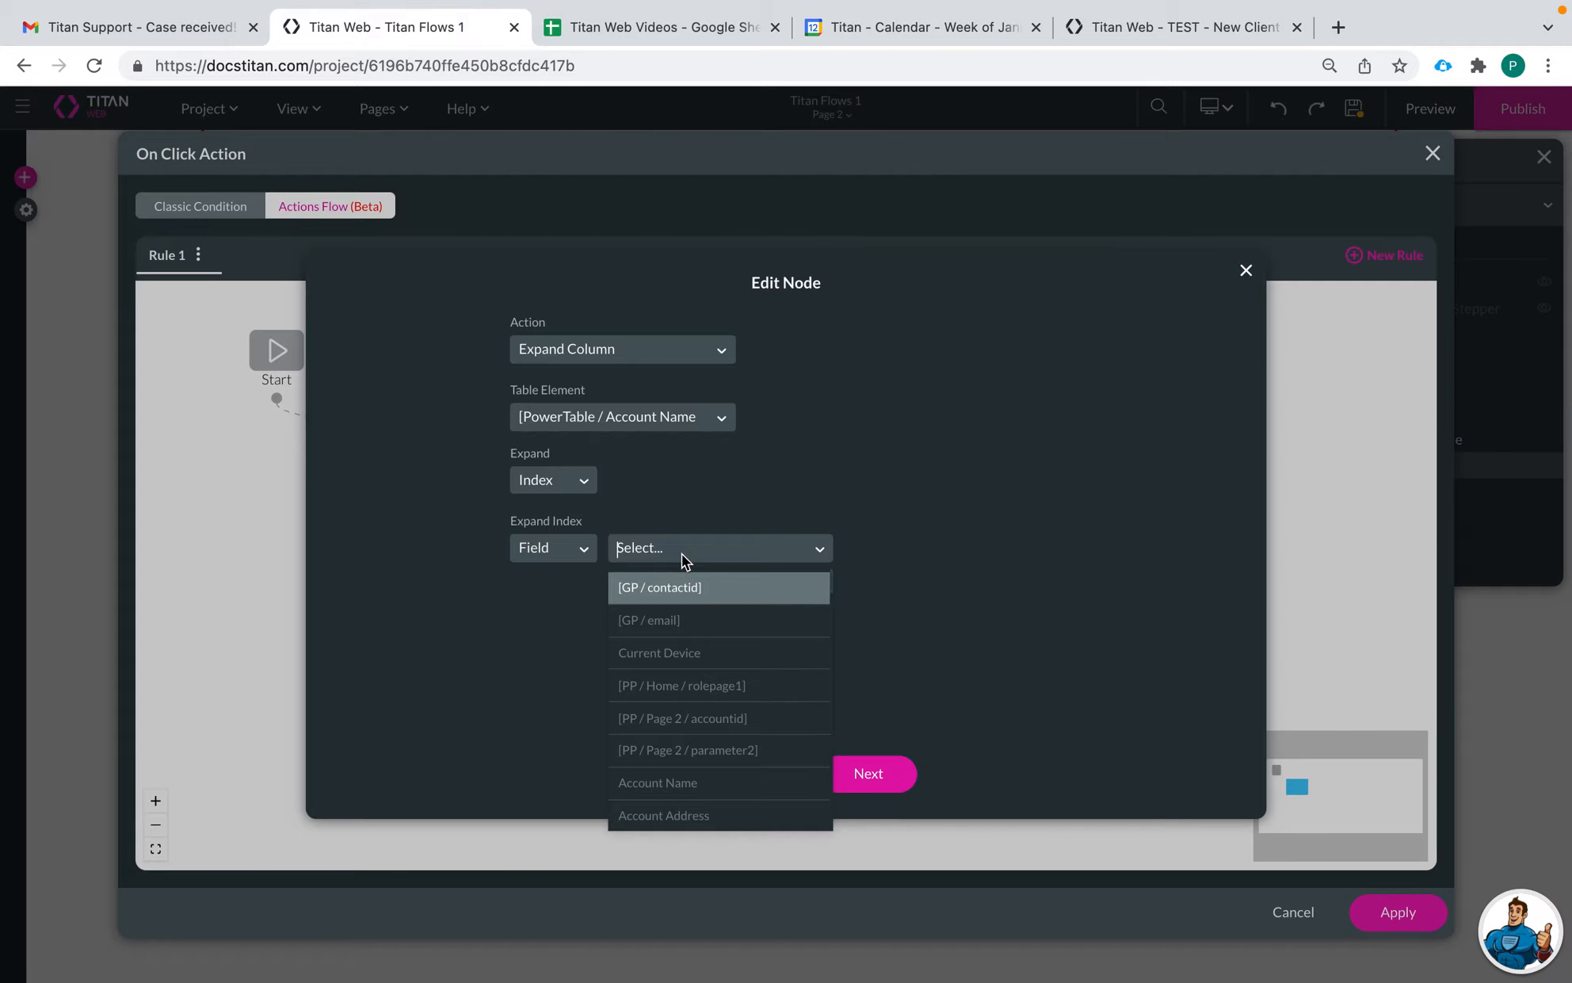
{"action": "type", "text": "index"}
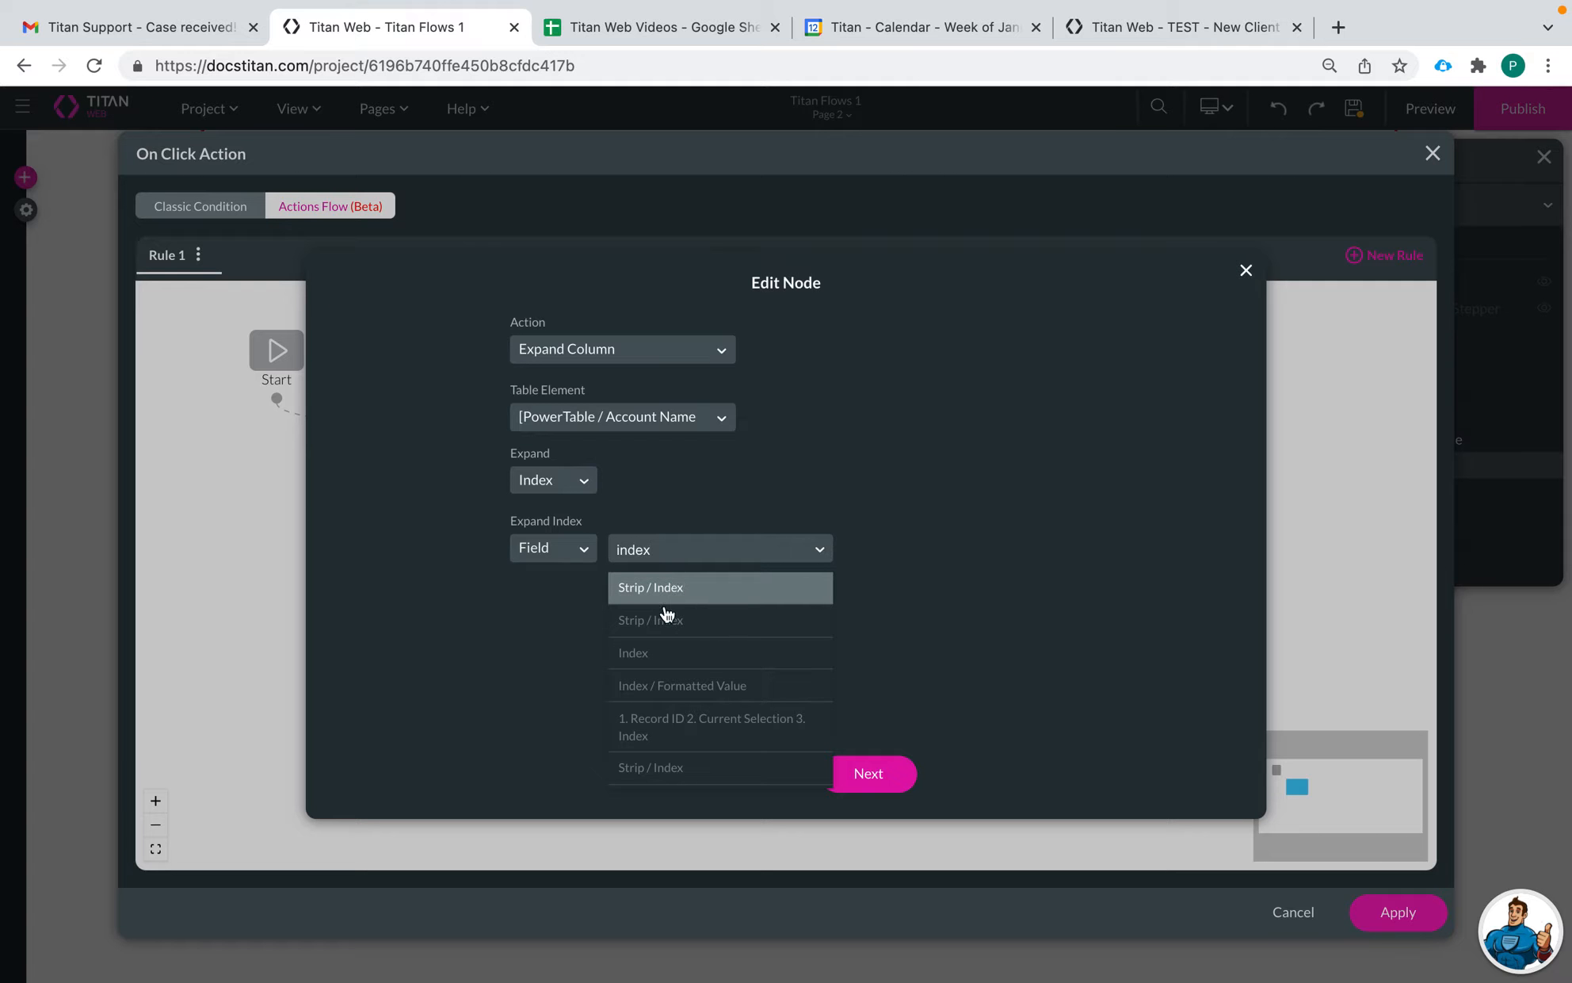
{"action": "left_click", "coordinate": [663, 657]}
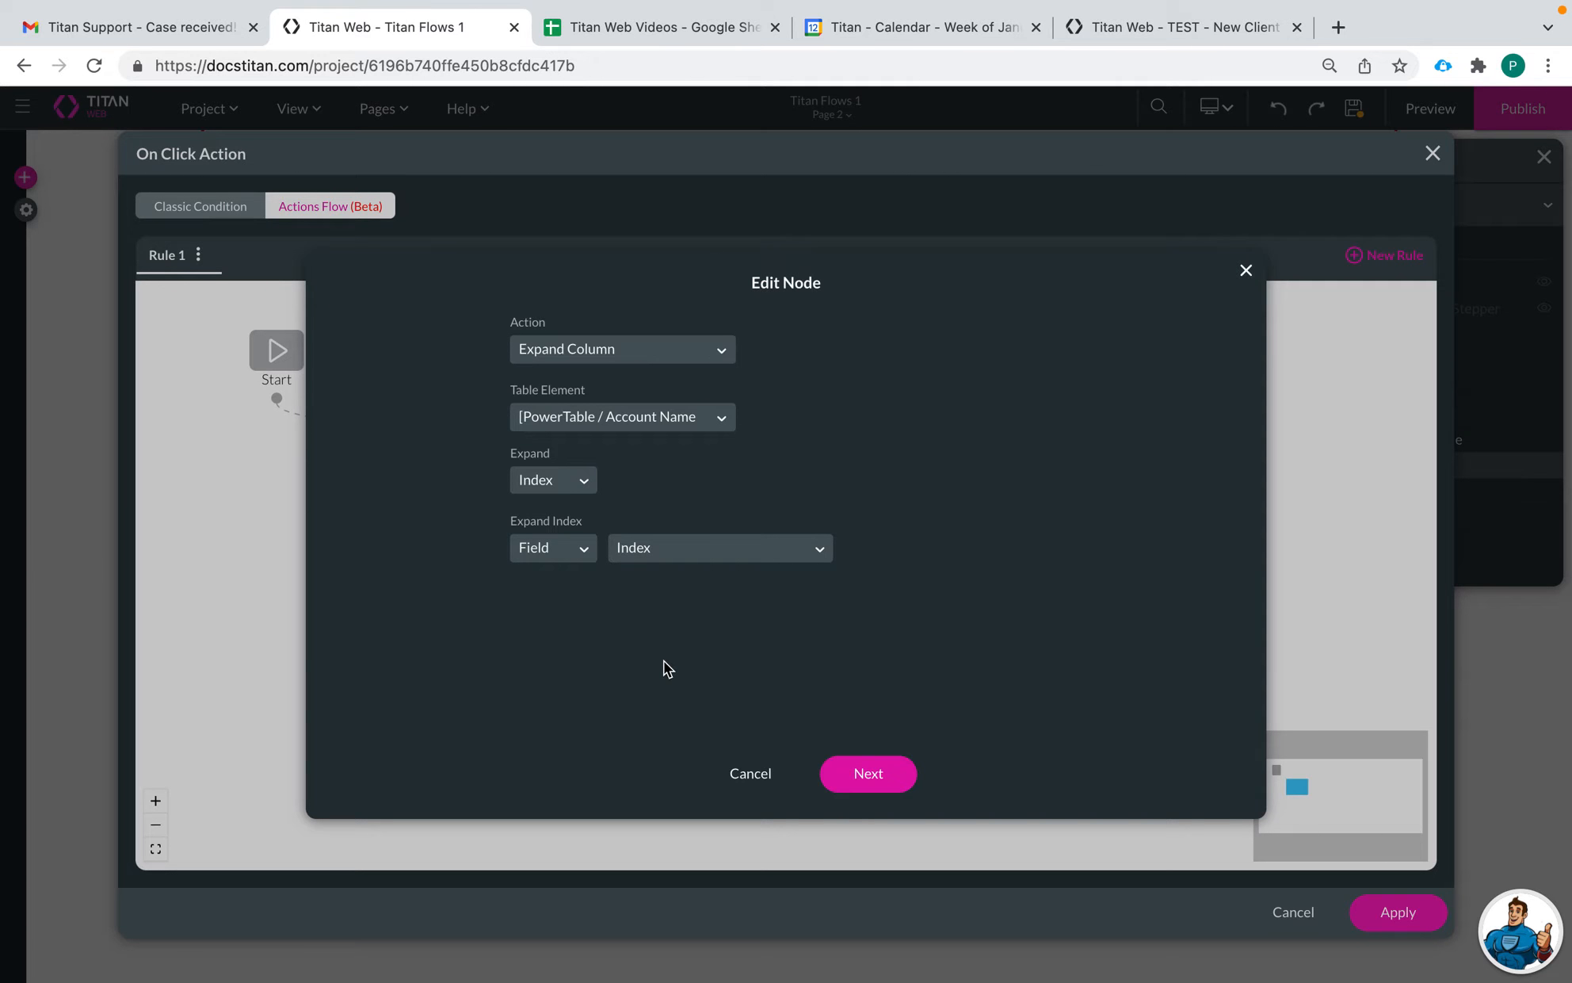
{"action": "left_click", "coordinate": [875, 771]}
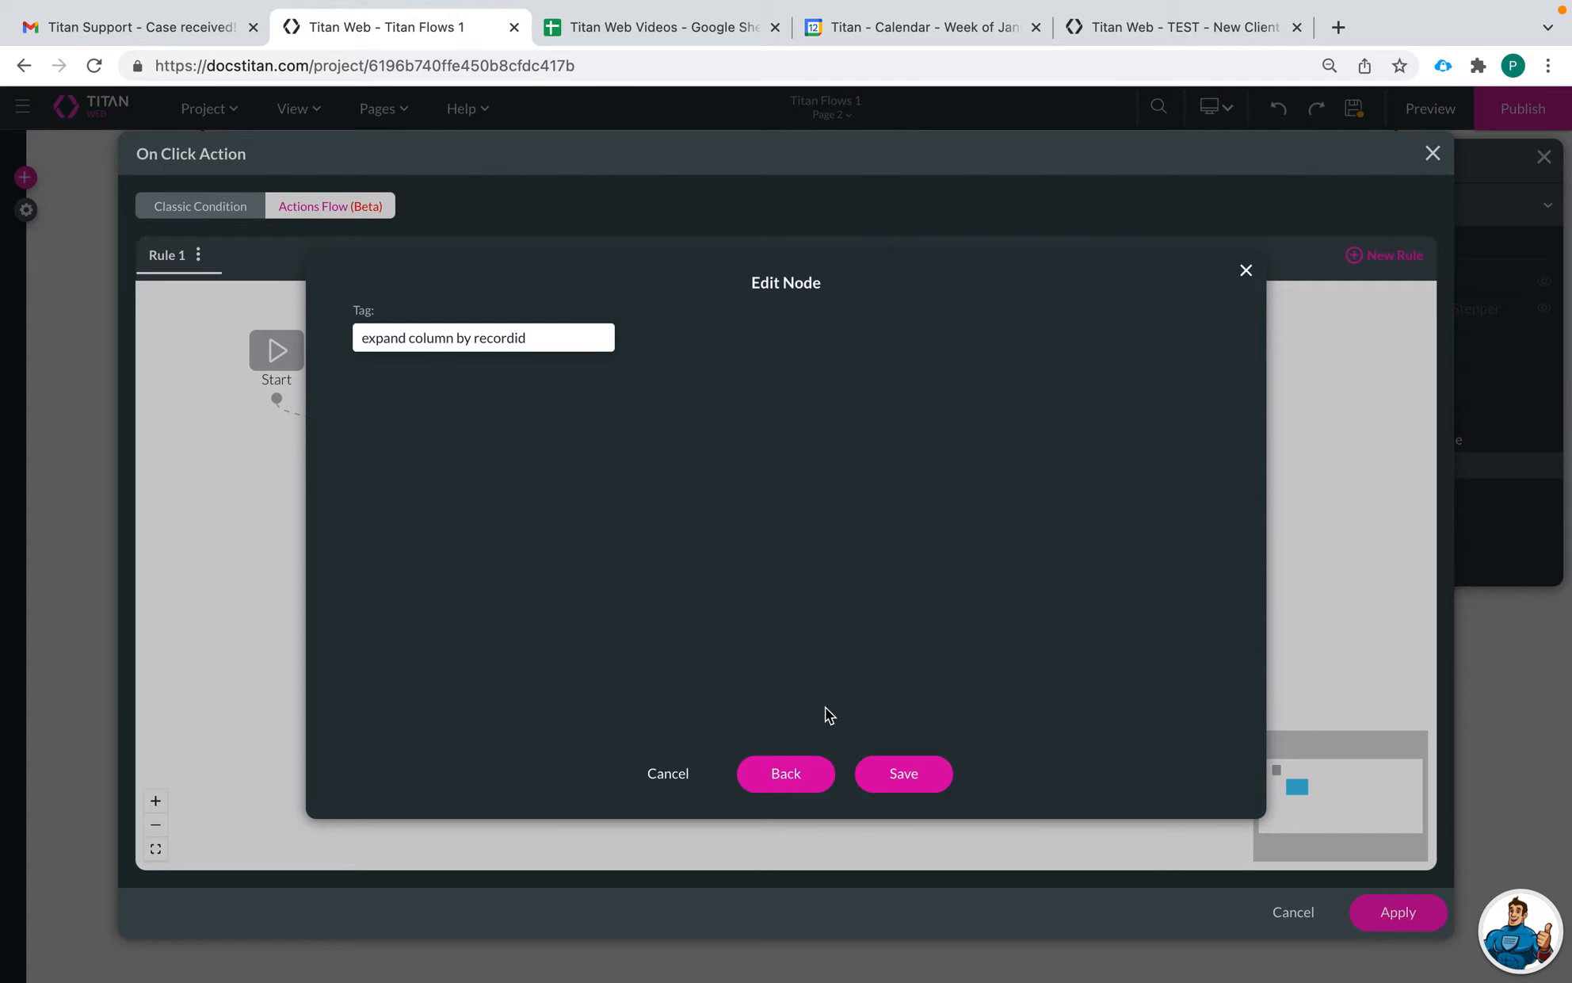
Step: Retag the node as "expand column by index" and apply the Expand button's flow
{"action": "left_click_drag", "start_coordinate": [544, 338], "coordinate": [479, 338]}
{"action": "key", "text": "BackSpace"}
{"action": "left_click", "coordinate": [929, 773]}
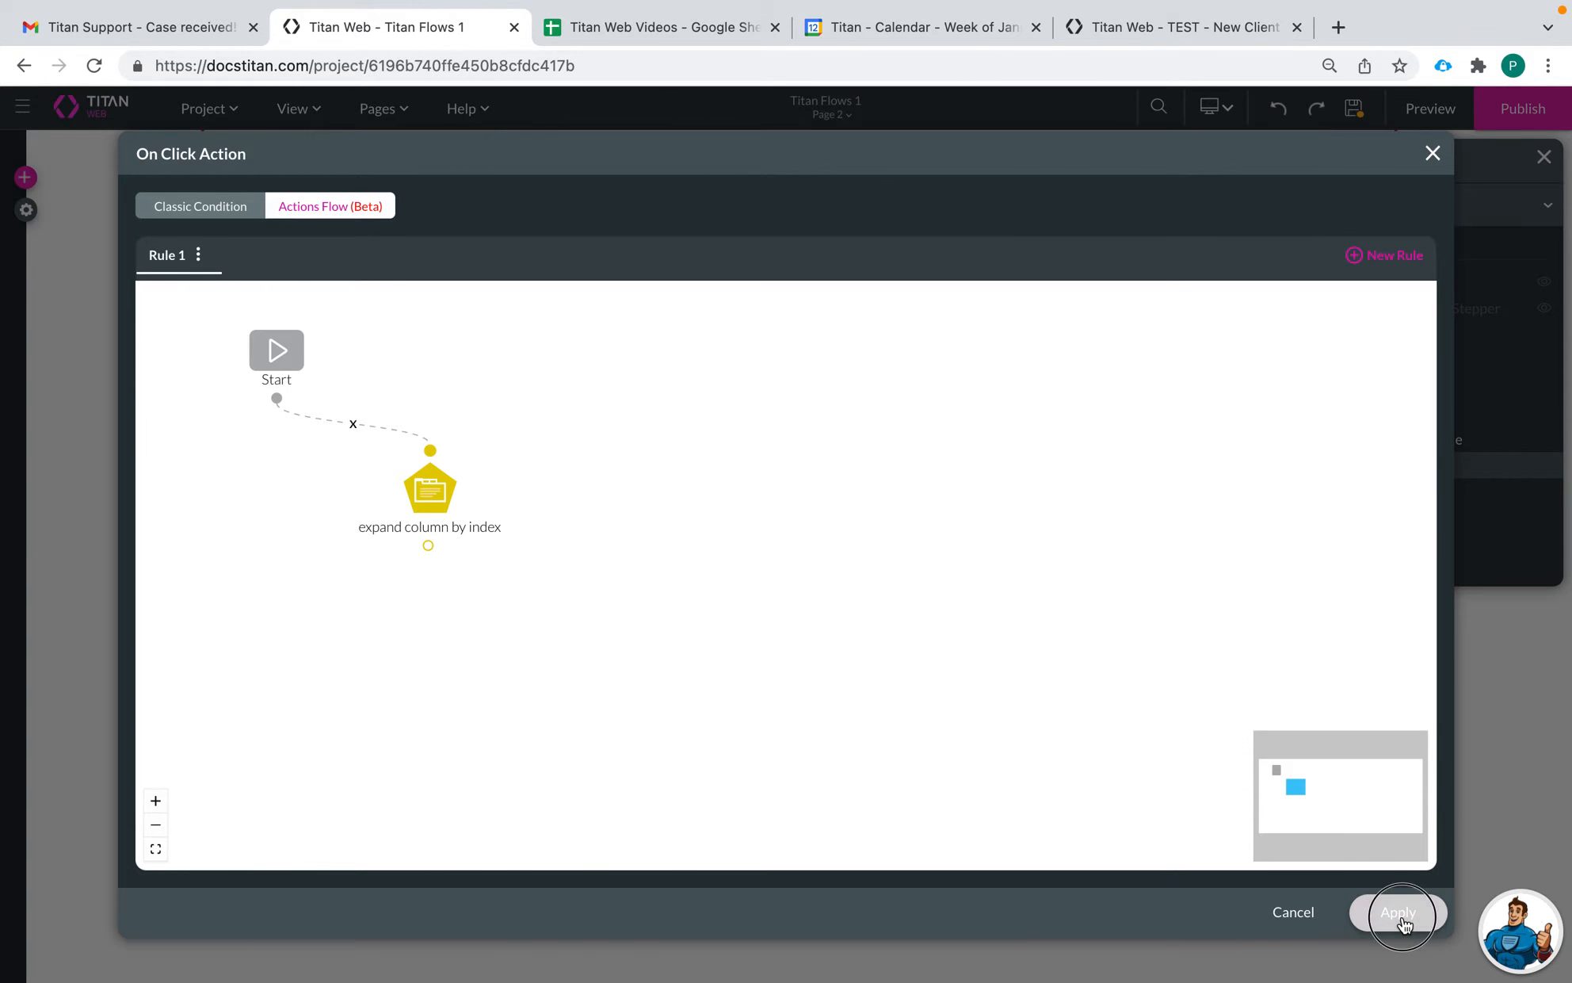
{"action": "left_click", "coordinate": [1398, 911]}
Step: Review the "collapse table" node in the Collapse button's on-click flow, keeping its settings
{"action": "left_click", "coordinate": [728, 333]}
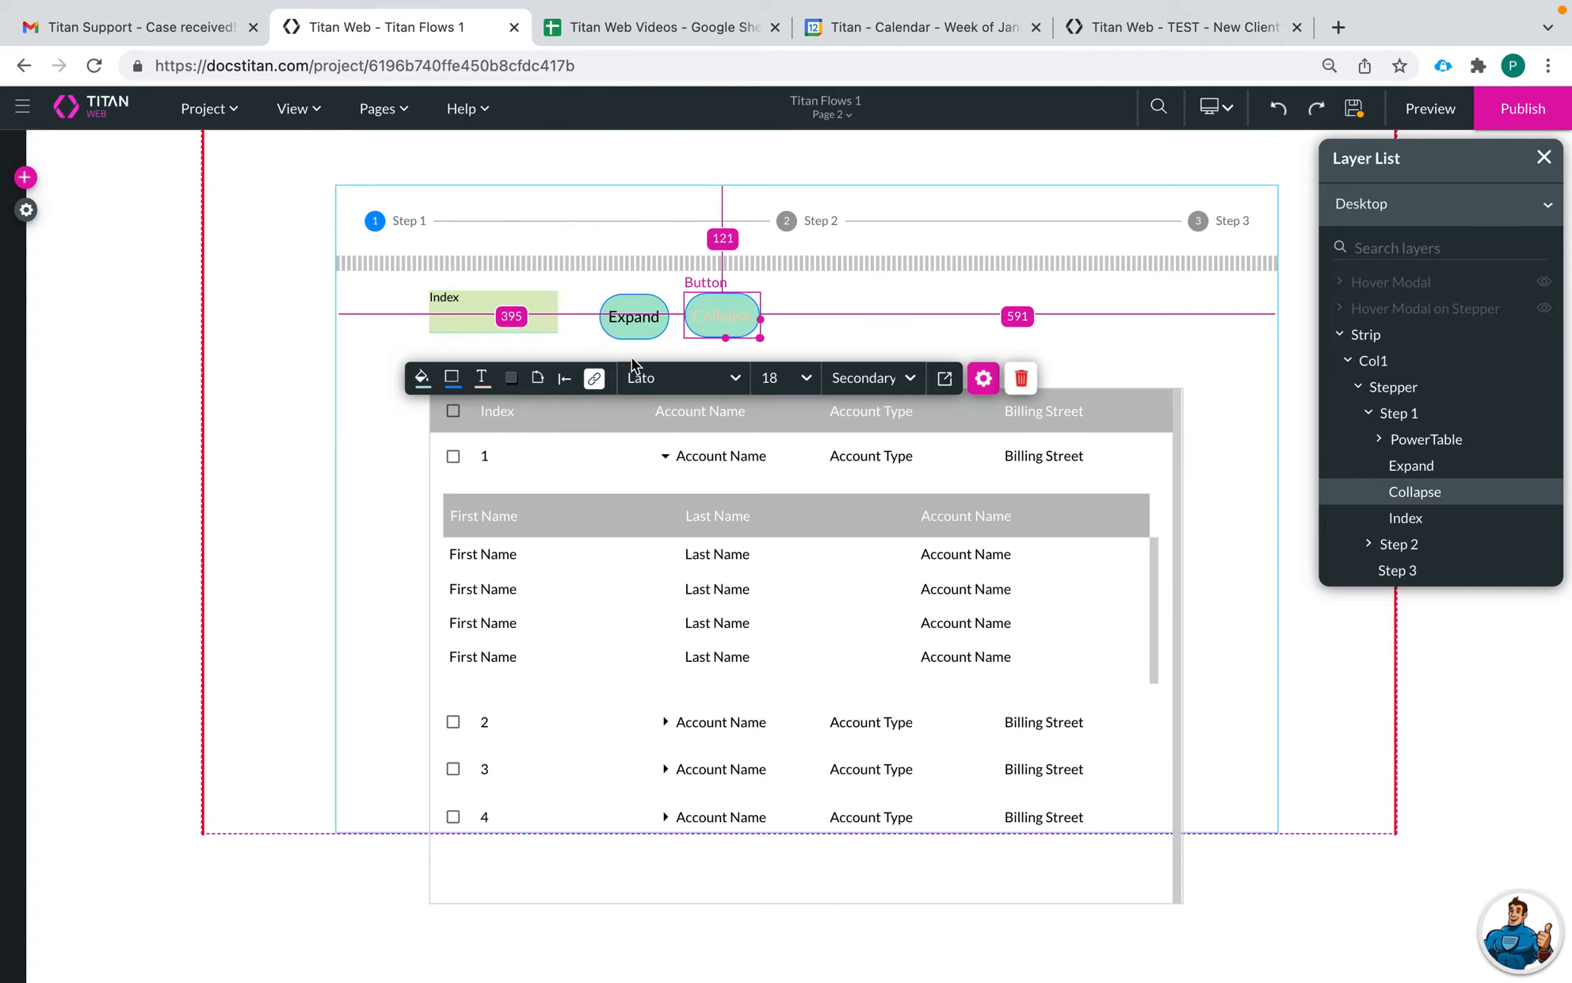
{"action": "left_click", "coordinate": [592, 381]}
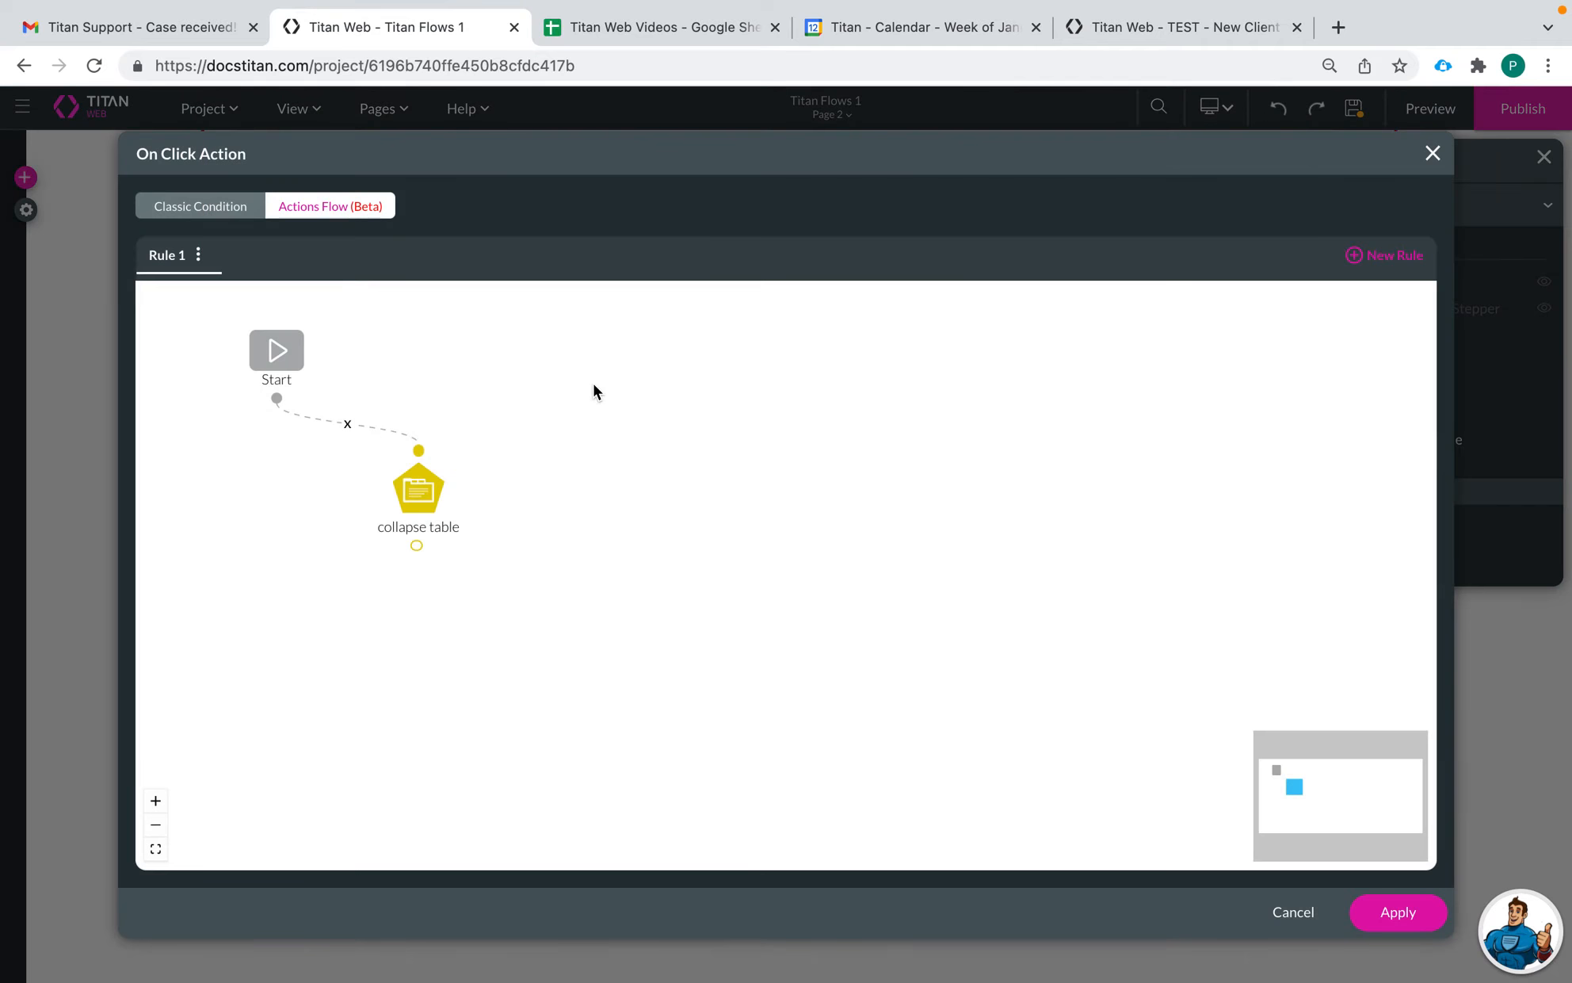
{"action": "left_click", "coordinate": [454, 488]}
{"action": "left_click", "coordinate": [507, 472]}
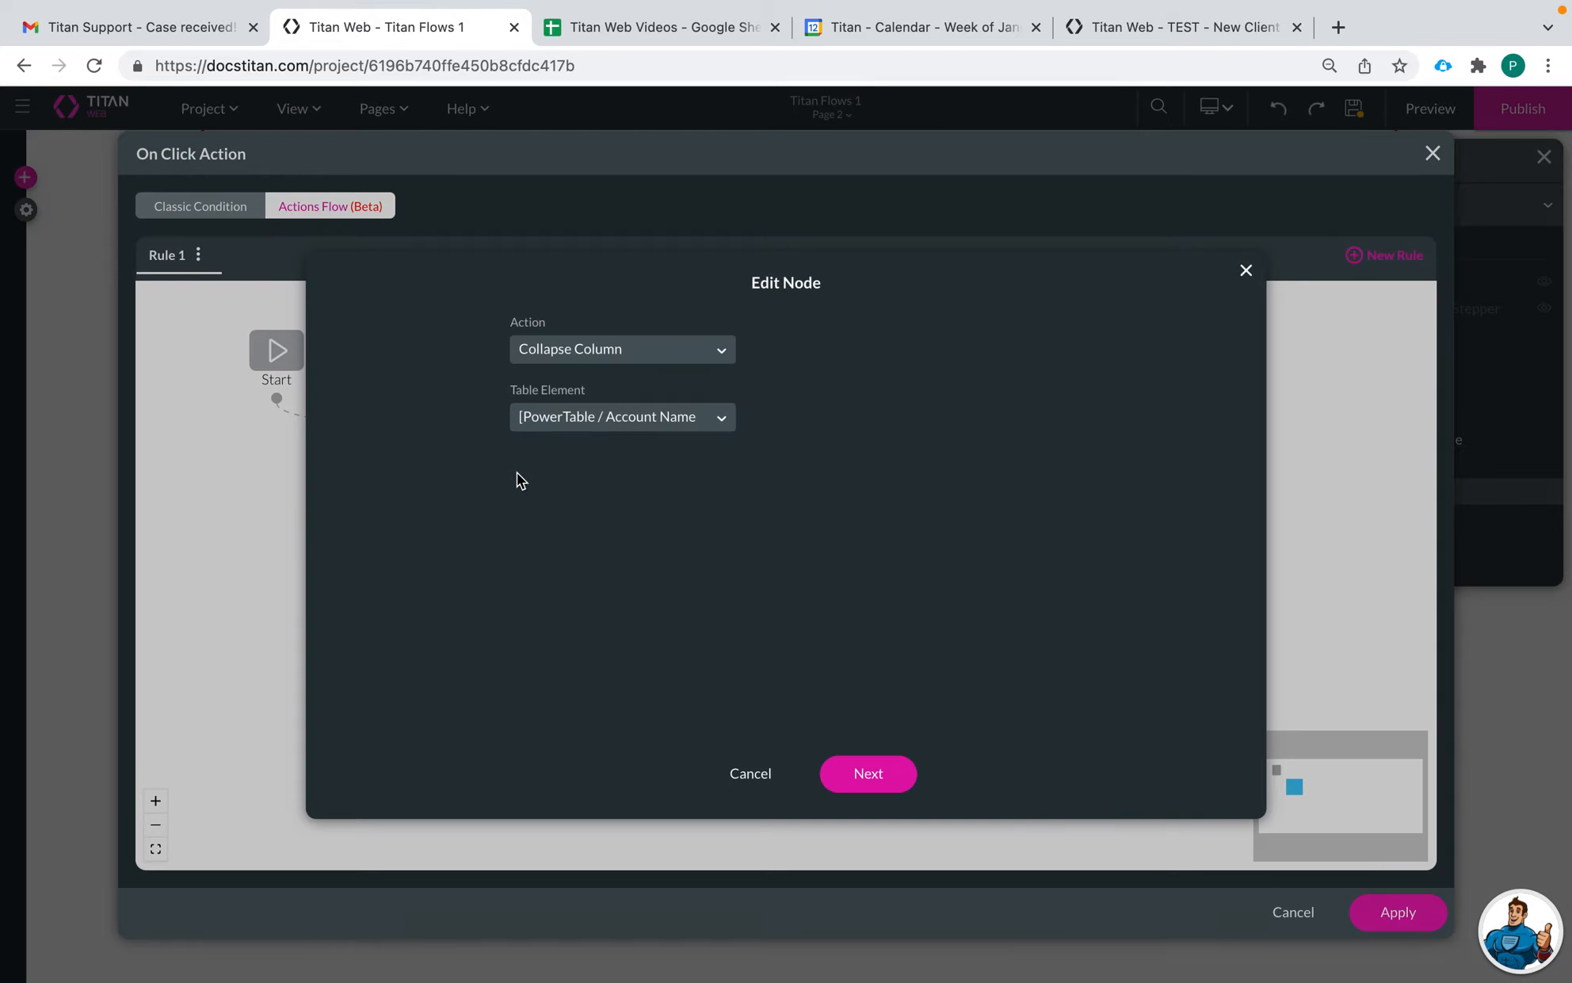
{"action": "left_click", "coordinate": [864, 773]}
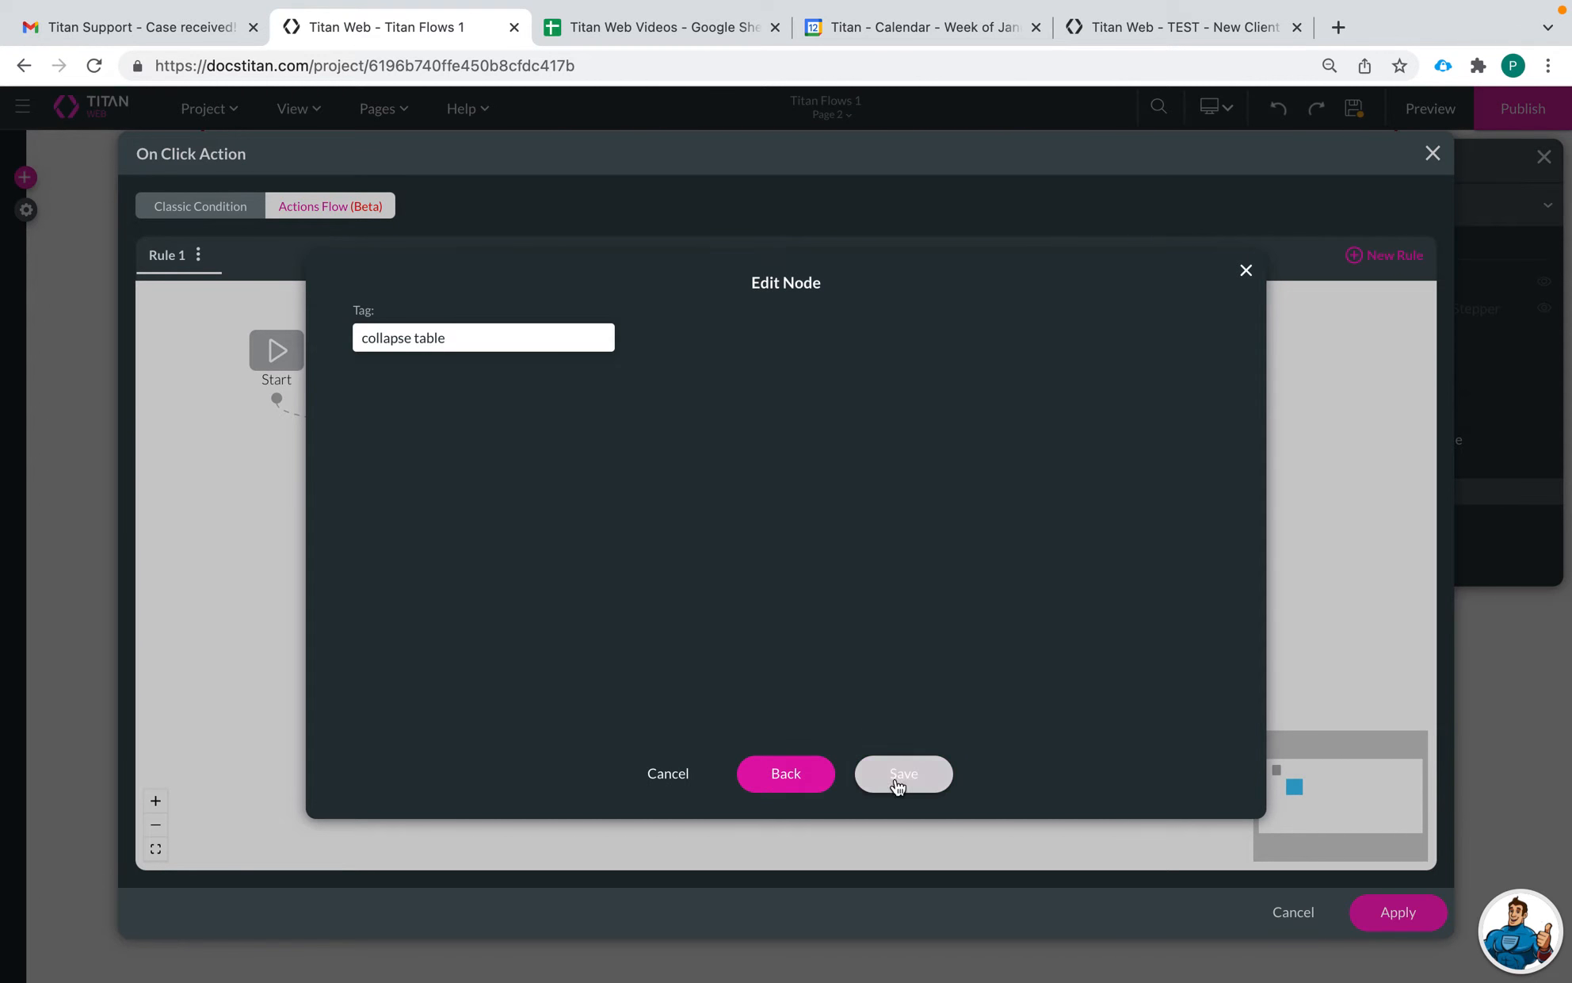
{"action": "left_click", "coordinate": [874, 783]}
{"action": "left_click", "coordinate": [1419, 931]}
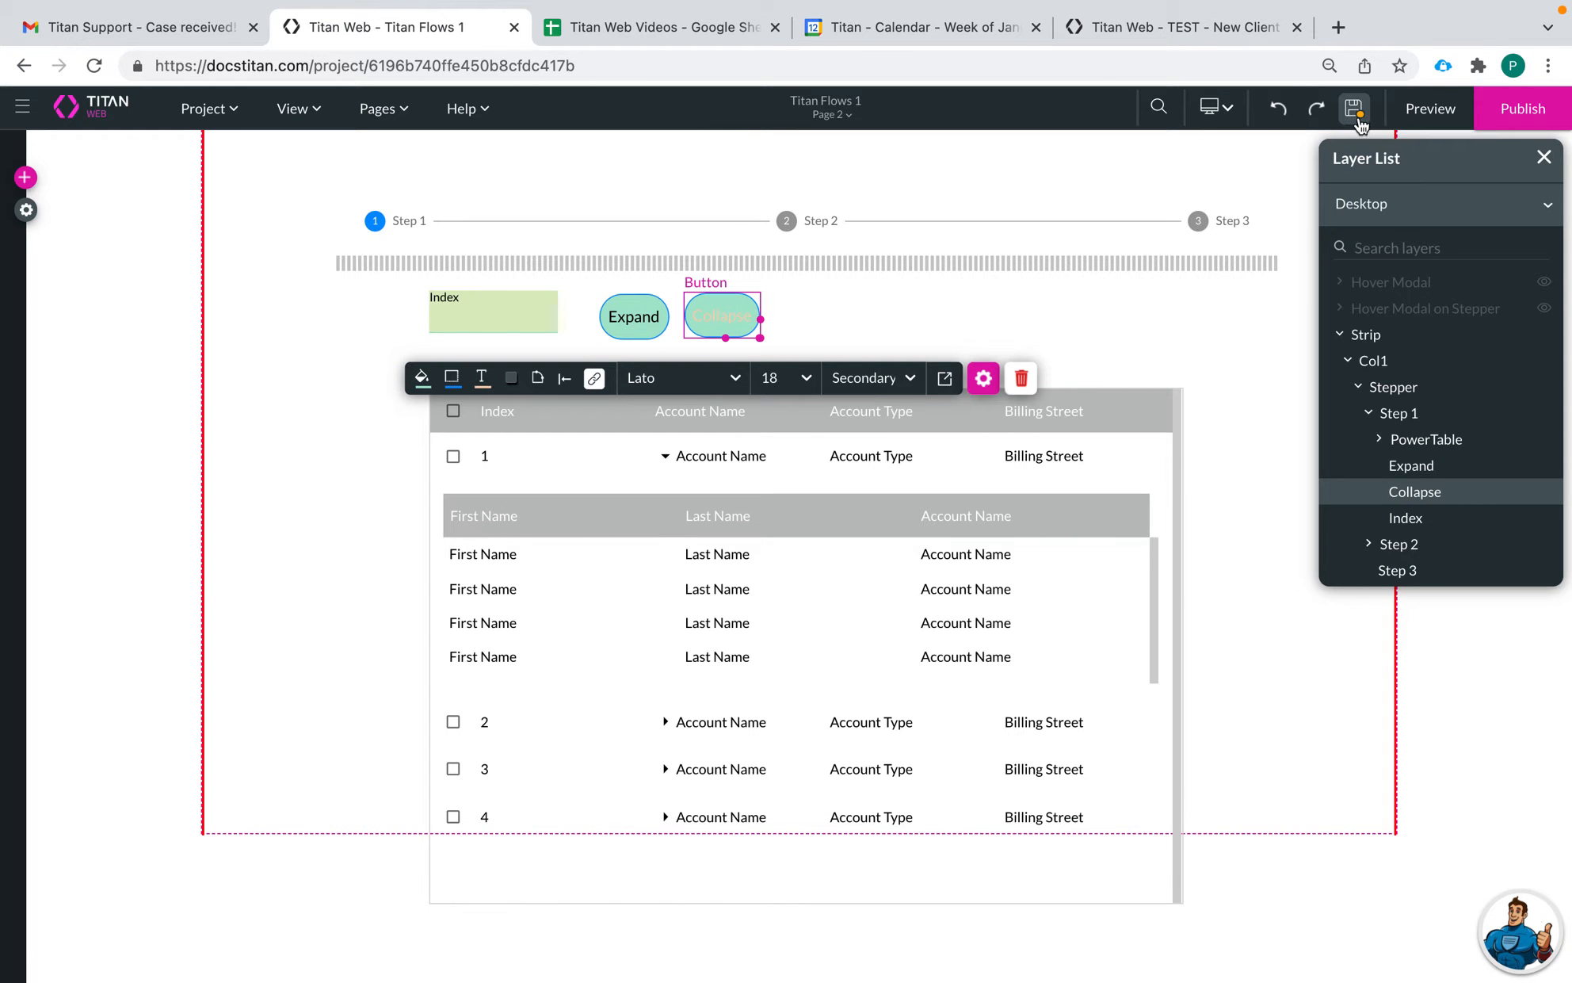
Step: Save and preview the page, testing the Expand button with index 11
{"action": "left_click", "coordinate": [1357, 119]}
{"action": "left_click", "coordinate": [1426, 109]}
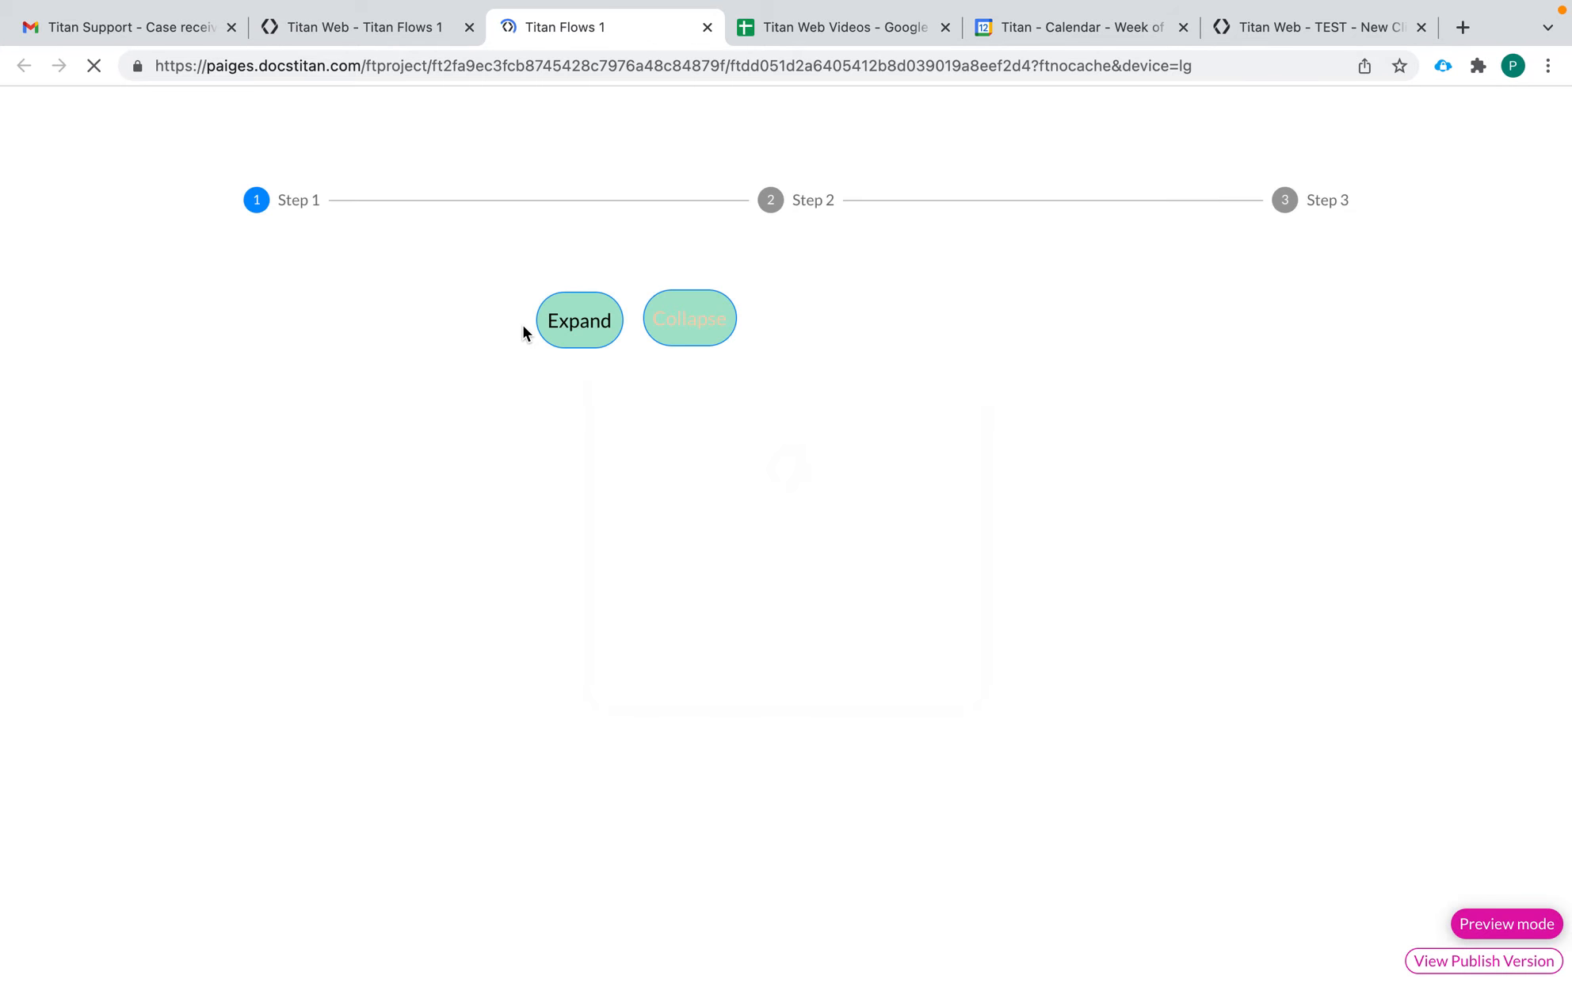
{"action": "left_click", "coordinate": [401, 318]}
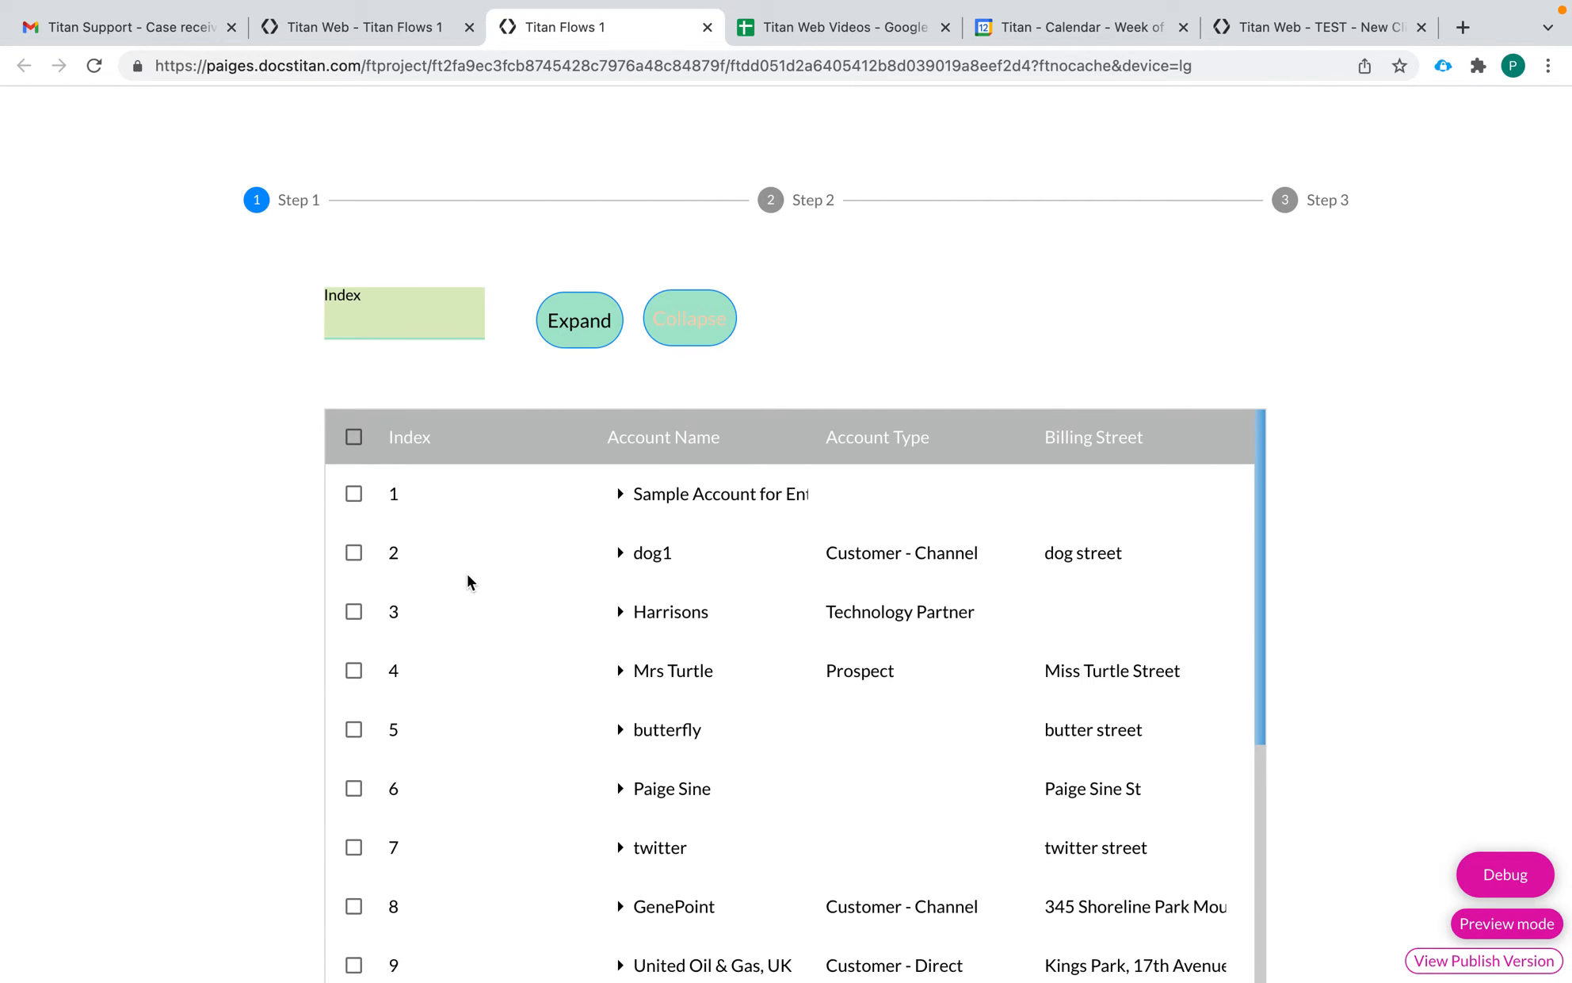
{"action": "scroll", "coordinate": [571, 709], "scroll_direction": "down", "scroll_amount": 5}
{"action": "type", "text": "11"}
{"action": "left_click", "coordinate": [568, 341]}
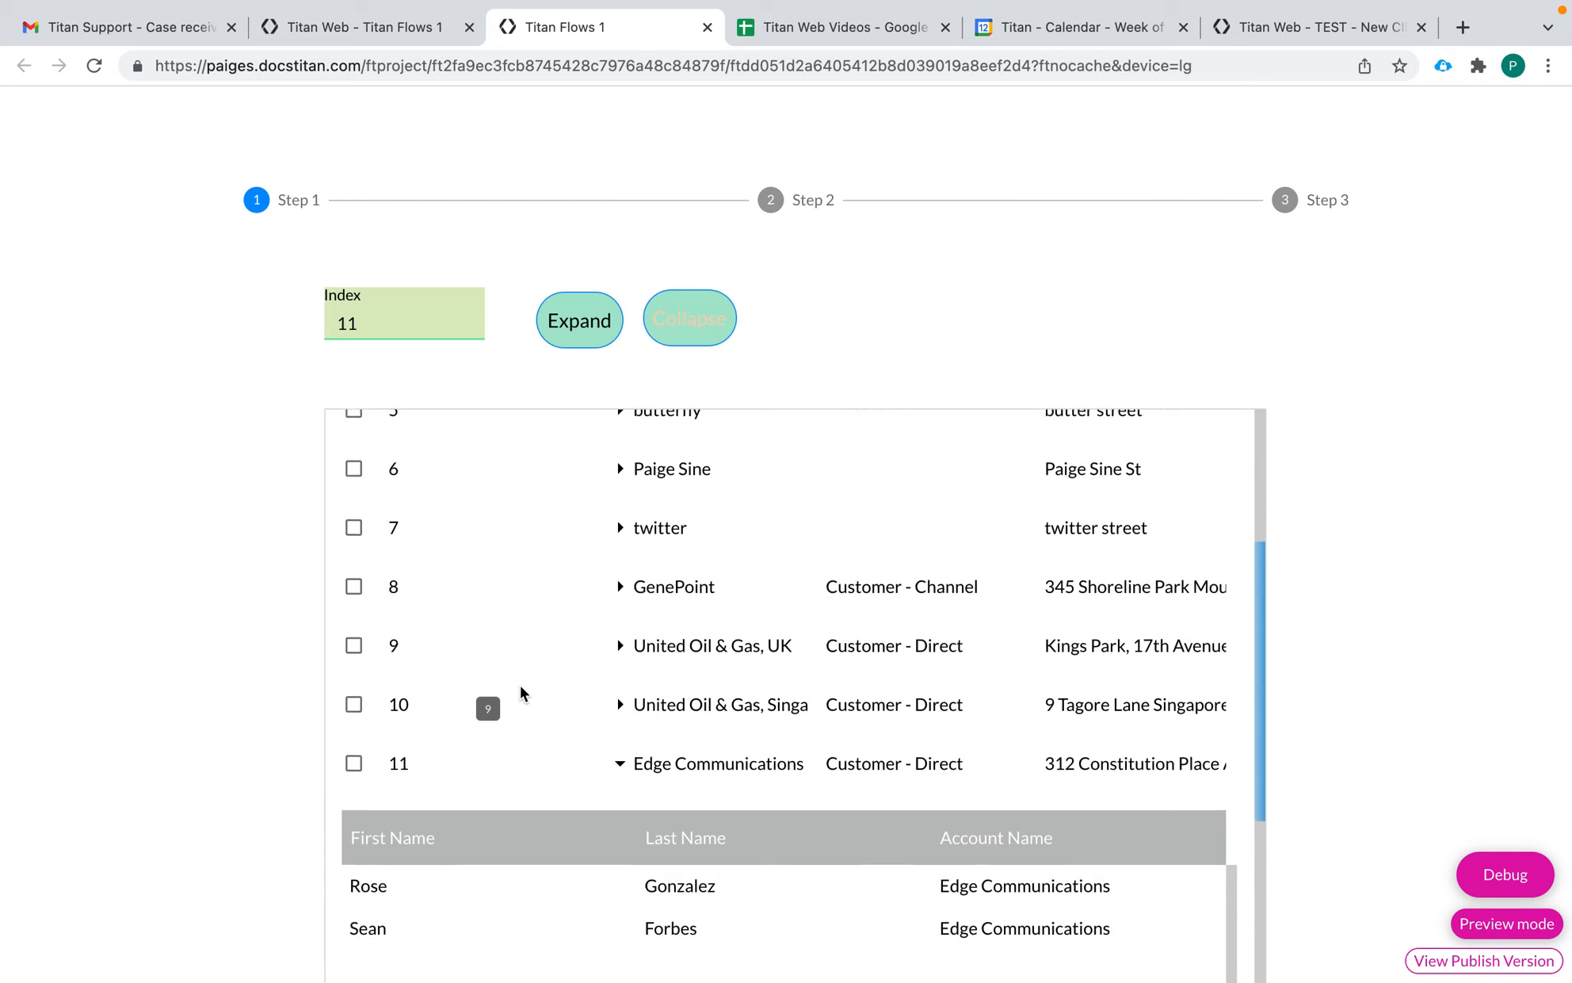
{"action": "scroll", "coordinate": [519, 686], "scroll_direction": "down", "scroll_amount": 1}
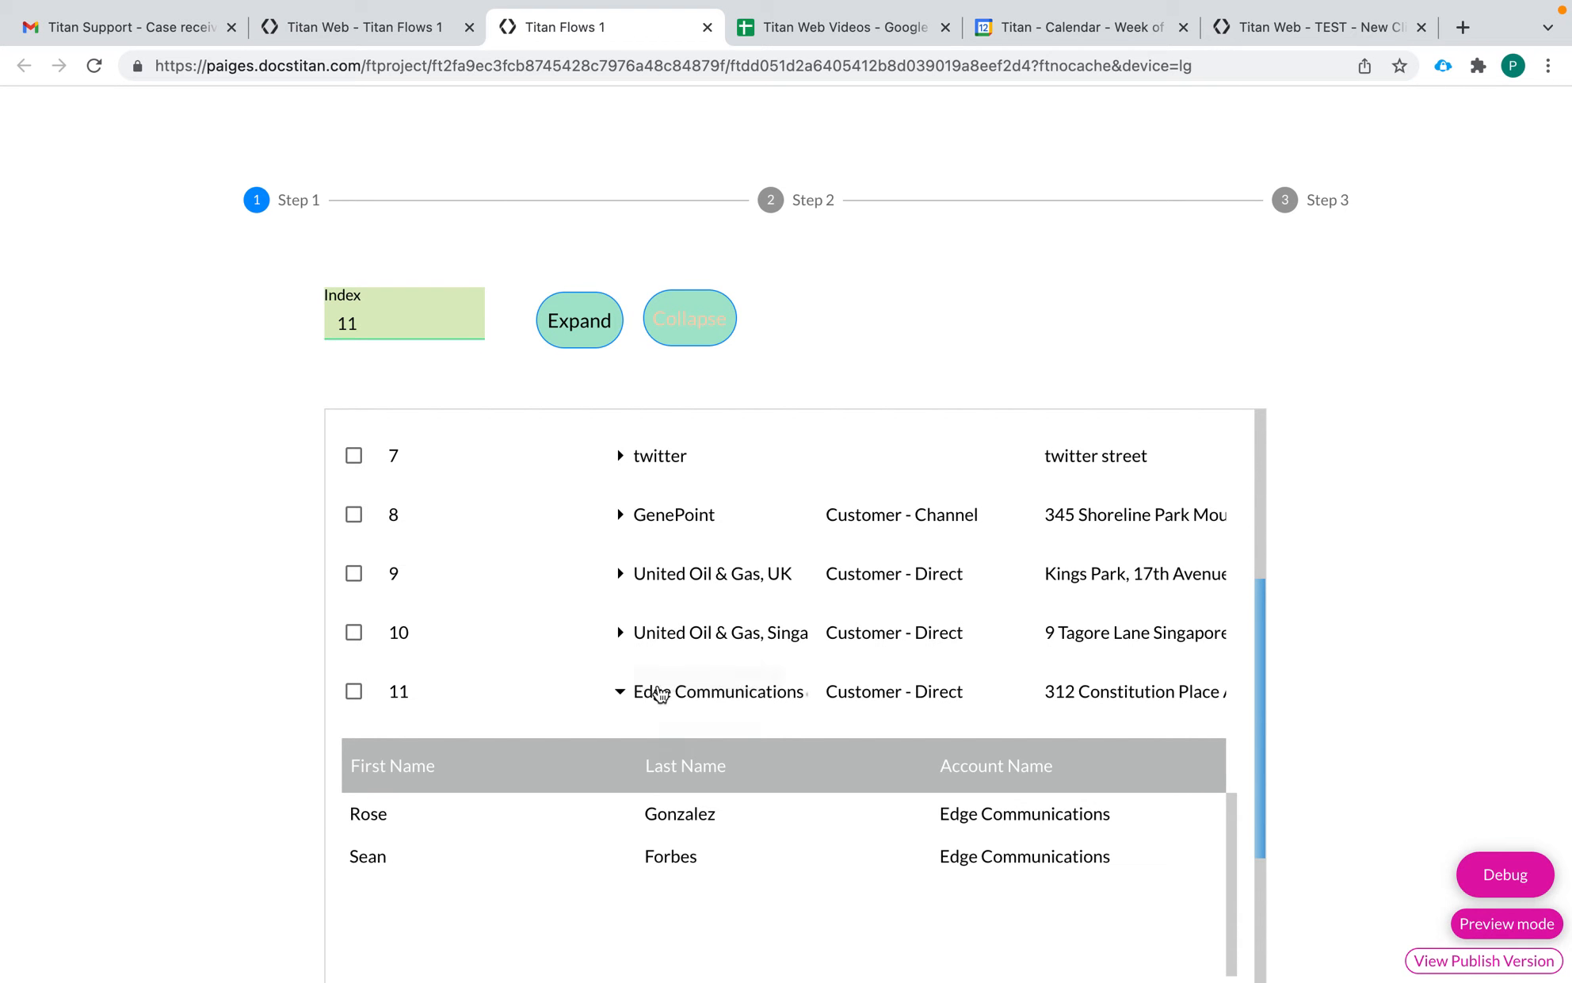
Step: Set the Index field to 2 and expand that table row in the preview
{"action": "left_click", "coordinate": [374, 318]}
{"action": "key", "text": "BackSpace"}
{"action": "type", "text": "2"}
{"action": "left_click", "coordinate": [595, 333]}
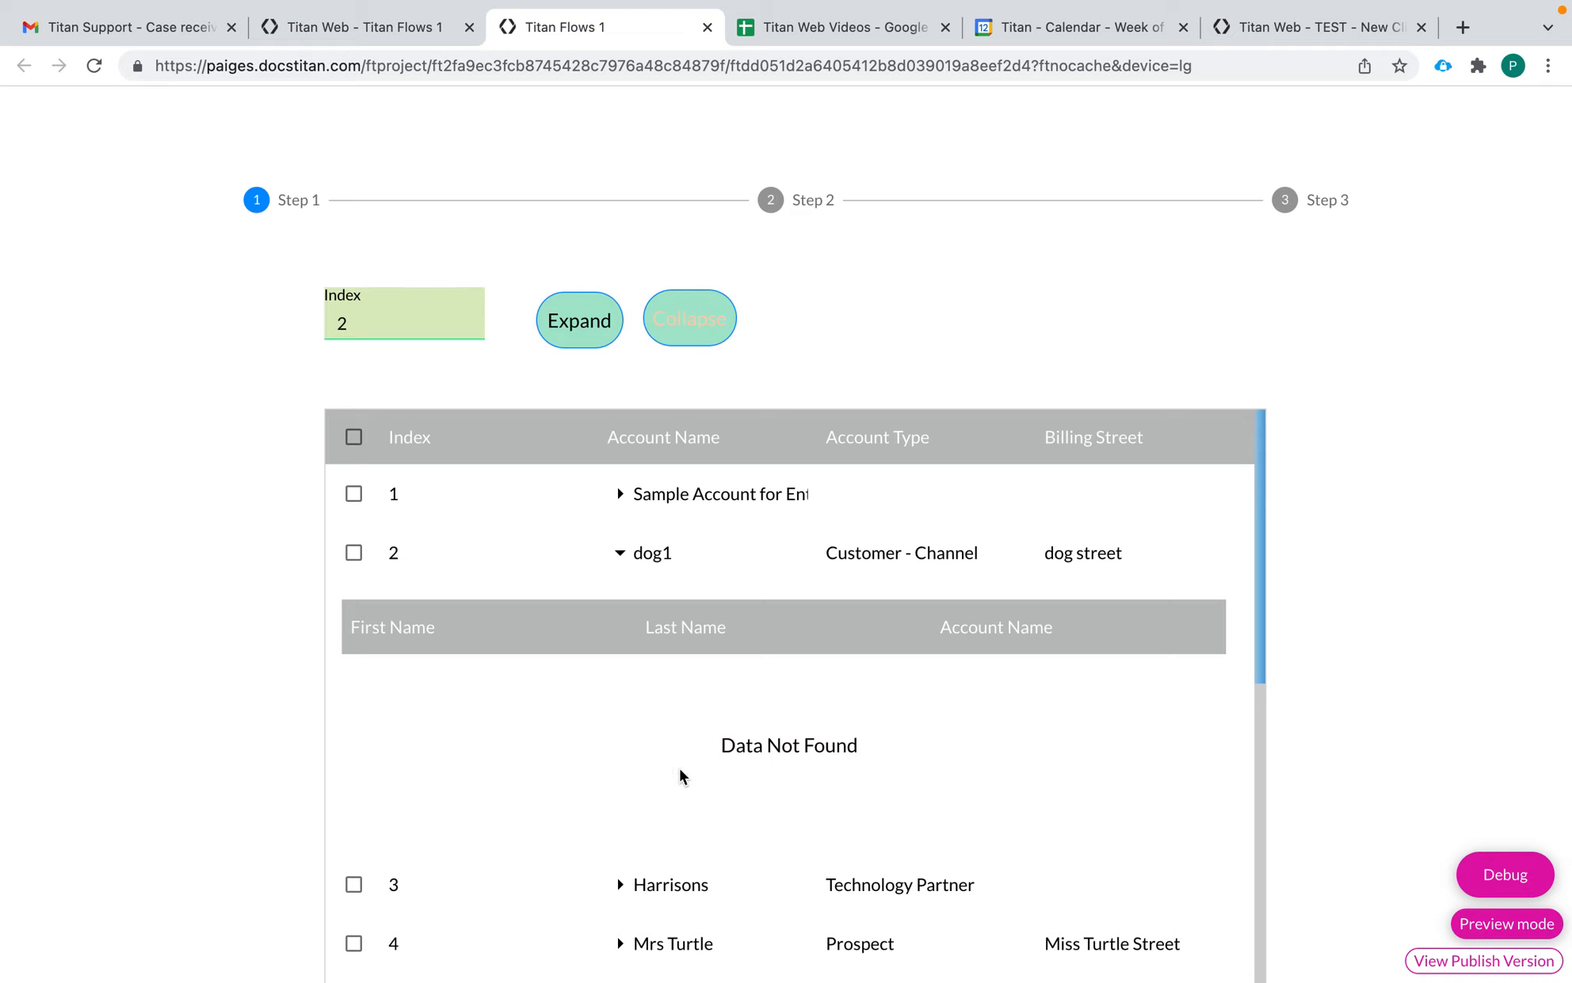
Step: Set the Index field to 13 and expand that row to view its nested contacts
{"action": "scroll", "coordinate": [519, 729], "scroll_direction": "down", "scroll_amount": 2}
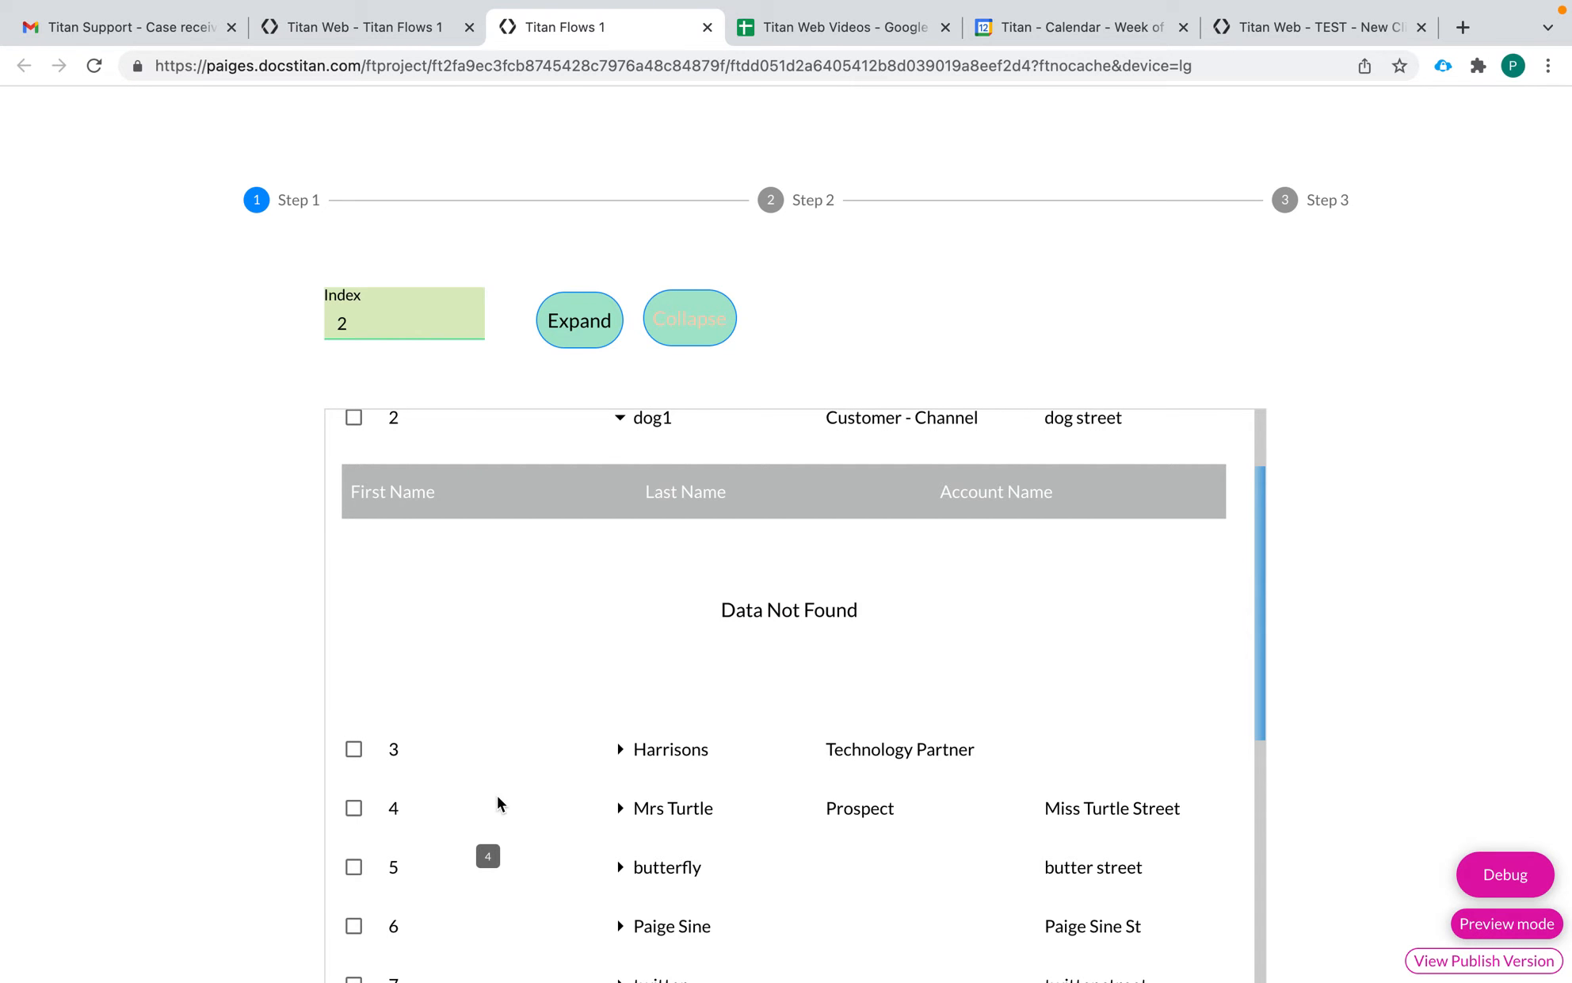
{"action": "scroll", "coordinate": [498, 795], "scroll_direction": "down", "scroll_amount": 3}
{"action": "scroll", "coordinate": [507, 683], "scroll_direction": "down", "scroll_amount": 3}
{"action": "scroll", "coordinate": [507, 688], "scroll_direction": "down", "scroll_amount": 4}
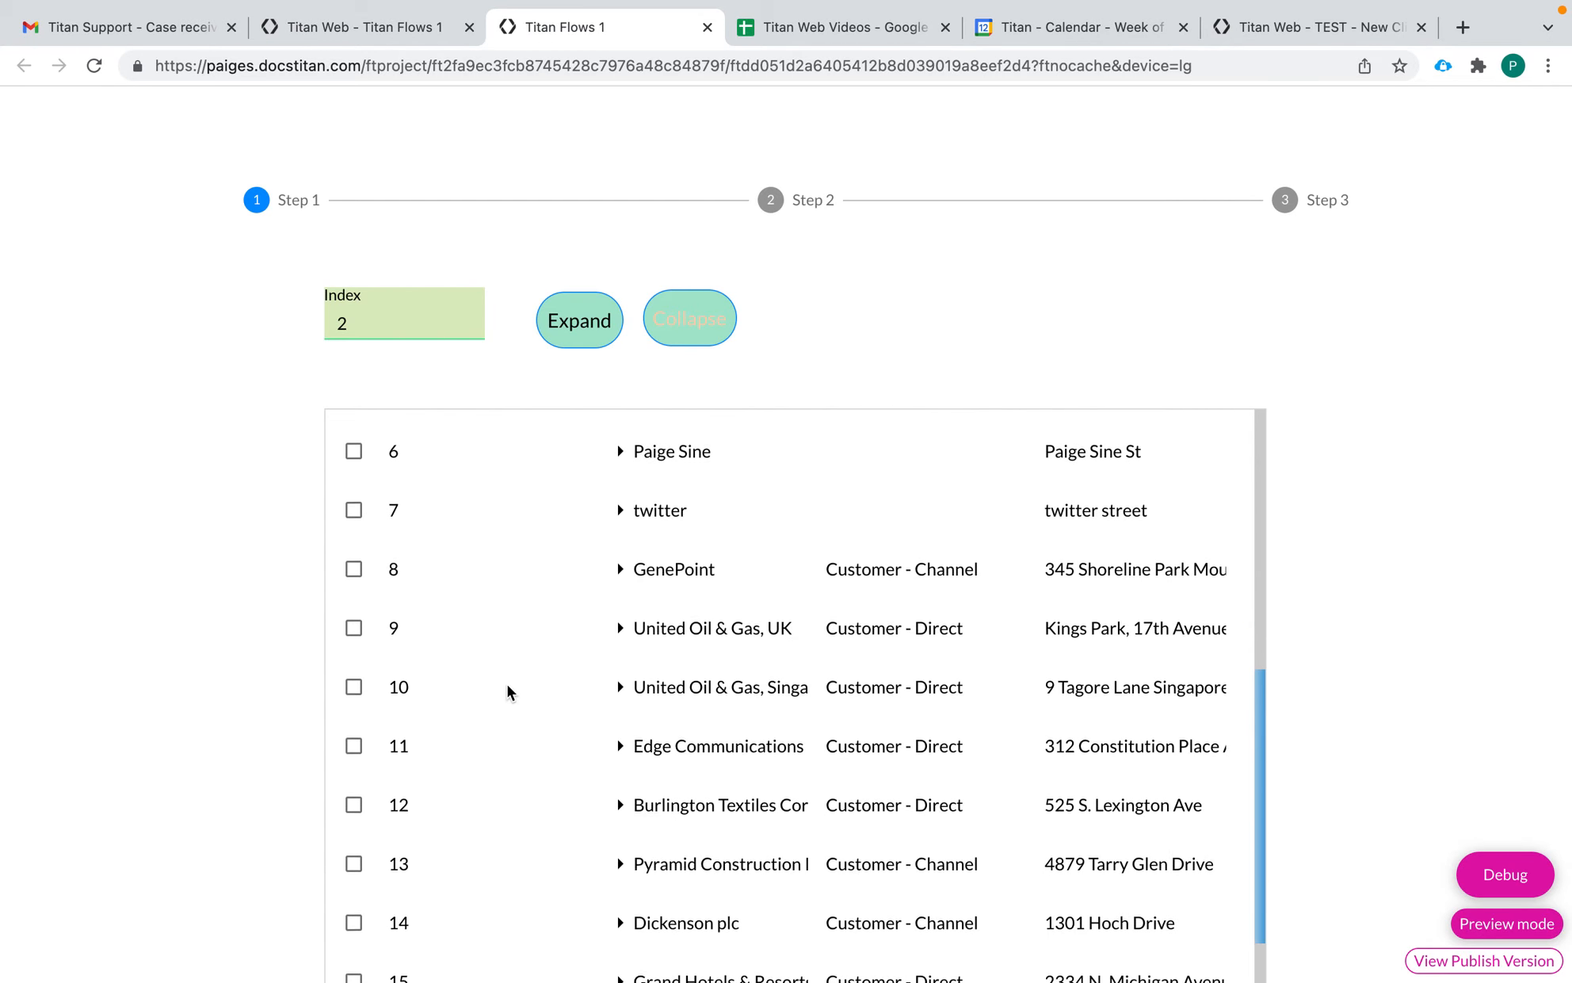
{"action": "left_click", "coordinate": [363, 322]}
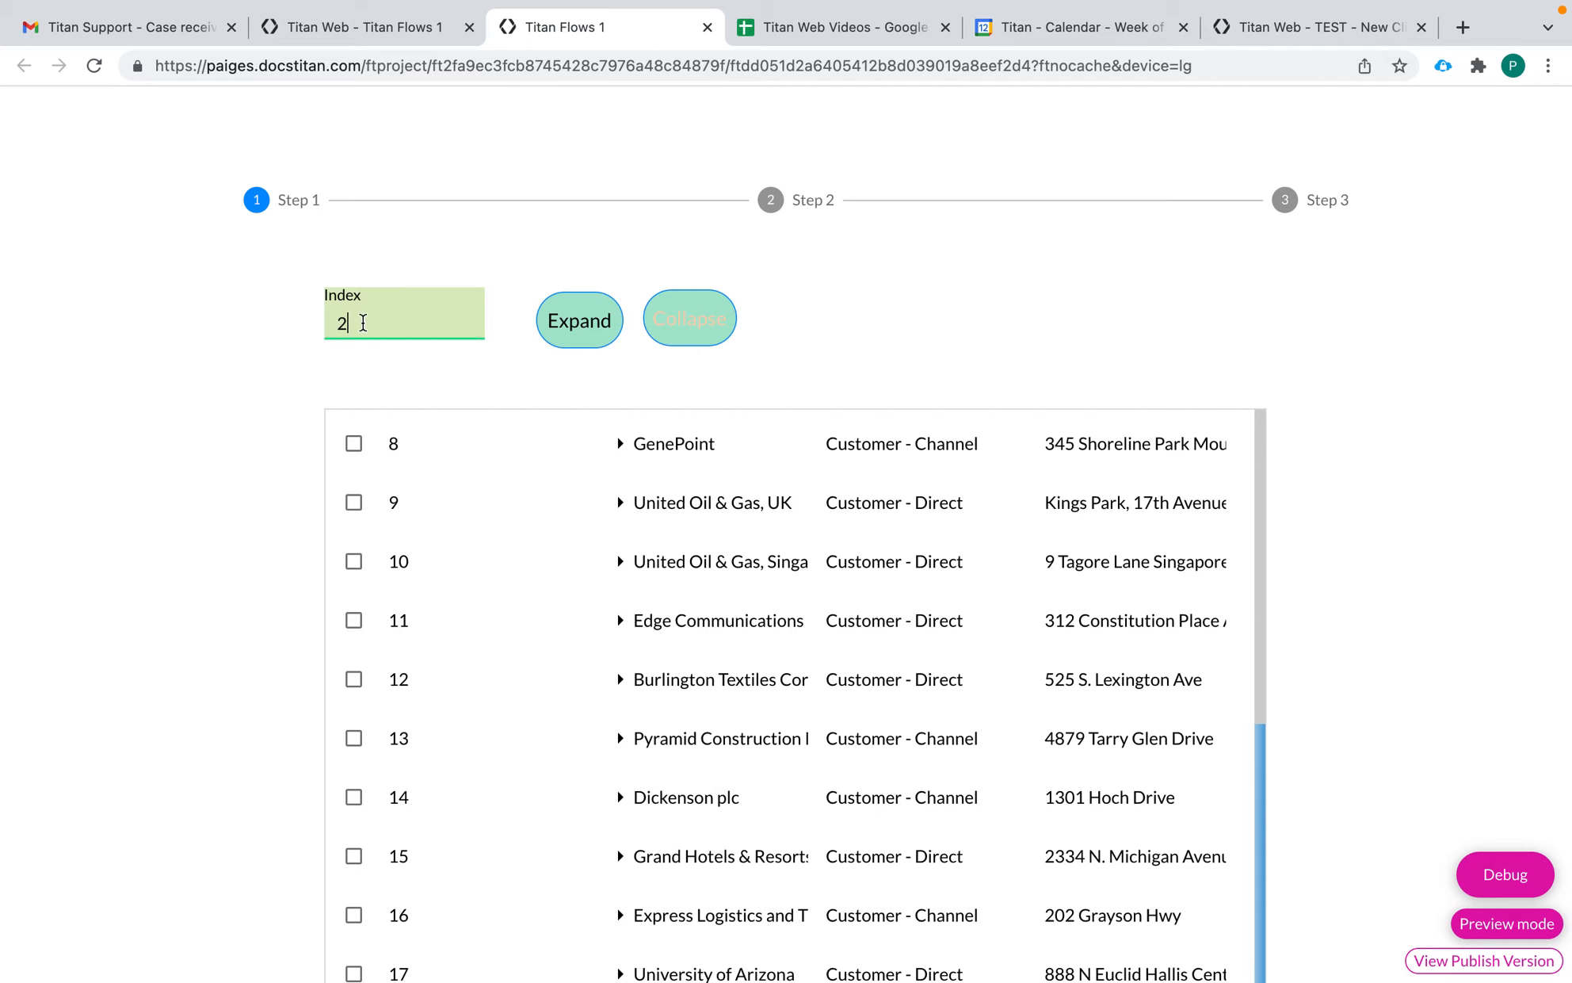
{"action": "left_click", "coordinate": [586, 317]}
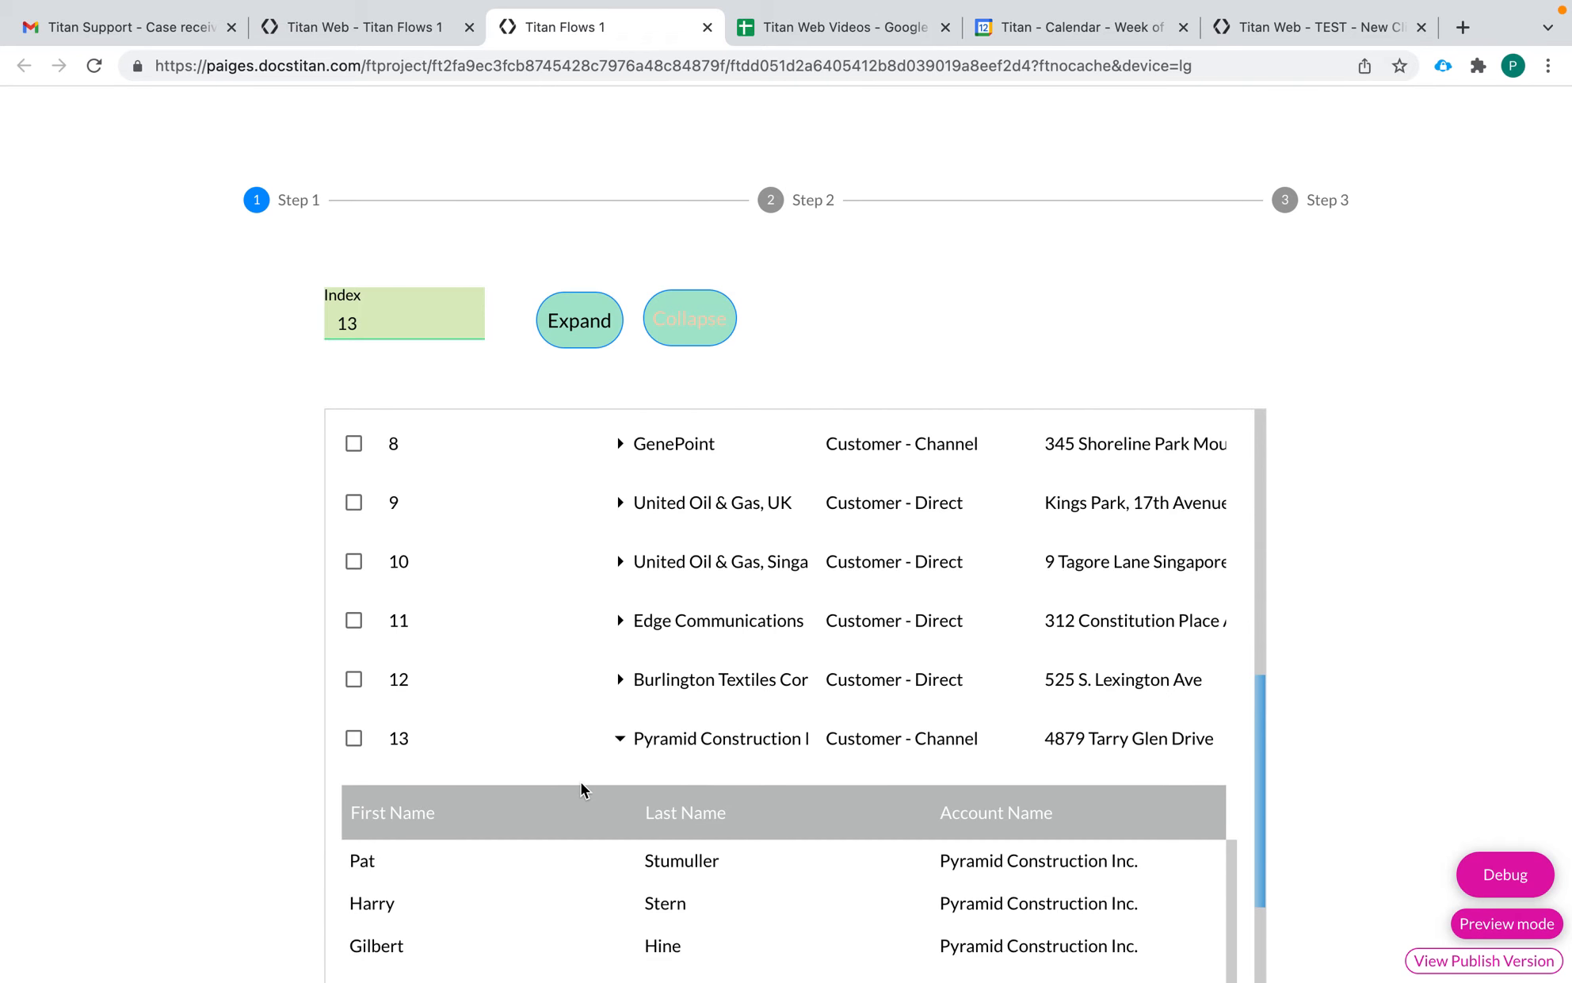
{"action": "scroll", "coordinate": [581, 782], "scroll_direction": "down", "scroll_amount": 2}
{"action": "scroll", "coordinate": [786, 822], "scroll_direction": "down", "scroll_amount": 2}
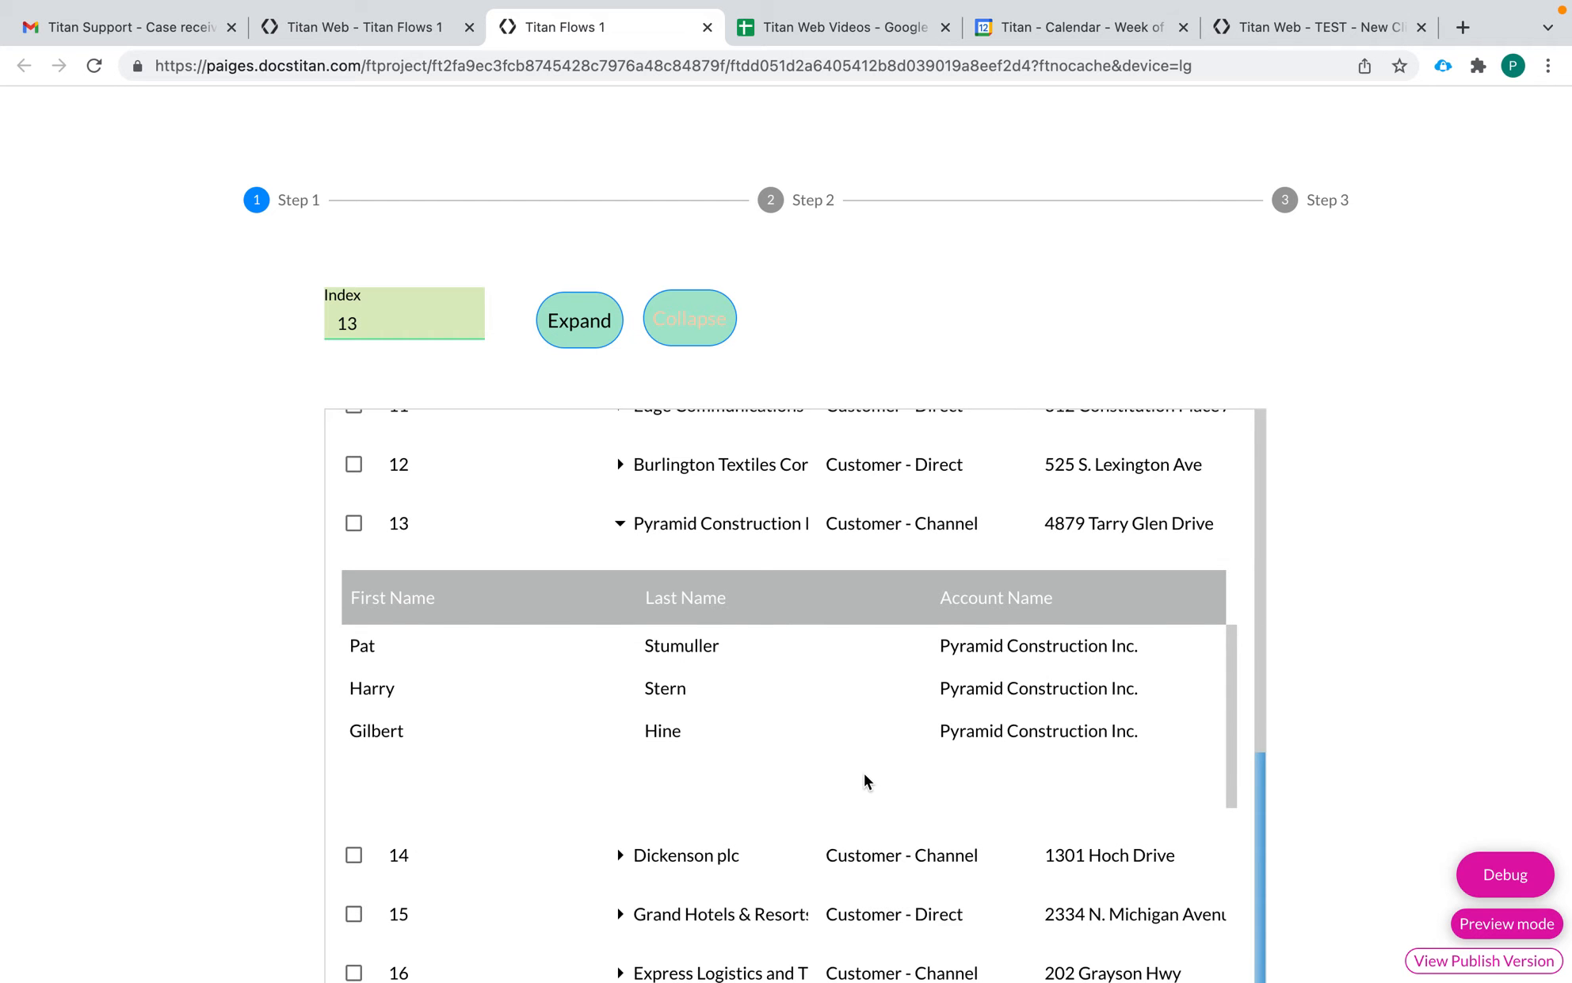
Step: Close the preview and delete the Index field and the Expand button from Step 1
{"action": "left_click", "coordinate": [707, 27]}
{"action": "left_click", "coordinate": [476, 301]}
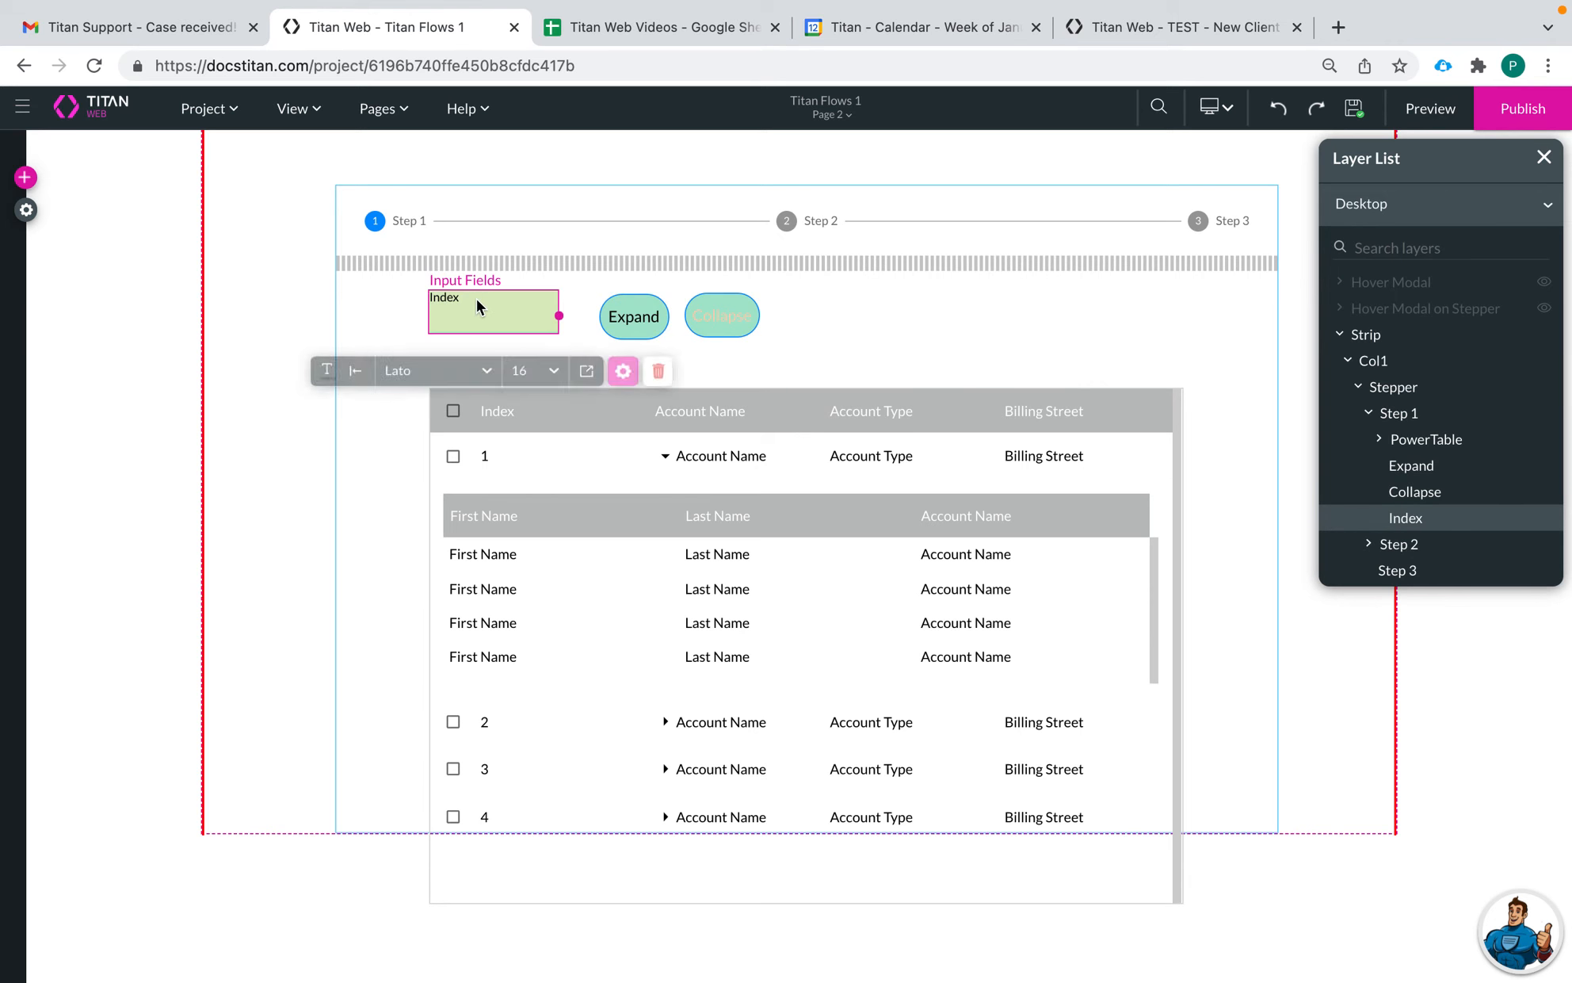
{"action": "left_click", "coordinate": [668, 372]}
{"action": "left_click", "coordinate": [635, 321]}
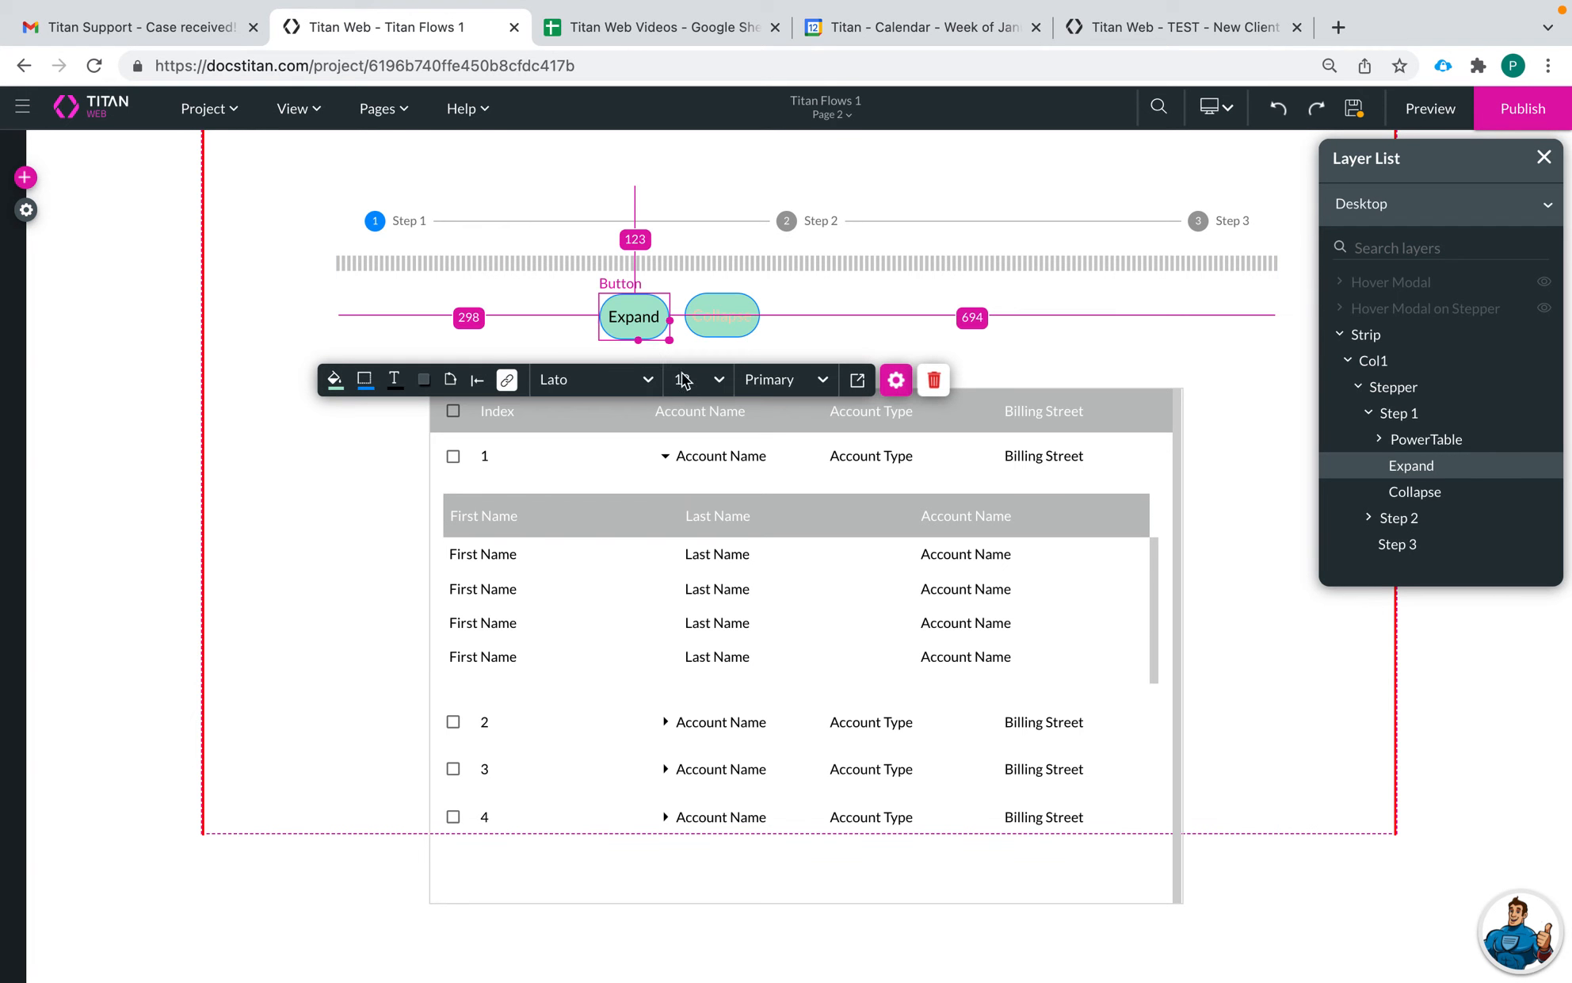
{"action": "left_click", "coordinate": [935, 381]}
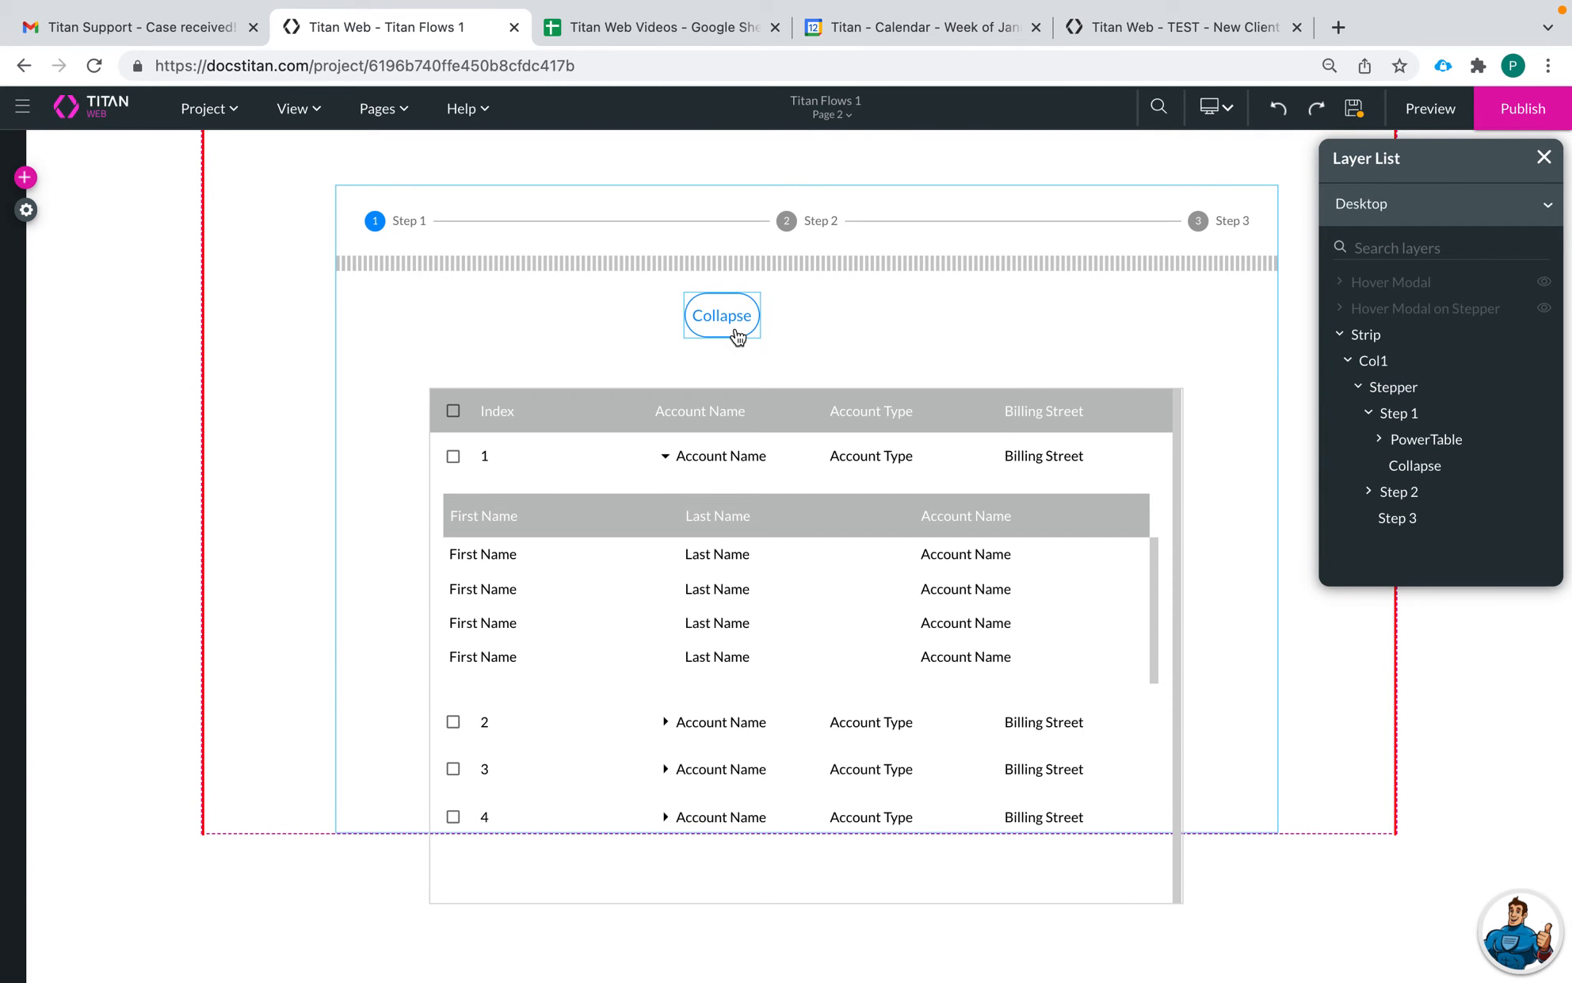
Step: Move the Collapse button to the right of the PowerTable and shift the table up beneath the stepper bar
{"action": "left_click_drag", "start_coordinate": [736, 336], "coordinate": [1230, 333]}
{"action": "left_click_drag", "start_coordinate": [867, 418], "coordinate": [831, 311]}
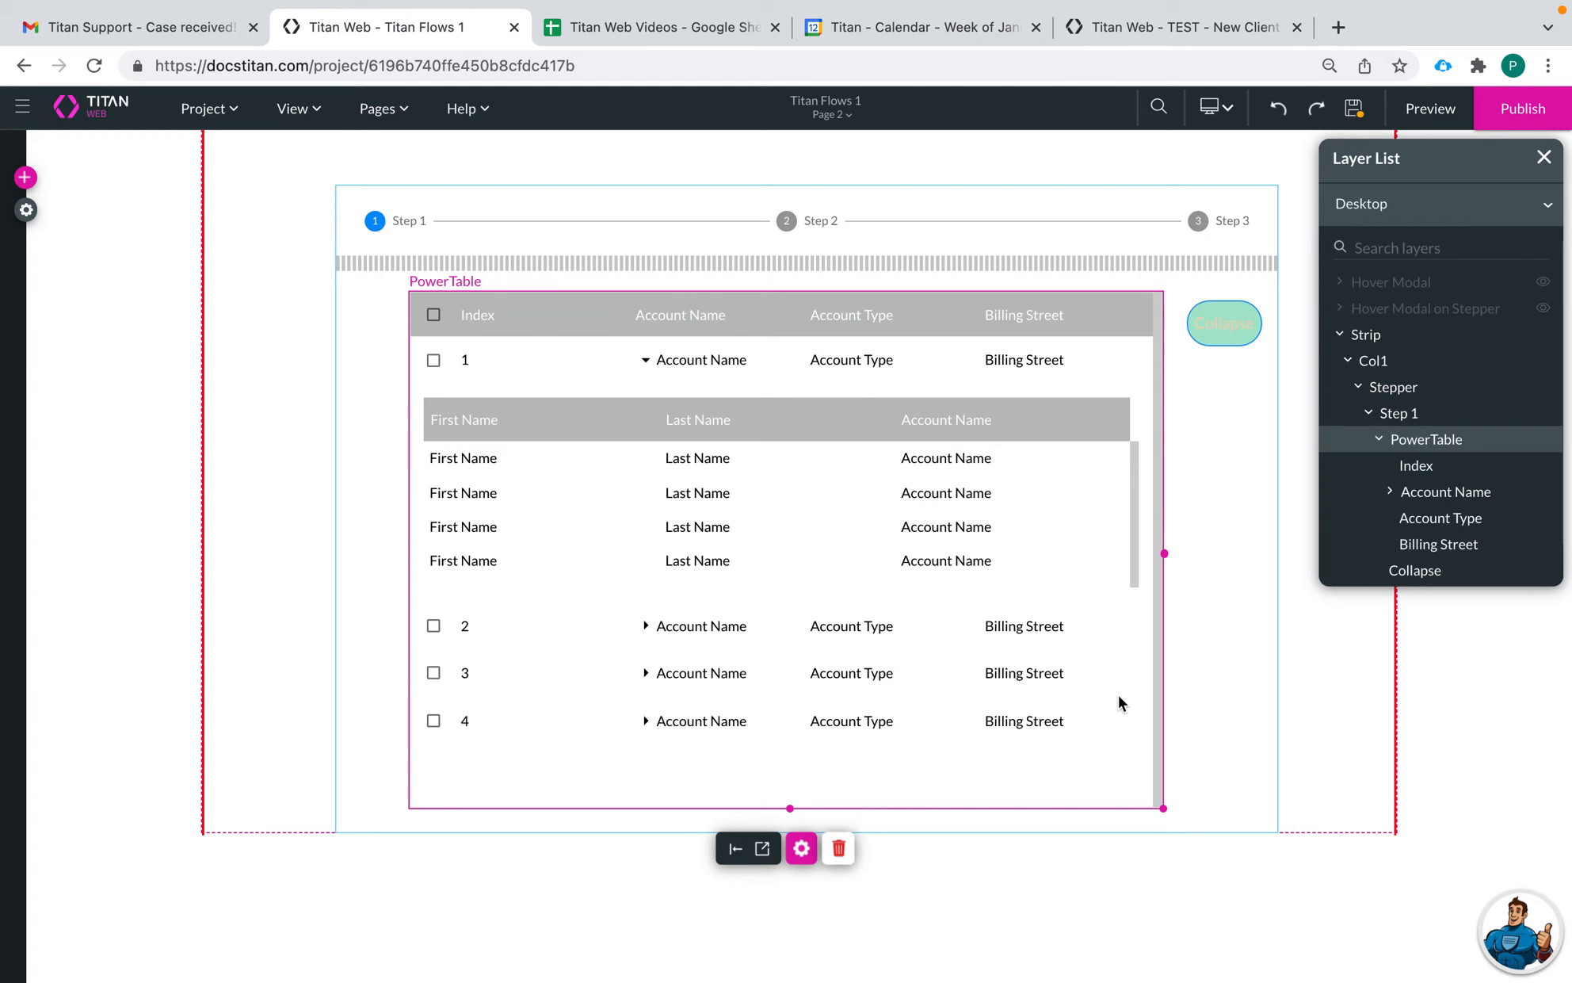
Step: Add a fifth column of type Button with the text "Expand Contacts" to the PowerTable's Salesforce mapping
{"action": "left_click", "coordinate": [801, 848]}
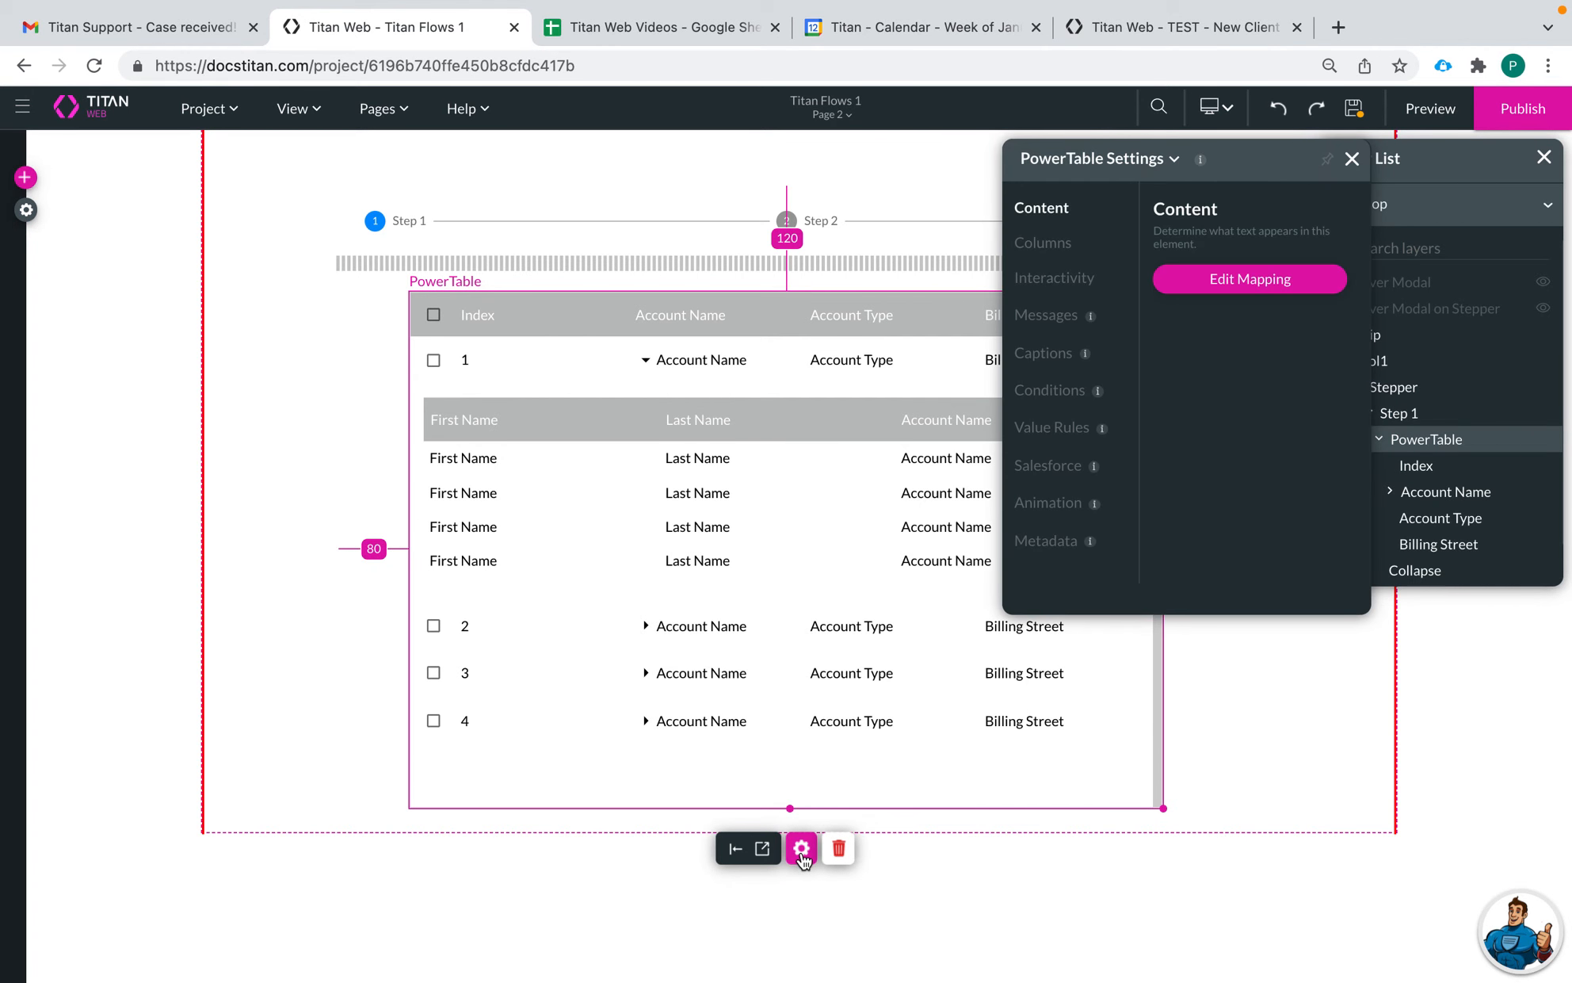
{"action": "left_click", "coordinate": [1249, 279]}
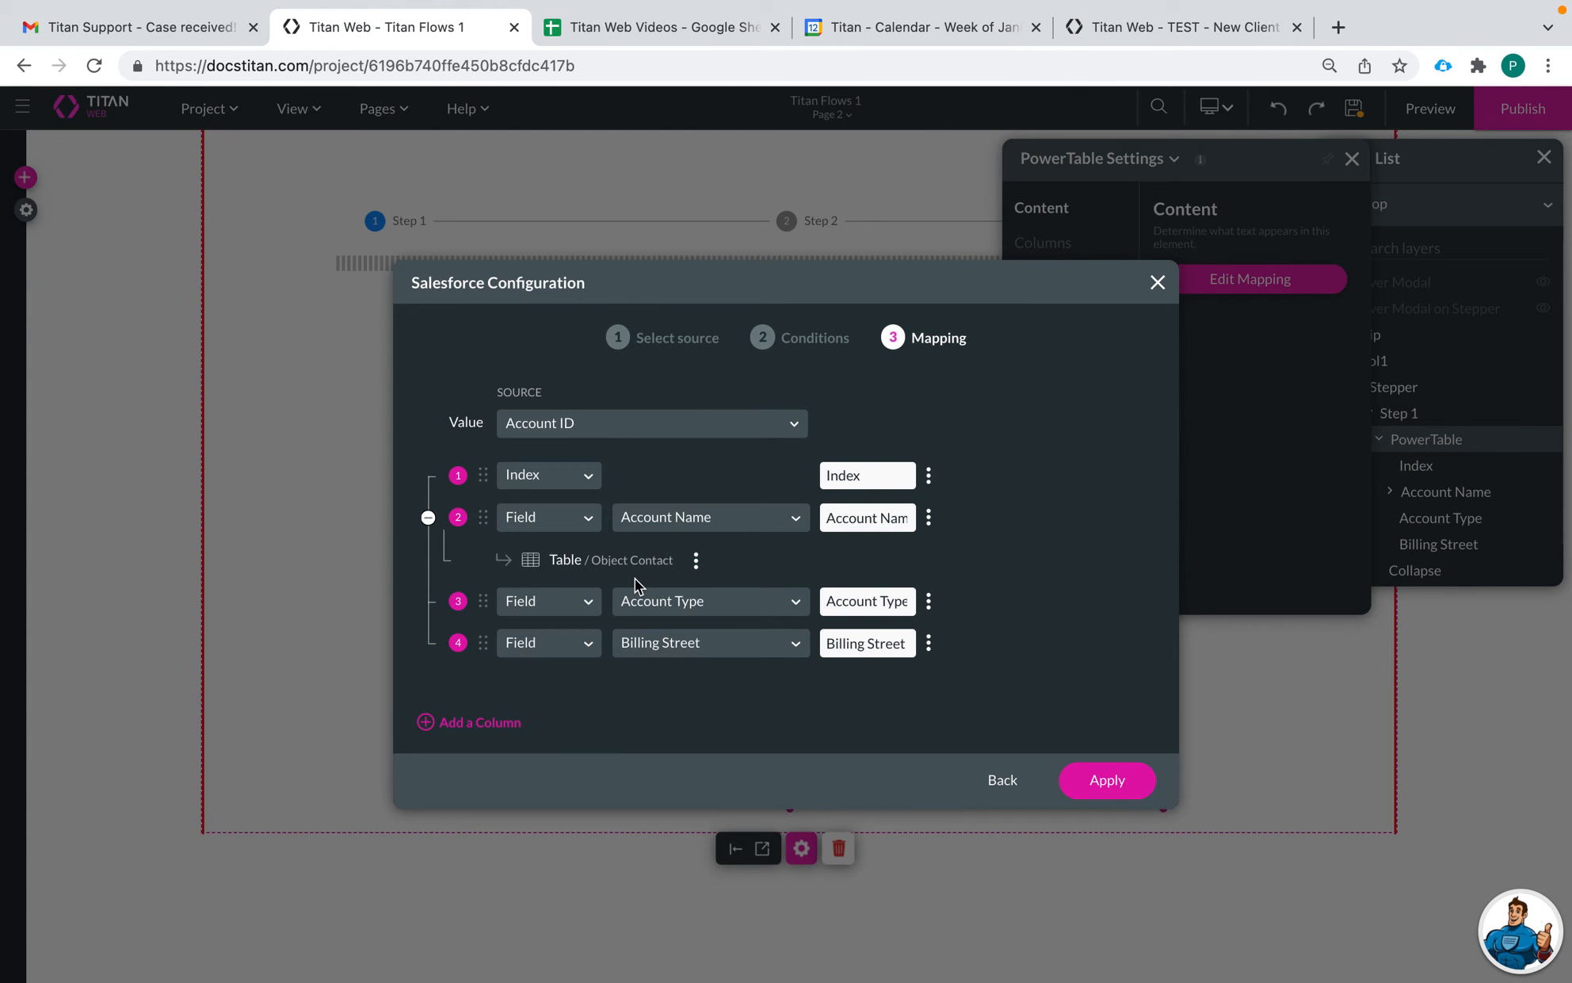
{"action": "left_click", "coordinate": [499, 728]}
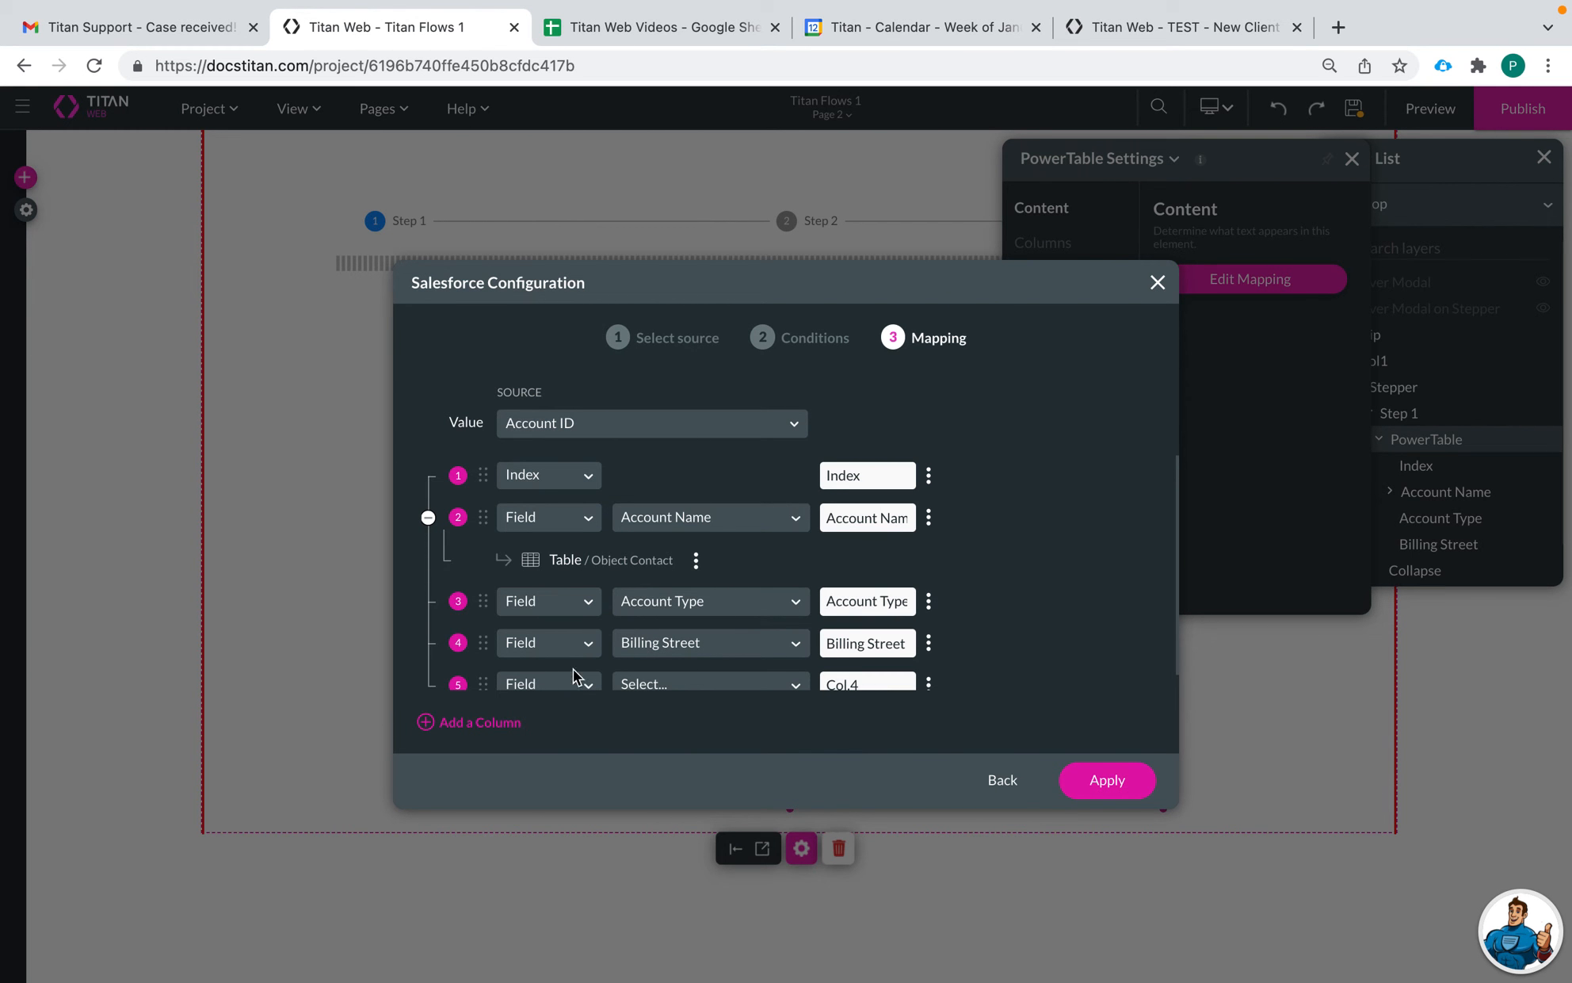
{"action": "scroll", "coordinate": [581, 610], "scroll_direction": "down", "scroll_amount": 1}
{"action": "left_click", "coordinate": [551, 670]}
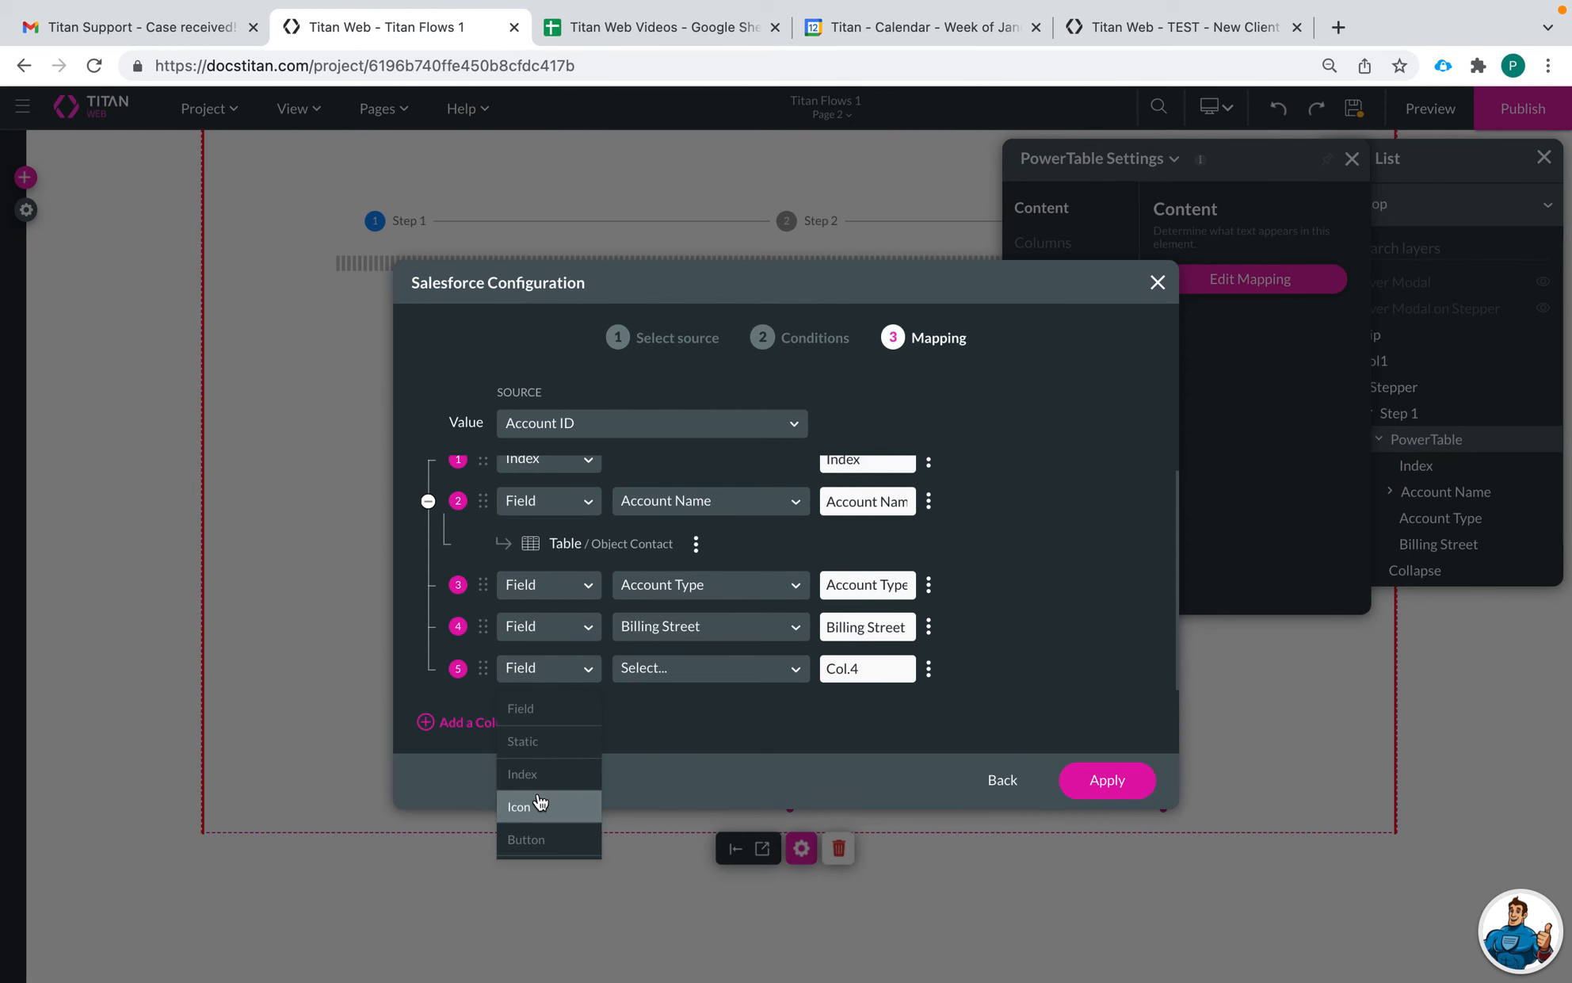
{"action": "left_click", "coordinate": [554, 840]}
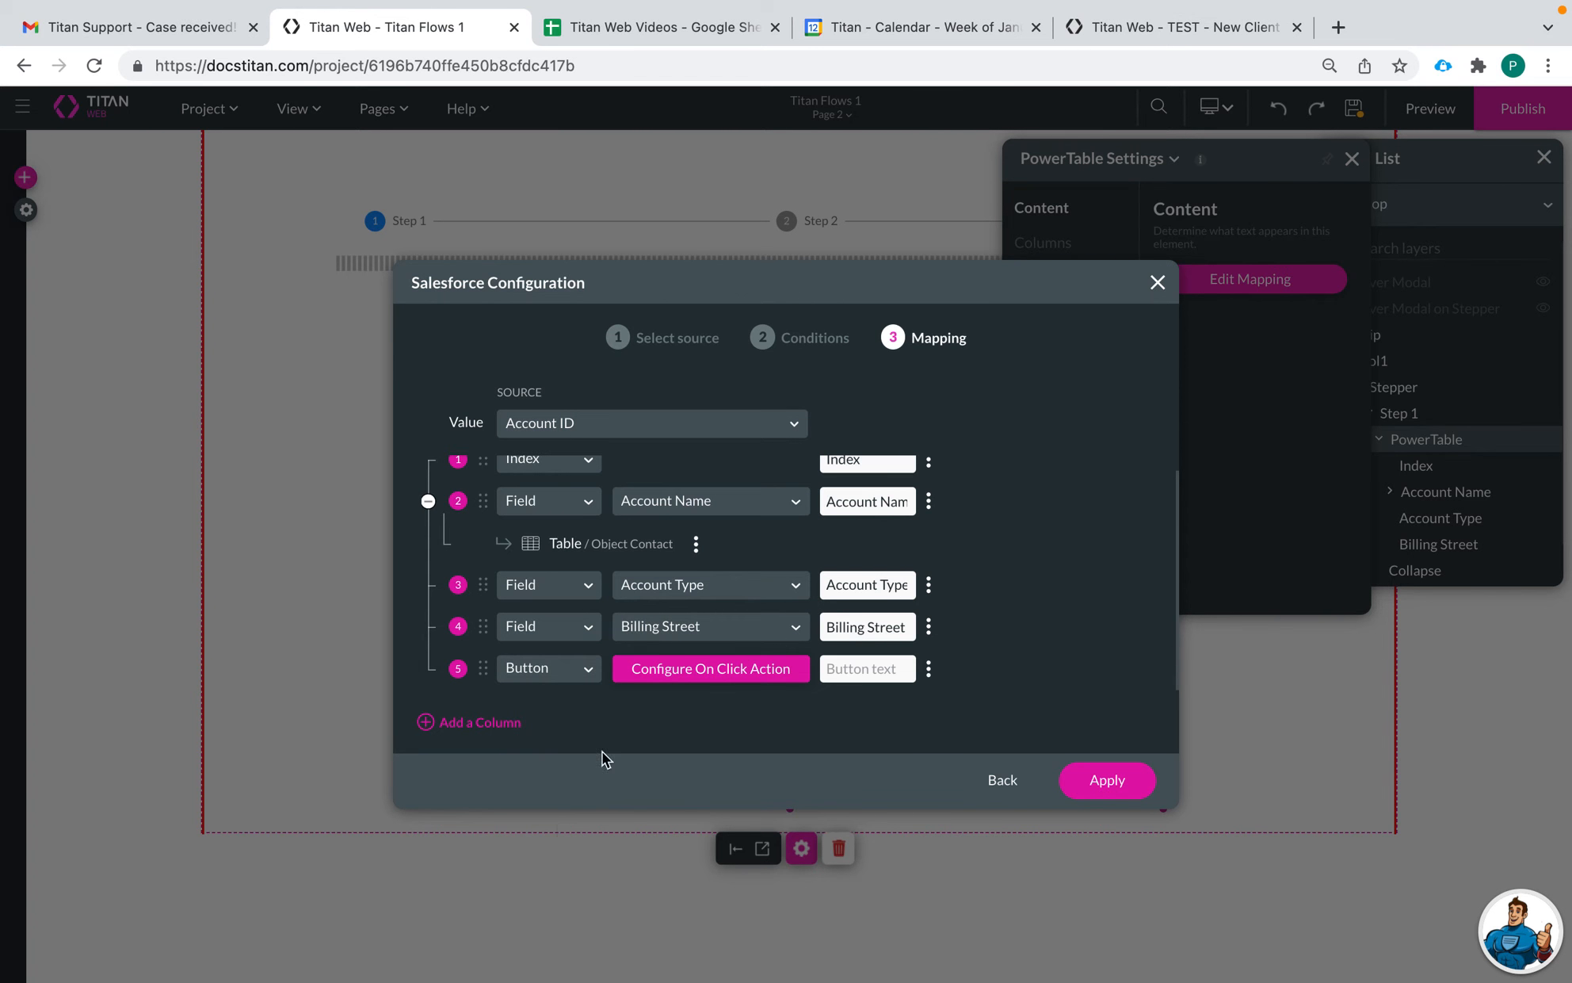
{"action": "left_click", "coordinate": [855, 668]}
{"action": "type", "text": "E"}
{"action": "type", "text": "xpand Contacts"}
Step: Start the fifth column button's on-click action as an Actions Flow and add a Table Interactivity node after Start
{"action": "left_click", "coordinate": [755, 678]}
{"action": "left_click", "coordinate": [708, 669]}
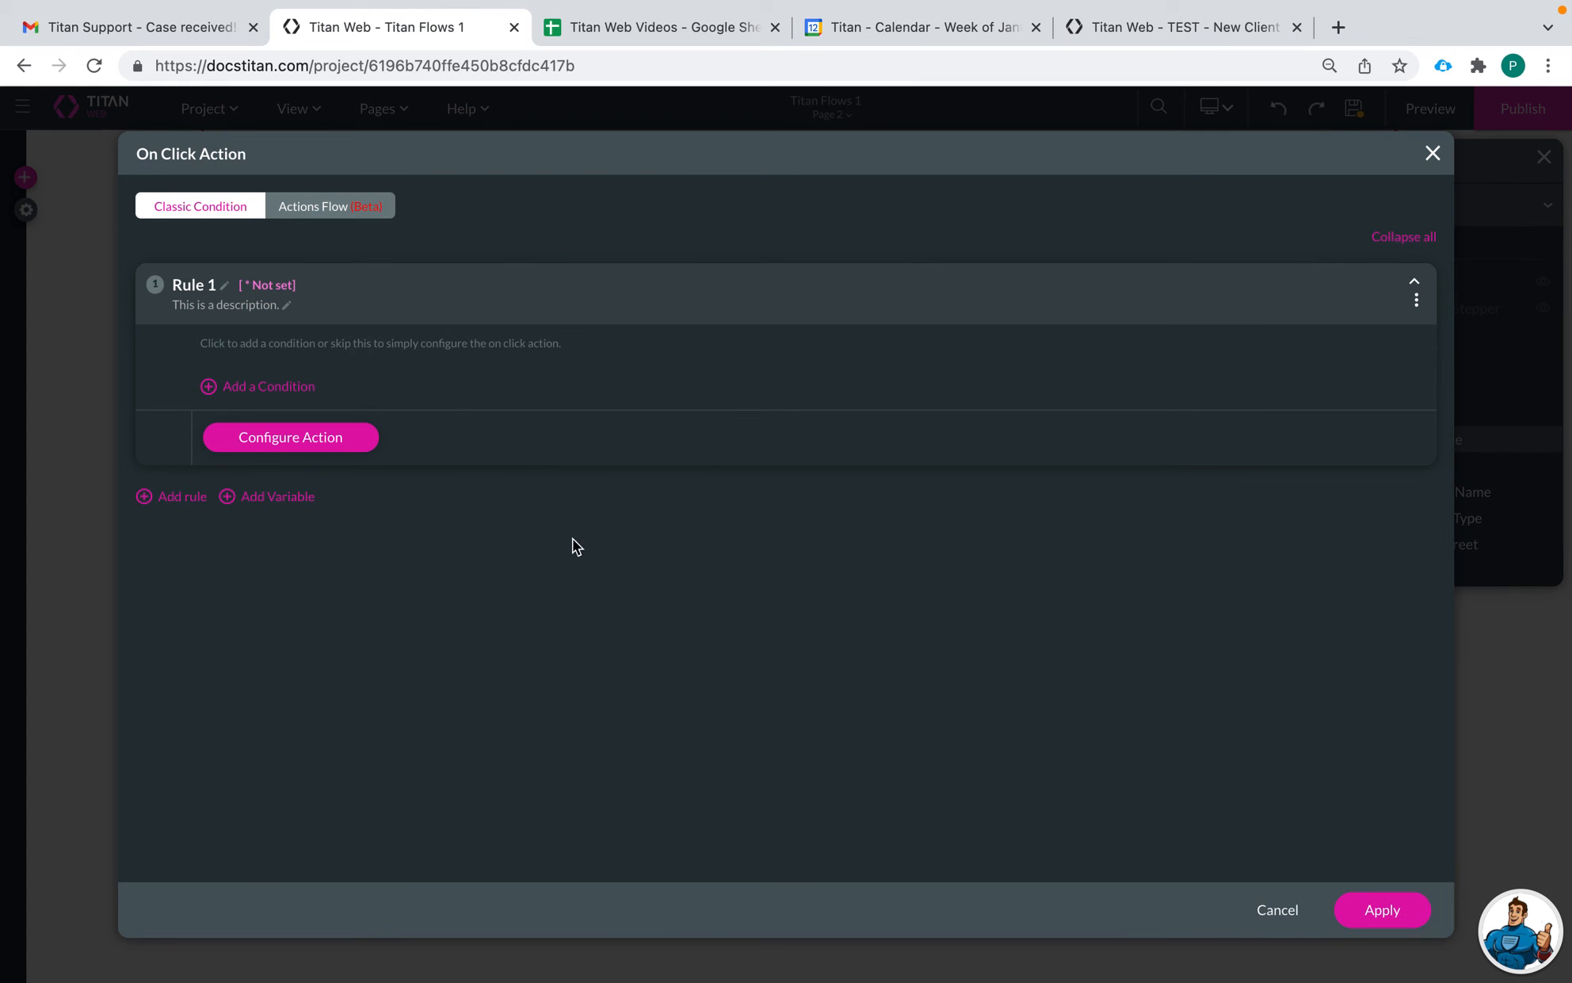
{"action": "left_click", "coordinate": [306, 205]}
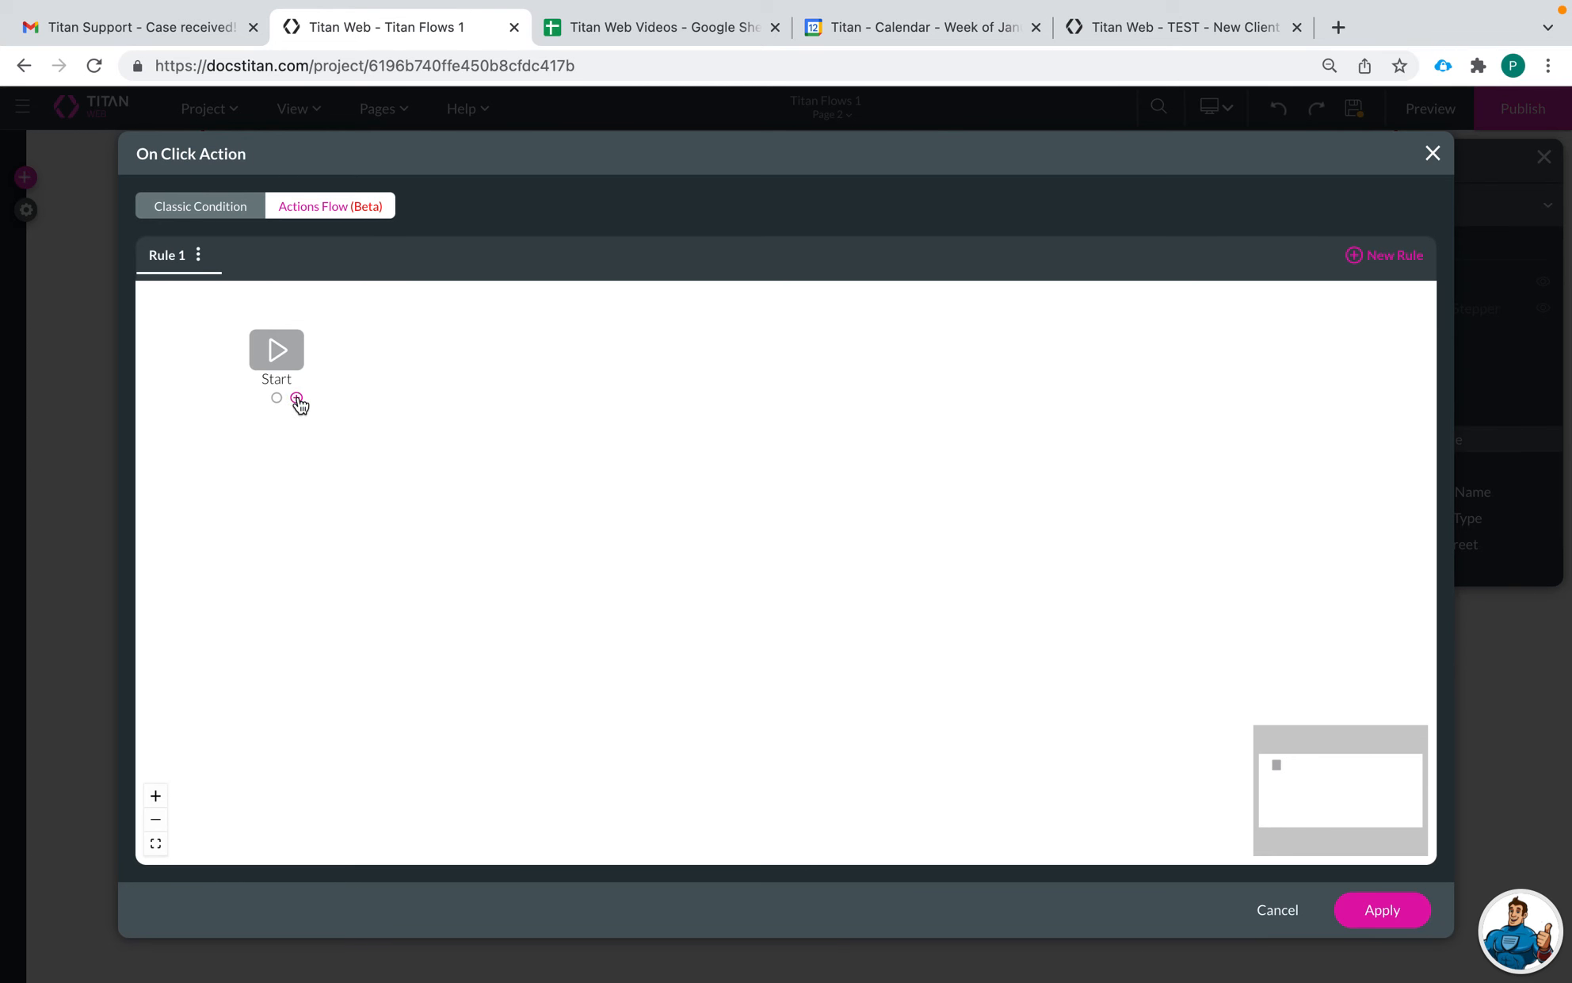
{"action": "left_click", "coordinate": [293, 396]}
{"action": "left_click", "coordinate": [508, 355]}
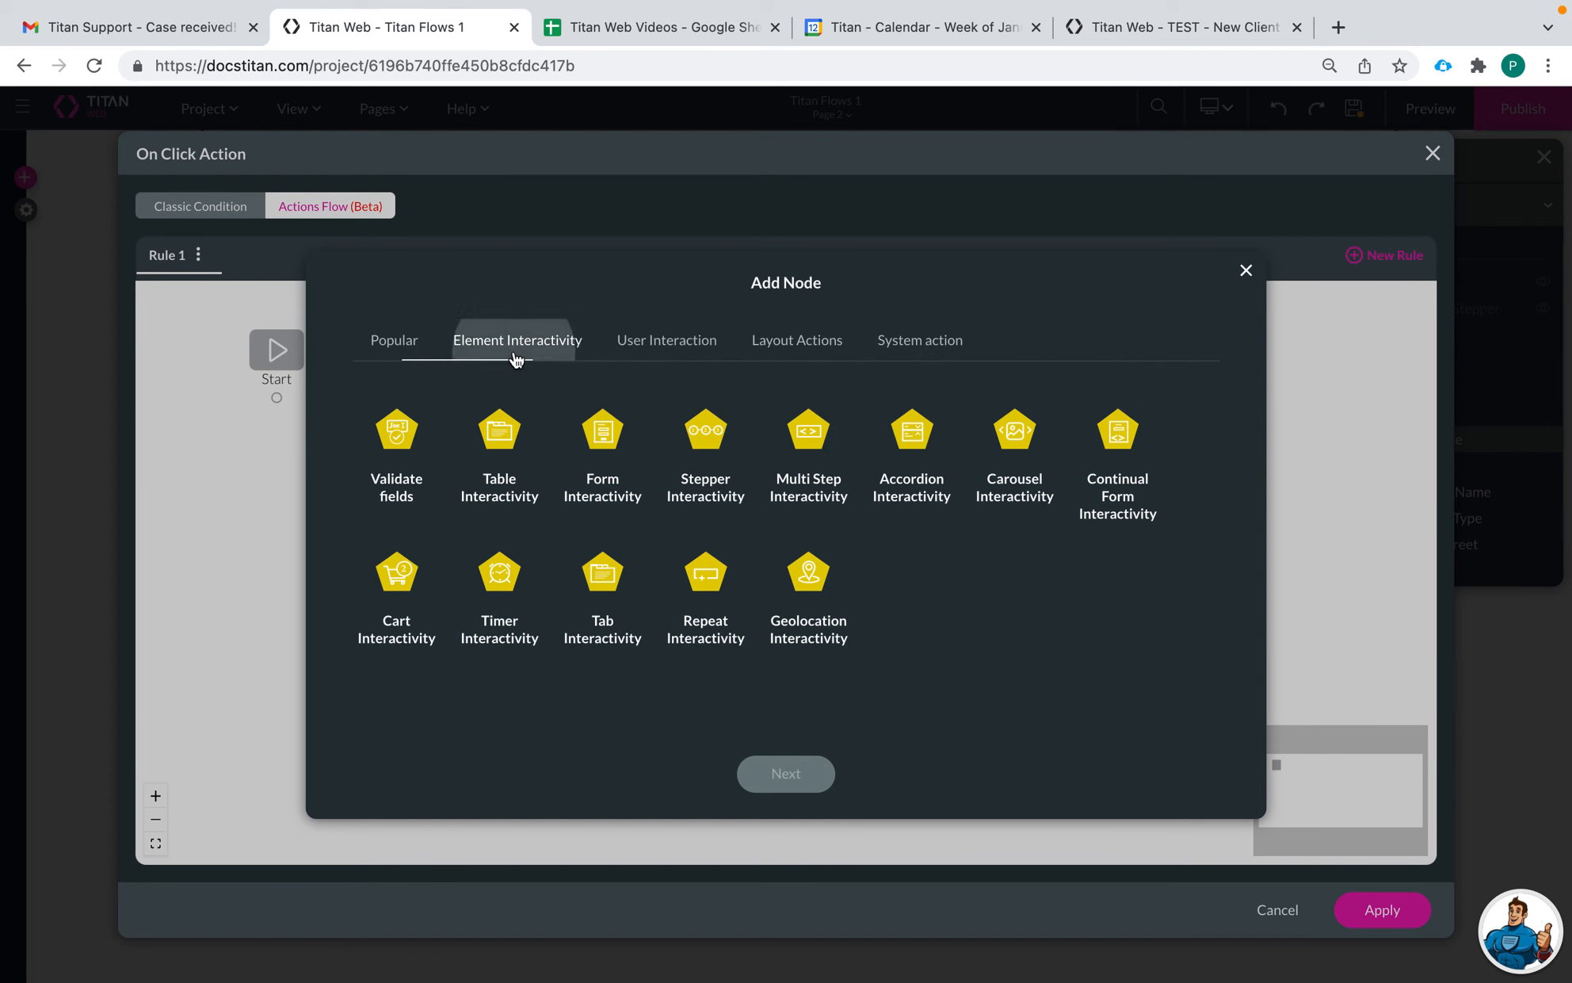
{"action": "left_click", "coordinate": [504, 428]}
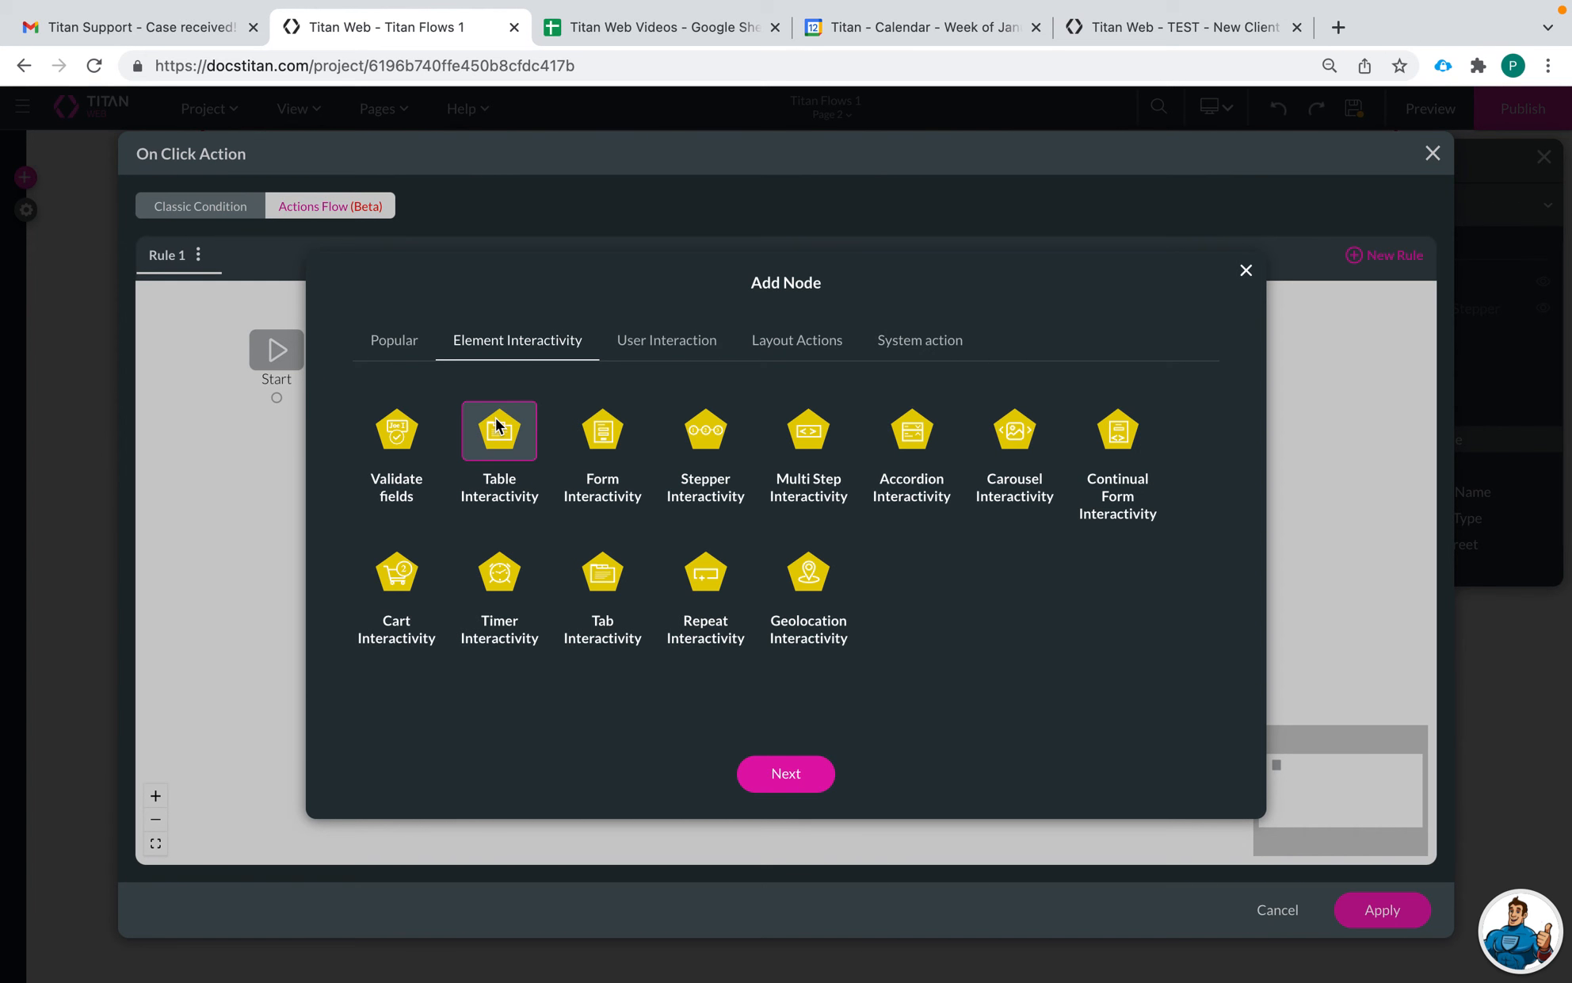
{"action": "left_click", "coordinate": [780, 773]}
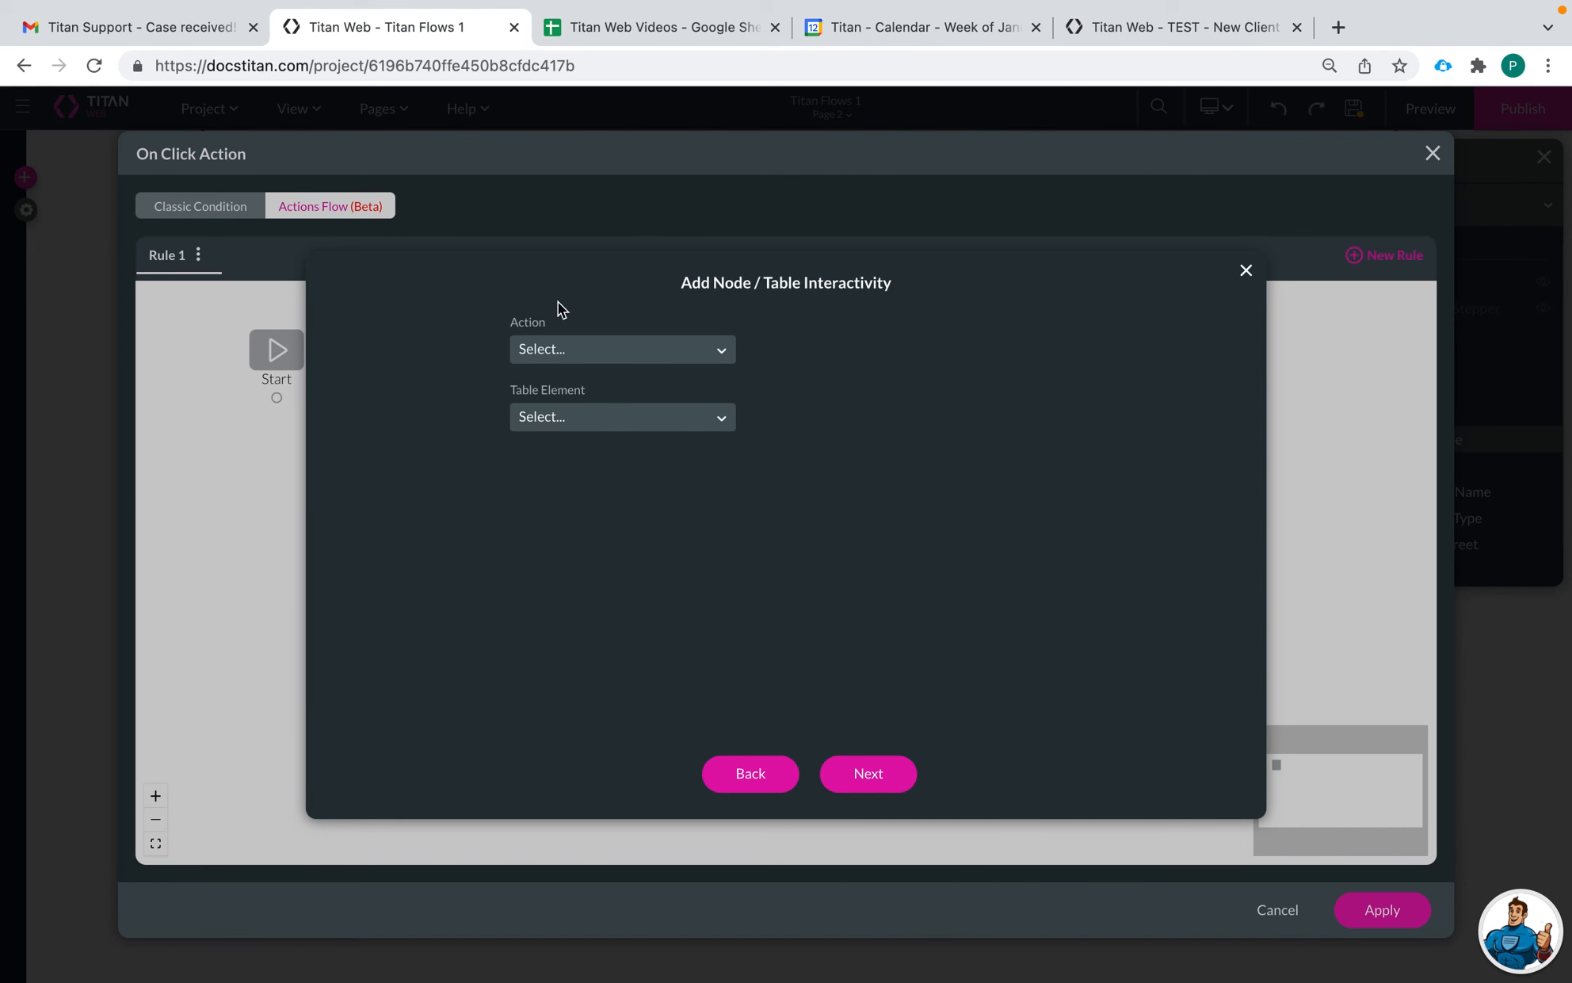
Step: Configure the node to Expand Column on PowerTable / Account Name for the current row
{"action": "left_click", "coordinate": [607, 357]}
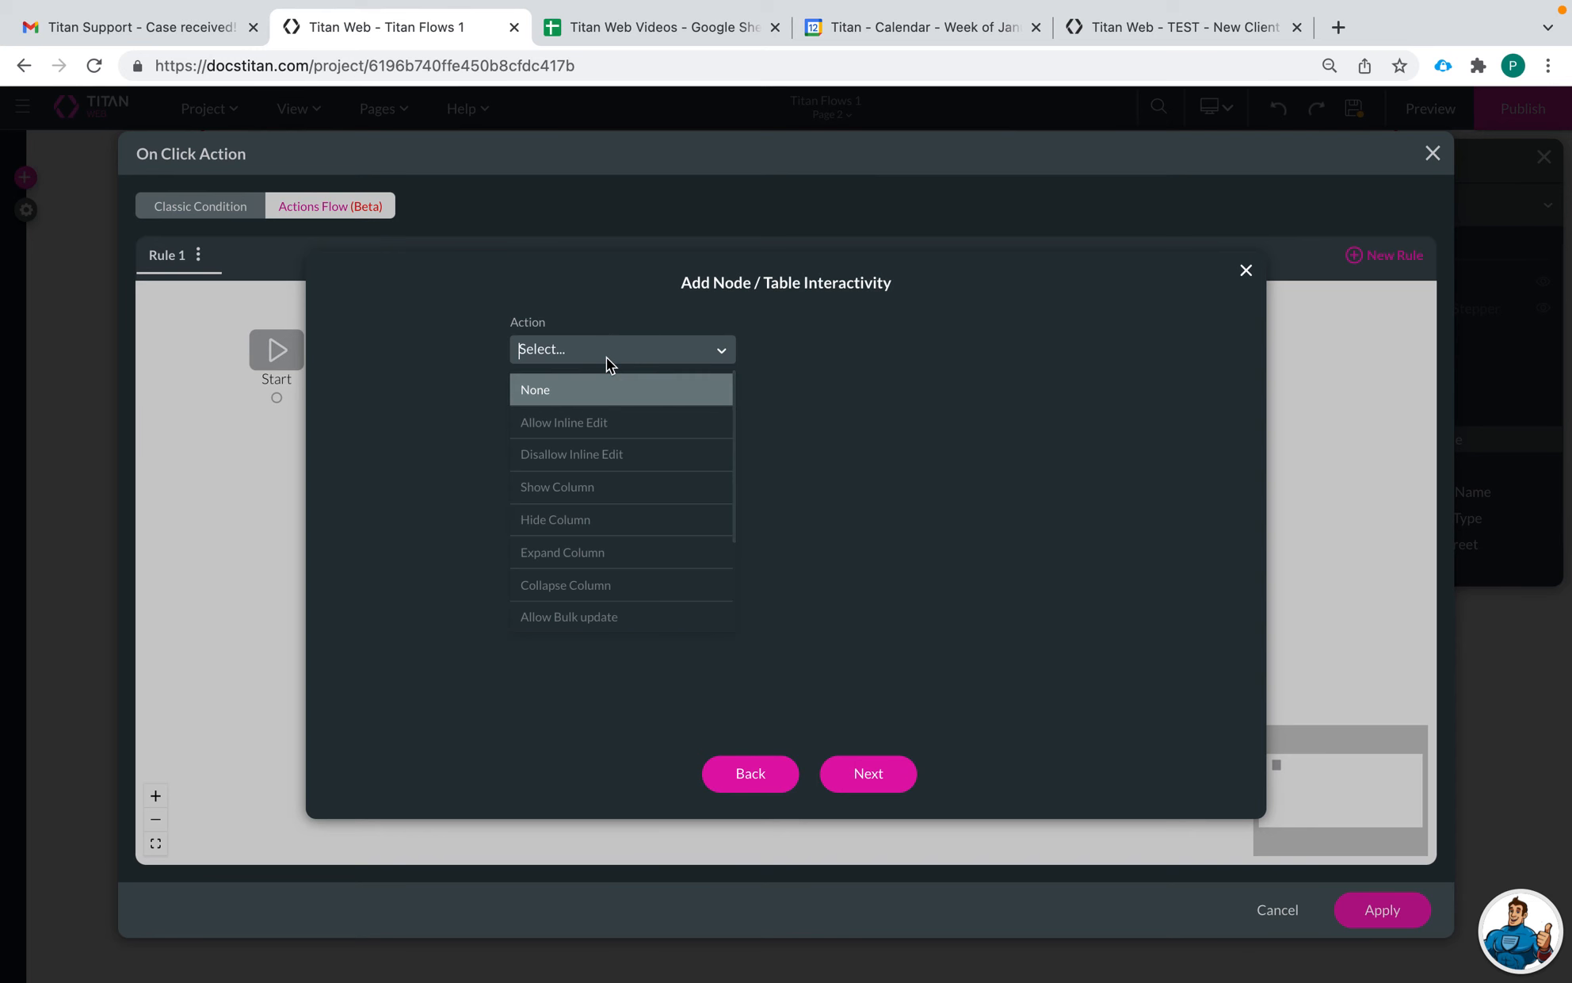
{"action": "left_click", "coordinate": [614, 552]}
{"action": "left_click", "coordinate": [588, 416]}
{"action": "scroll", "coordinate": [594, 584], "scroll_direction": "down", "scroll_amount": 1}
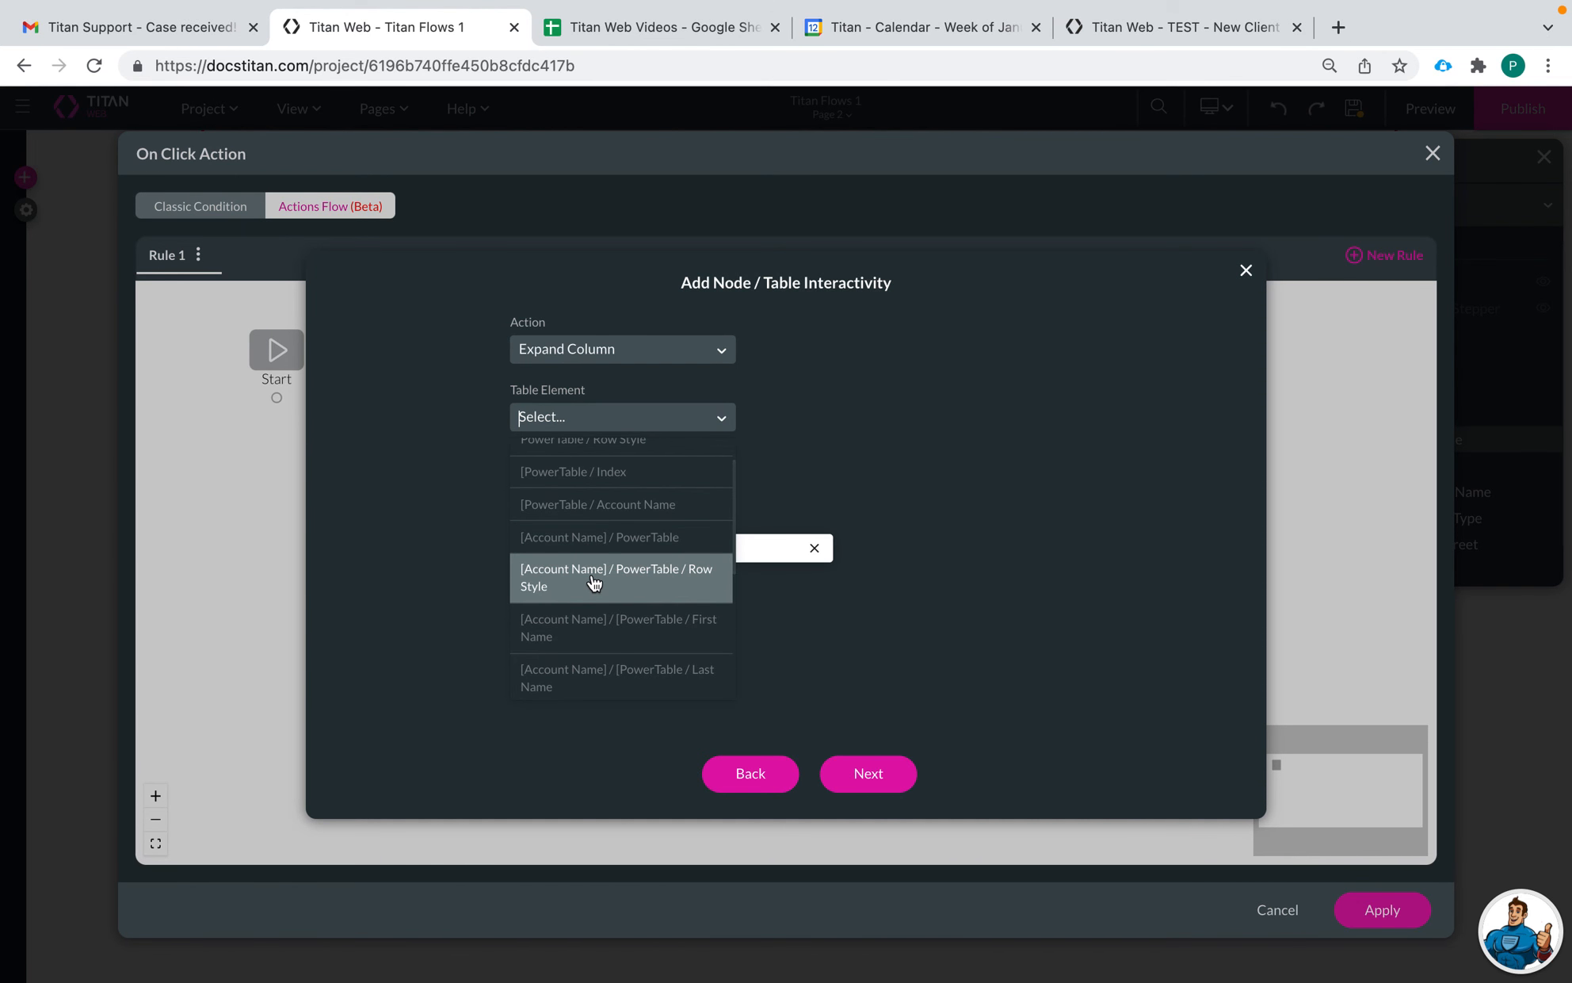
{"action": "left_click", "coordinate": [637, 508]}
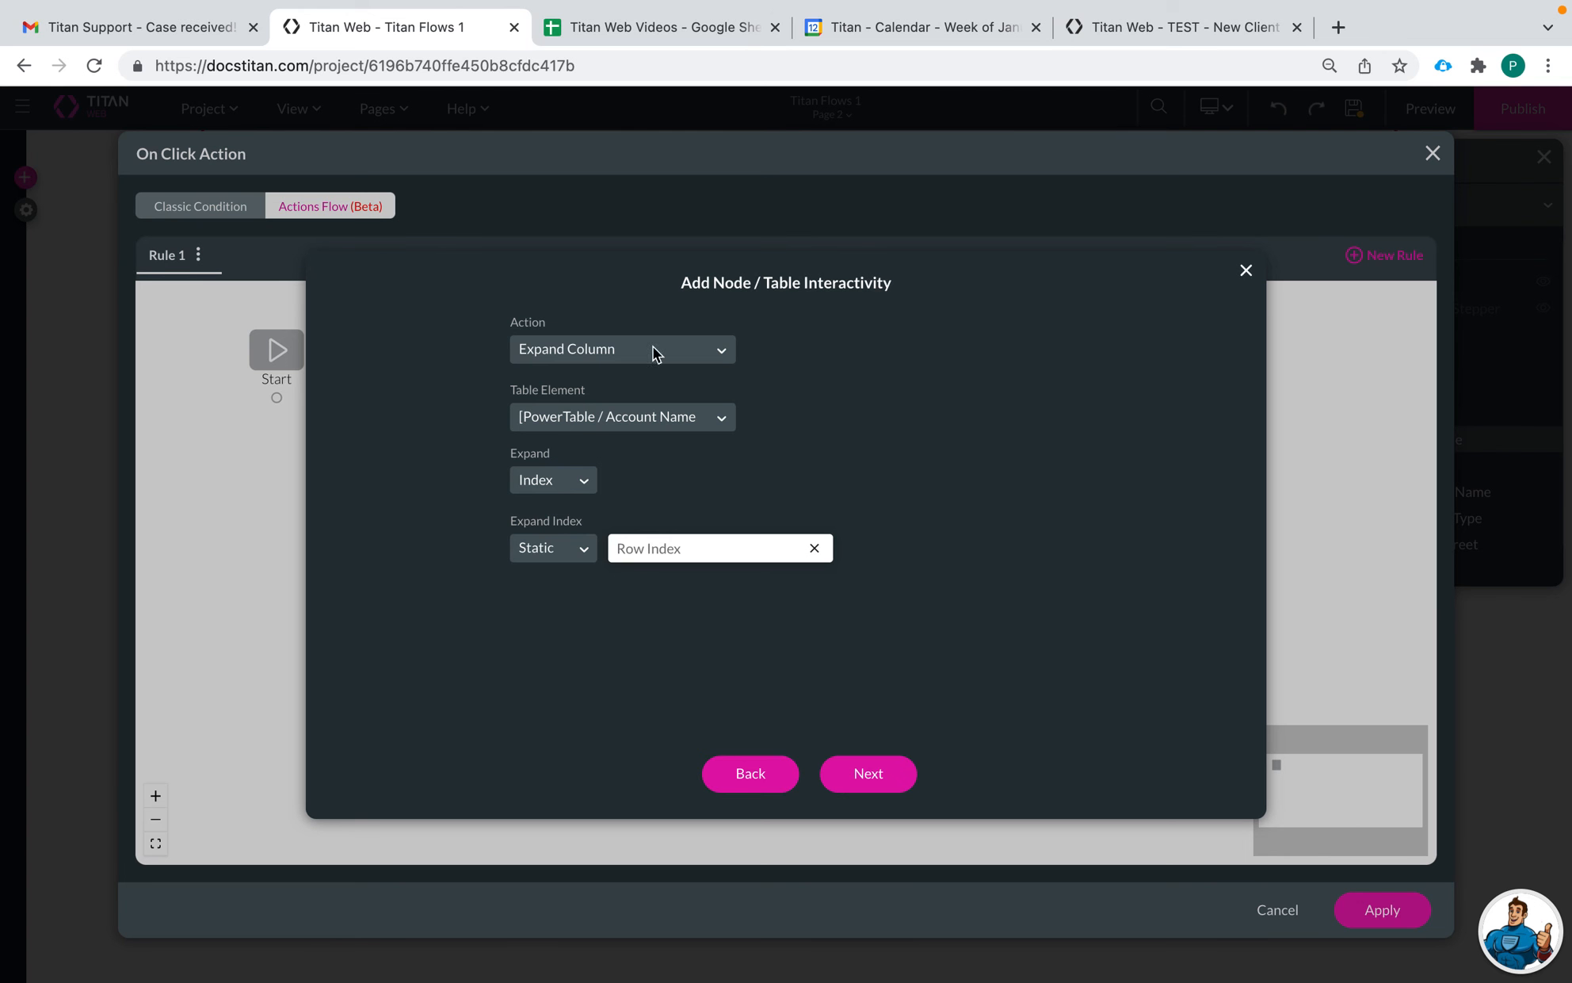
{"action": "left_click", "coordinate": [550, 484]}
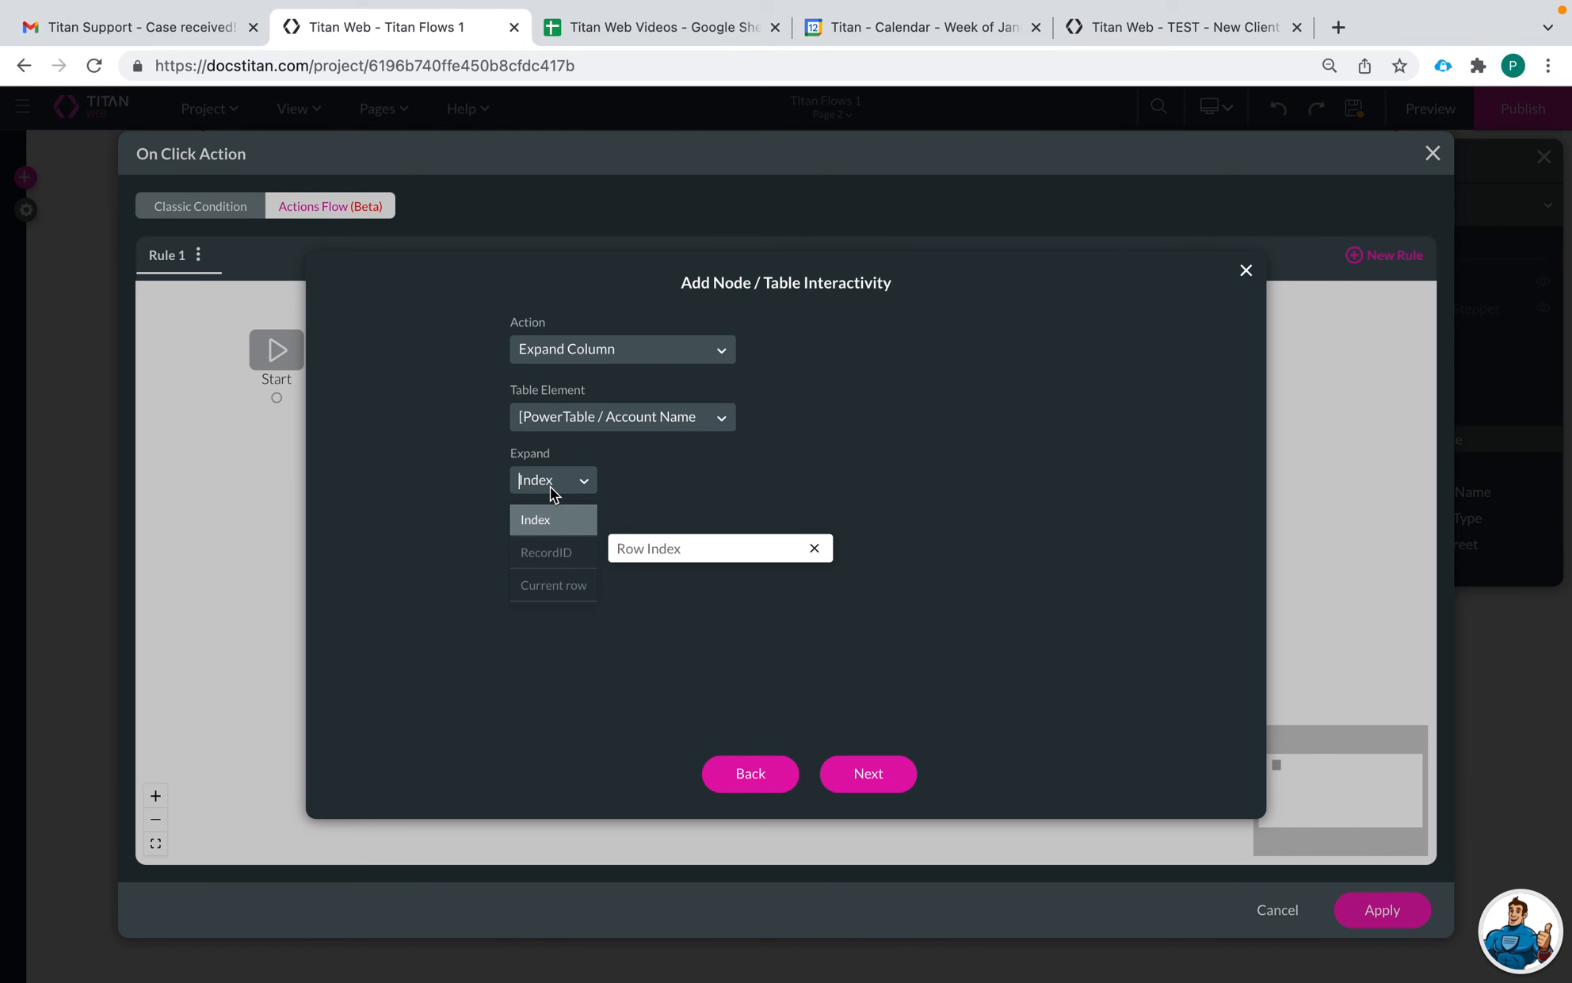
{"action": "left_click", "coordinate": [557, 593]}
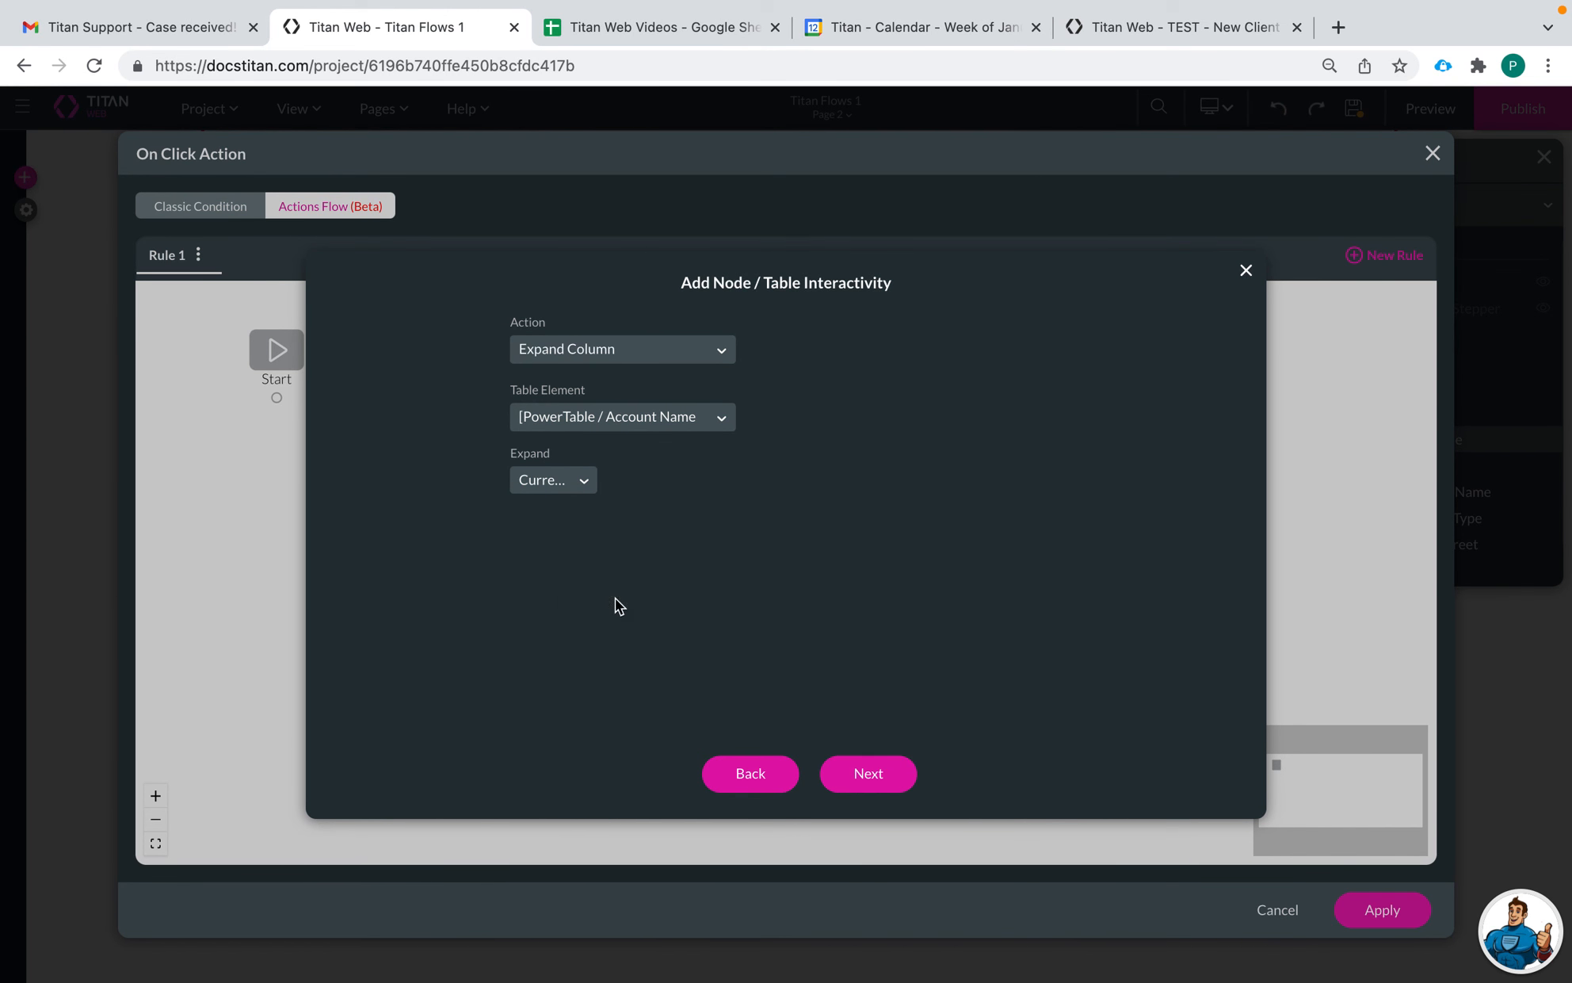
Step: Insert the node with the tag "expand current row" and apply the on-click action
{"action": "left_click", "coordinate": [864, 757]}
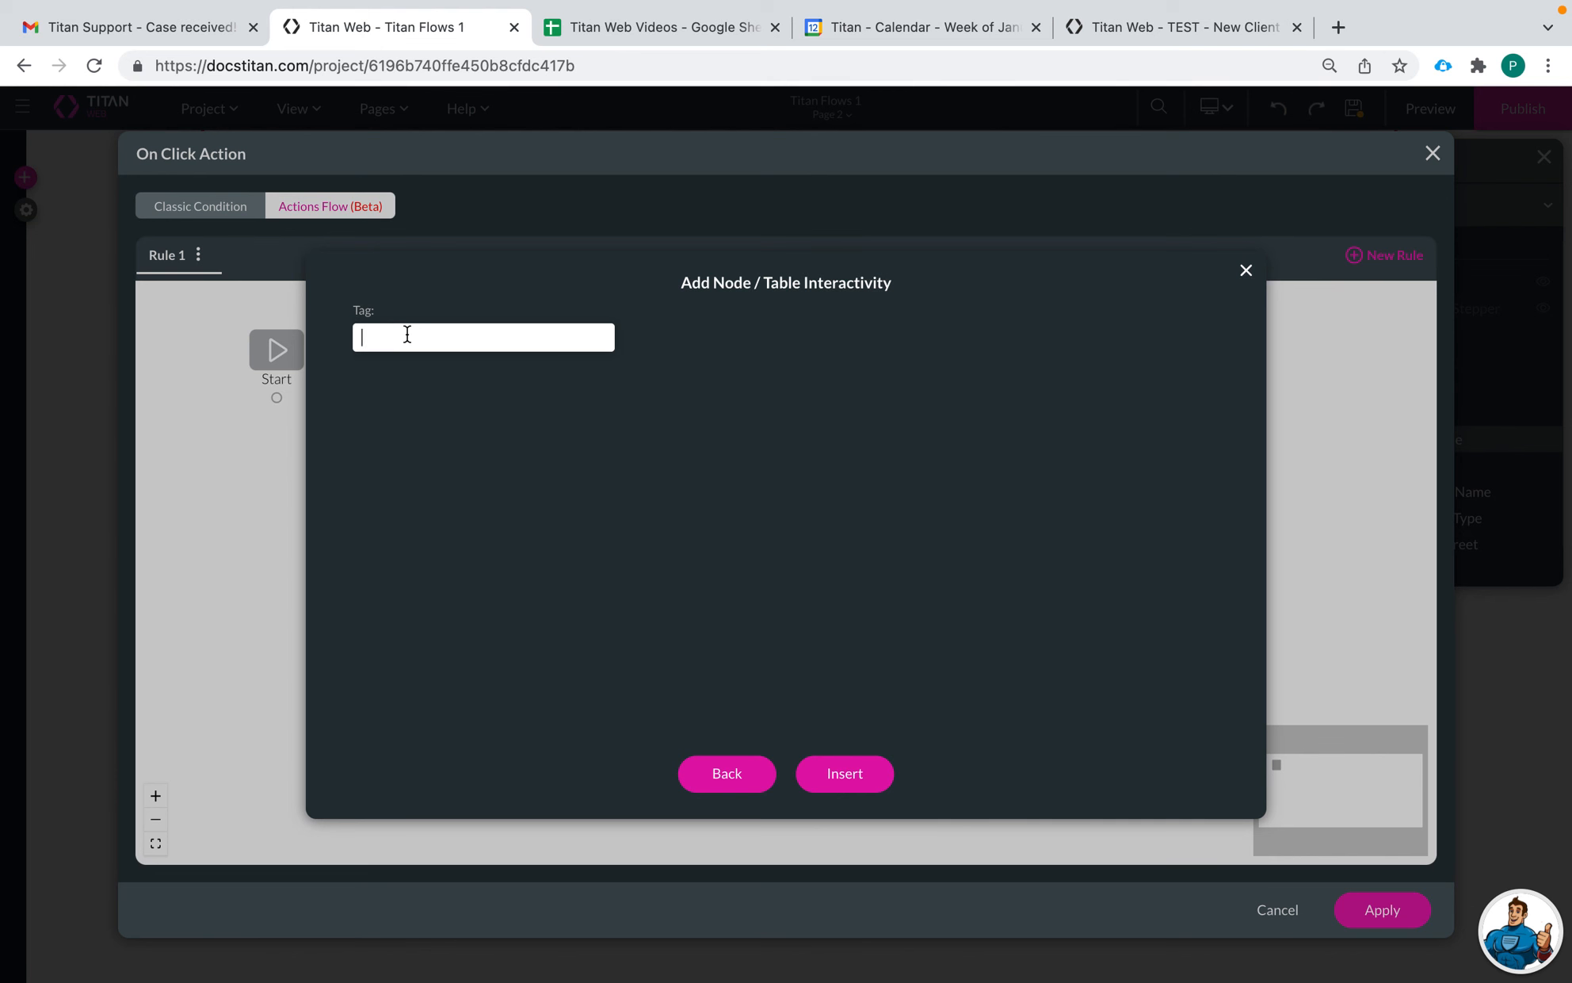
{"action": "type", "text": "expand current row"}
{"action": "left_click", "coordinate": [823, 769]}
{"action": "left_click", "coordinate": [1388, 919]}
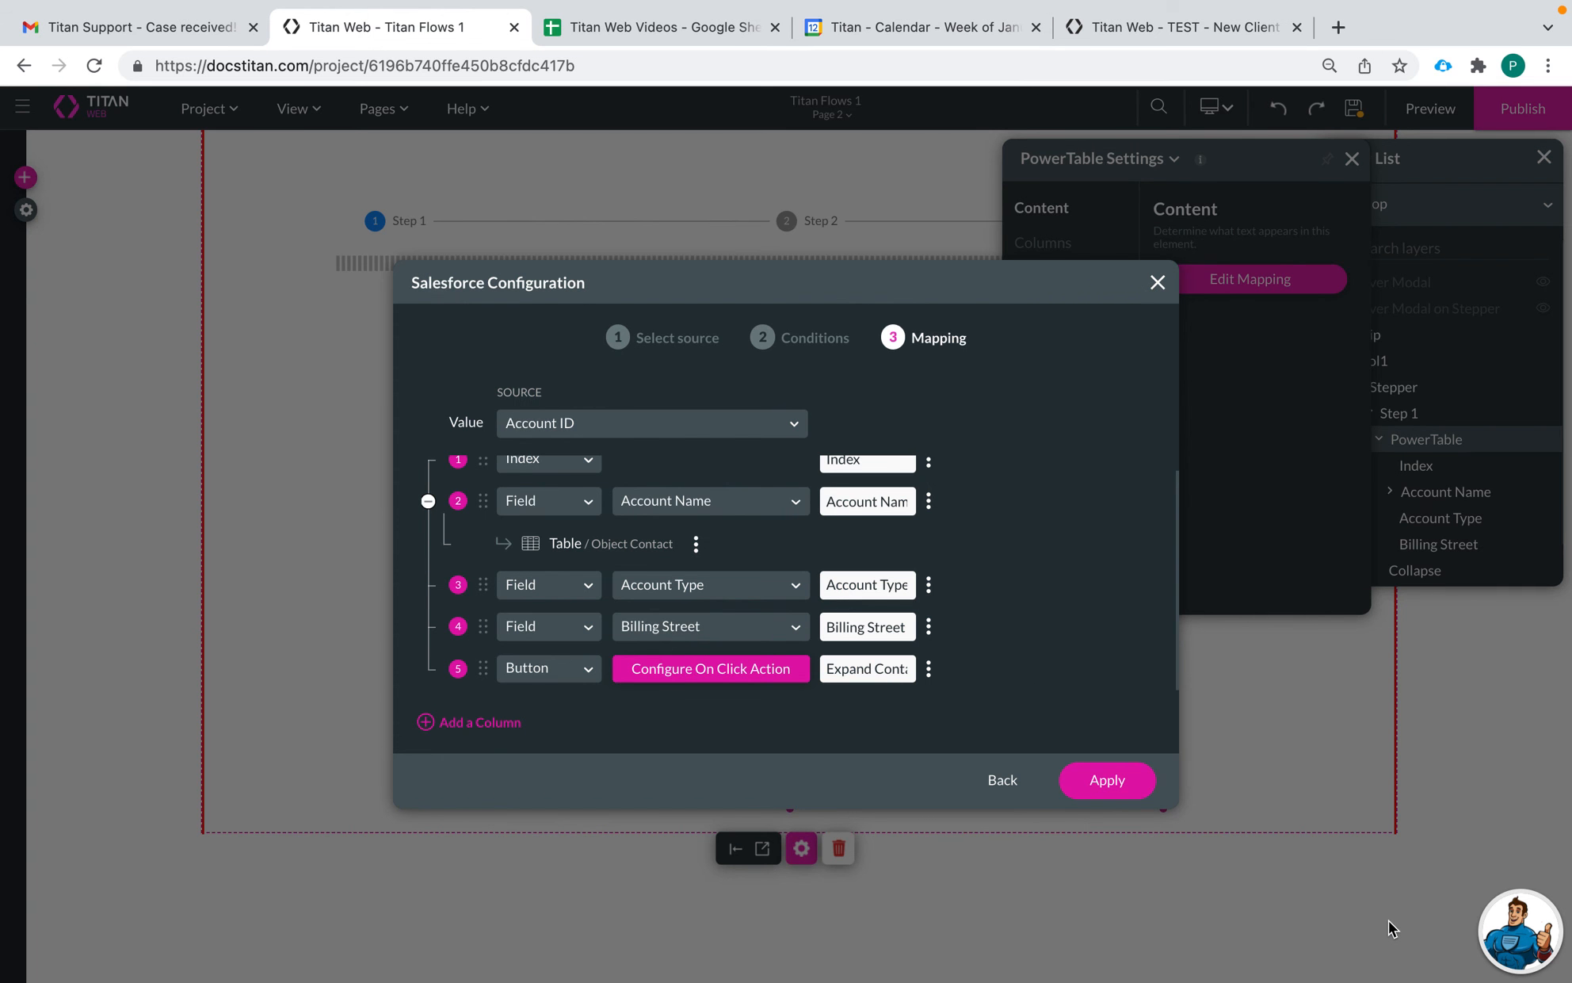
Step: Apply the PowerTable's Salesforce mapping and preview the project
{"action": "left_click", "coordinate": [1113, 787]}
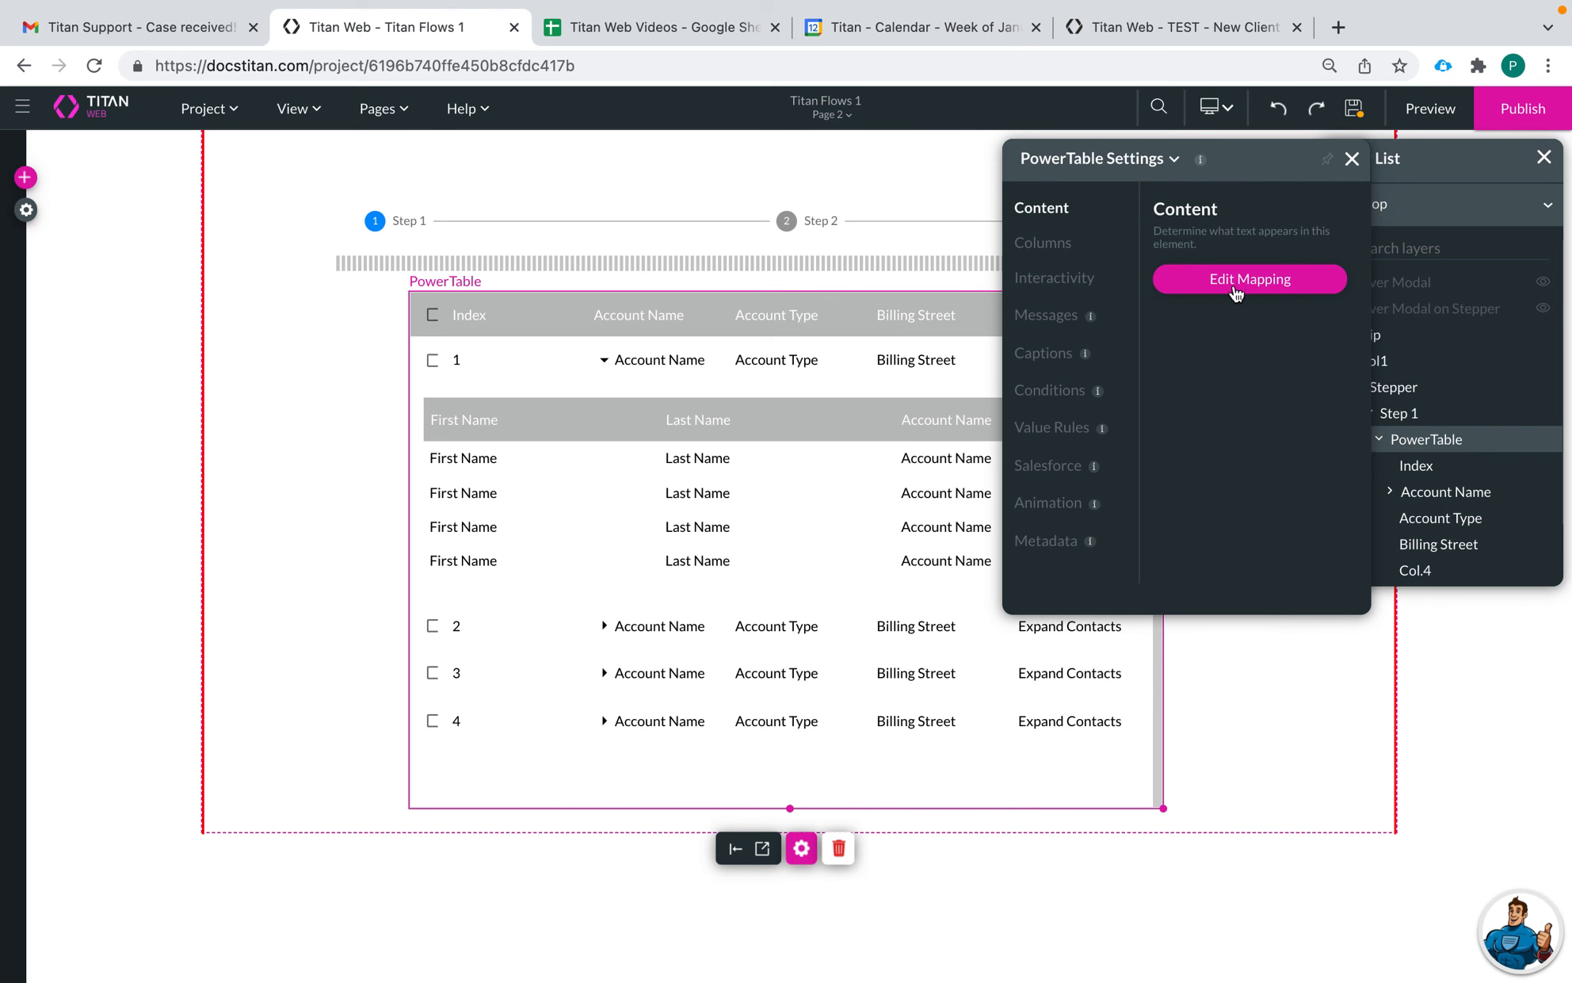
{"action": "left_click", "coordinate": [1352, 158]}
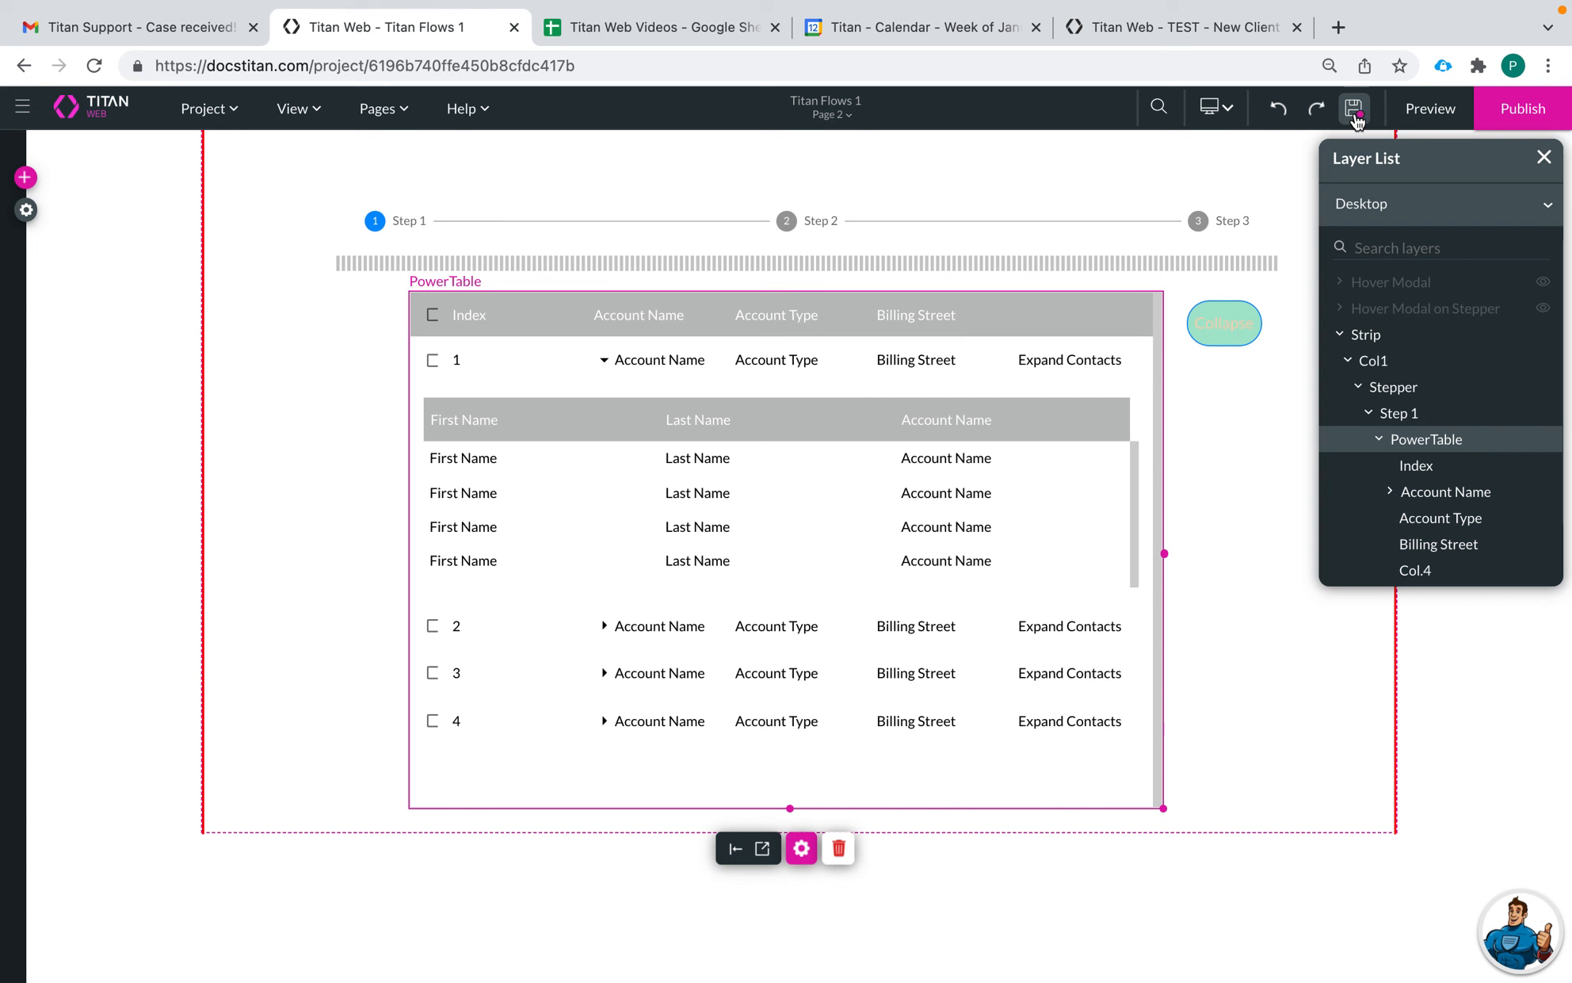
{"action": "left_click", "coordinate": [1418, 117]}
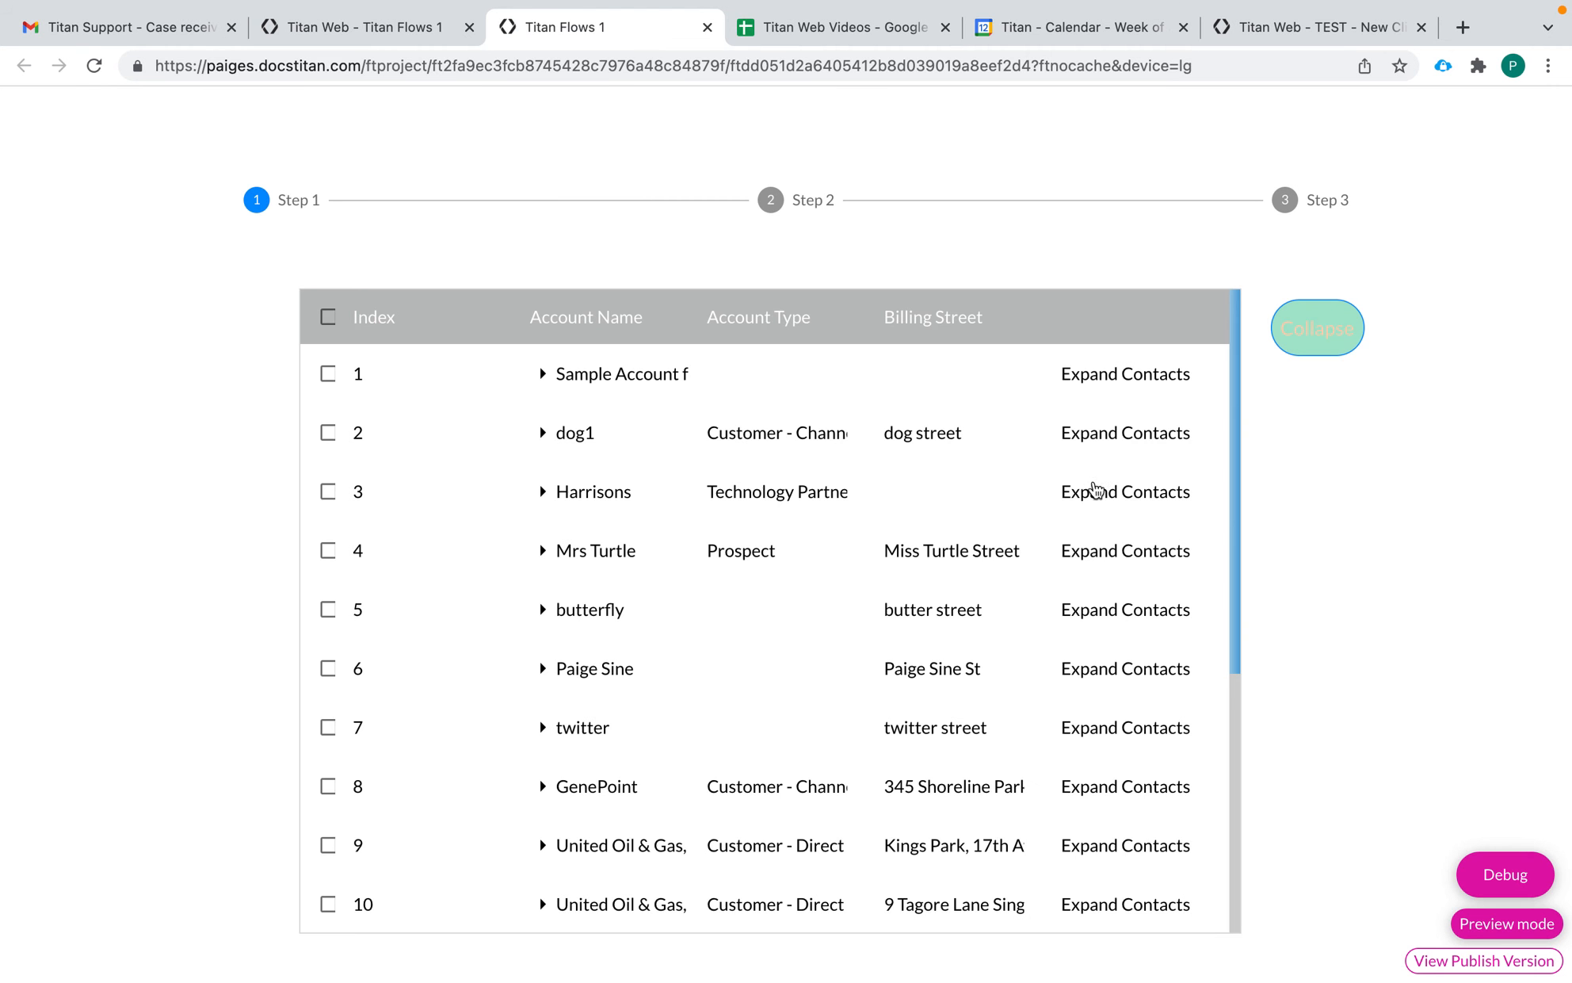
Step: Test the Expand Contacts button on row 4 of the previewed table, then collapse the nested contacts
{"action": "scroll", "coordinate": [1121, 572], "scroll_direction": "down", "scroll_amount": 1}
{"action": "scroll", "coordinate": [1120, 572], "scroll_direction": "down", "scroll_amount": 1}
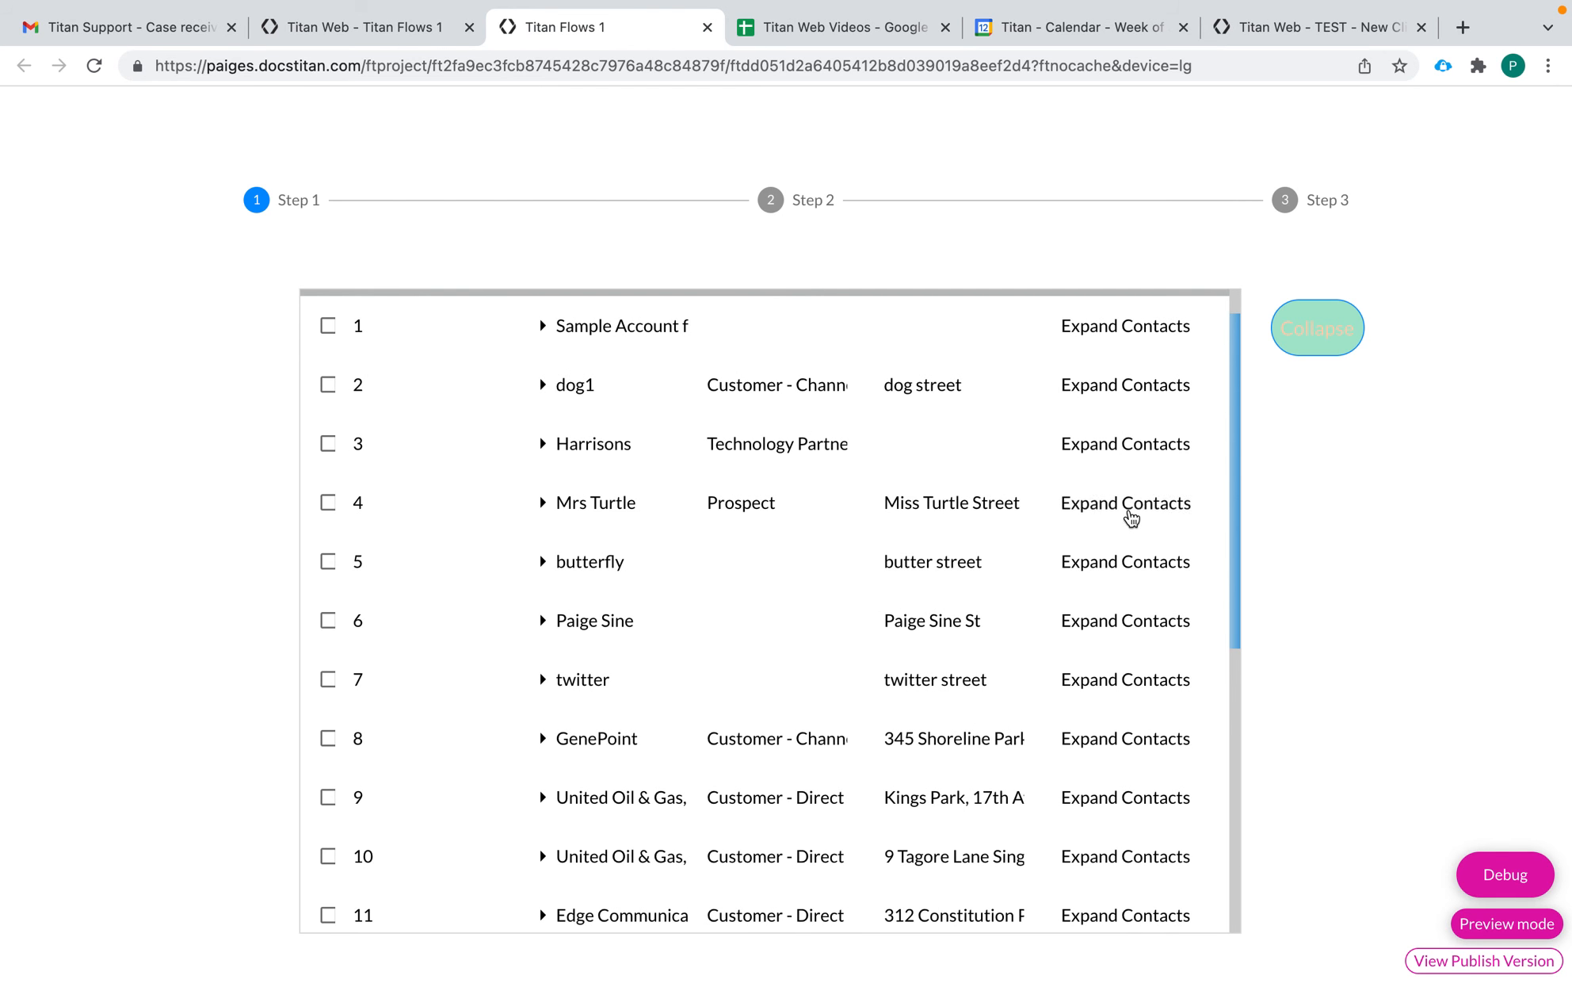
{"action": "left_click", "coordinate": [1128, 510]}
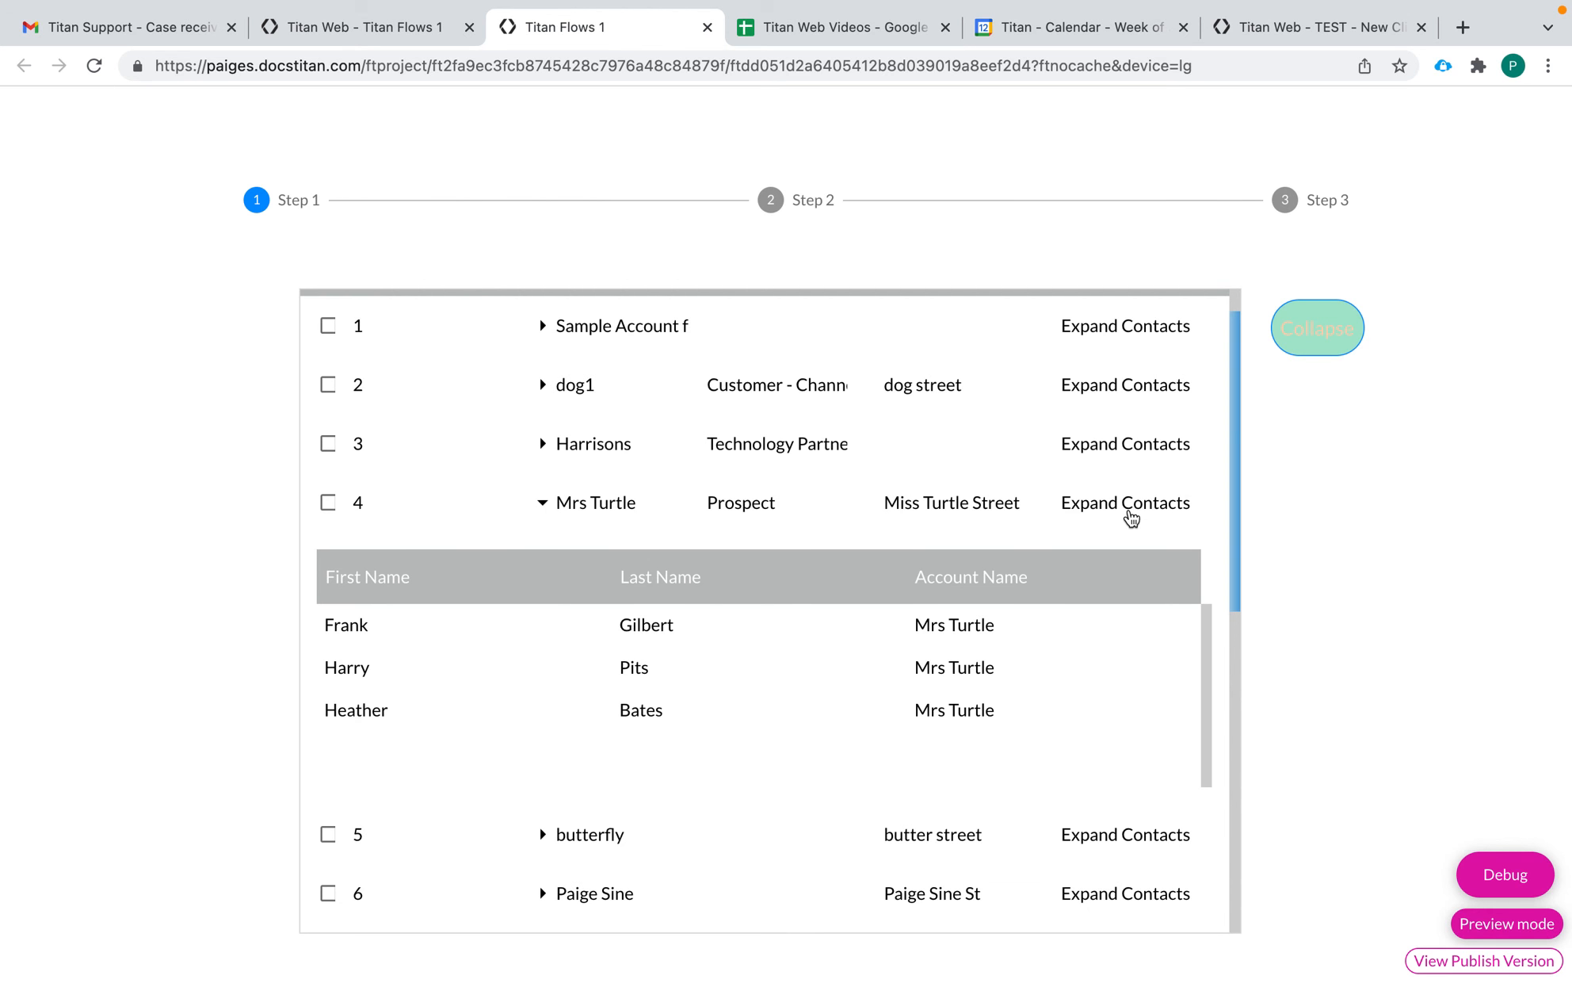
{"action": "scroll", "coordinate": [1119, 680], "scroll_direction": "down", "scroll_amount": 3}
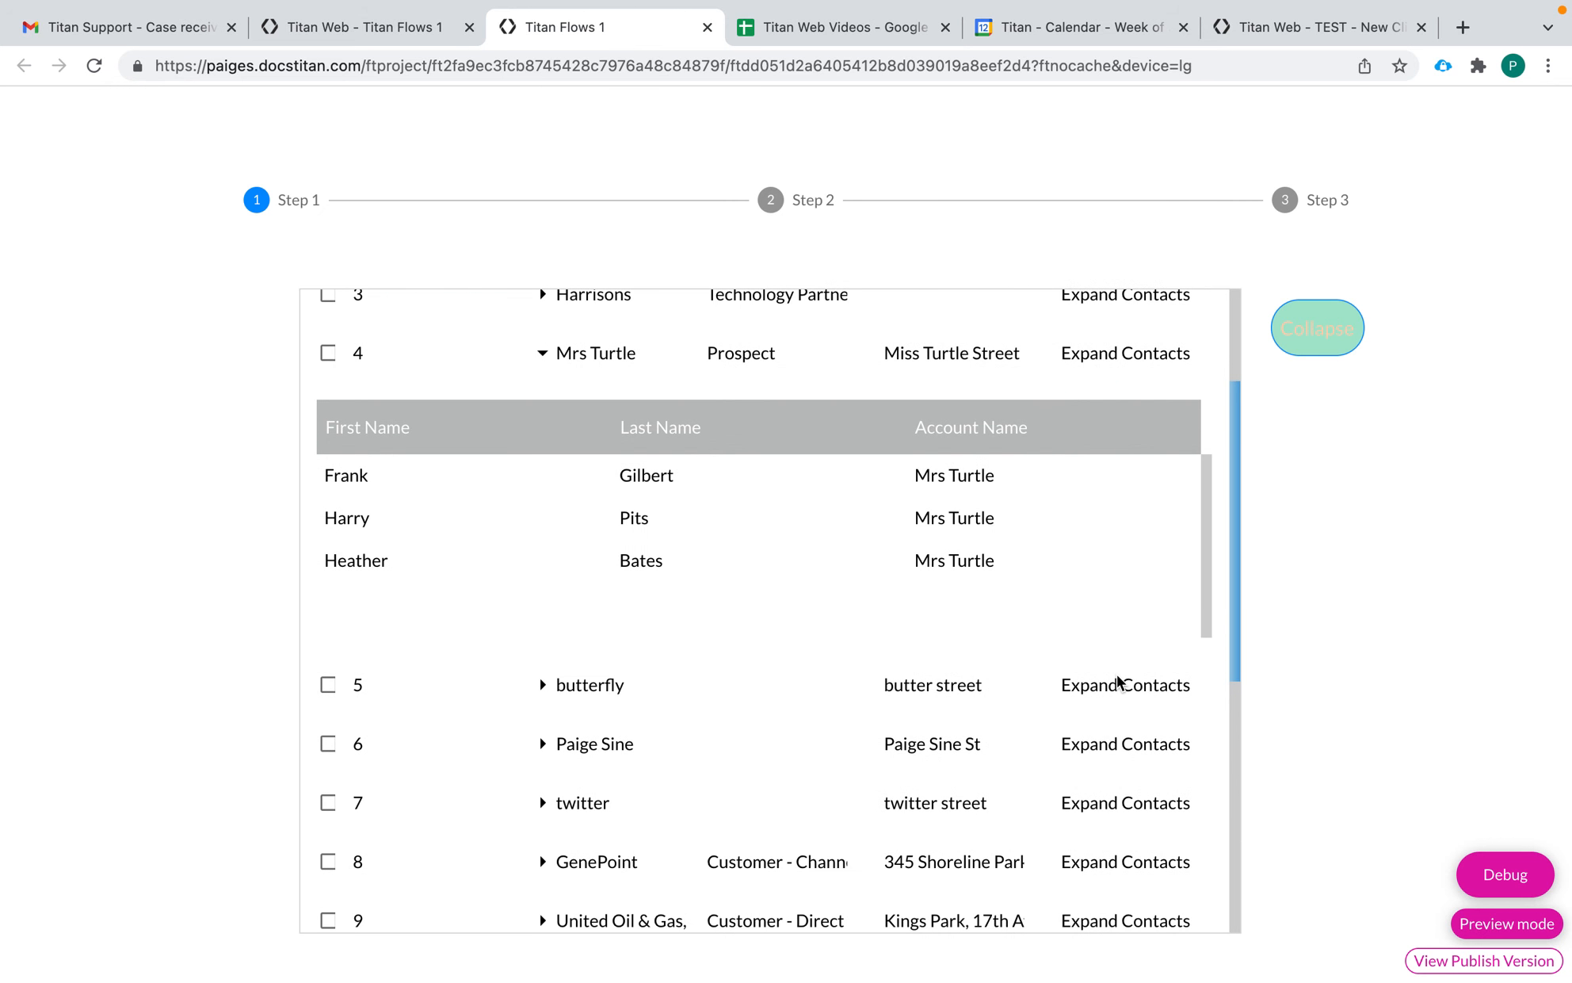
{"action": "left_click", "coordinate": [1310, 348]}
Step: Expand the contacts of row 12 with its in-row button, collapse them and view the remaining table rows
{"action": "scroll", "coordinate": [1102, 539], "scroll_direction": "down", "scroll_amount": 3}
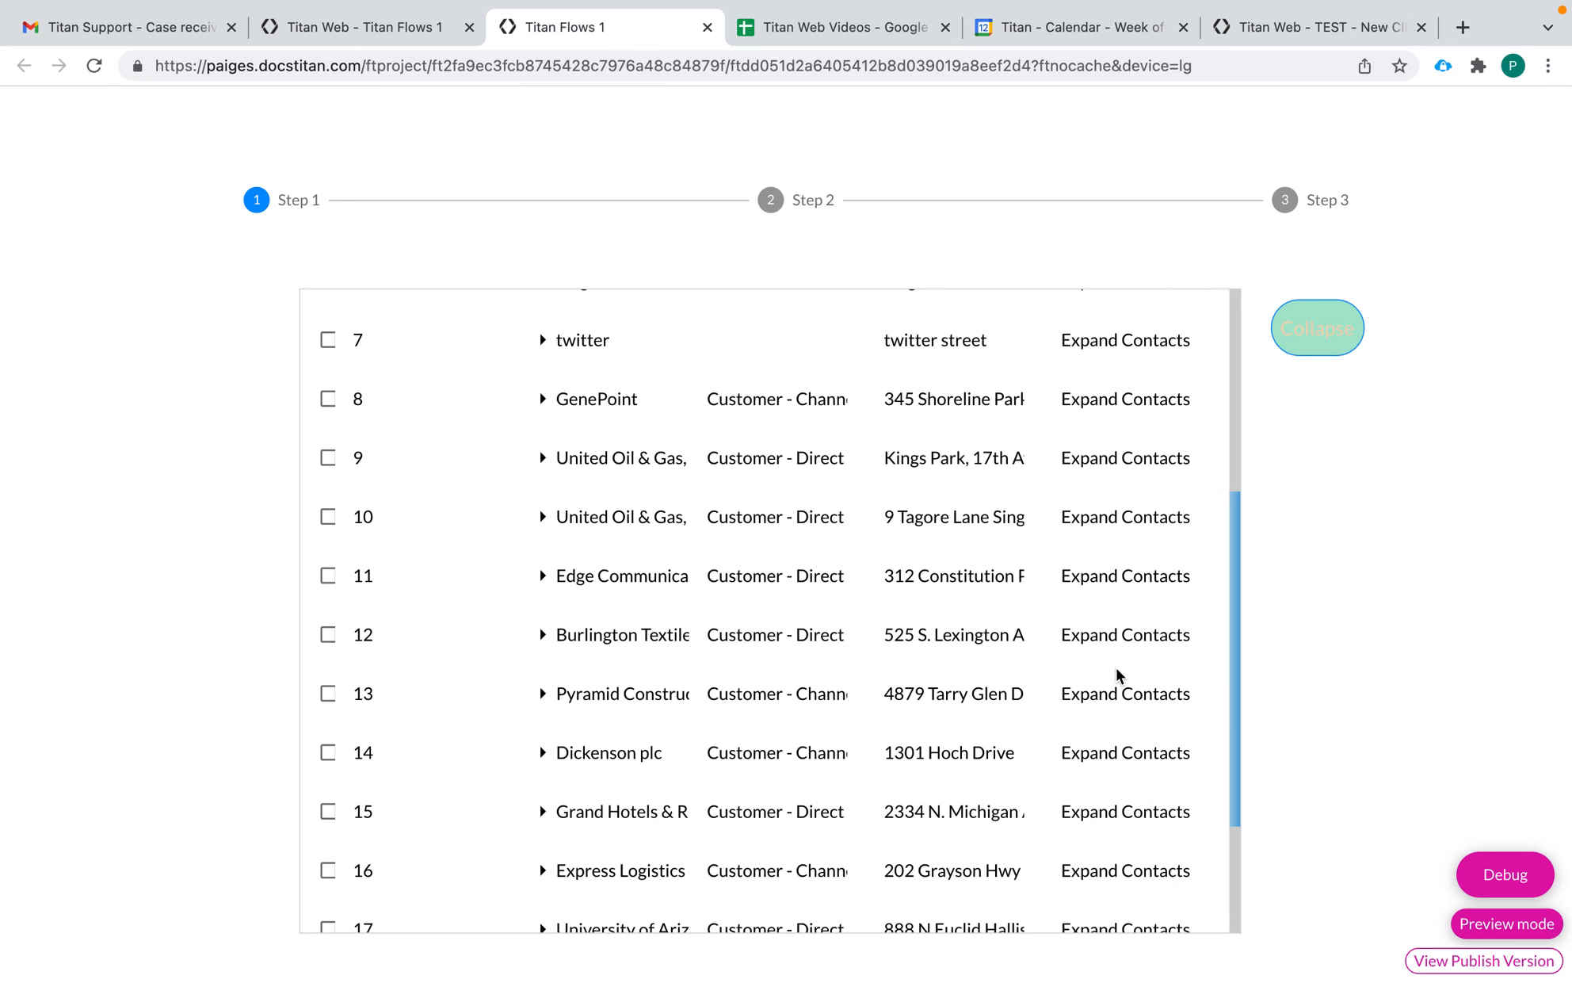
{"action": "left_click", "coordinate": [1109, 634]}
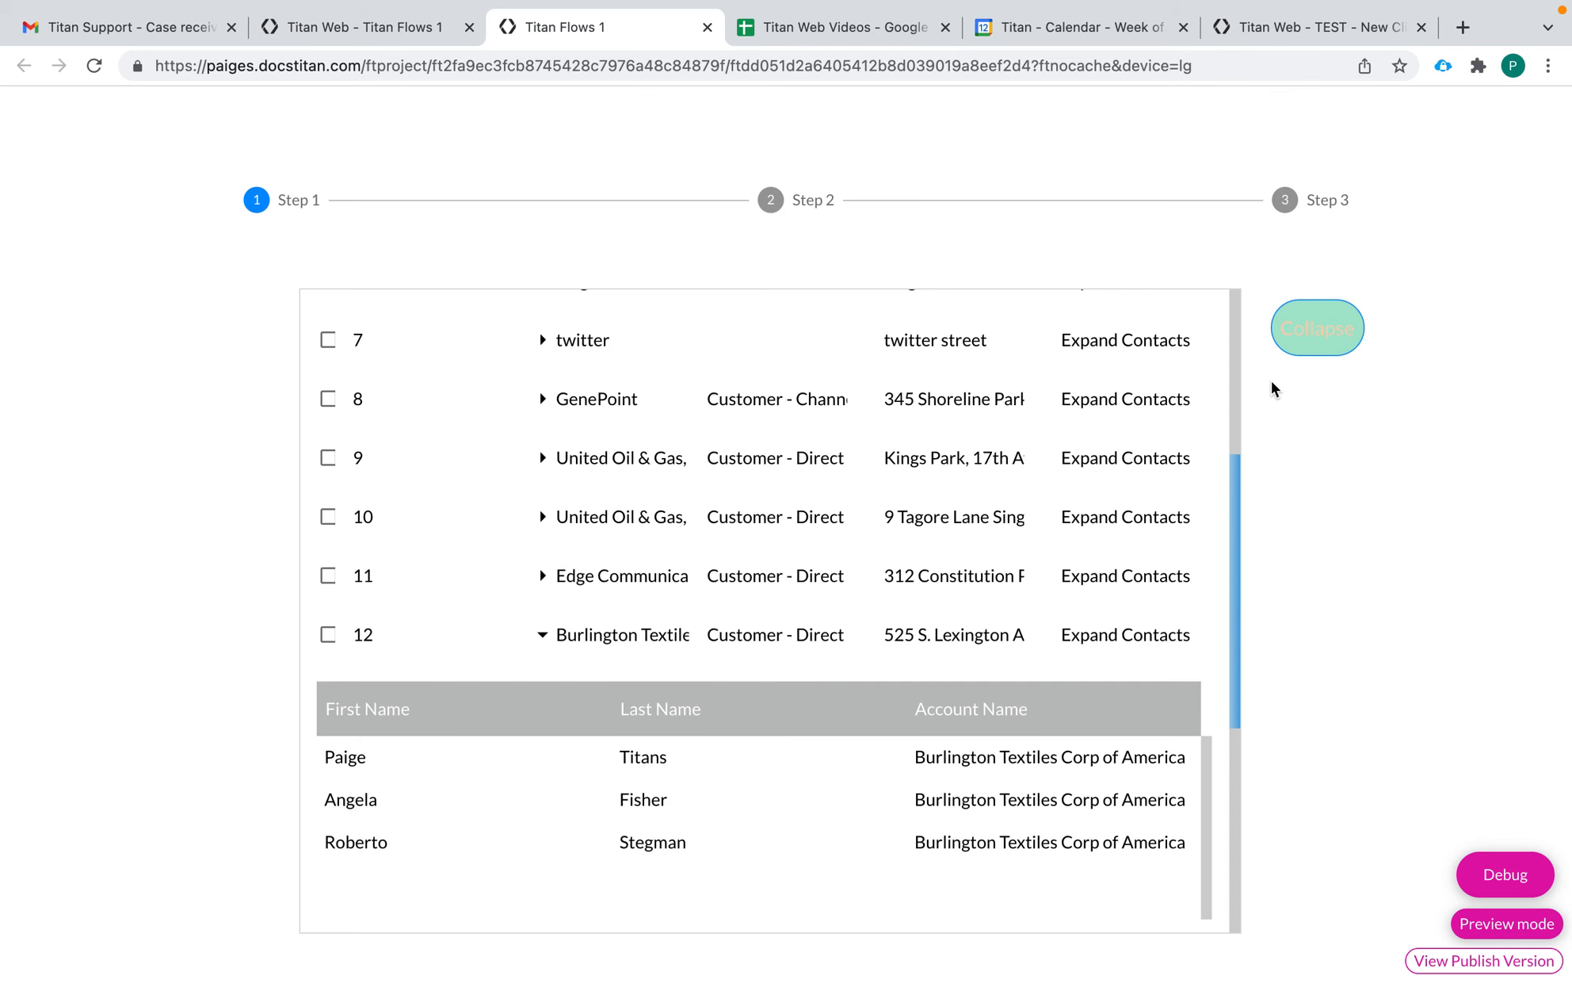
{"action": "left_click", "coordinate": [1315, 331]}
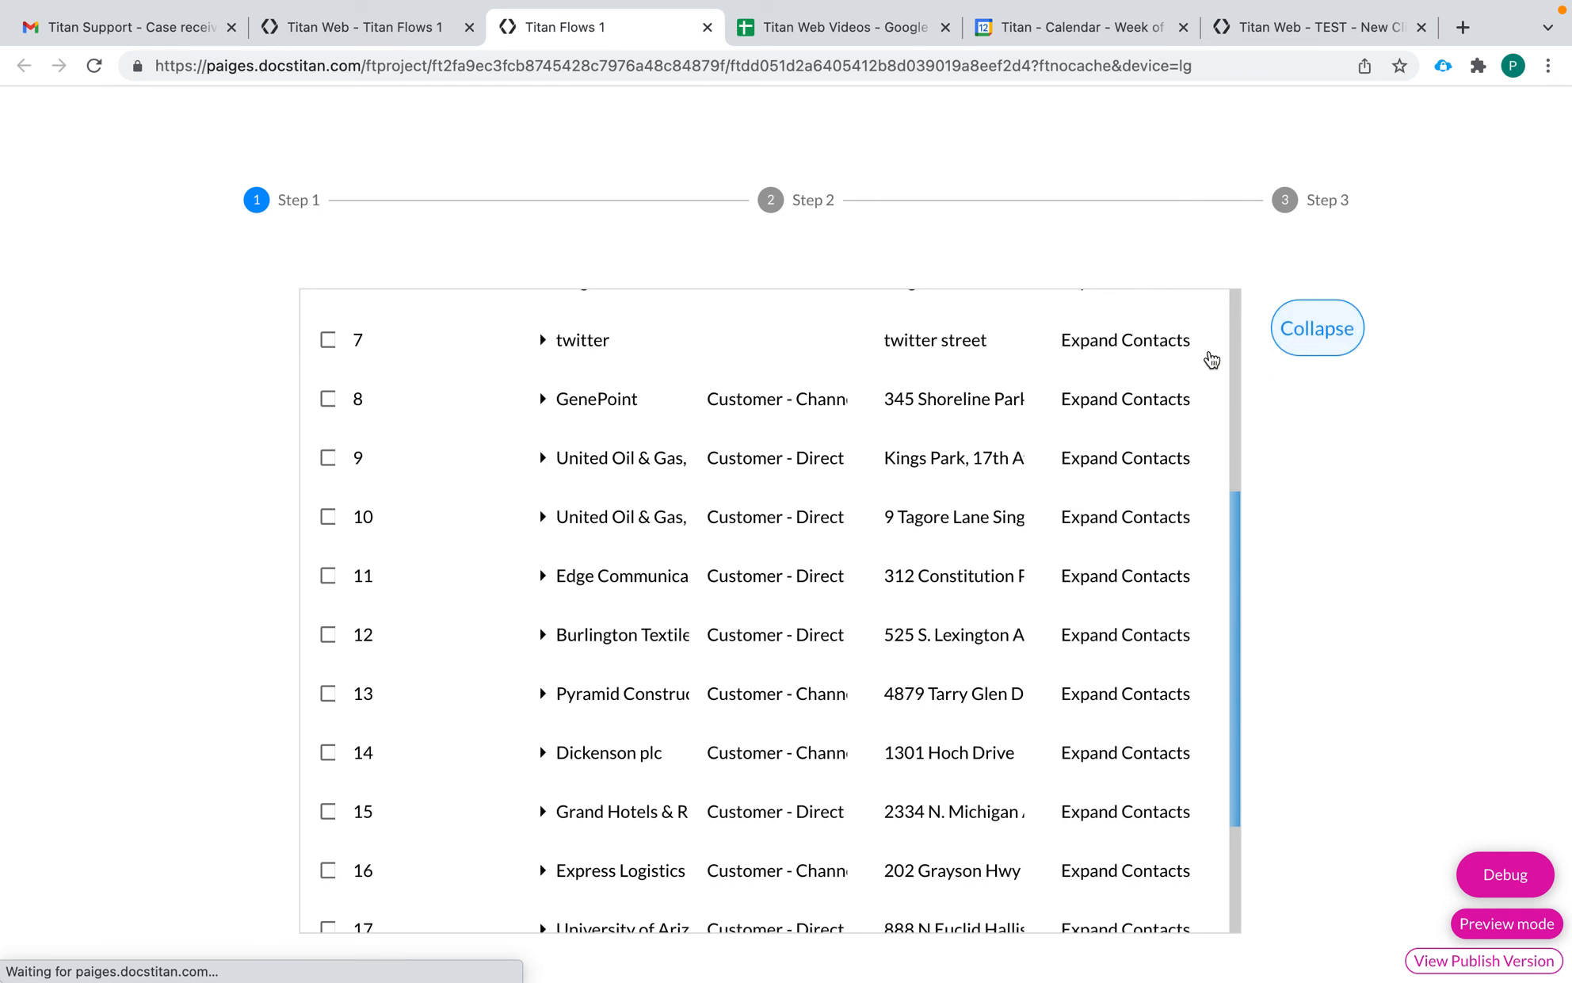
{"action": "scroll", "coordinate": [760, 567], "scroll_direction": "down", "scroll_amount": 2}
{"action": "scroll", "coordinate": [757, 571], "scroll_direction": "down", "scroll_amount": 1}
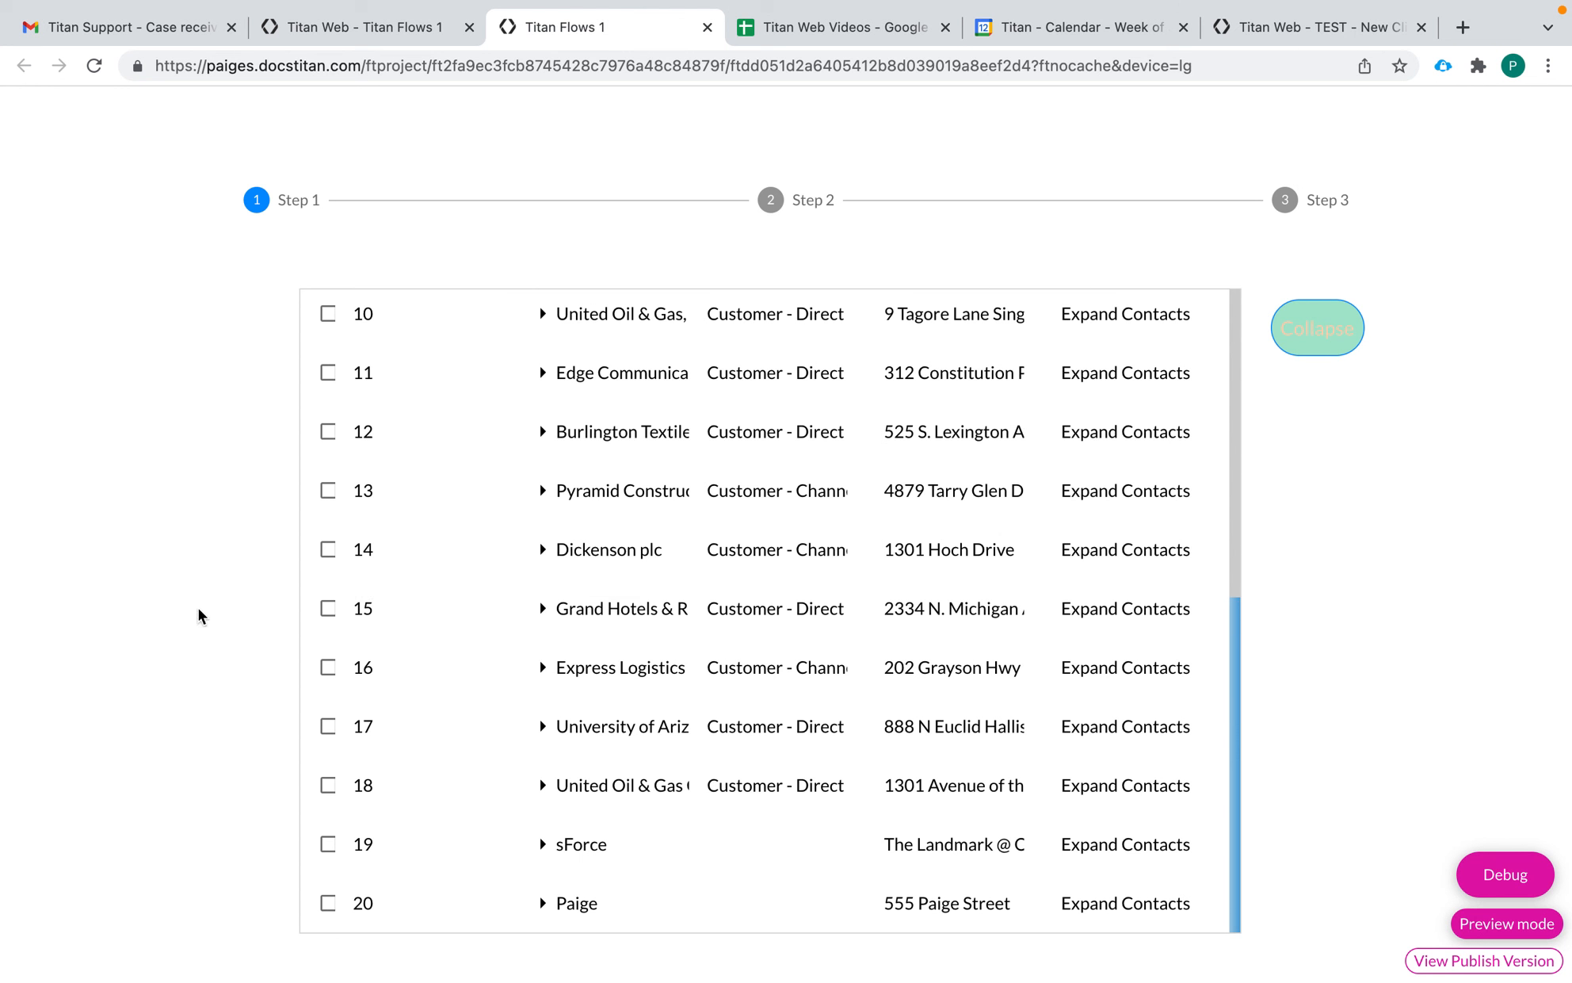